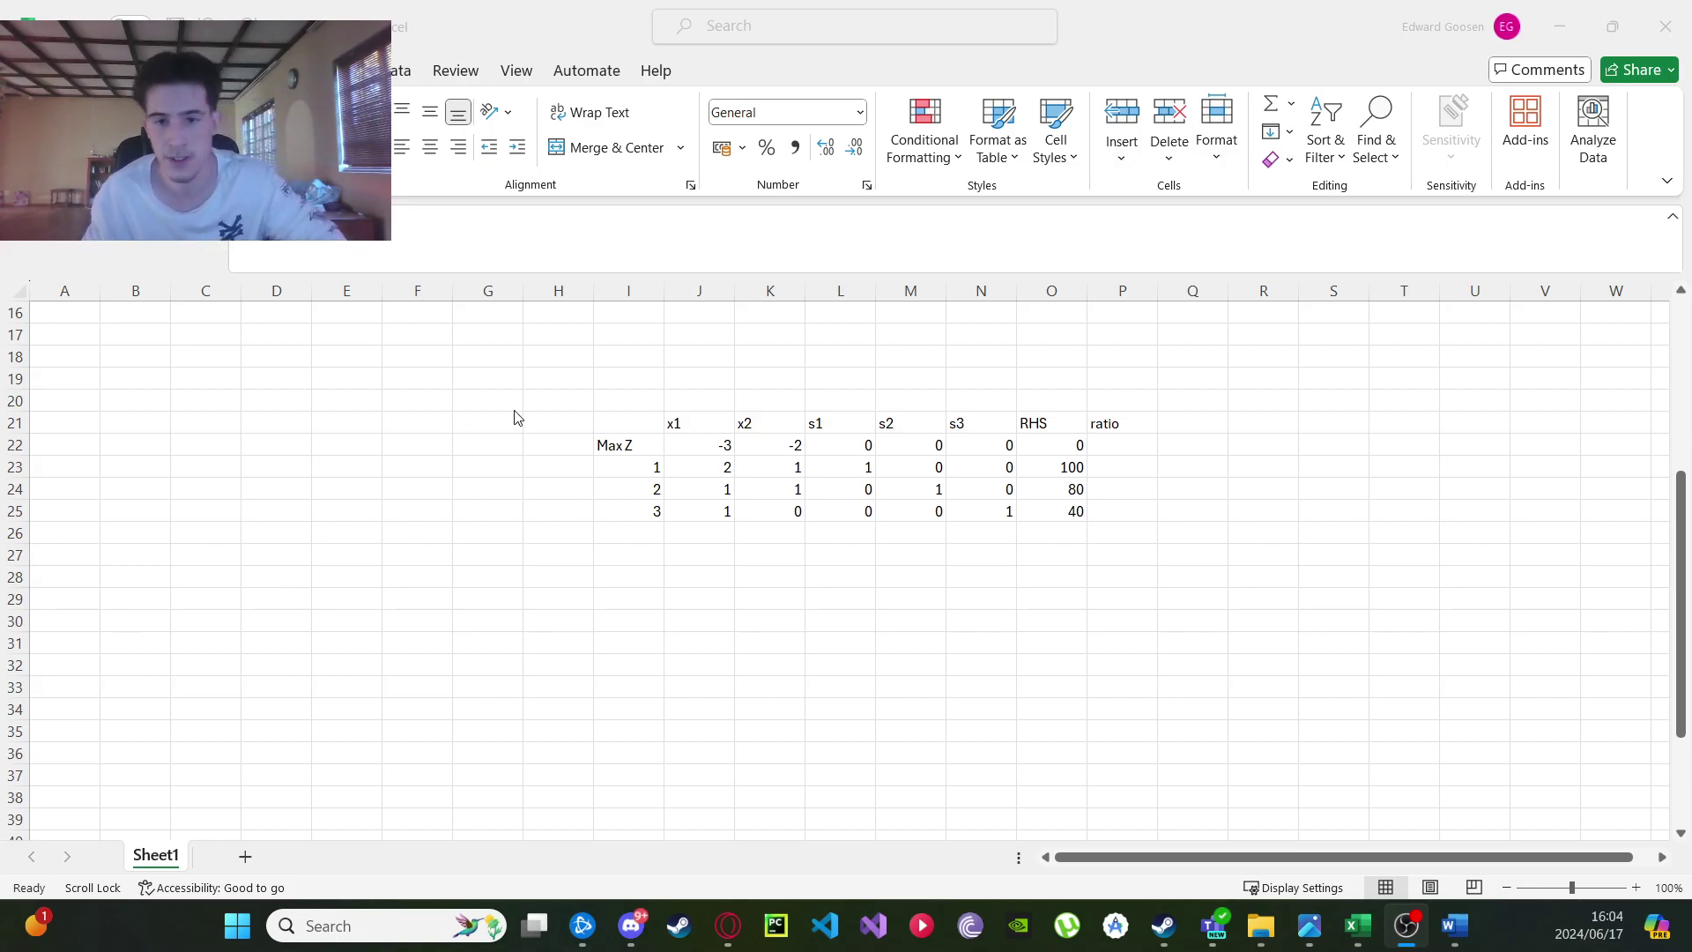
Review the initial simplex tableau and compare it with the objective function and constraints in the Word document.
left_click(1129, 465)
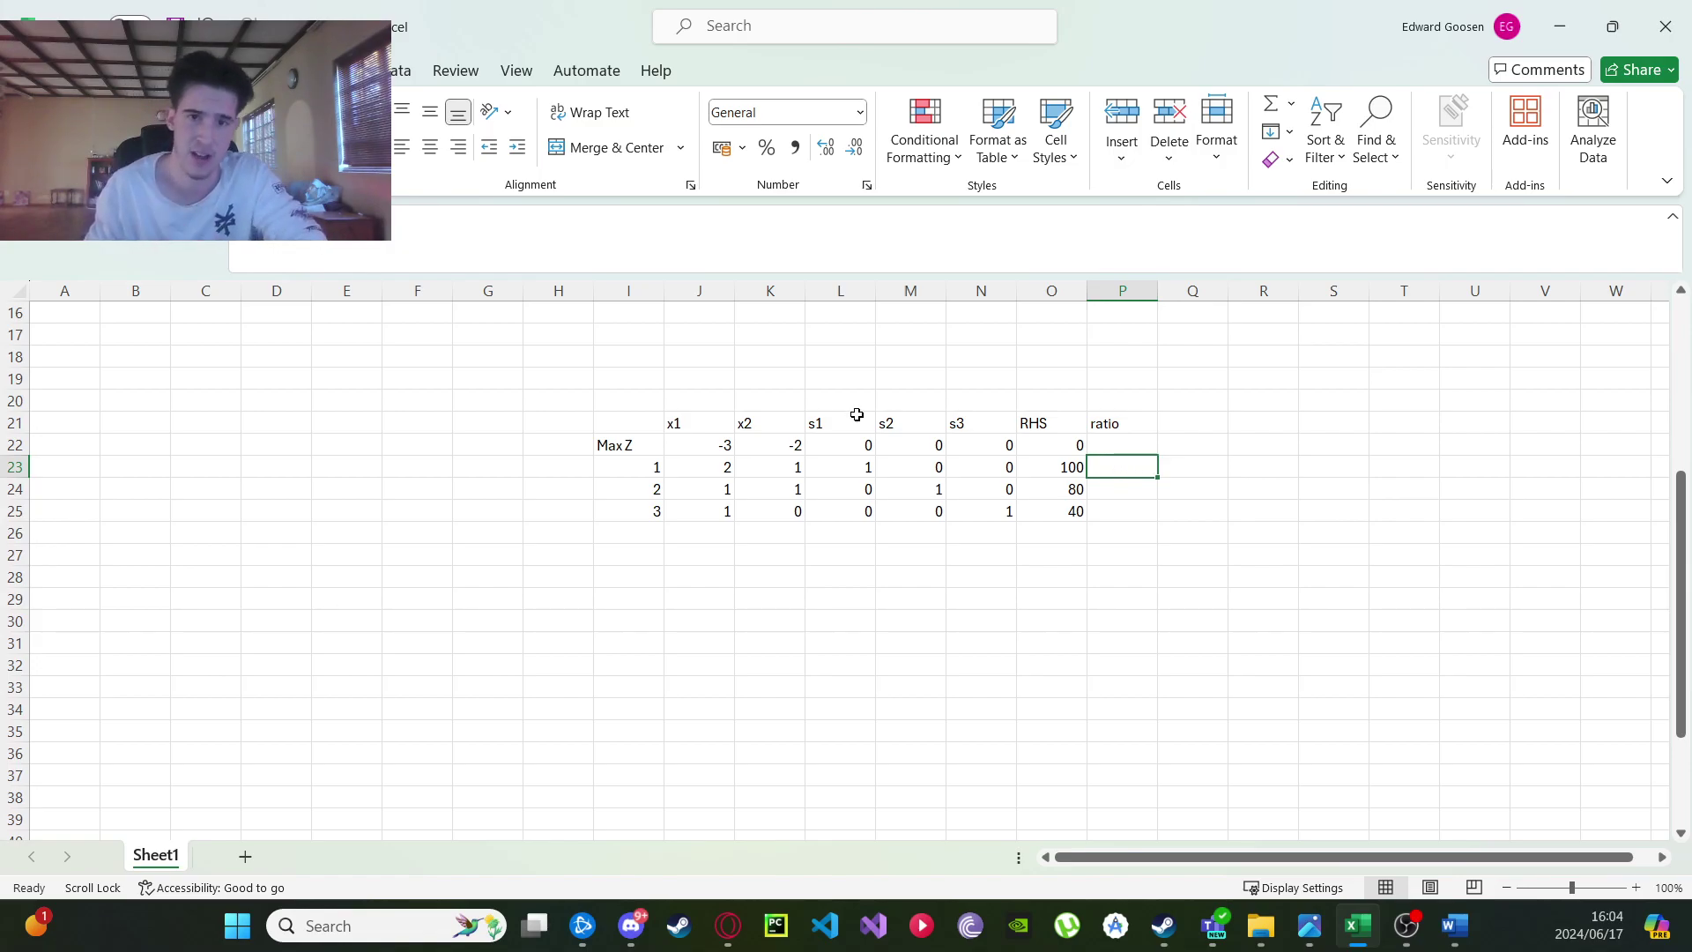
left_click_drag(621, 425, 635, 503)
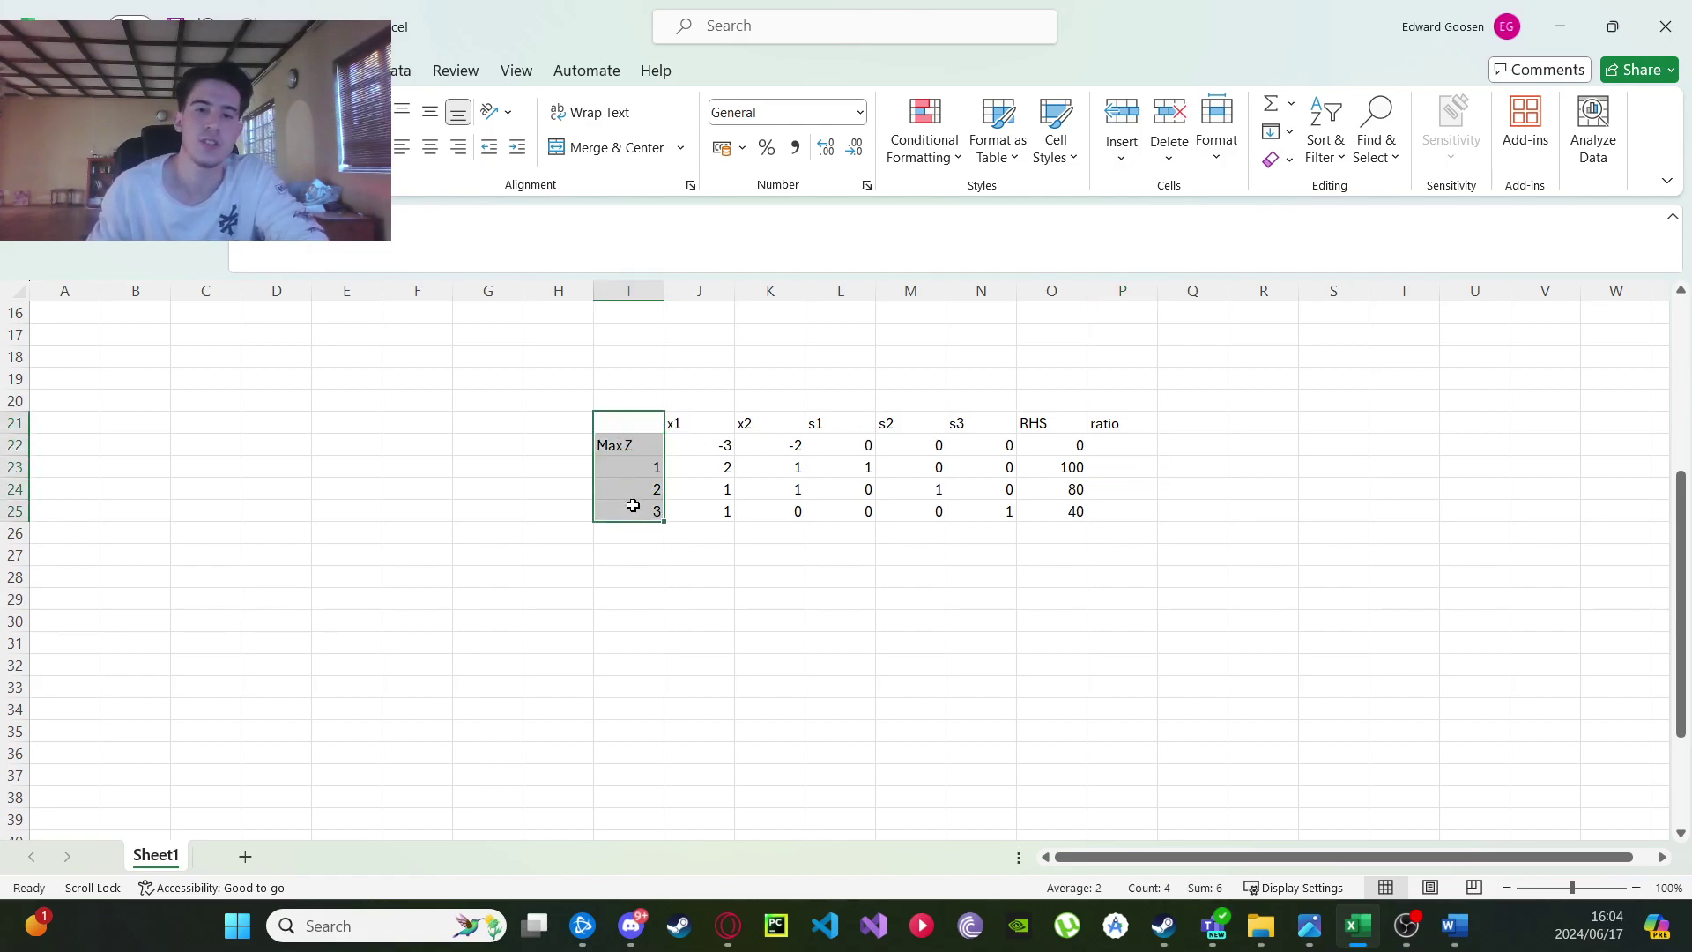
left_click(981, 356)
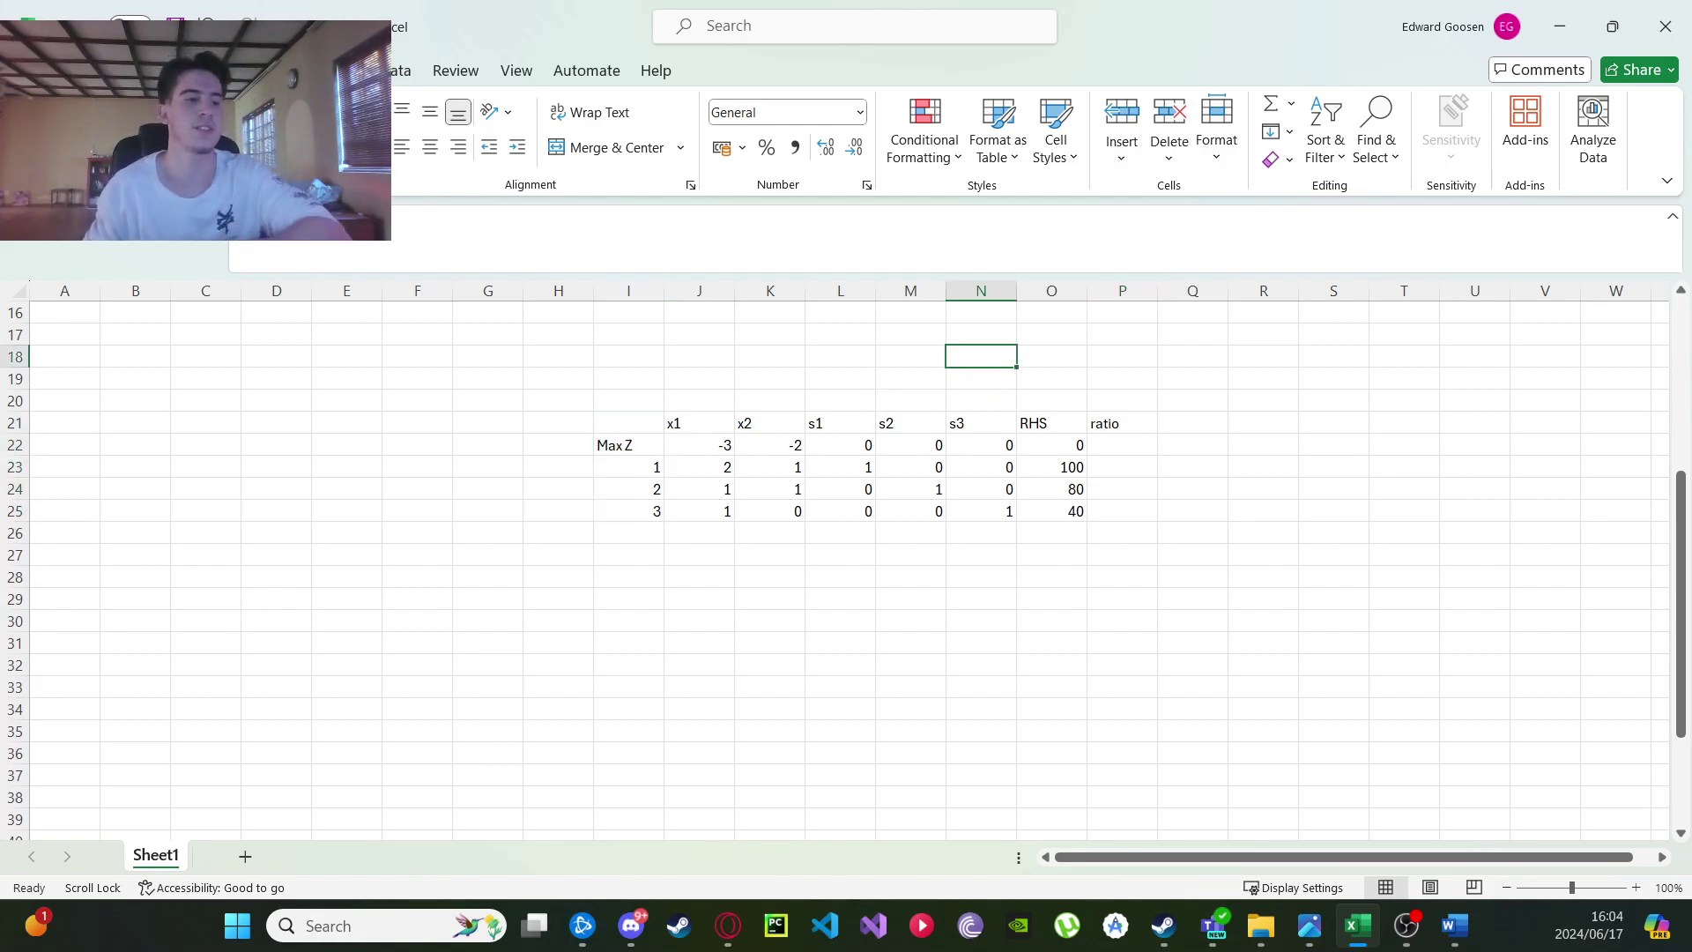
key("alt+Tab")
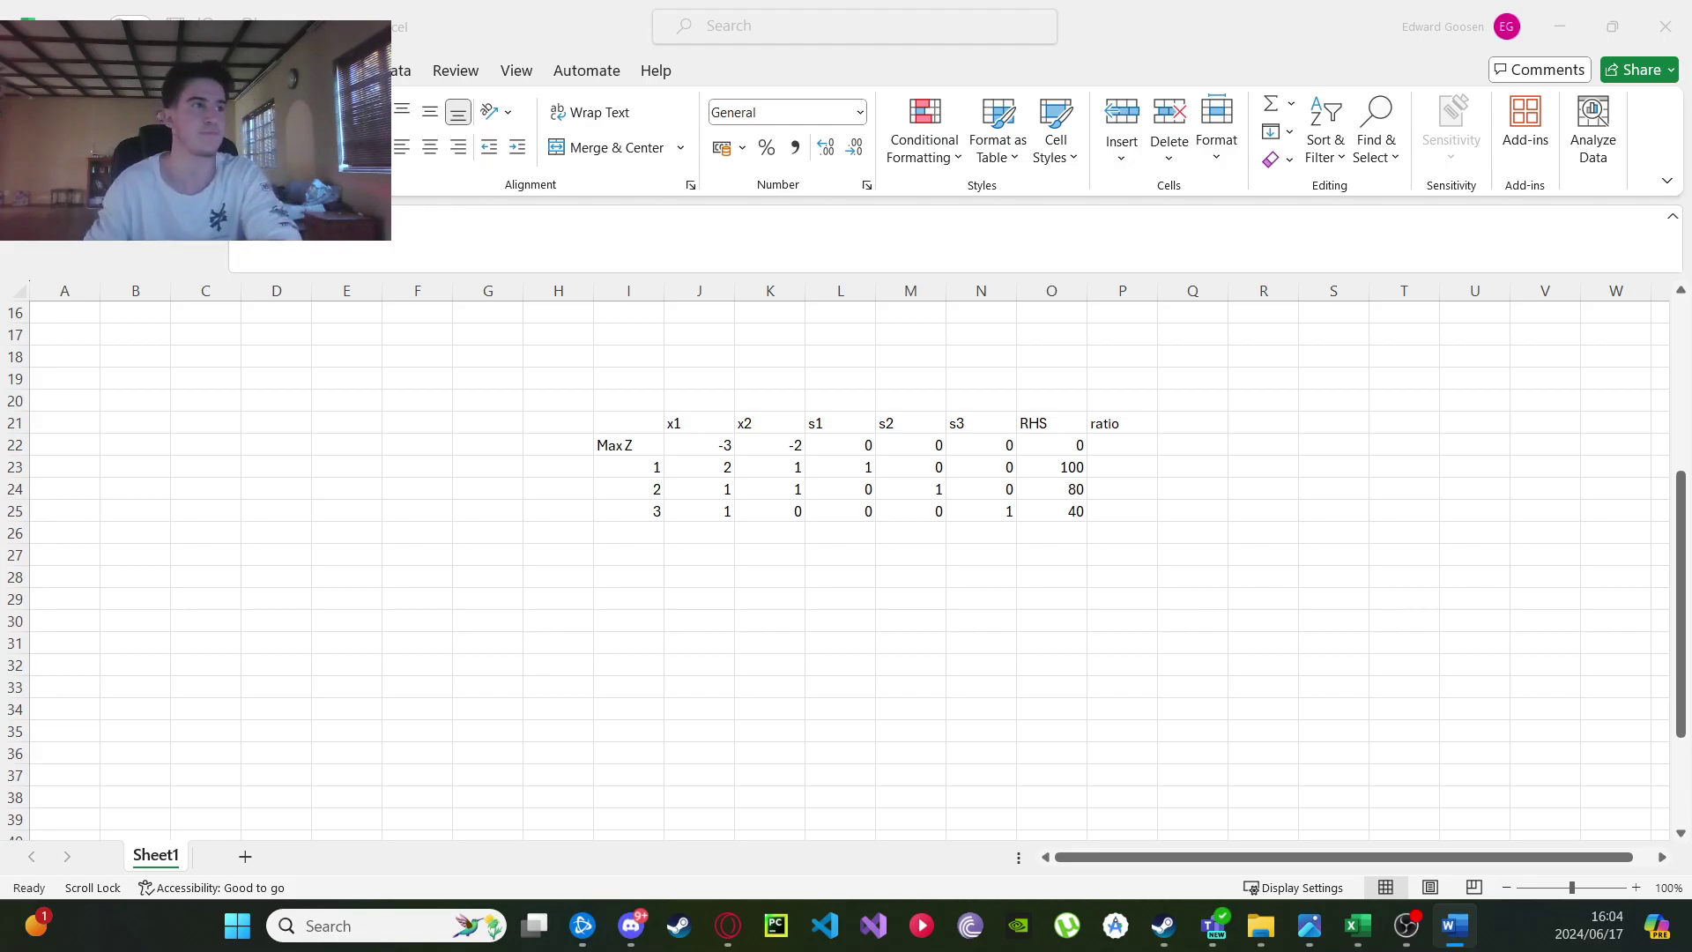
key("alt+Tab")
left_click_drag(345, 460, 1172, 4)
left_click(484, 357)
left_click(653, 459)
left_click_drag(596, 533, 502, 458)
left_click(775, 493)
left_click_drag(1305, 14, 5, 18)
key("super+Down")
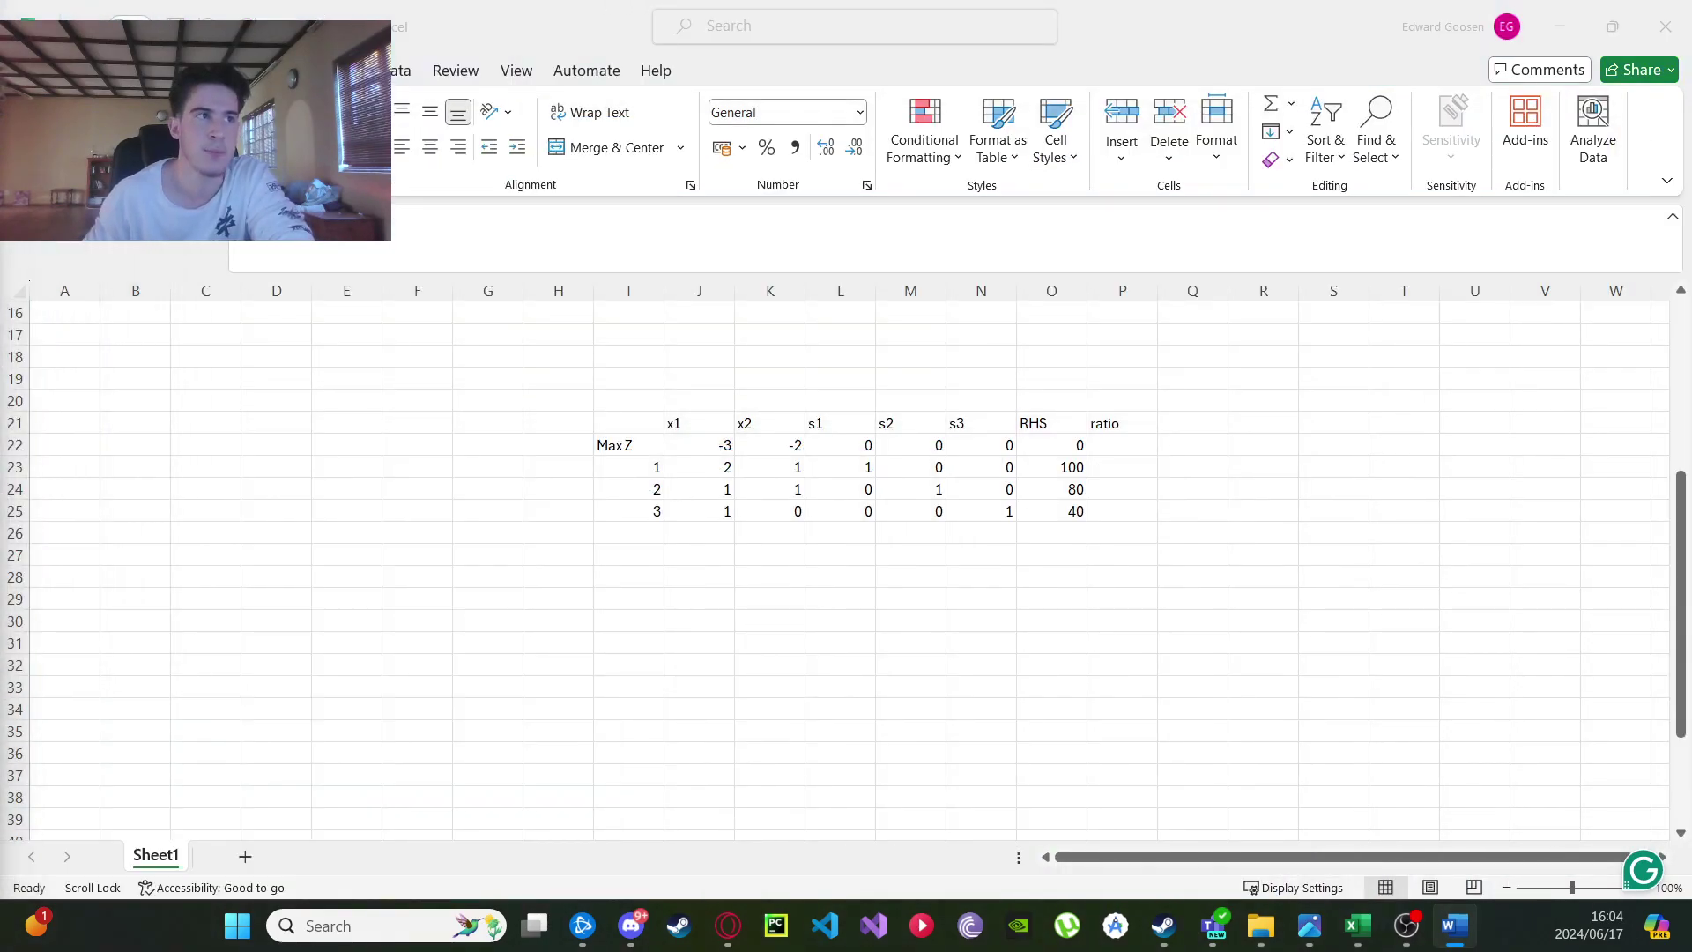
key("alt+Tab")
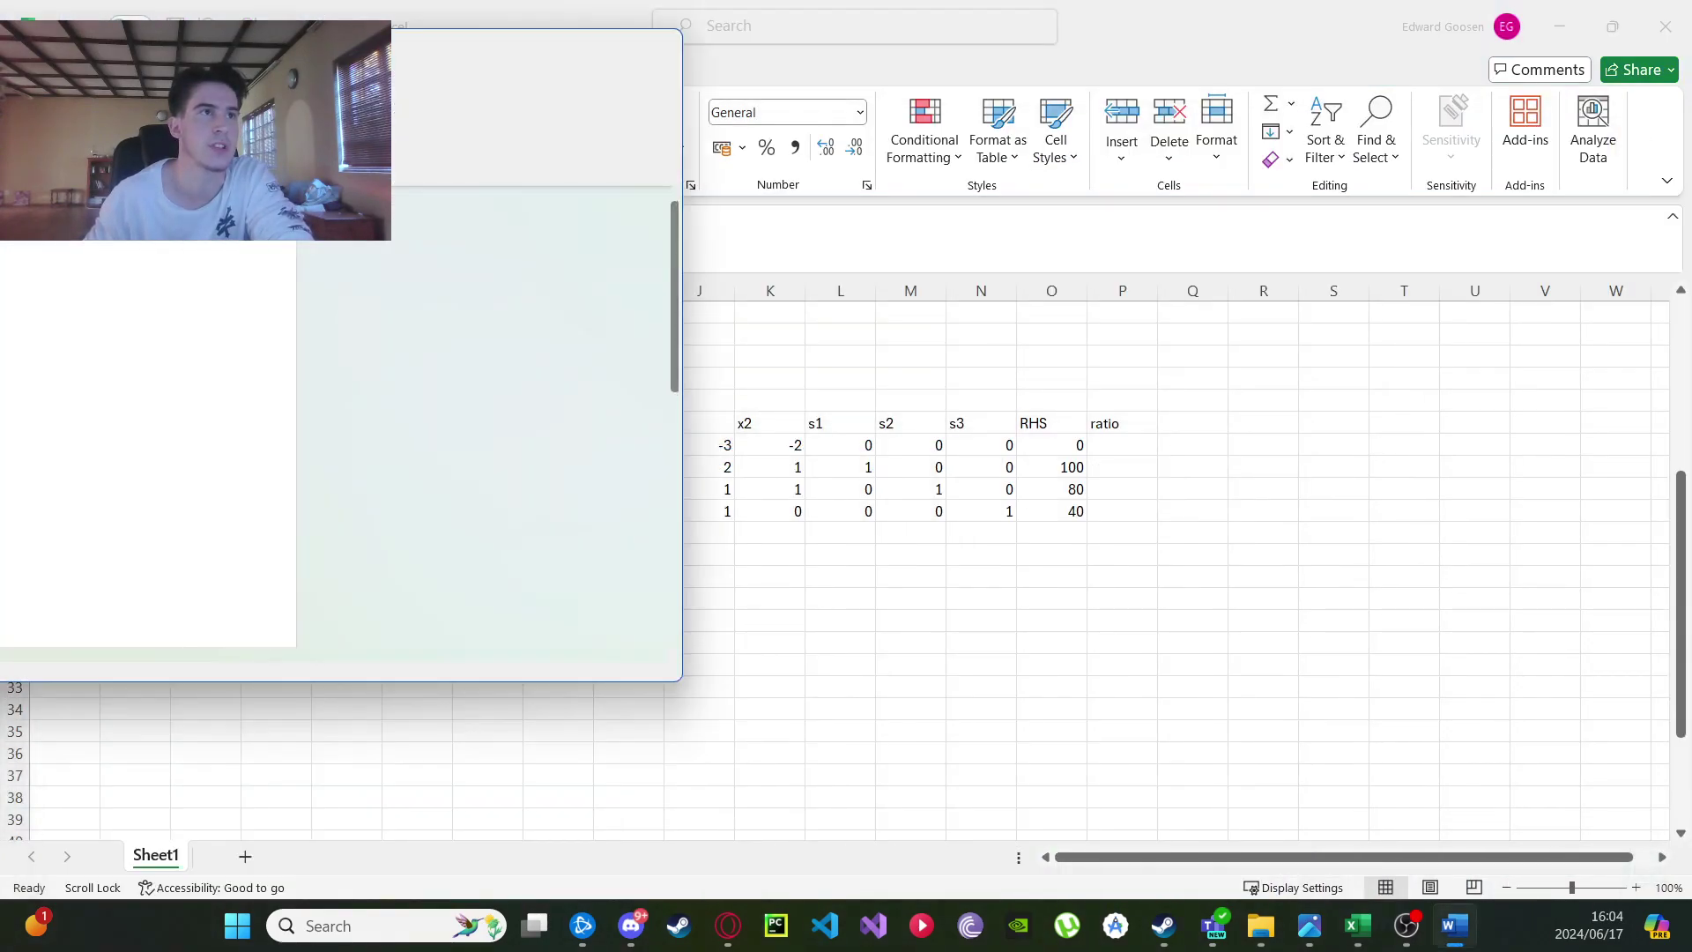
key("alt+Tab")
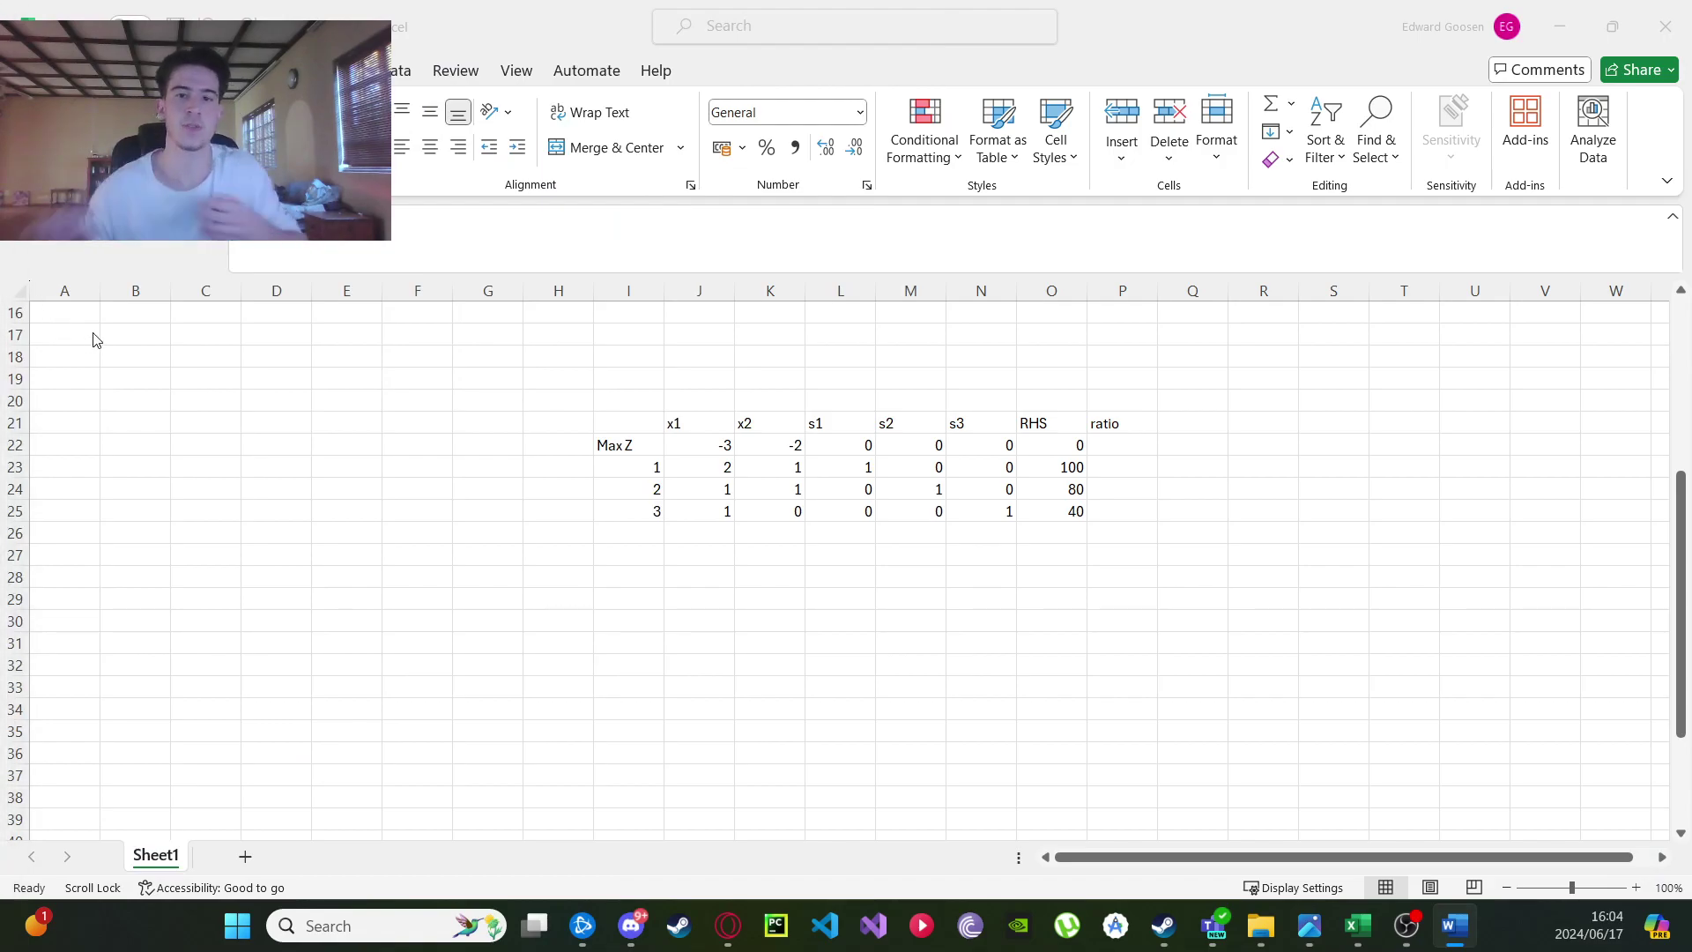
key("alt+Tab")
Examine the s1, s2, s3 and RHS column headings of the tableau.
left_click(829, 426)
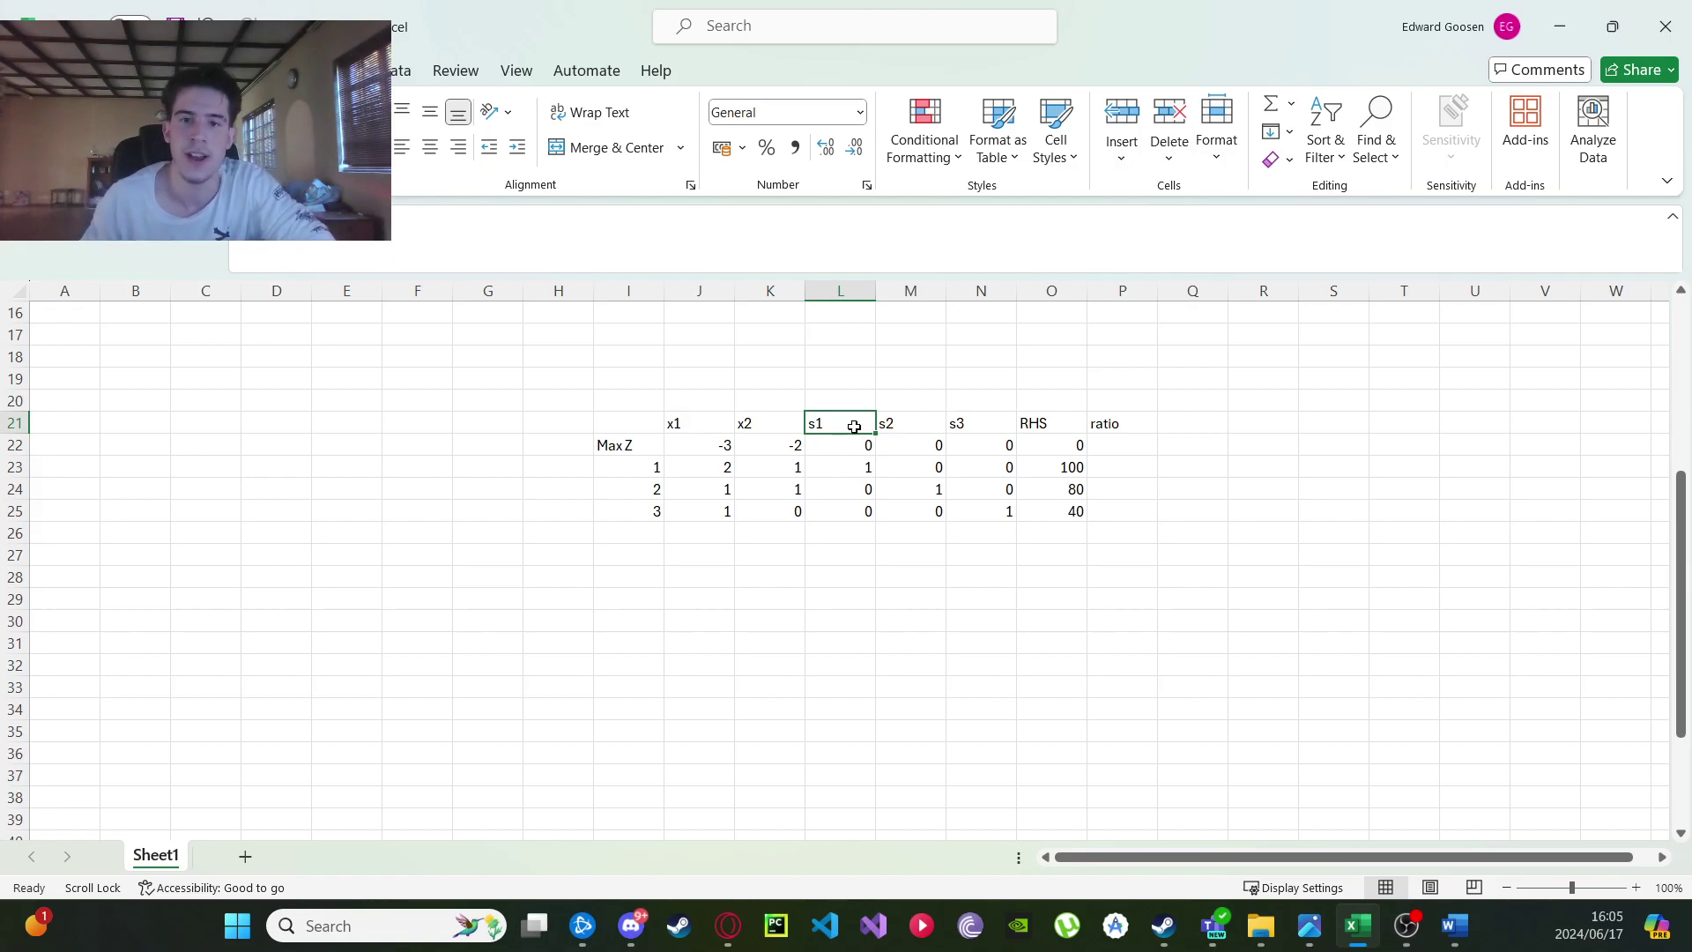
left_click(889, 430)
left_click(994, 429)
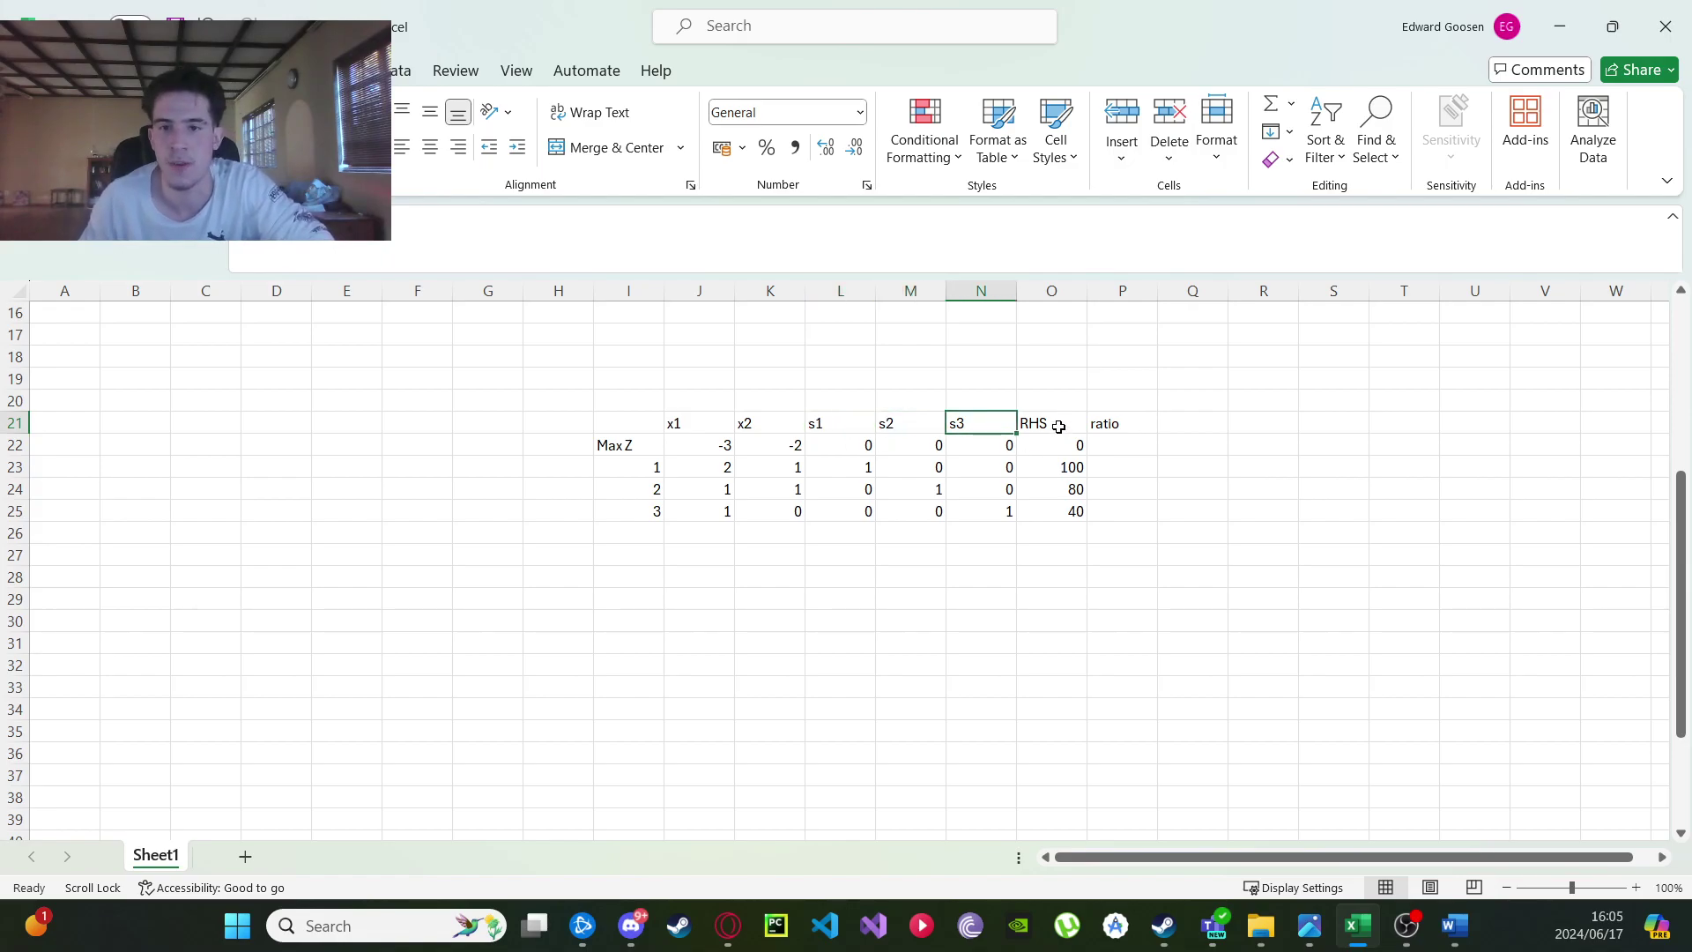
left_click(1061, 427)
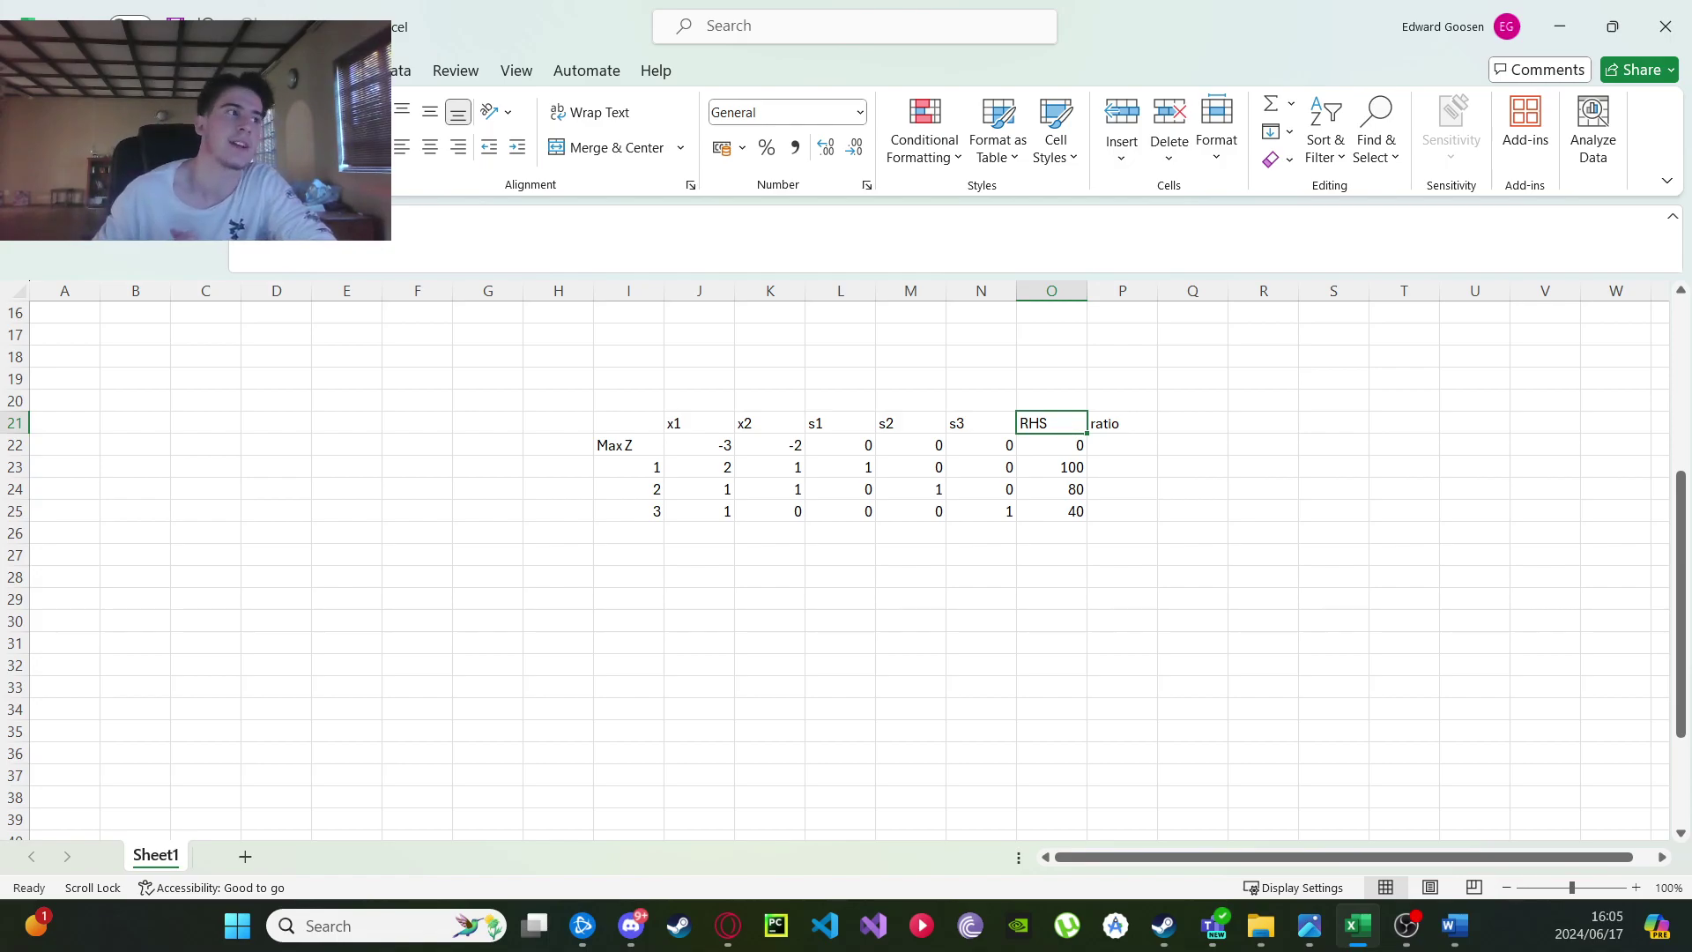
Switch to the Word document and examine the inequality signs in the three constraints.
key("alt+Tab")
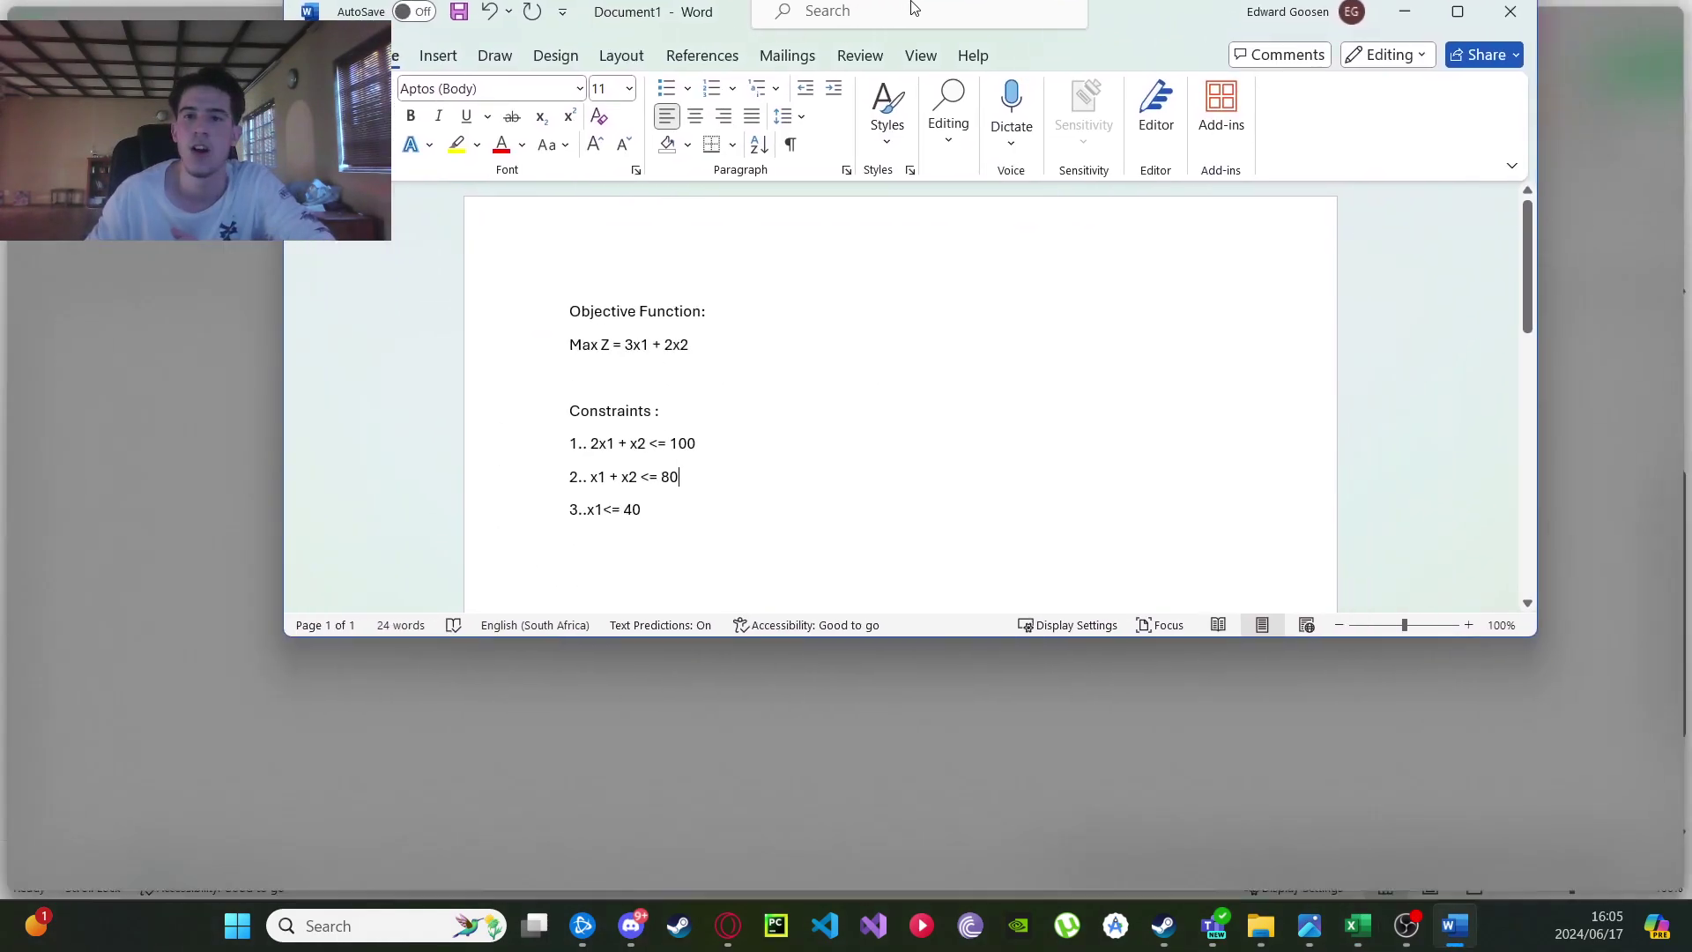
left_click_drag(912, 7, 912, 7)
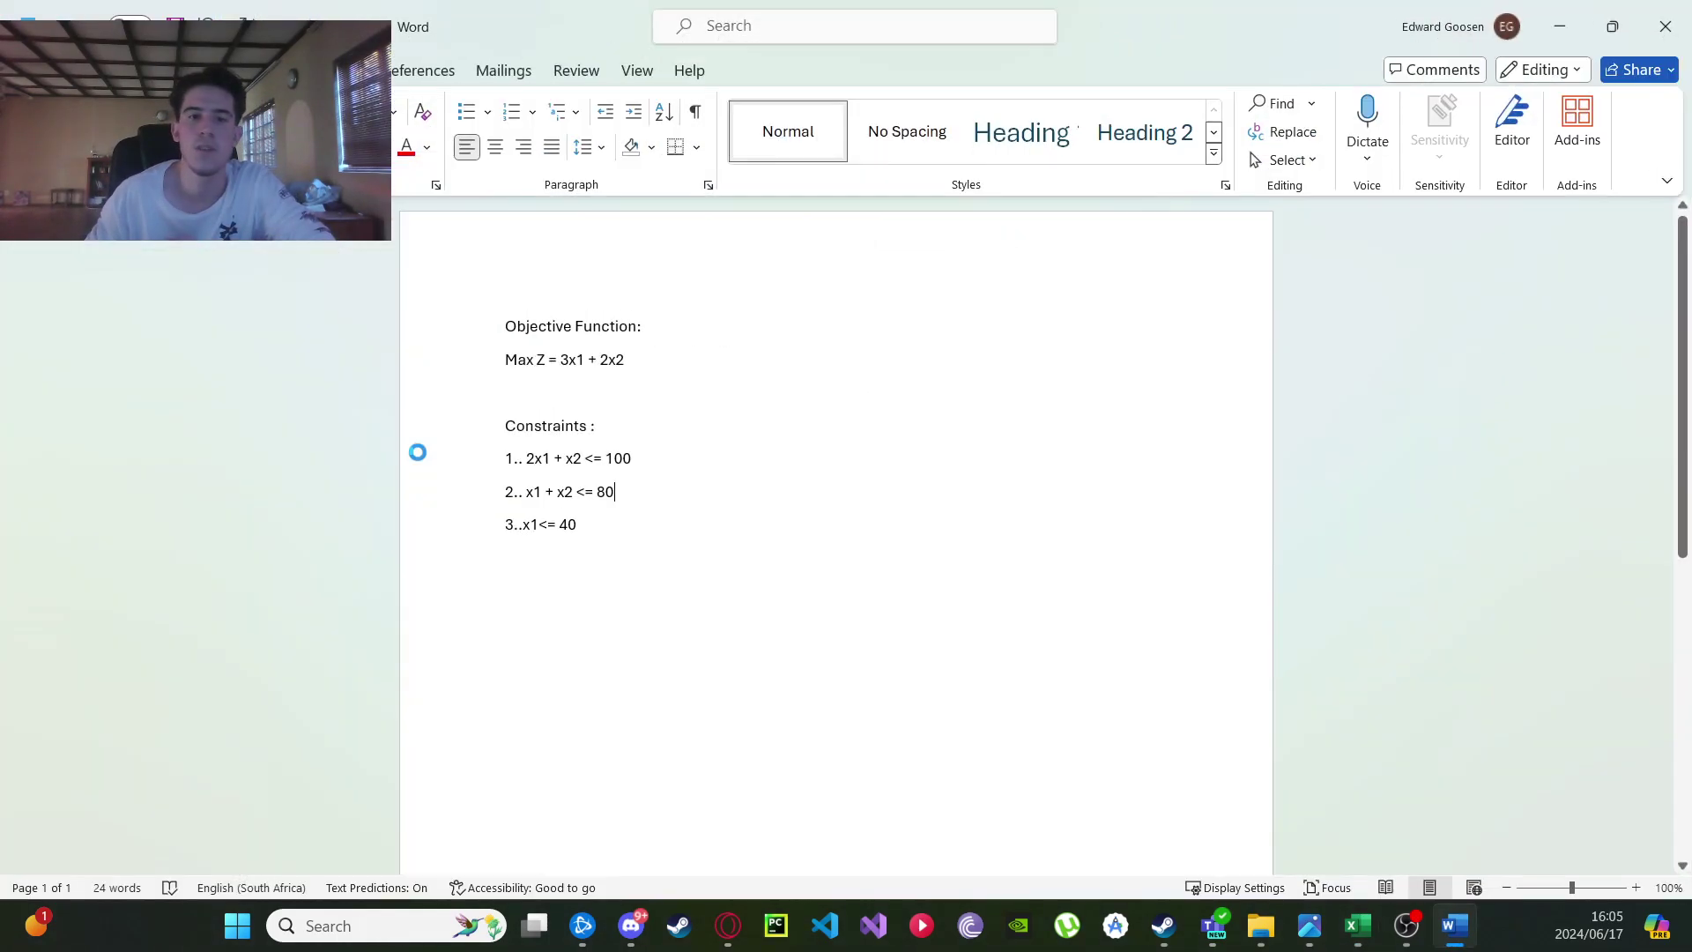
left_click_drag(607, 459, 585, 463)
left_click(619, 472)
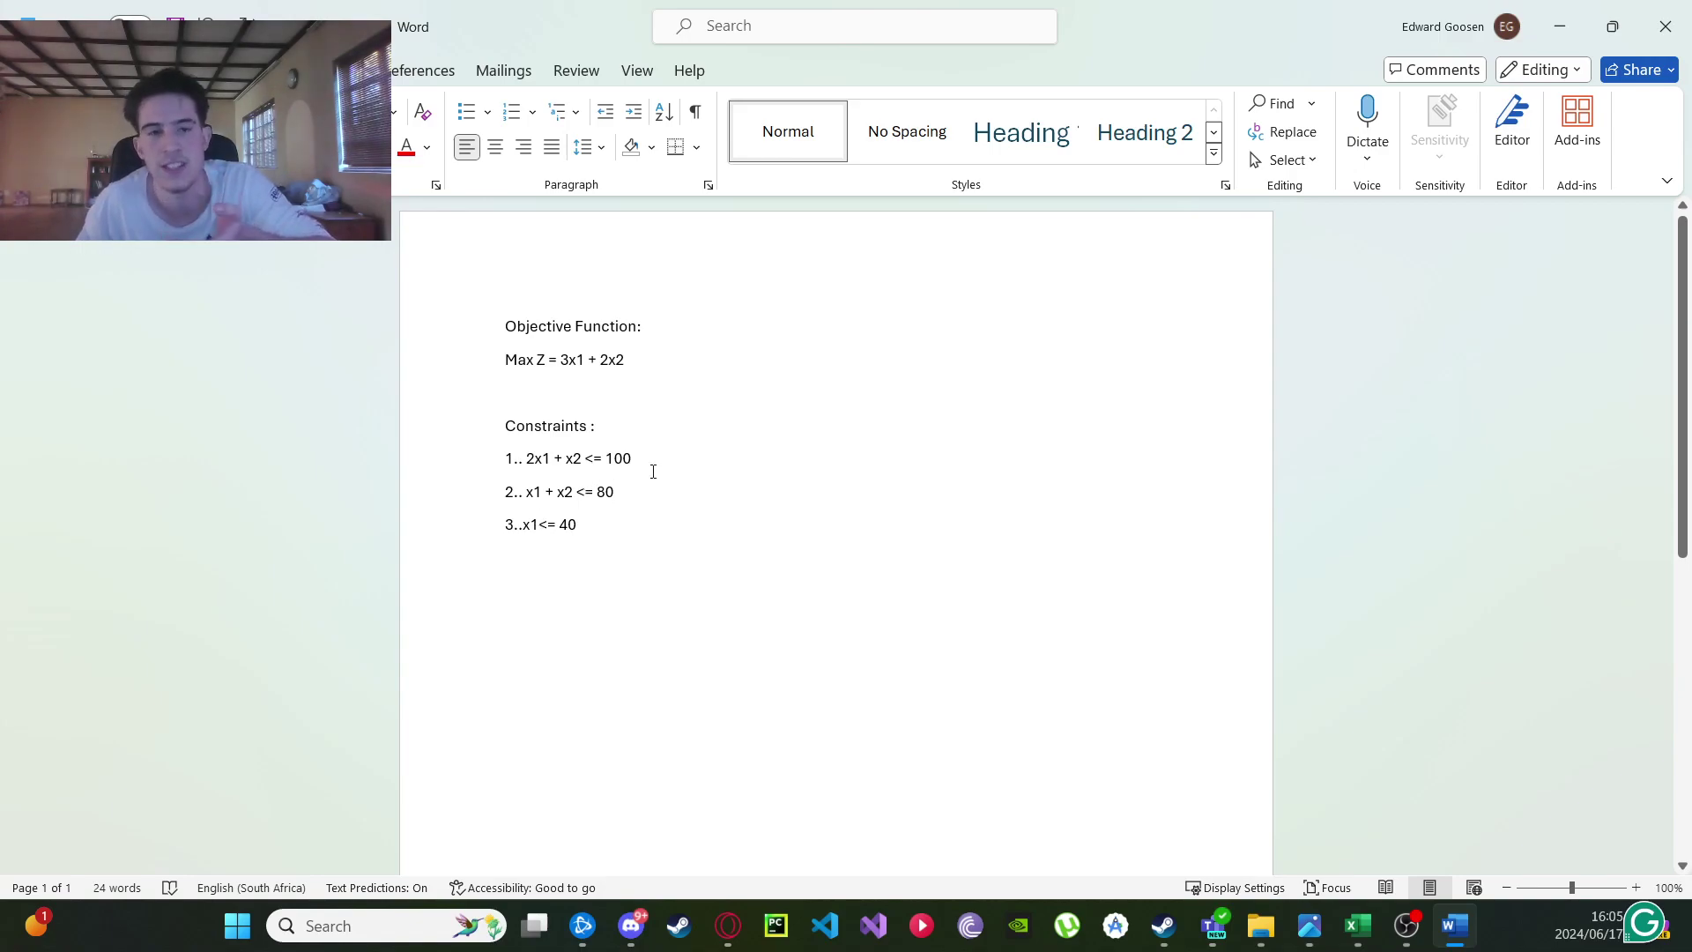
left_click_drag(557, 526, 538, 526)
left_click(635, 545)
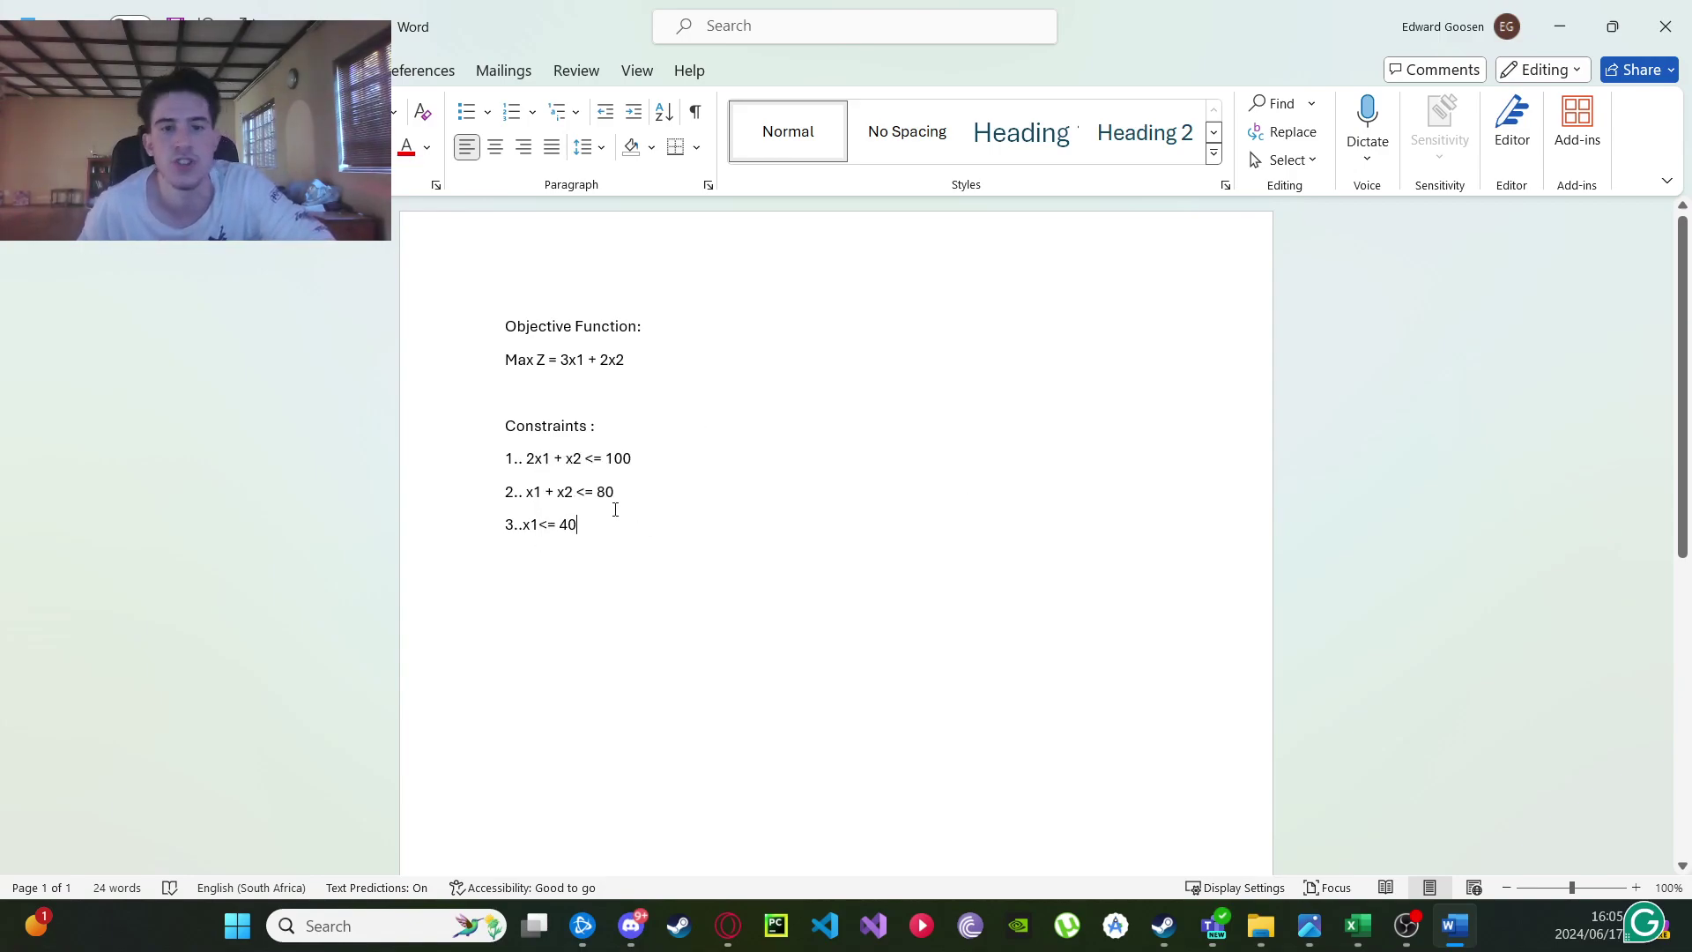
left_click_drag(1313, 12, 0, 388)
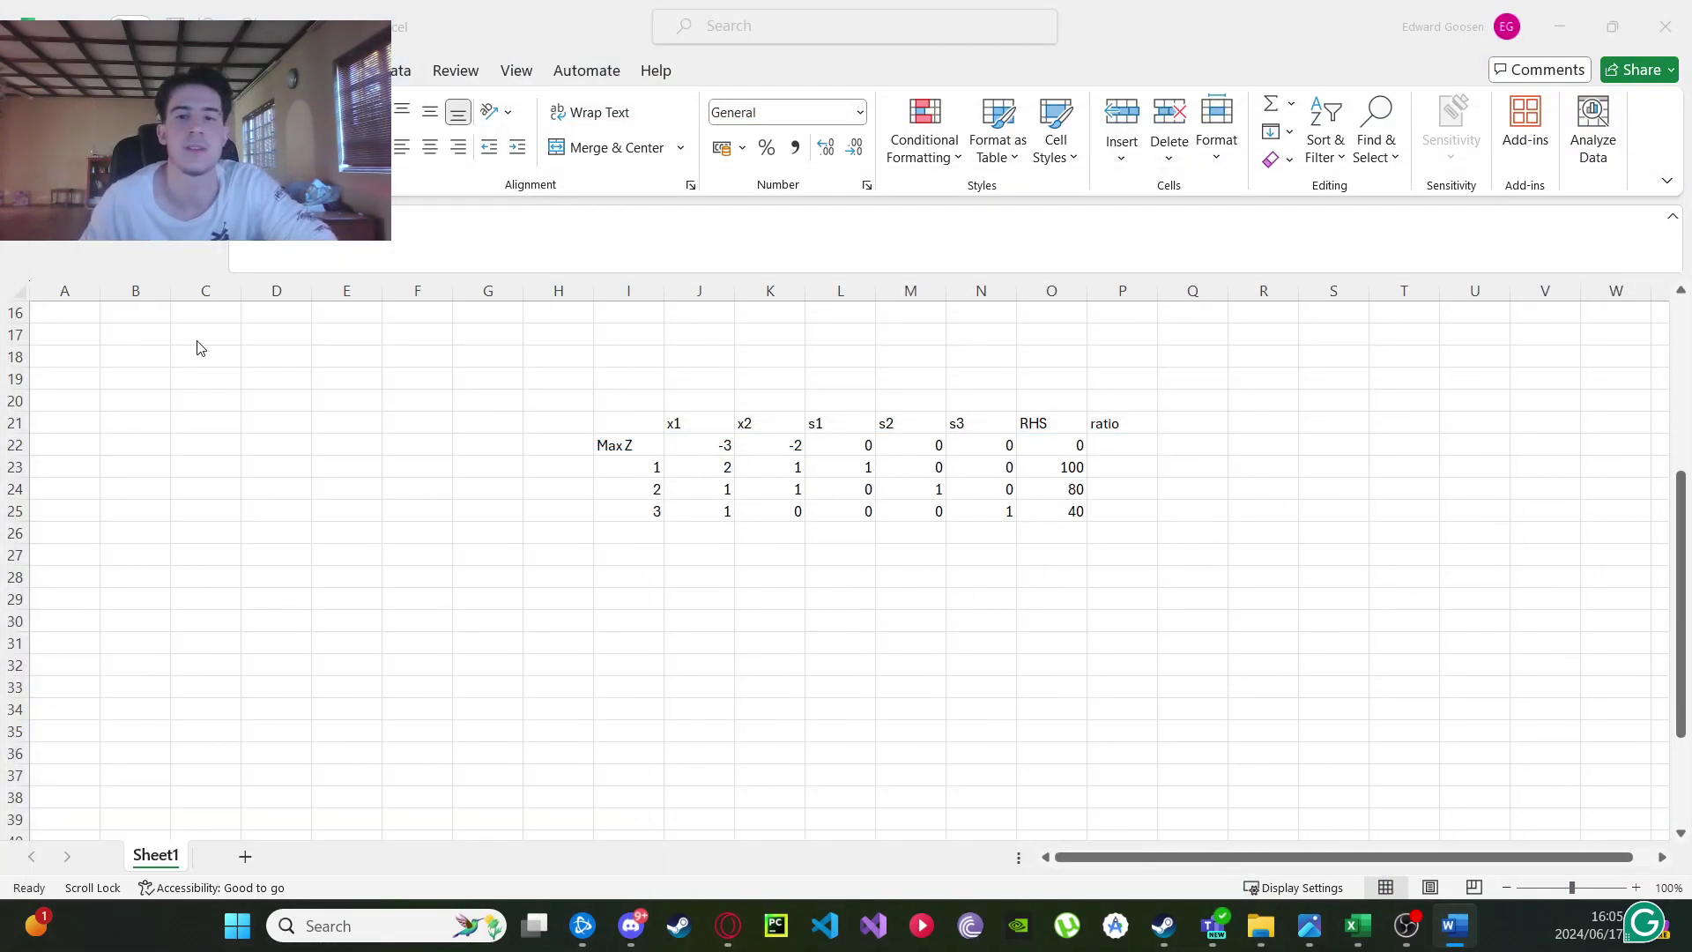
Highlight the x1 pivot column, cells J21:J25, with a yellow fill in the Excel tableau.
scroll(543, 415, "down", 1)
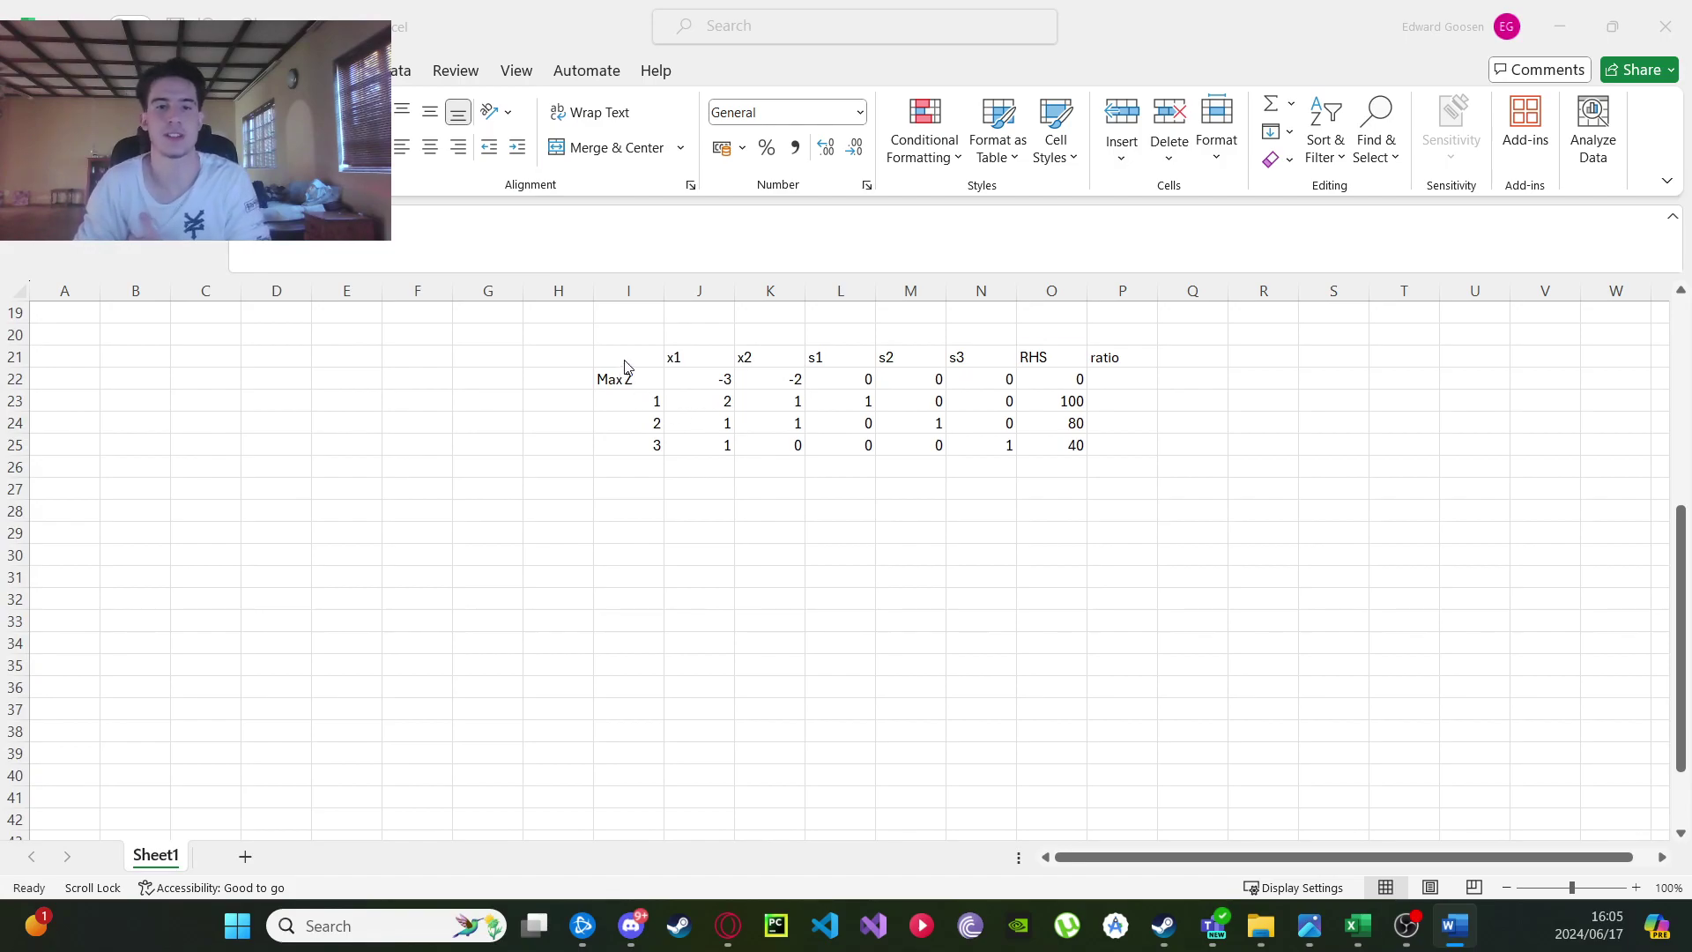
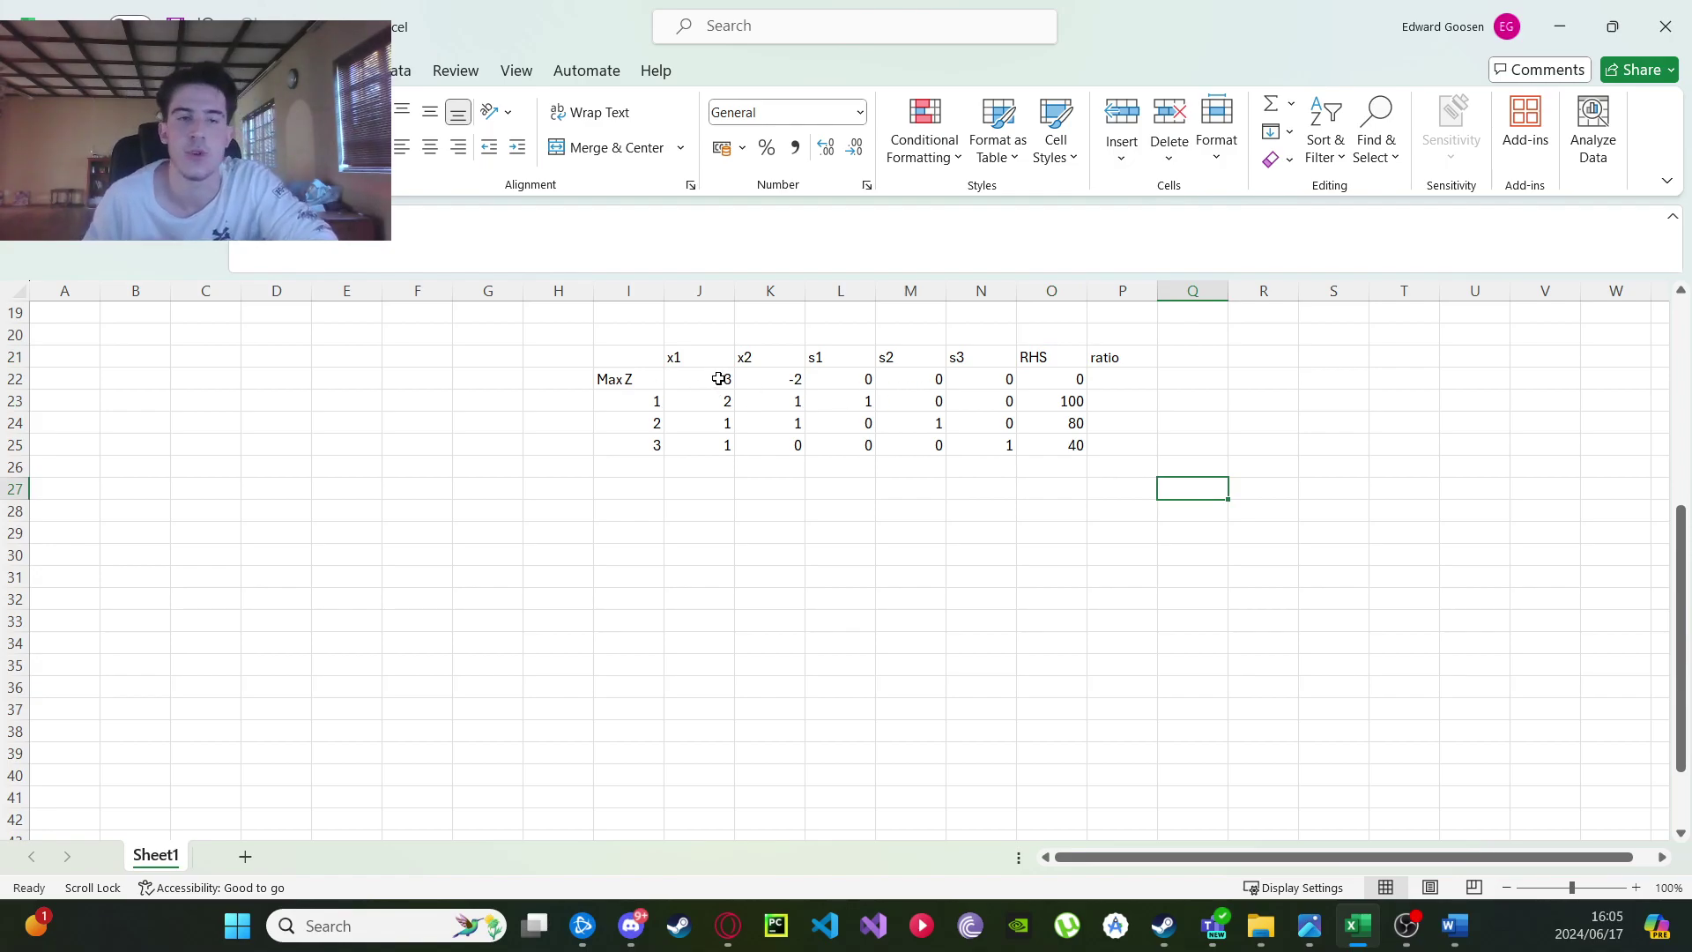
left_click_drag(721, 358, 717, 445)
right_click(721, 414)
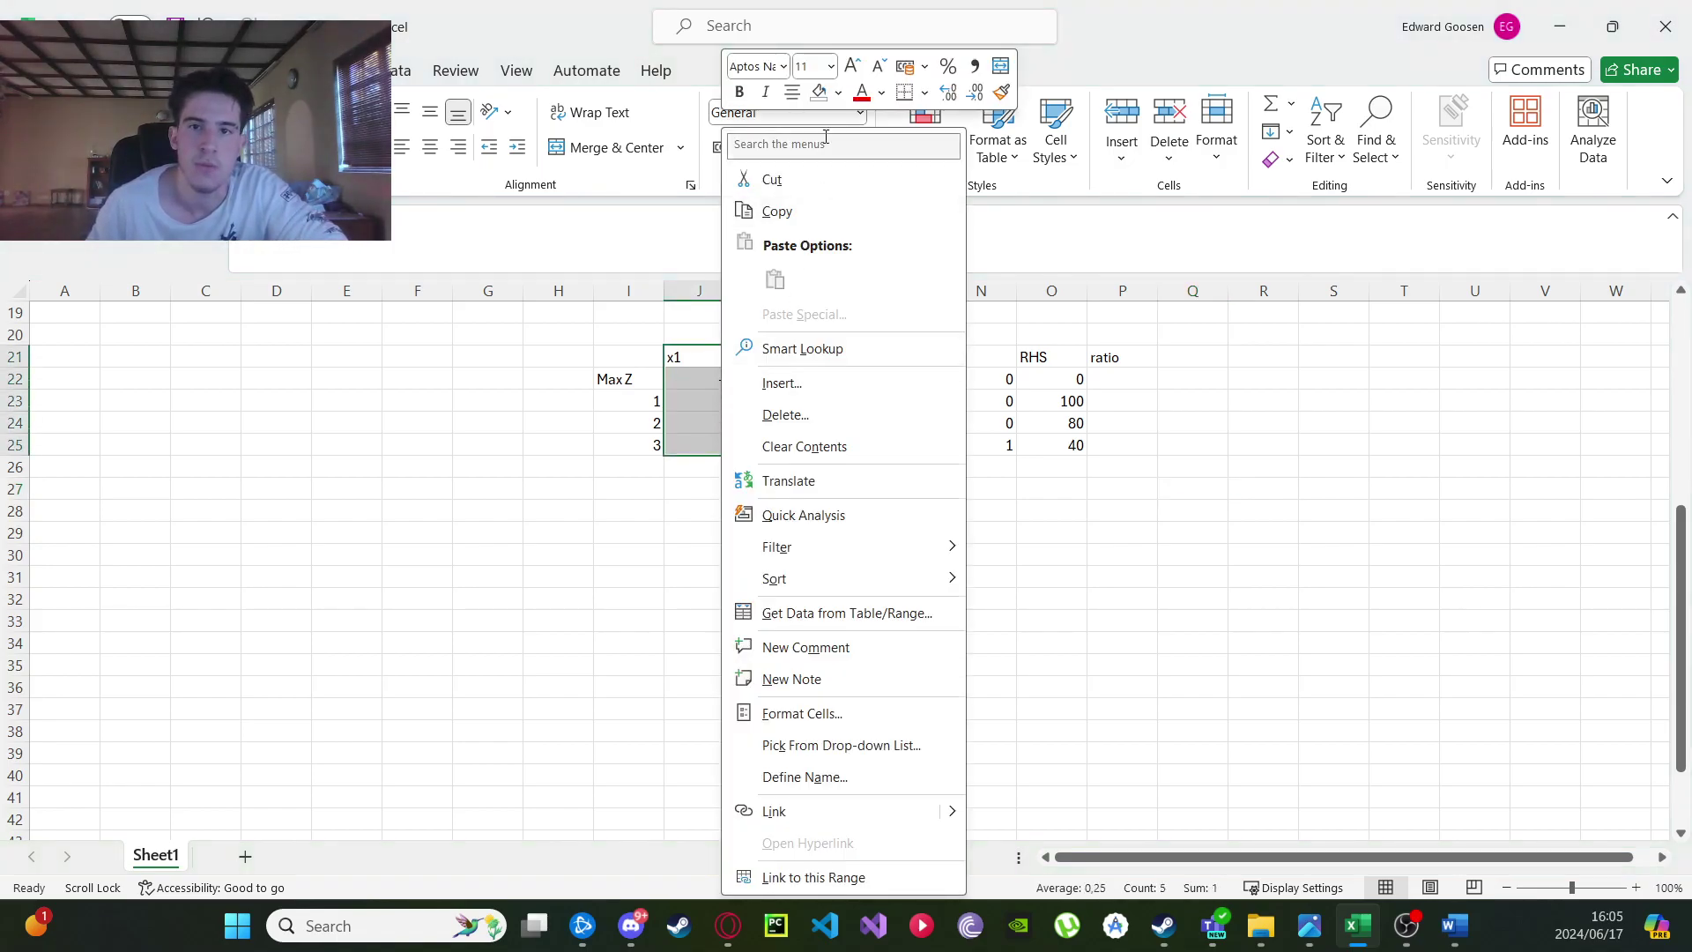
left_click(838, 92)
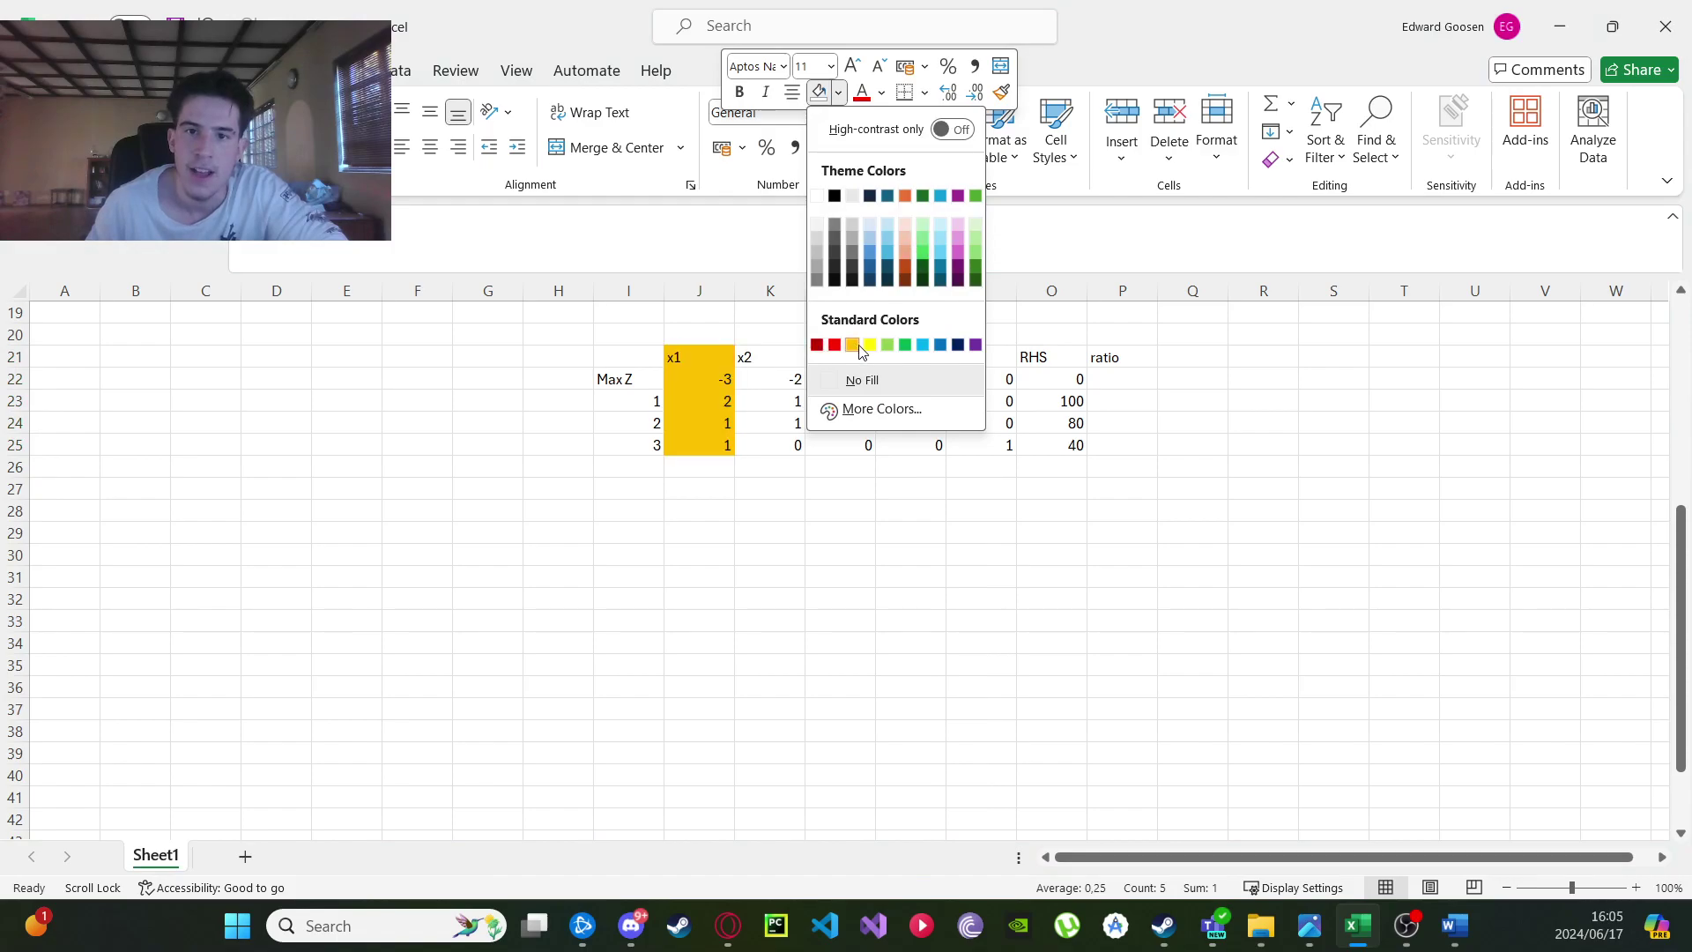
left_click(870, 344)
left_click_drag(1058, 423, 1057, 445)
left_click(1160, 449)
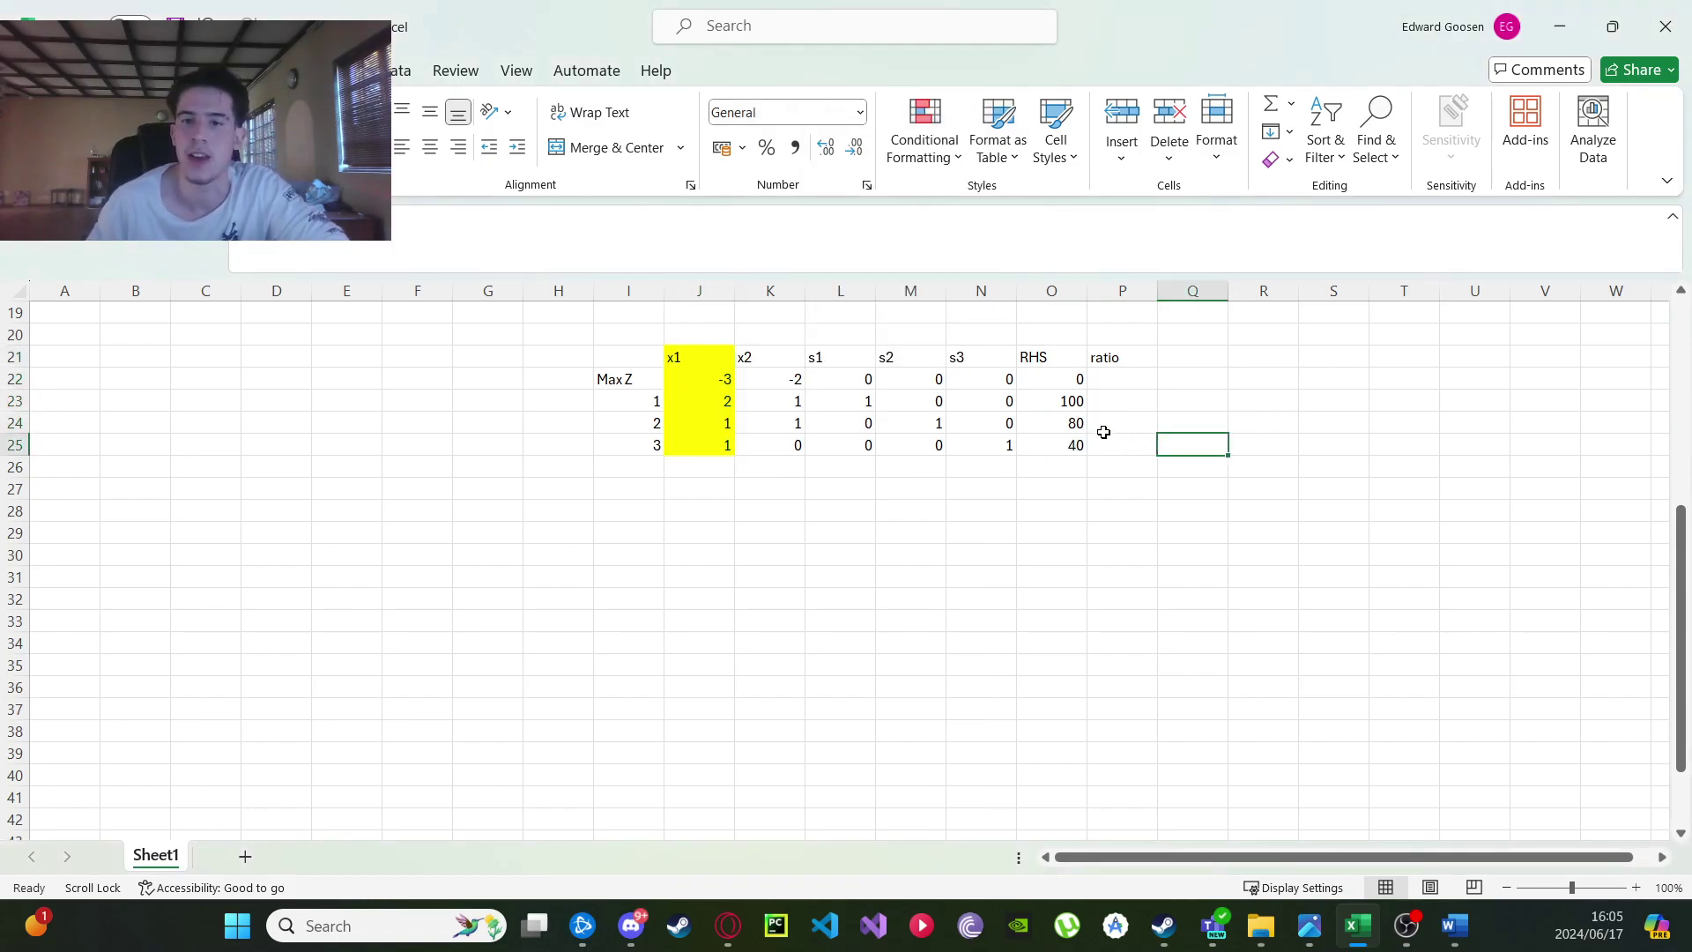
Enter the ratio formula =O23/J23 in P23 and fill it down to P25.
left_click(1115, 404)
type("=")
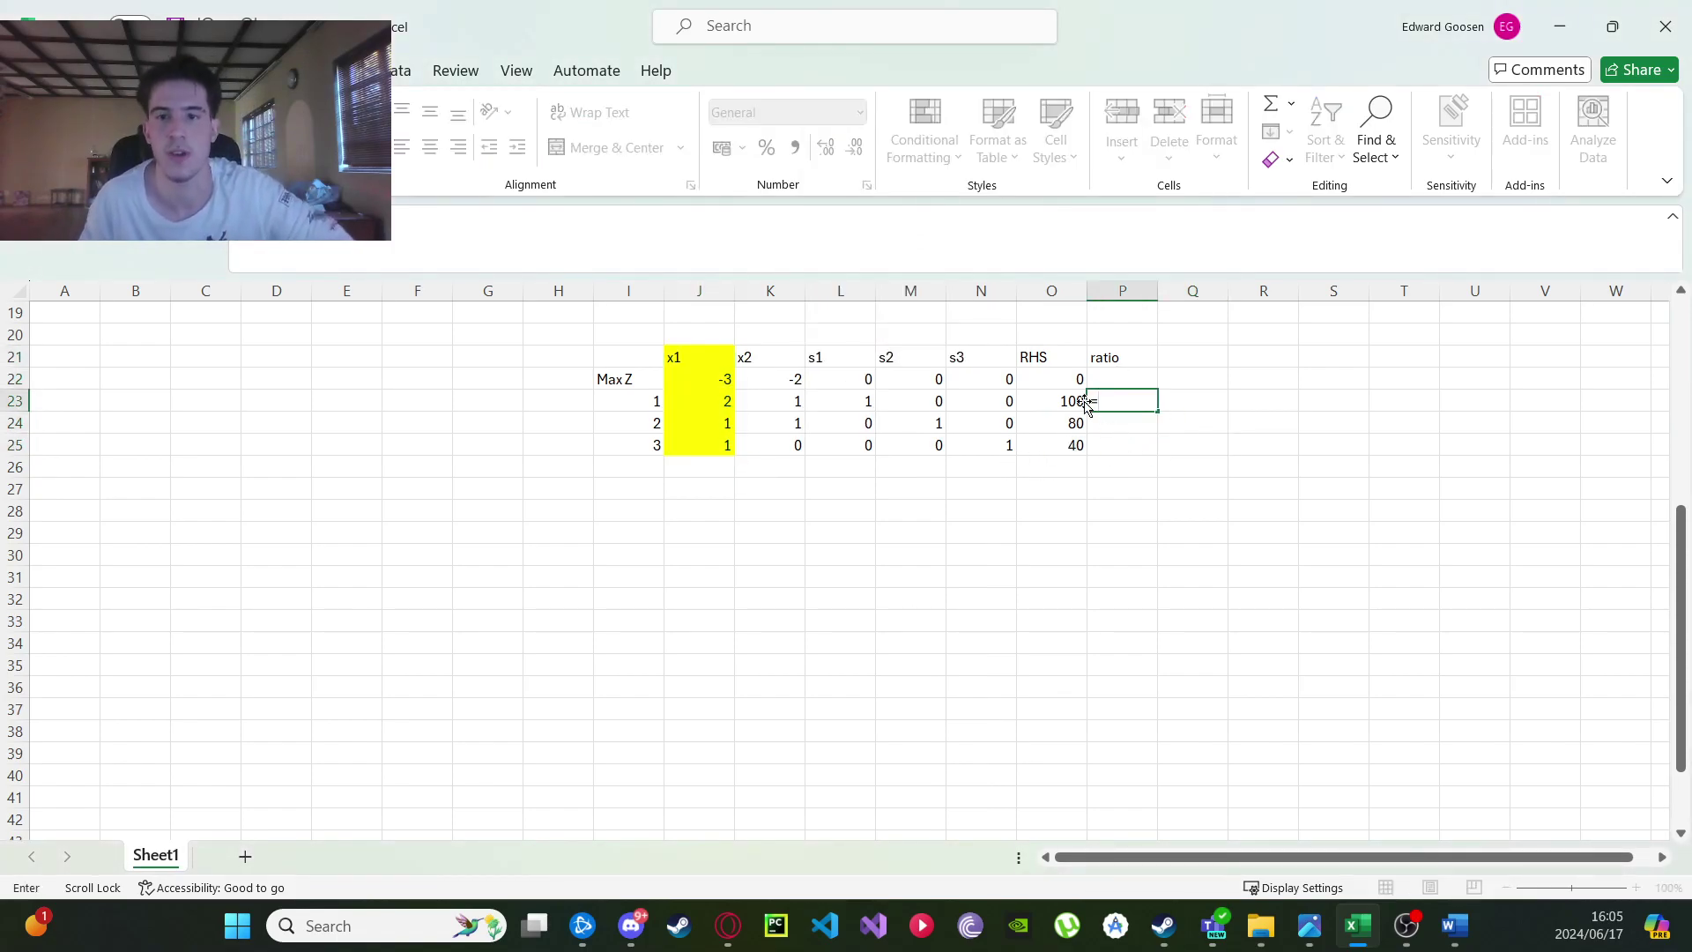
left_click(1066, 402)
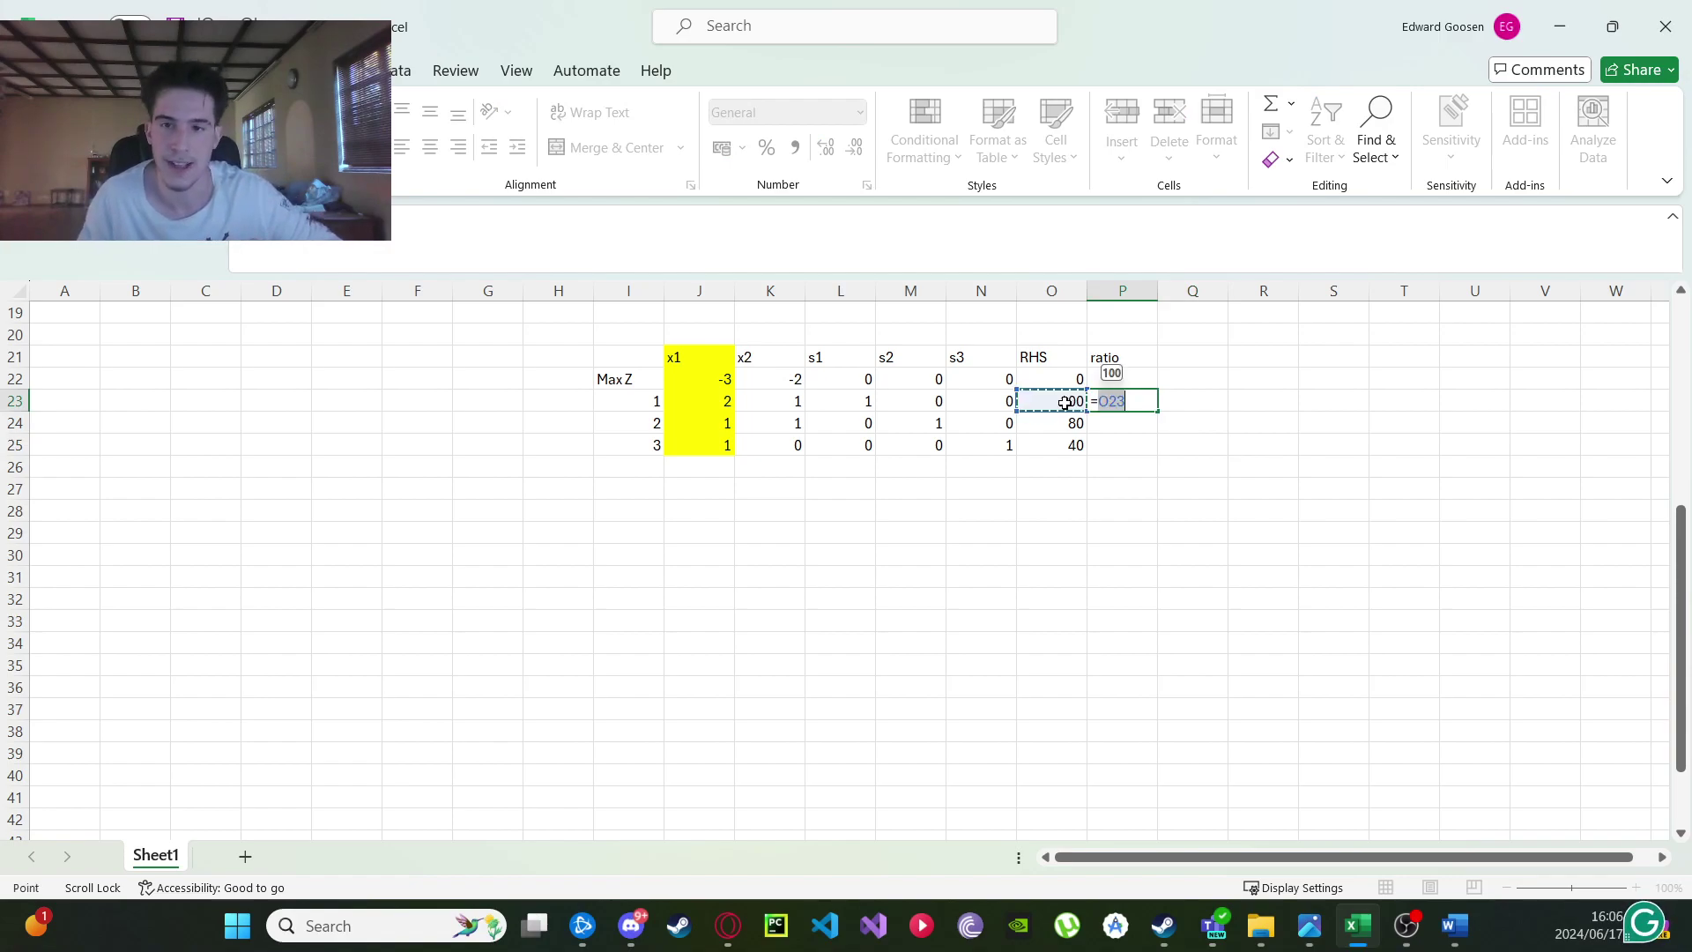
key("BackSpace")
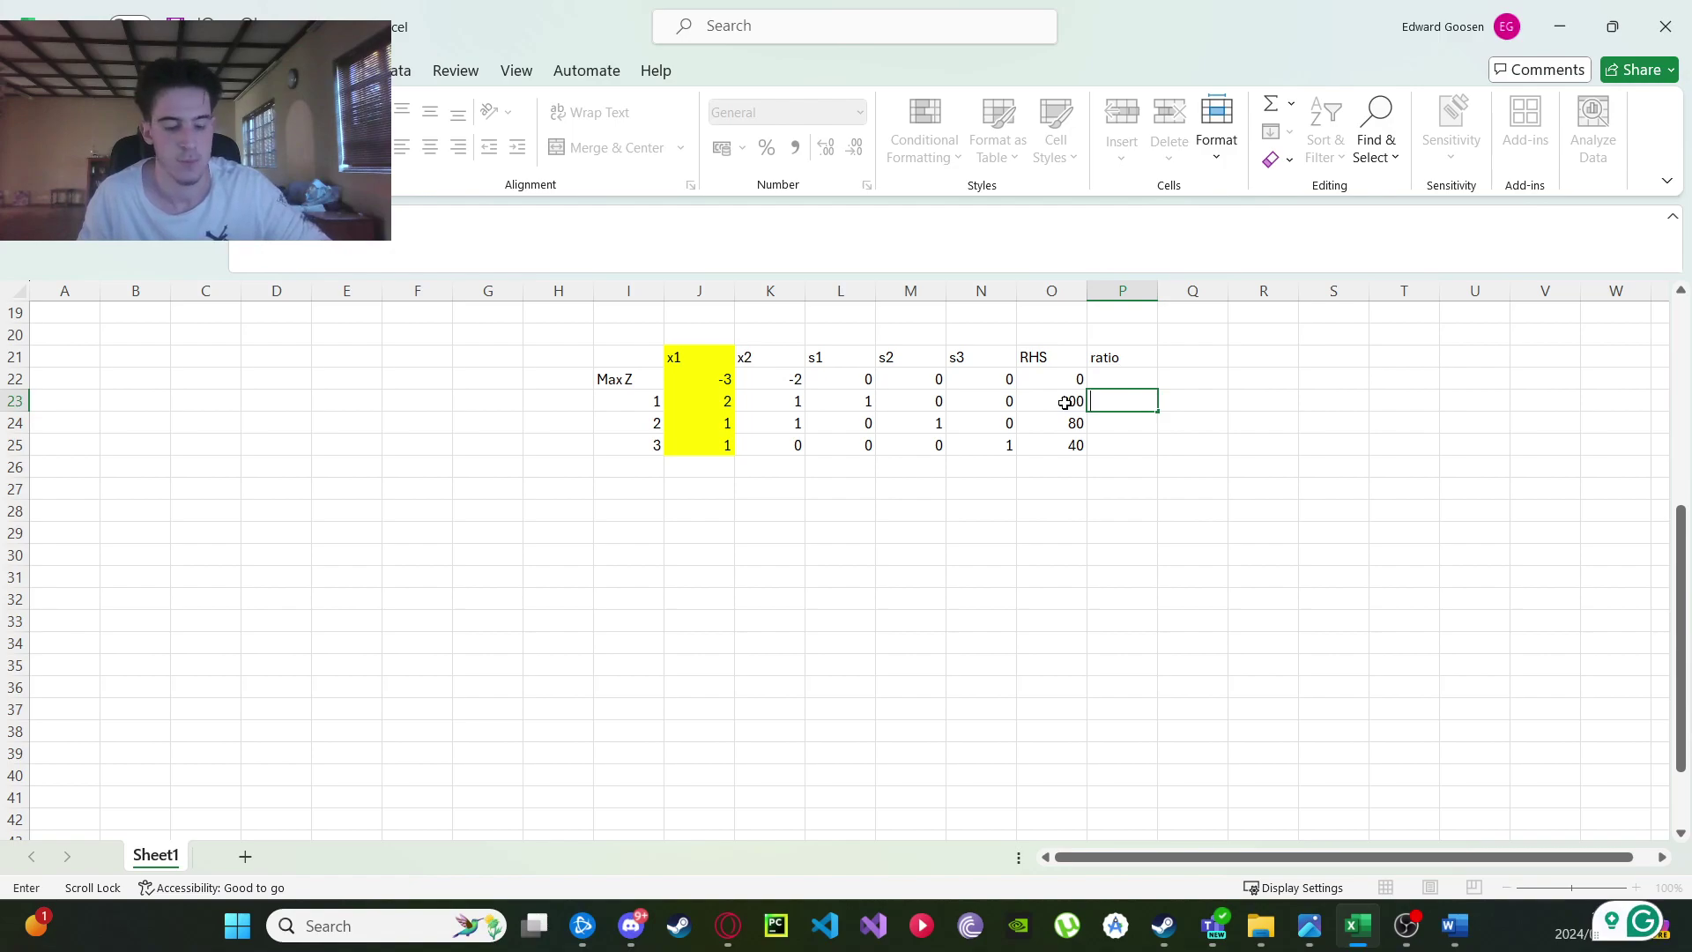
left_click(1062, 401)
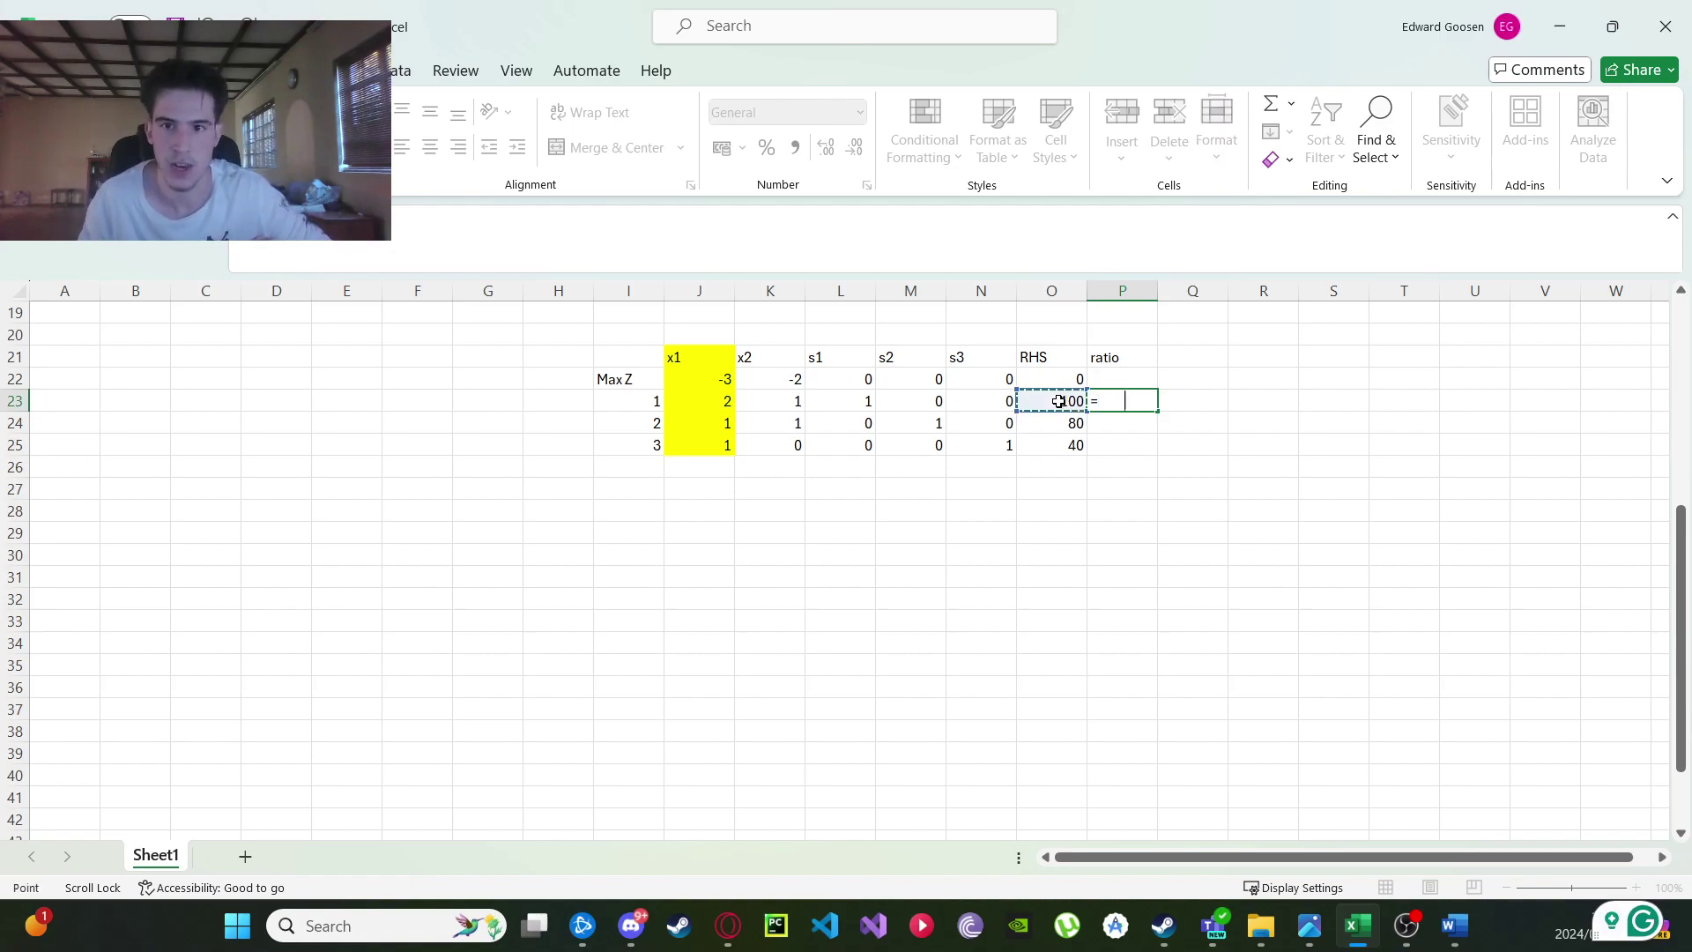
type("/")
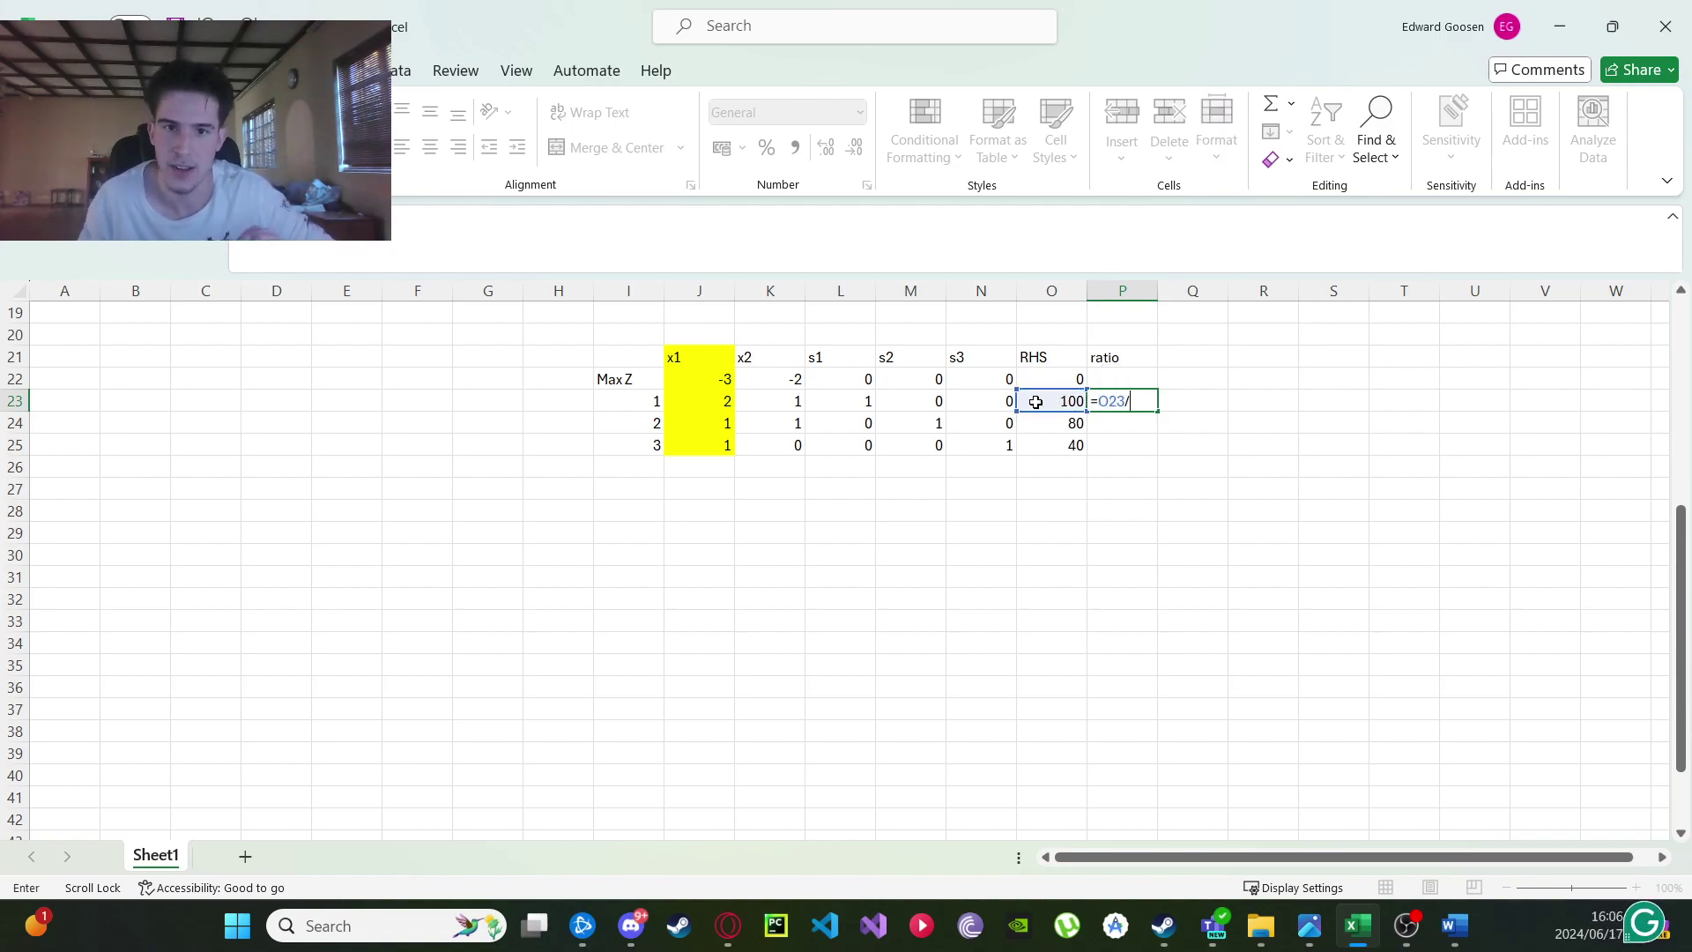
left_click(720, 405)
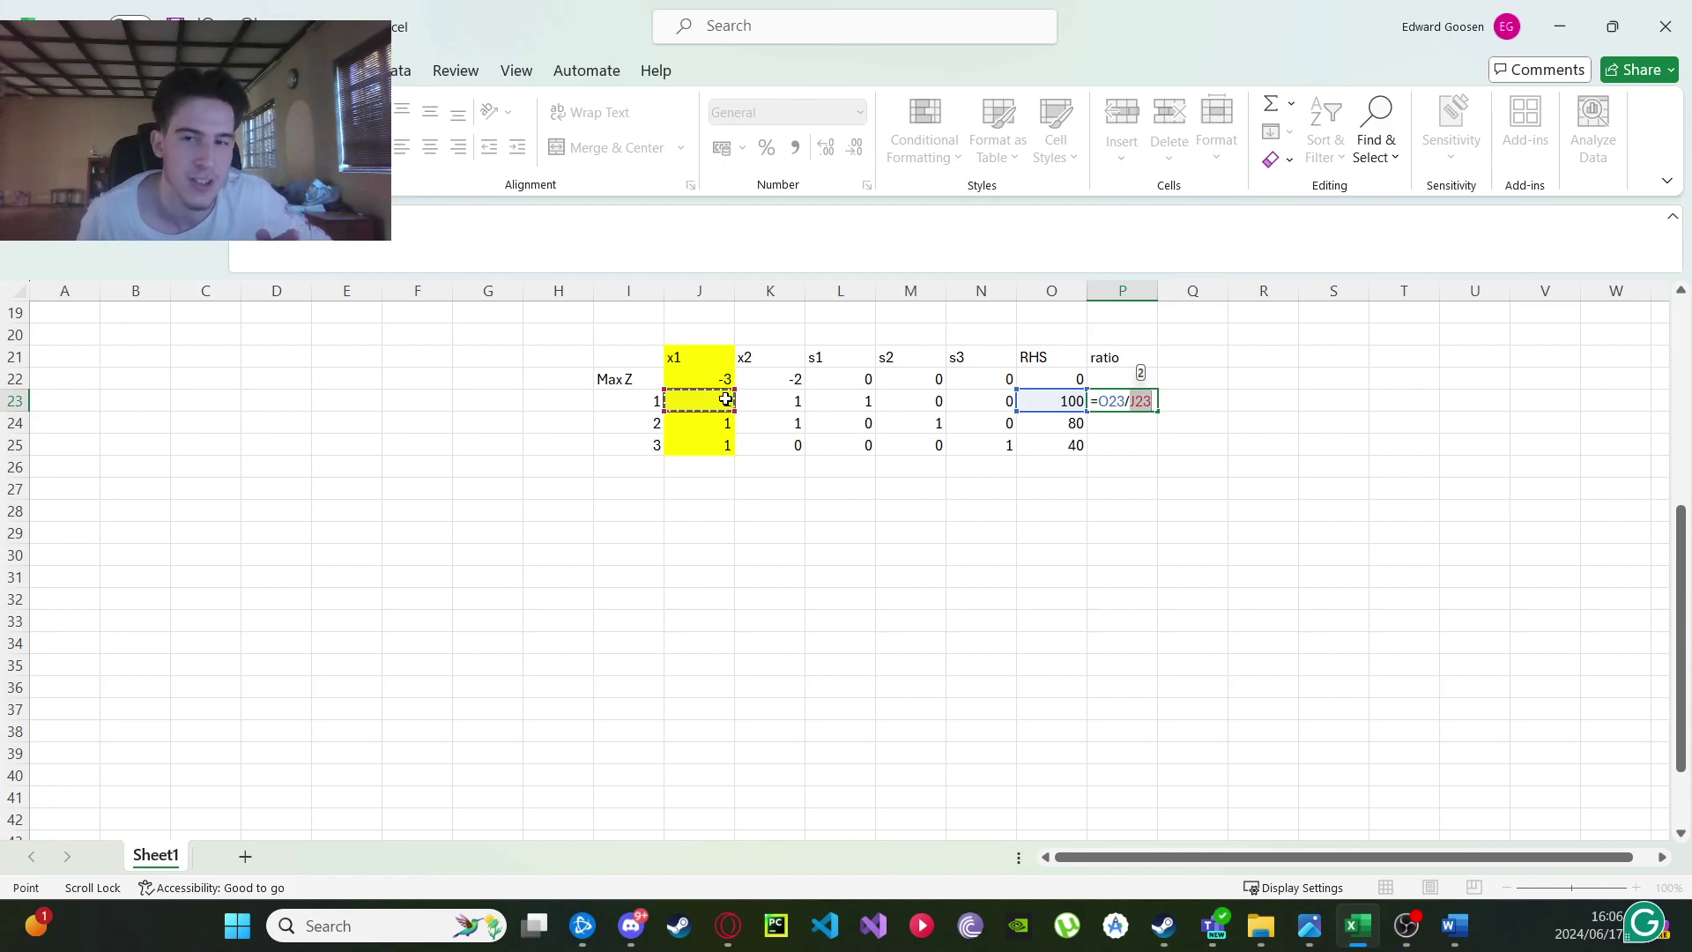
key("Return")
left_click(1151, 403)
mouse_move(1160, 413)
left_mouse_down()
mouse_move(1160, 465)
mouse_move(1160, 446)
left_mouse_up()
left_click(1235, 443)
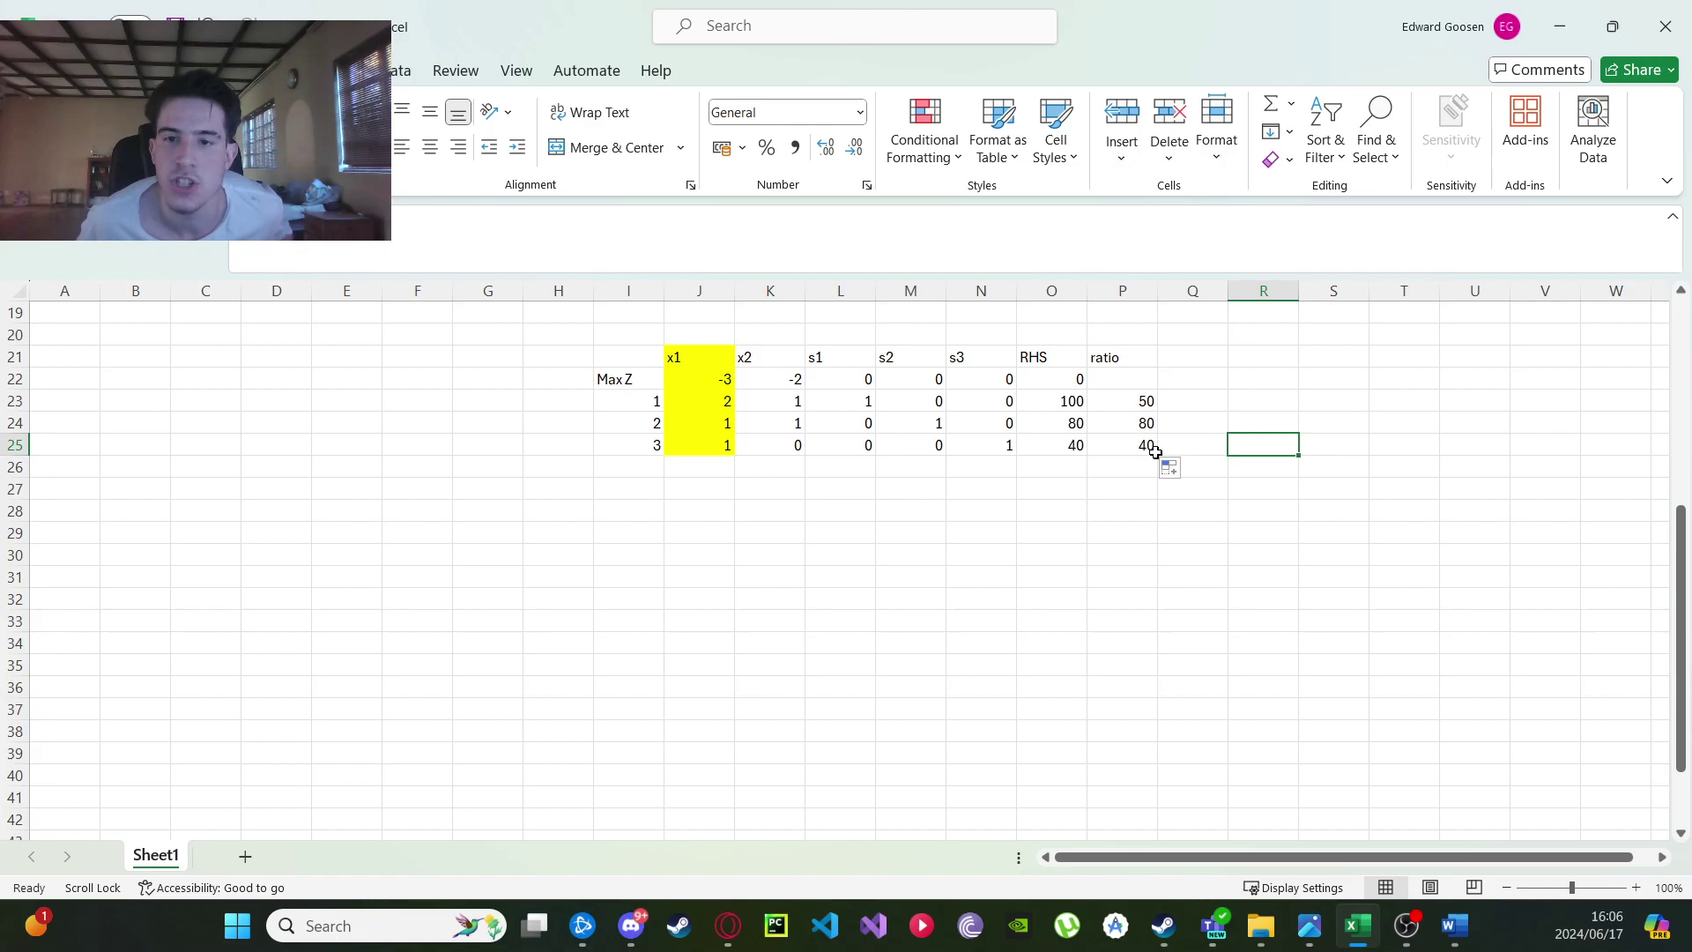
Highlight the rest of the constraint 3 pivot row, cells K25:P25, with the same yellow fill.
left_click_drag(1146, 443, 774, 444)
right_click(775, 444)
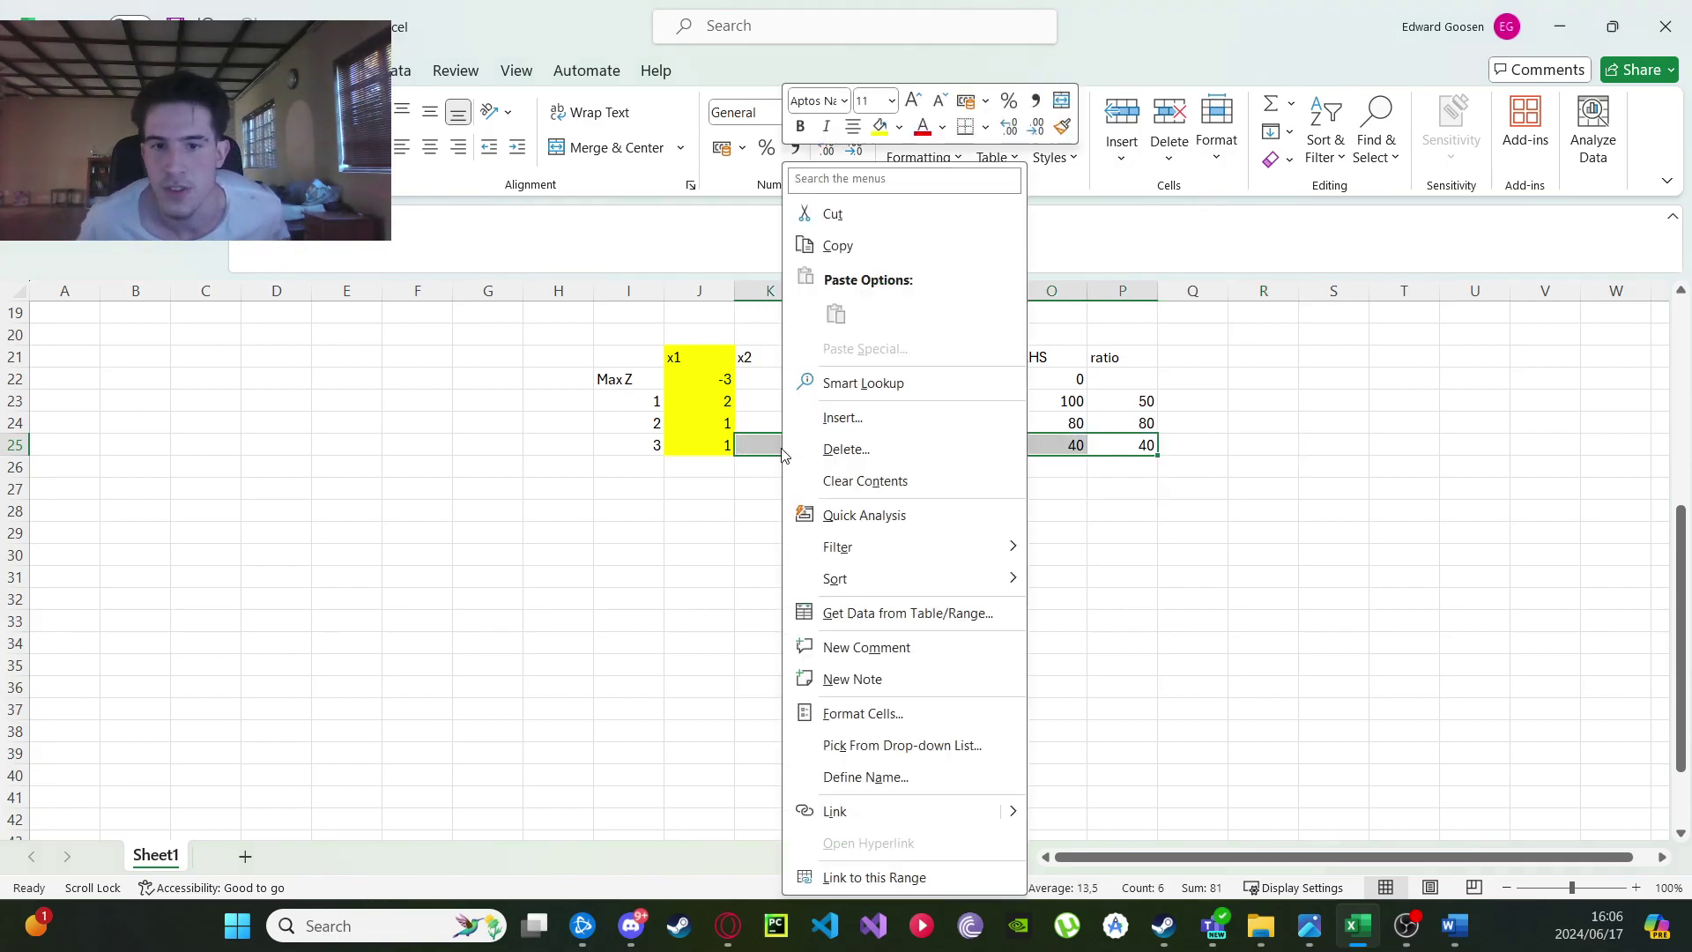
left_click(880, 126)
left_click(1246, 427)
left_click_drag(725, 359, 716, 447)
left_click(966, 551)
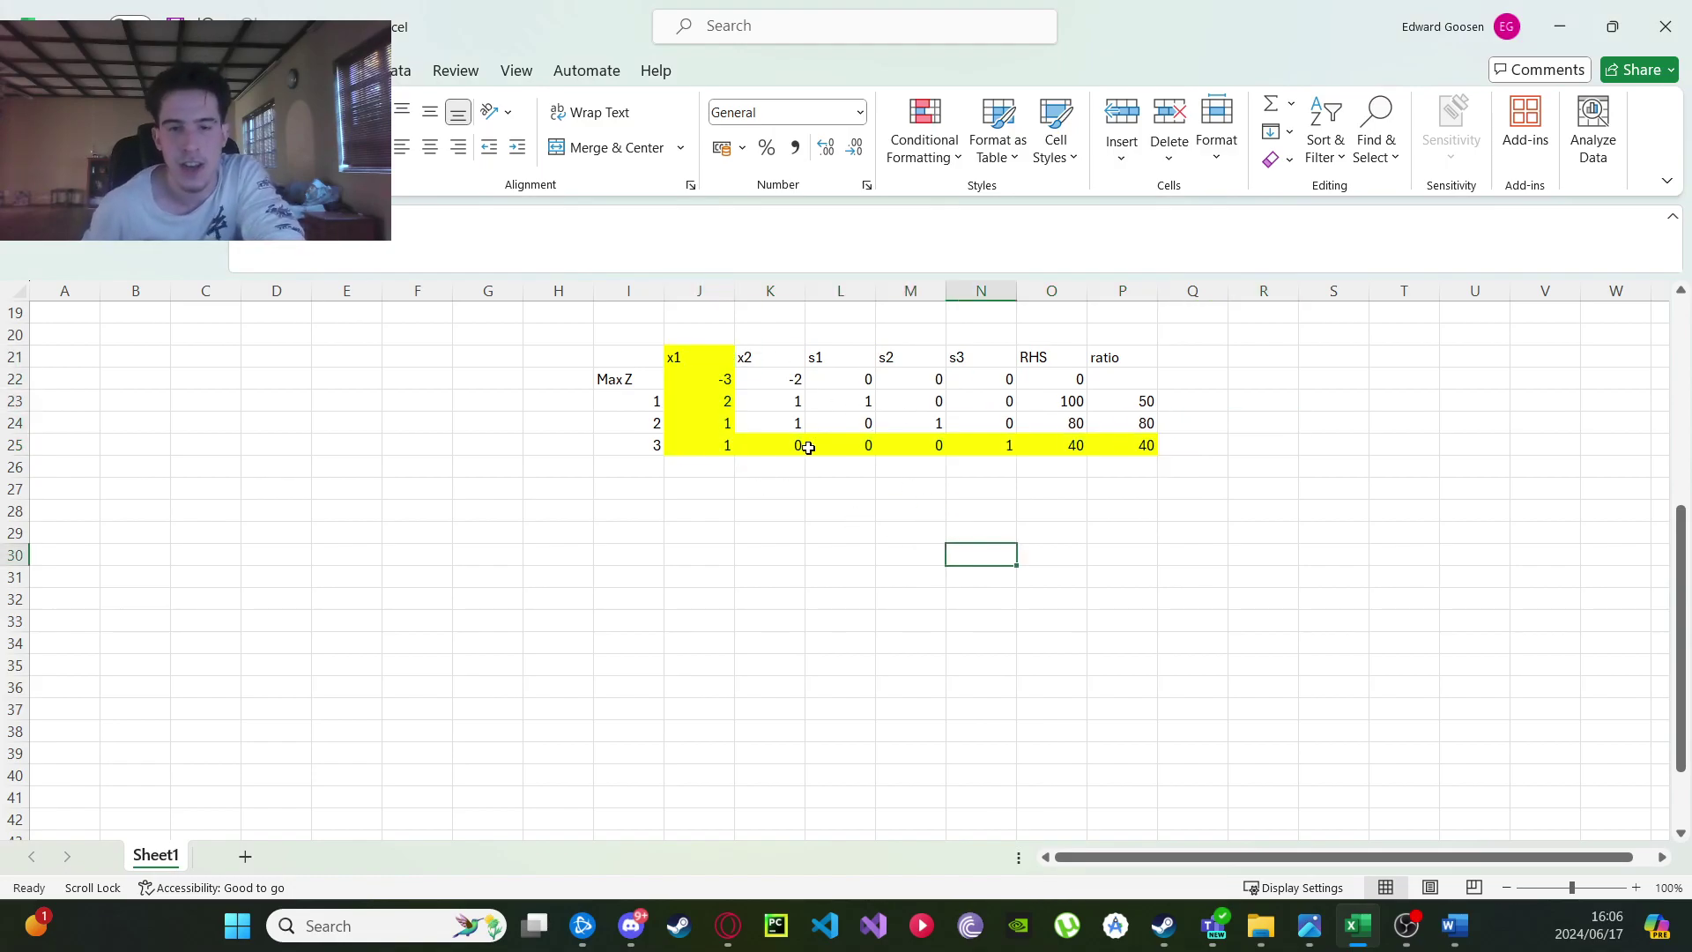
Copy the tableau's row labels from I21:I25 to I28 to start a second tableau.
left_click(724, 446)
left_click_drag(637, 356, 643, 441)
key("ctrl+c")
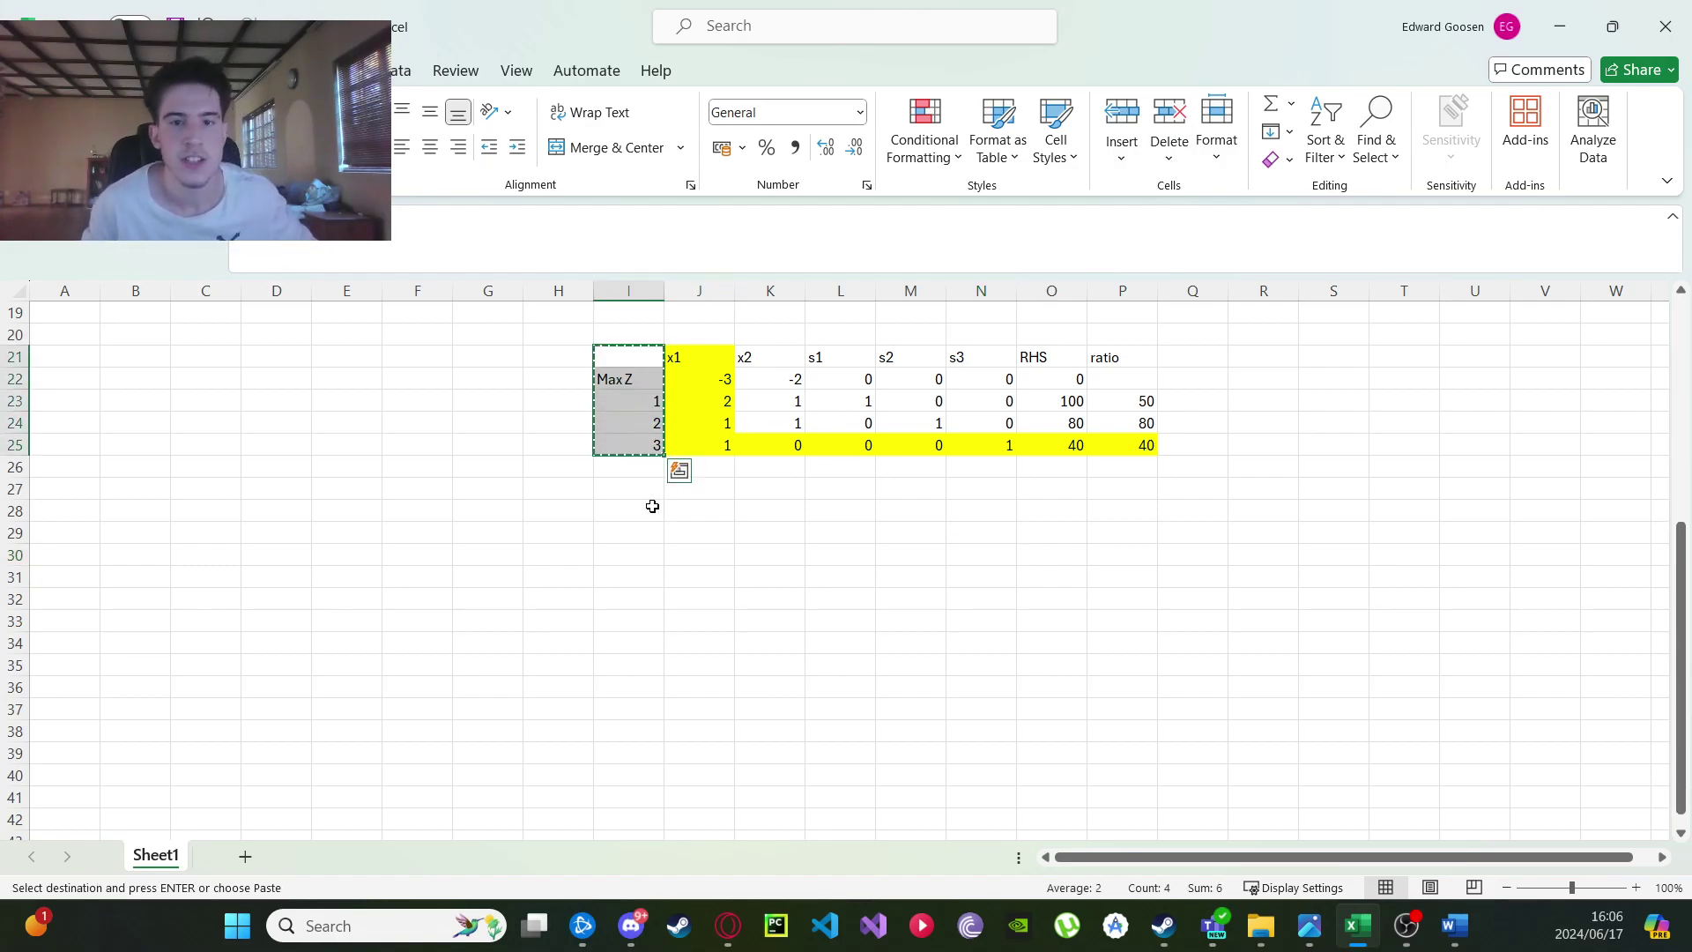
left_click(653, 511)
key("ctrl+v")
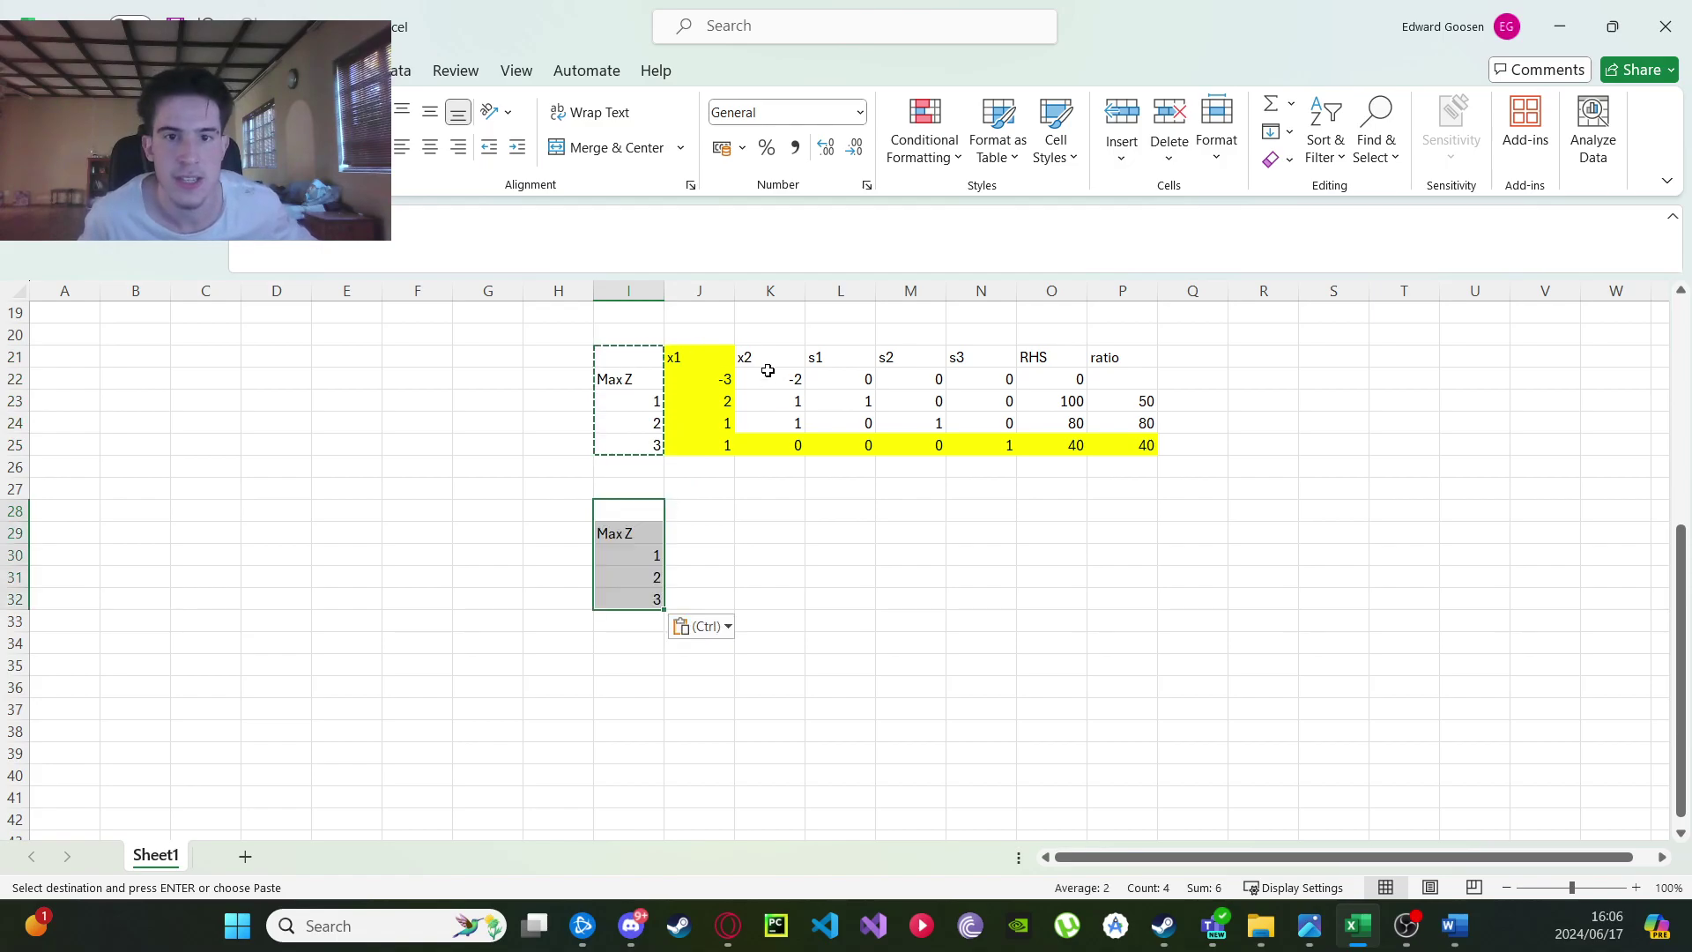
Copy the column headings J21:P21, from x1 to ratio, to the second tableau starting at J28.
scroll(743, 365, "up", 2)
left_click_drag(705, 486, 1115, 490)
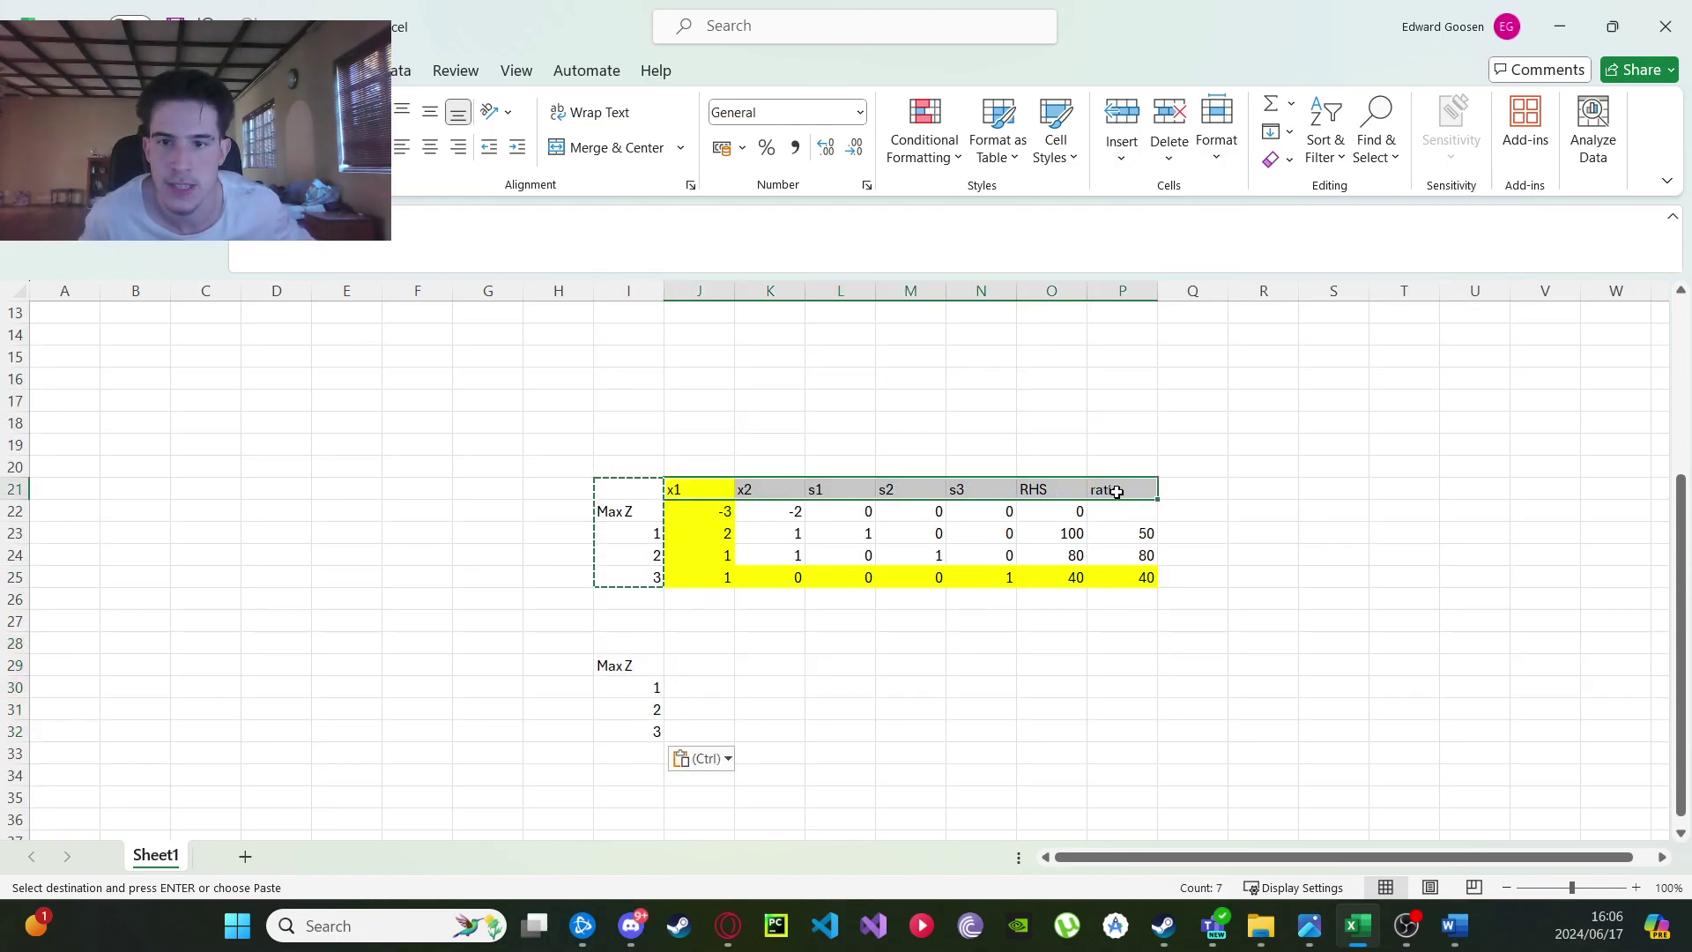
key("ctrl+c")
scroll(975, 514, "down", 2)
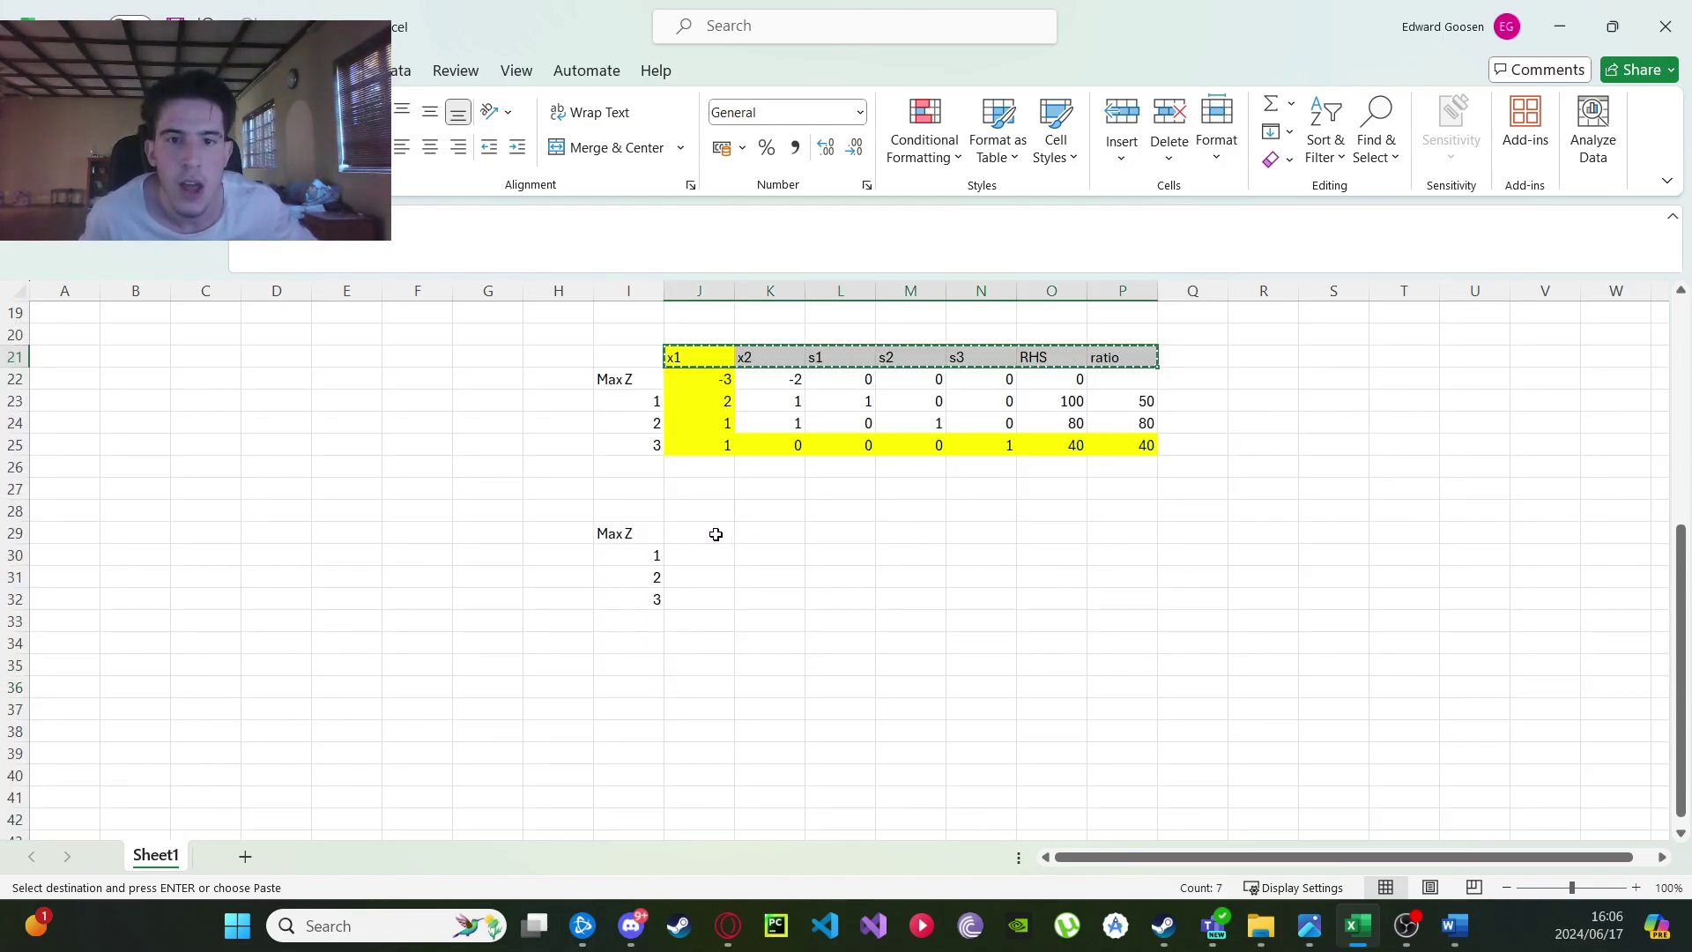
left_click(704, 512)
key("ctrl+v")
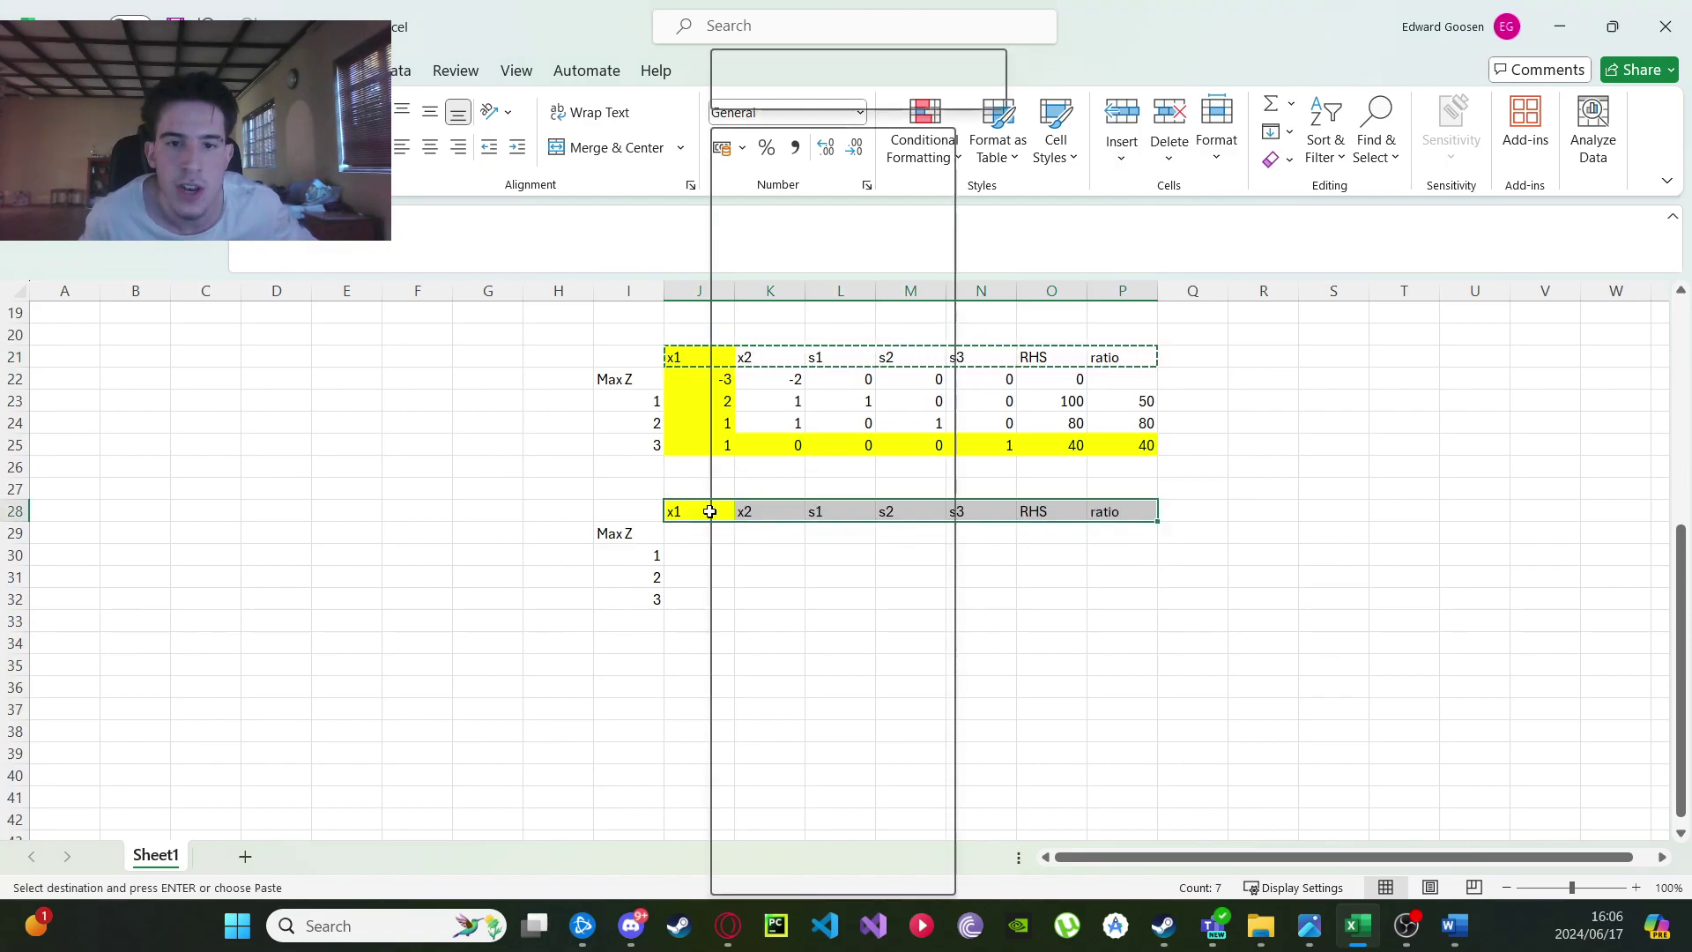
Remove the yellow fill from the copied x1 heading in J28.
left_click(744, 509)
left_click(712, 509)
right_click(712, 510)
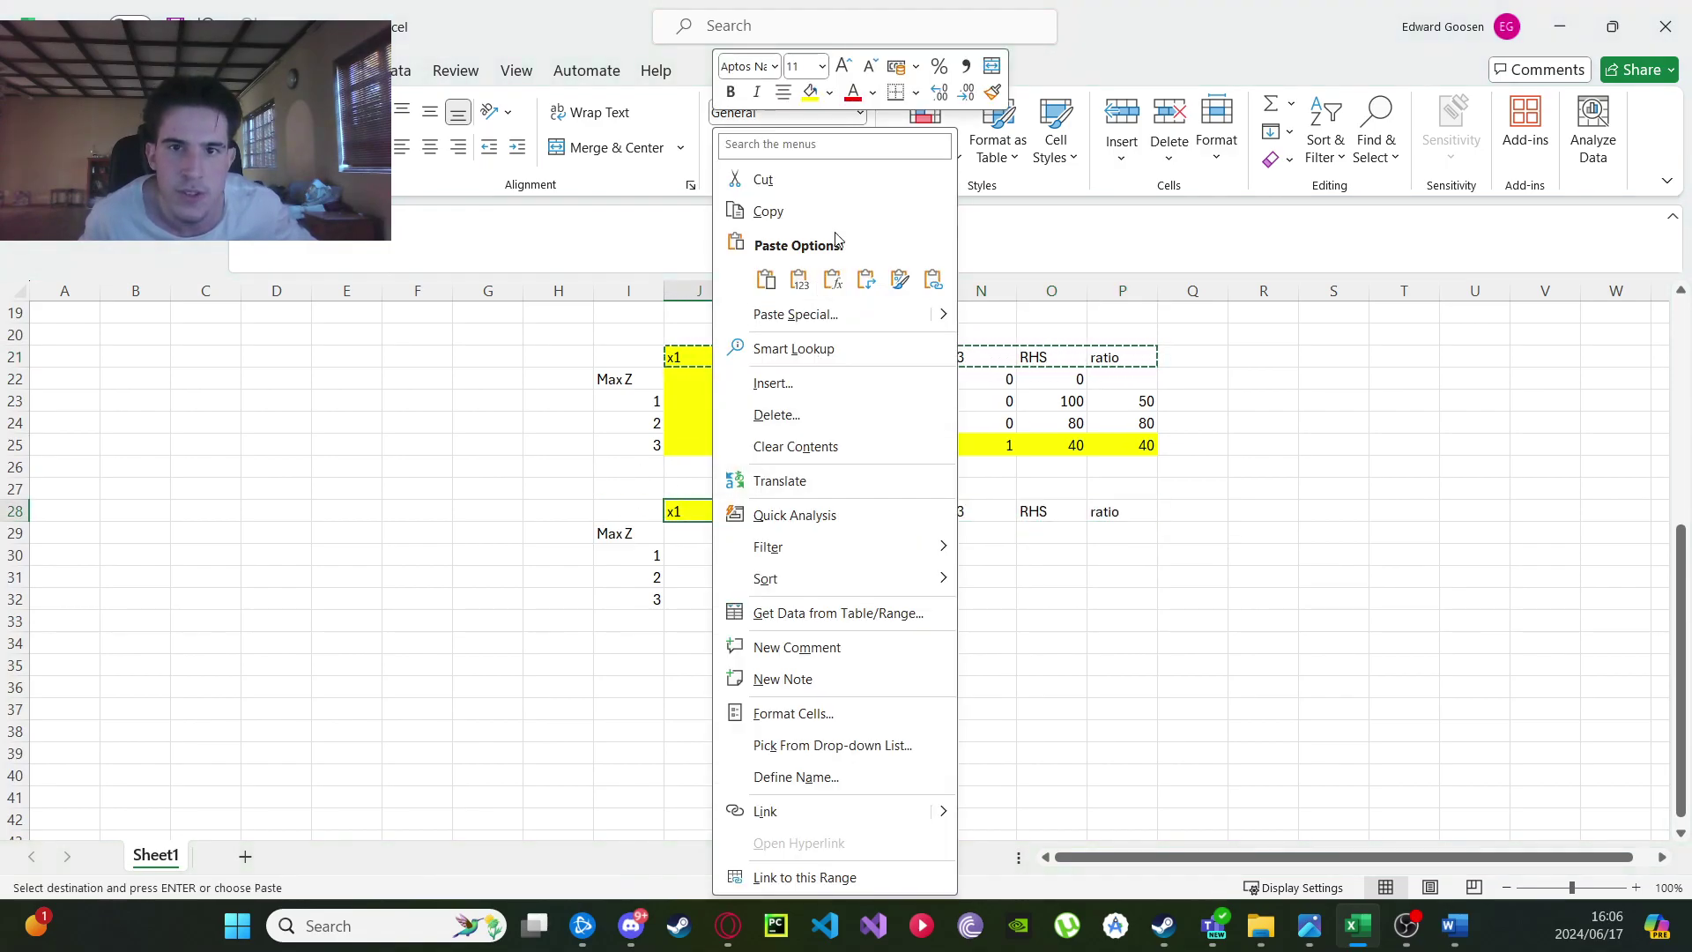
left_click(831, 93)
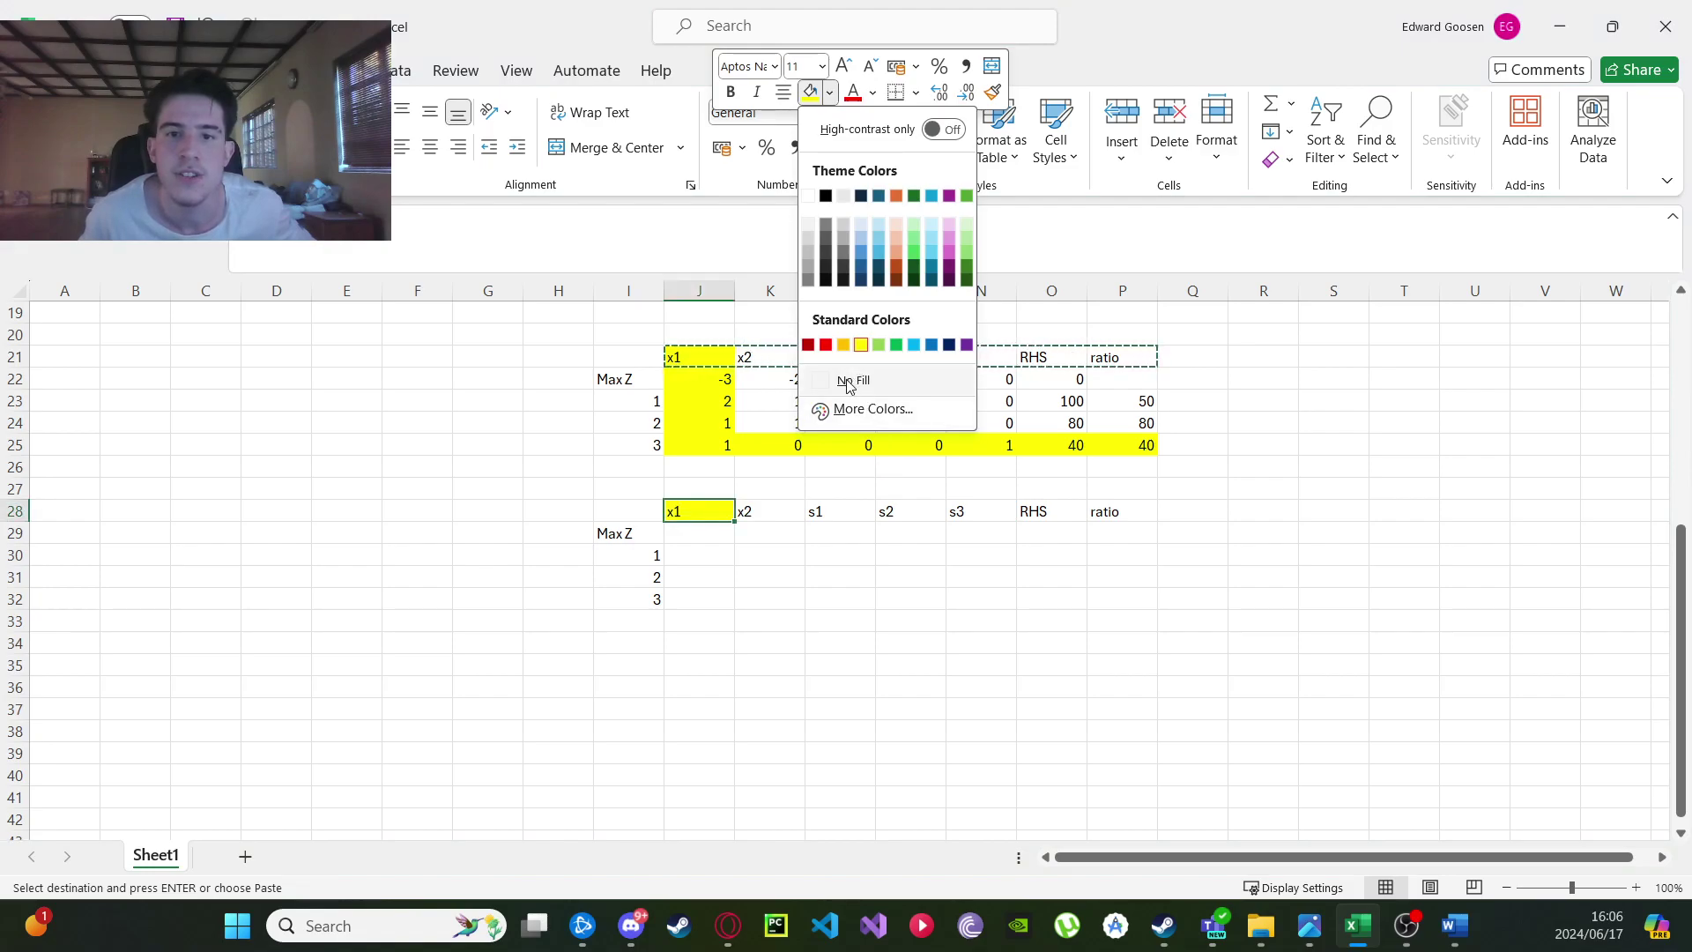
left_click(848, 379)
left_click(1236, 547)
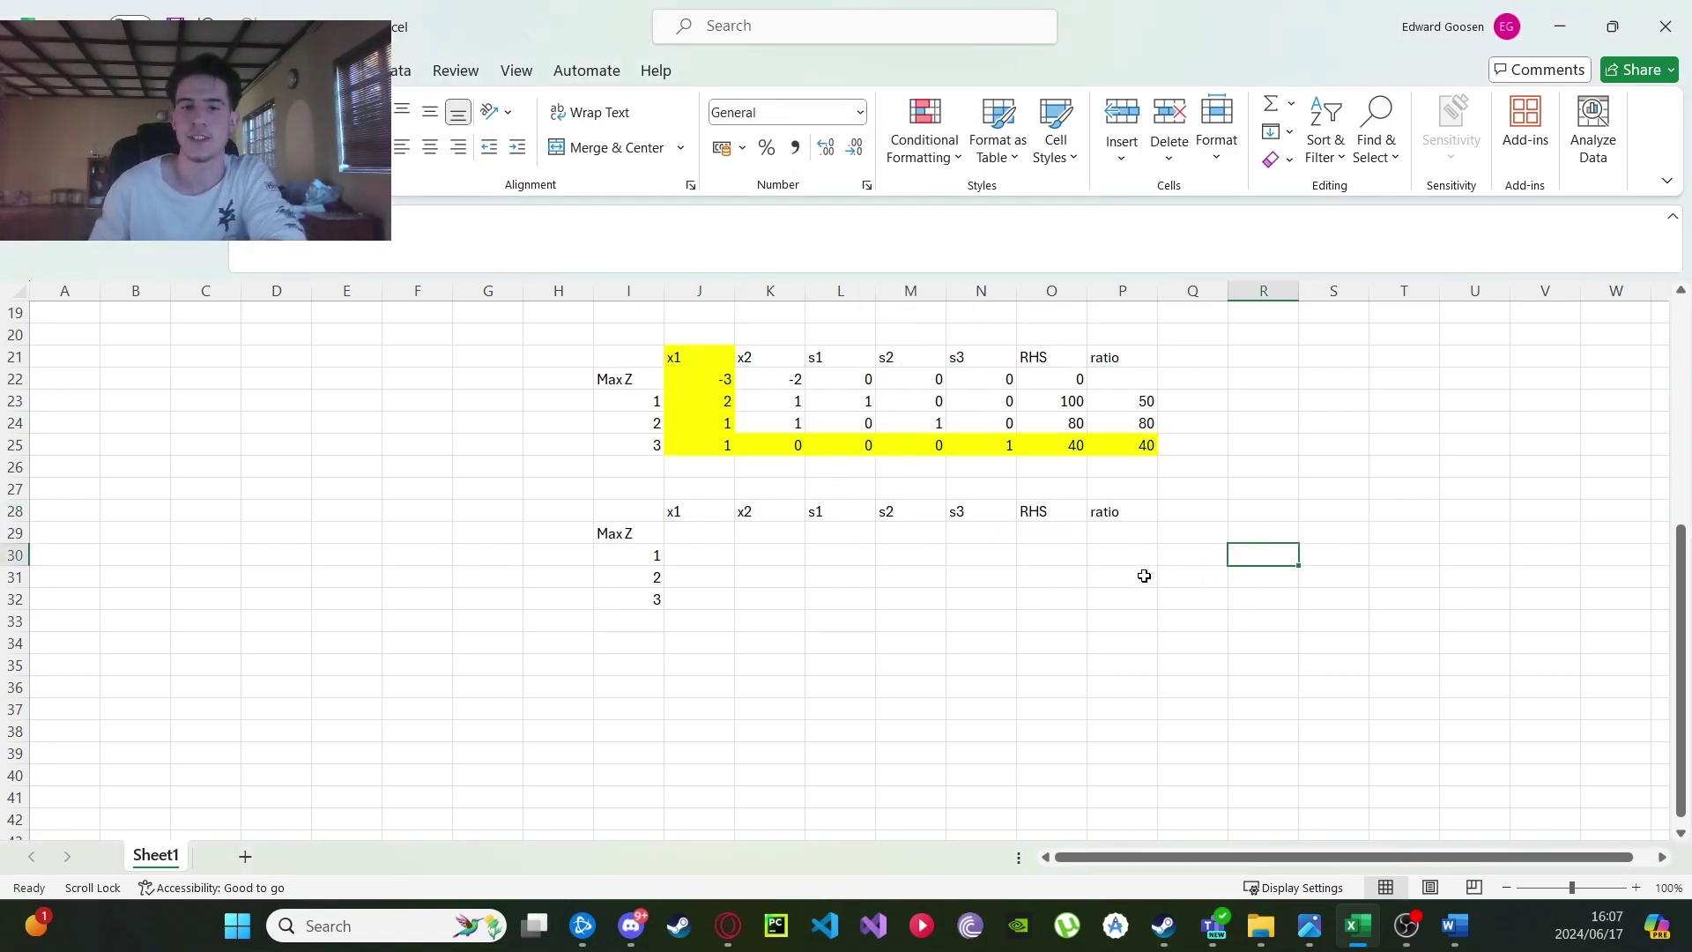
Enter the new pivot row formula =J25/$J$25 in J32 and fill it across to the RHS column, O32.
left_click(713, 602)
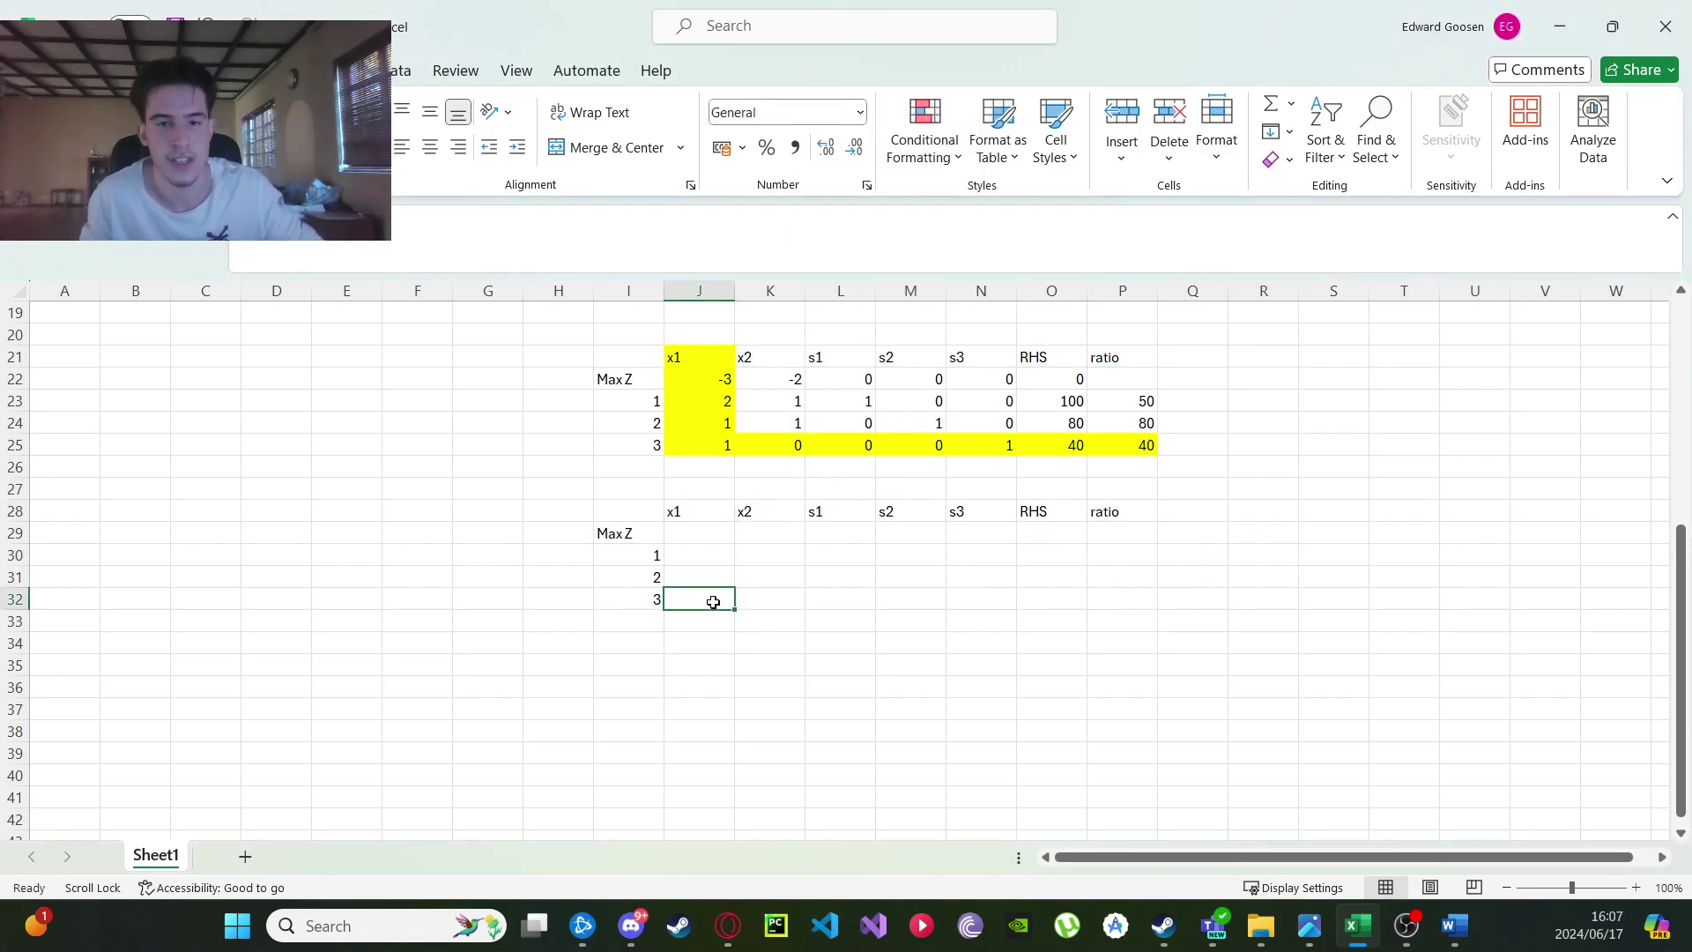
type("=")
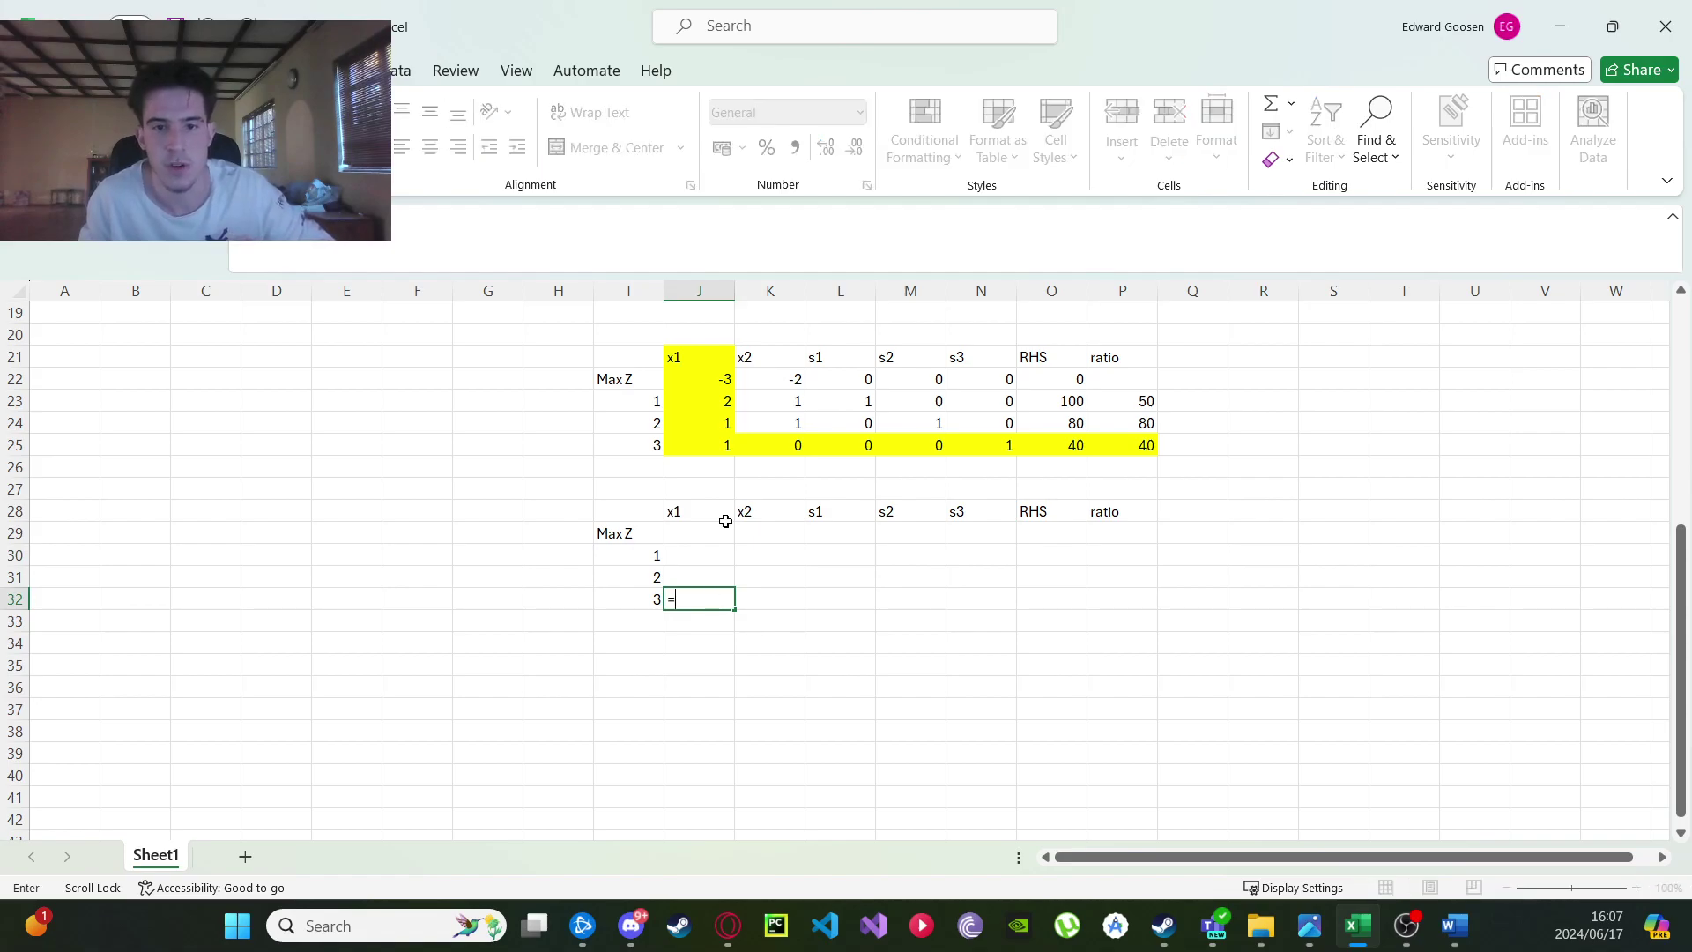
left_click(707, 450)
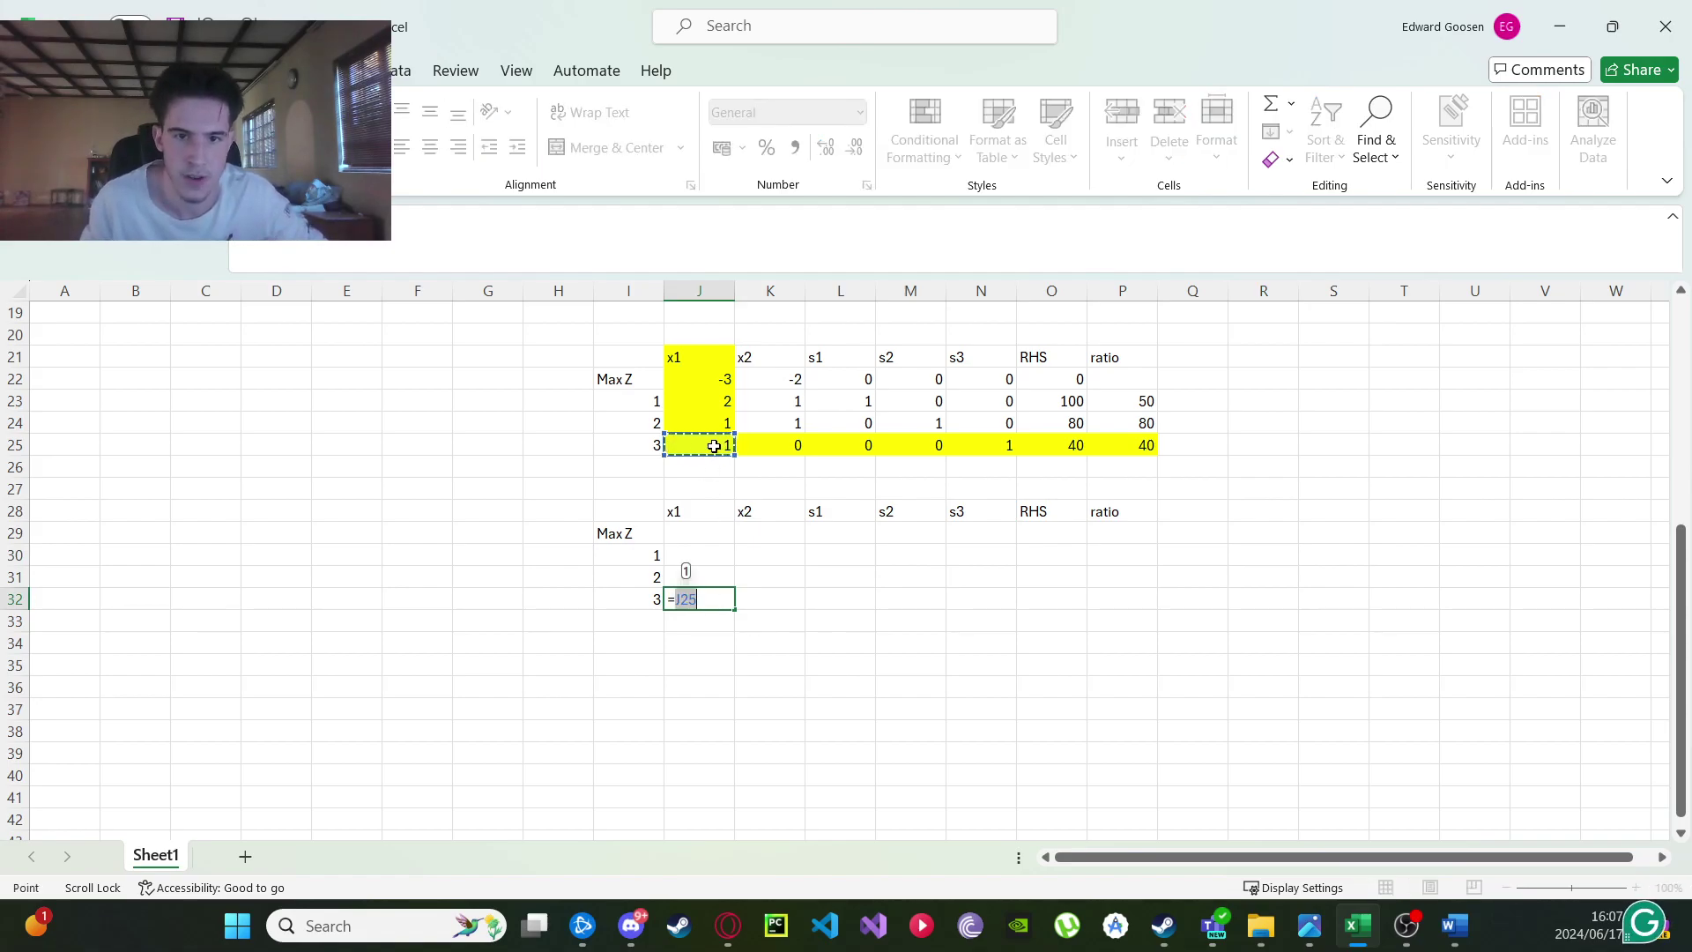
type("/")
left_click(714, 446)
key("F4")
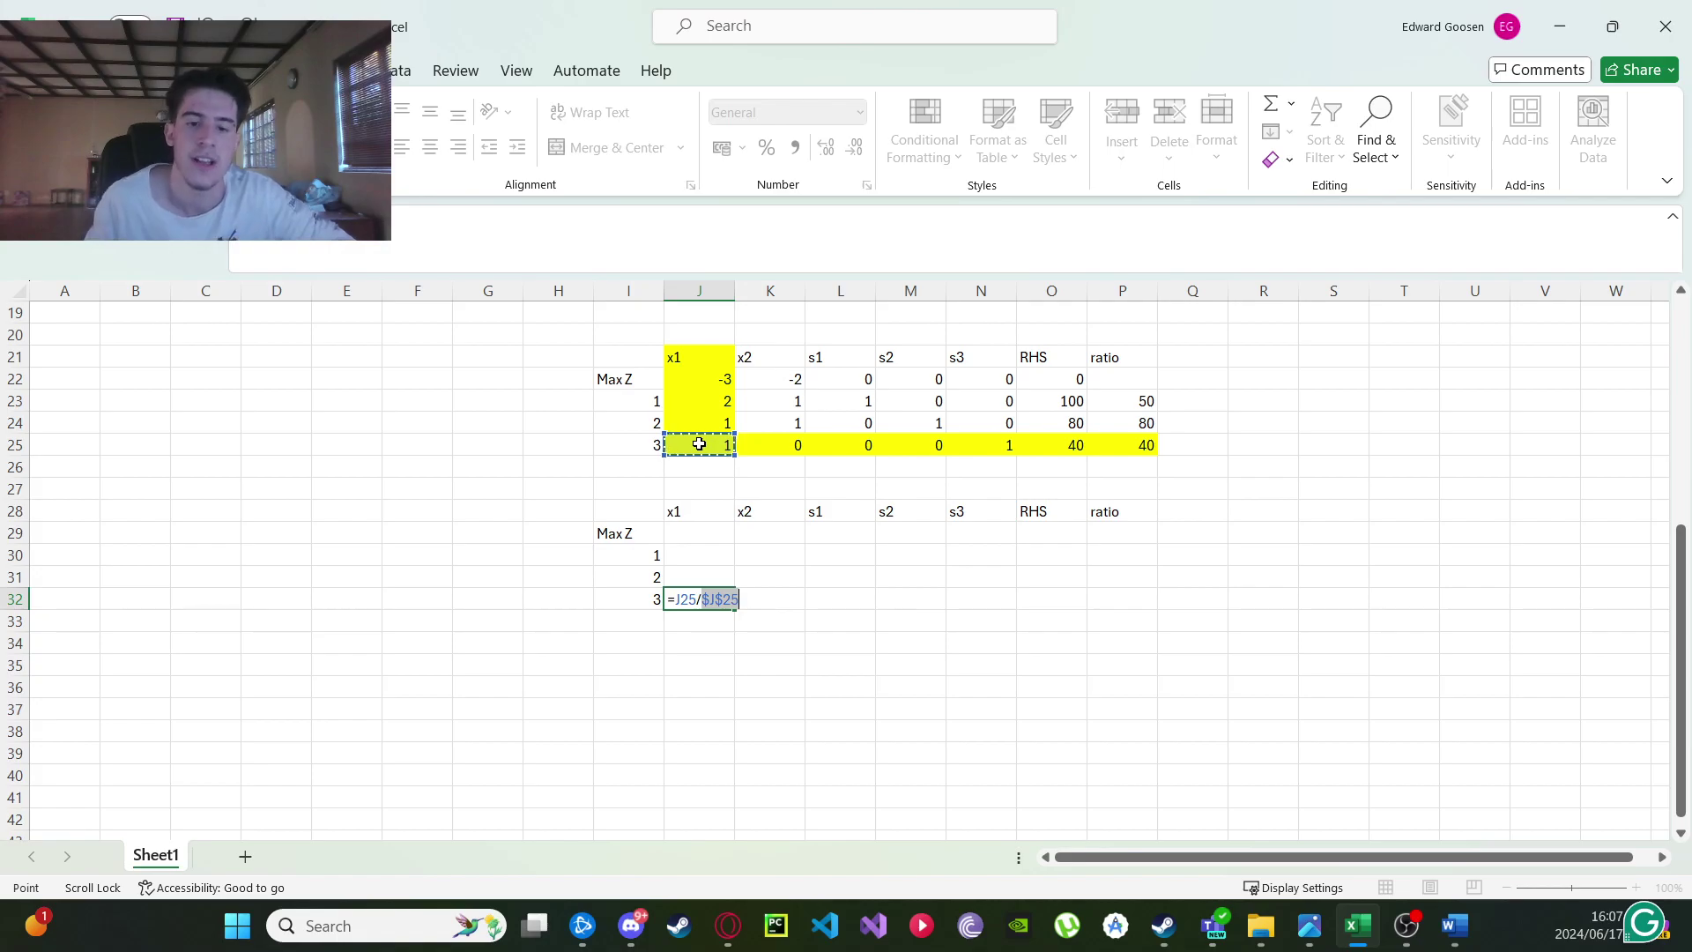
key("Return")
left_click(710, 599)
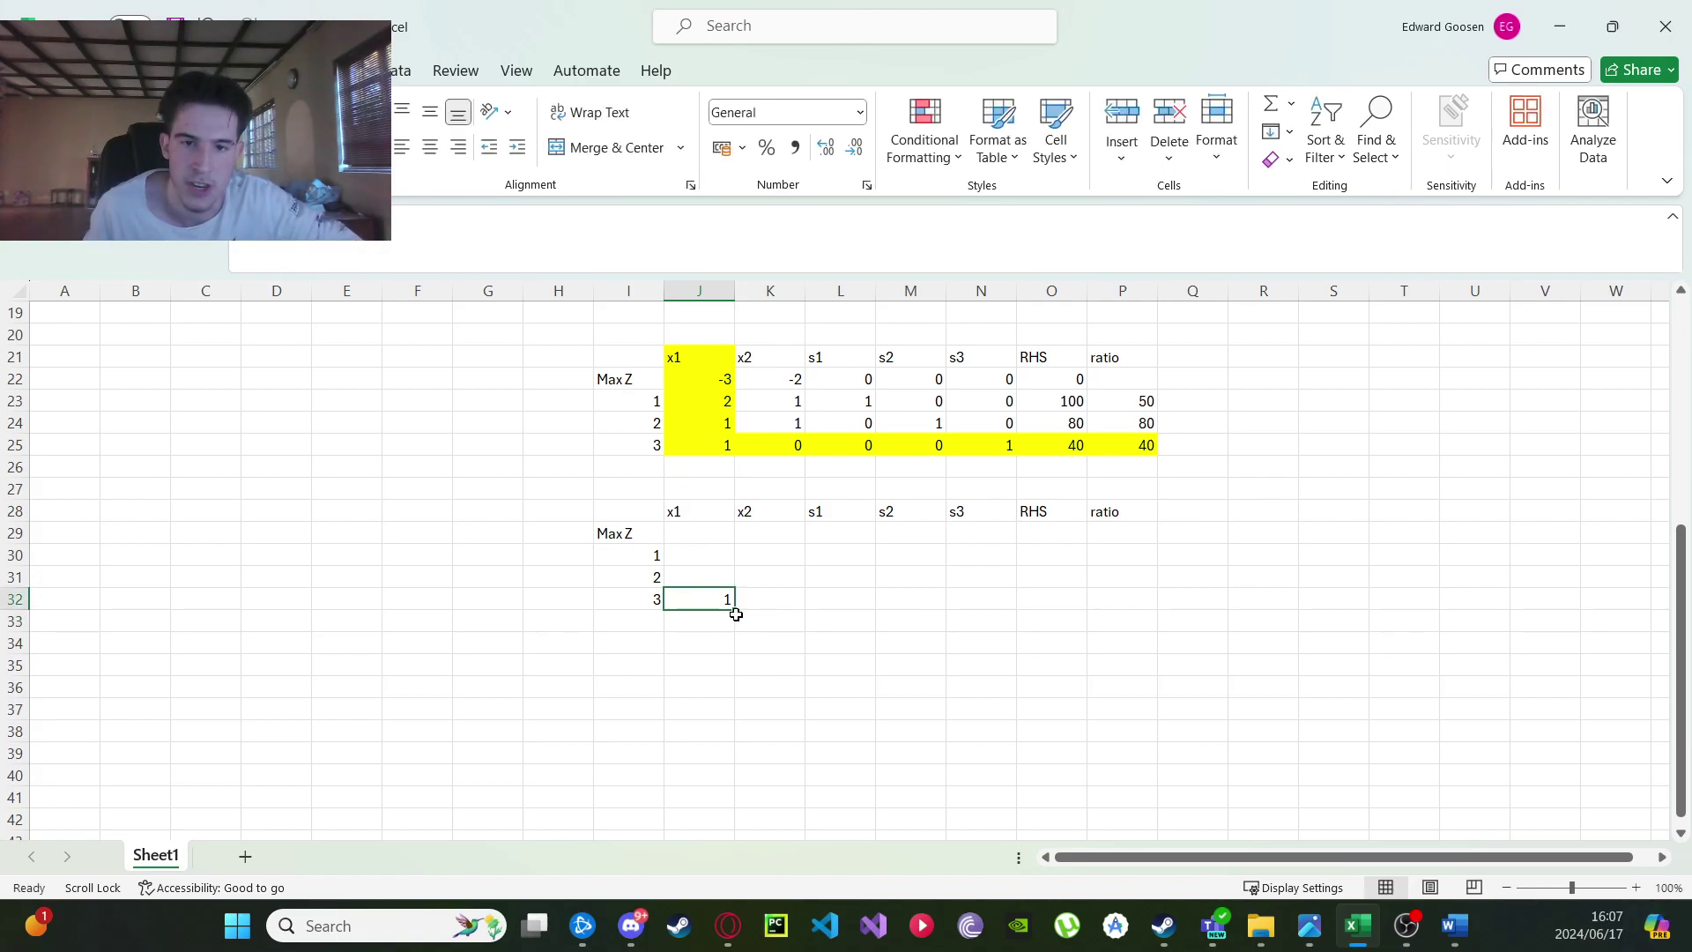
left_click_drag(736, 611, 1089, 607)
left_click(1163, 603)
left_click(1132, 595)
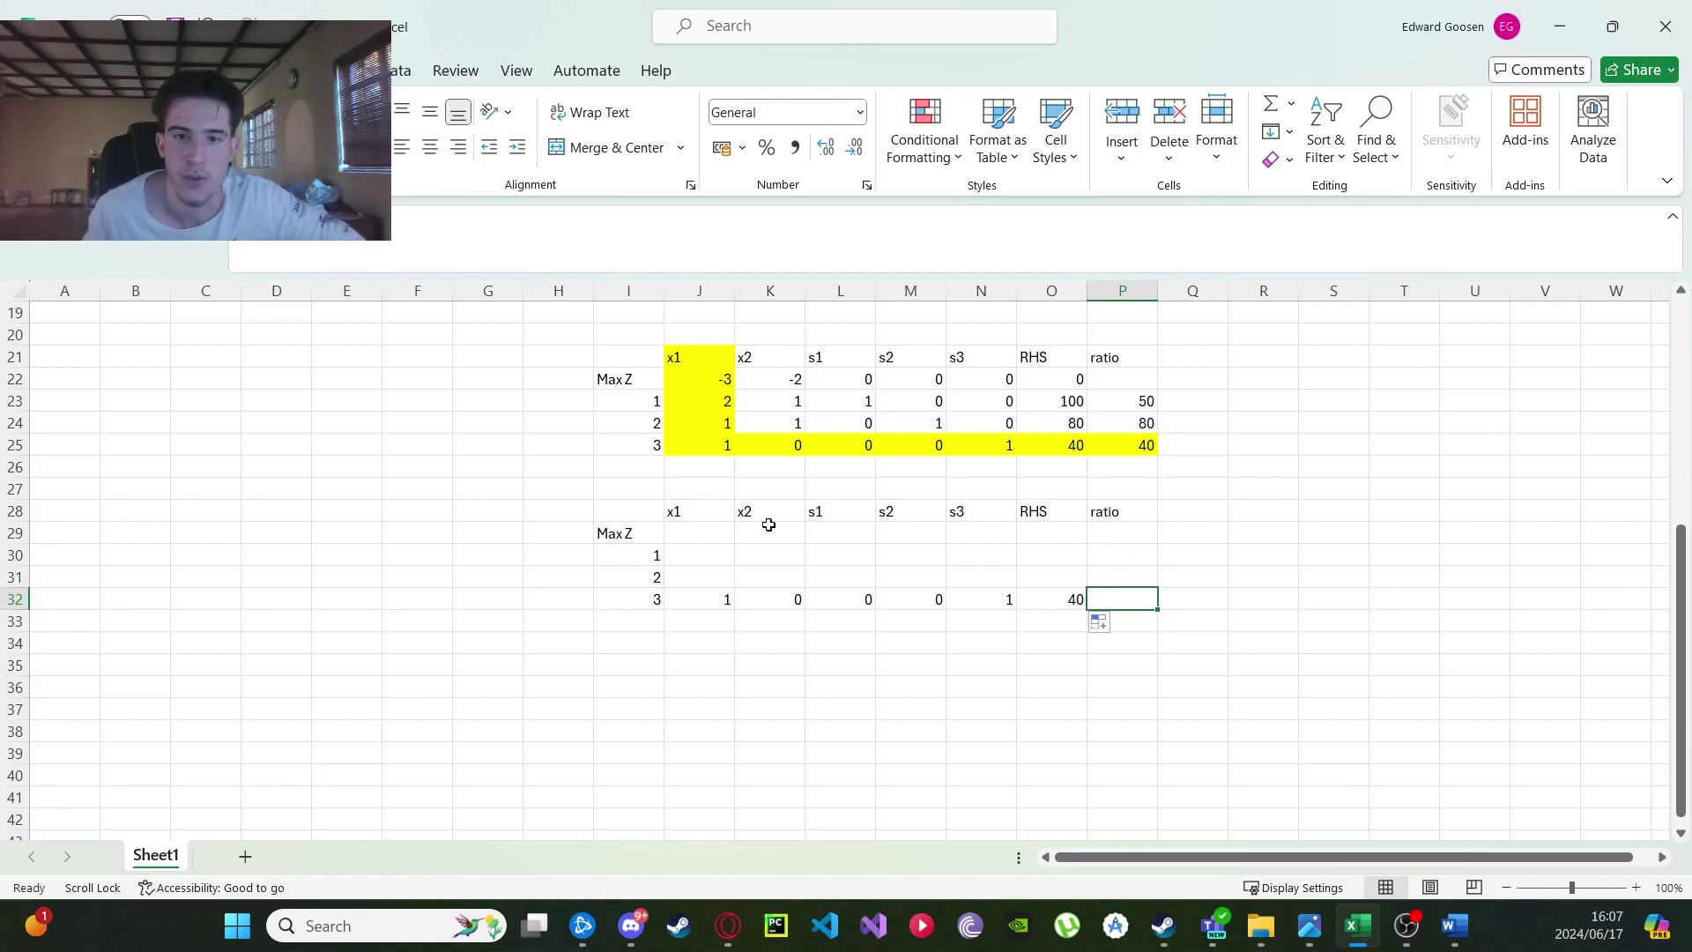
left_click(728, 578)
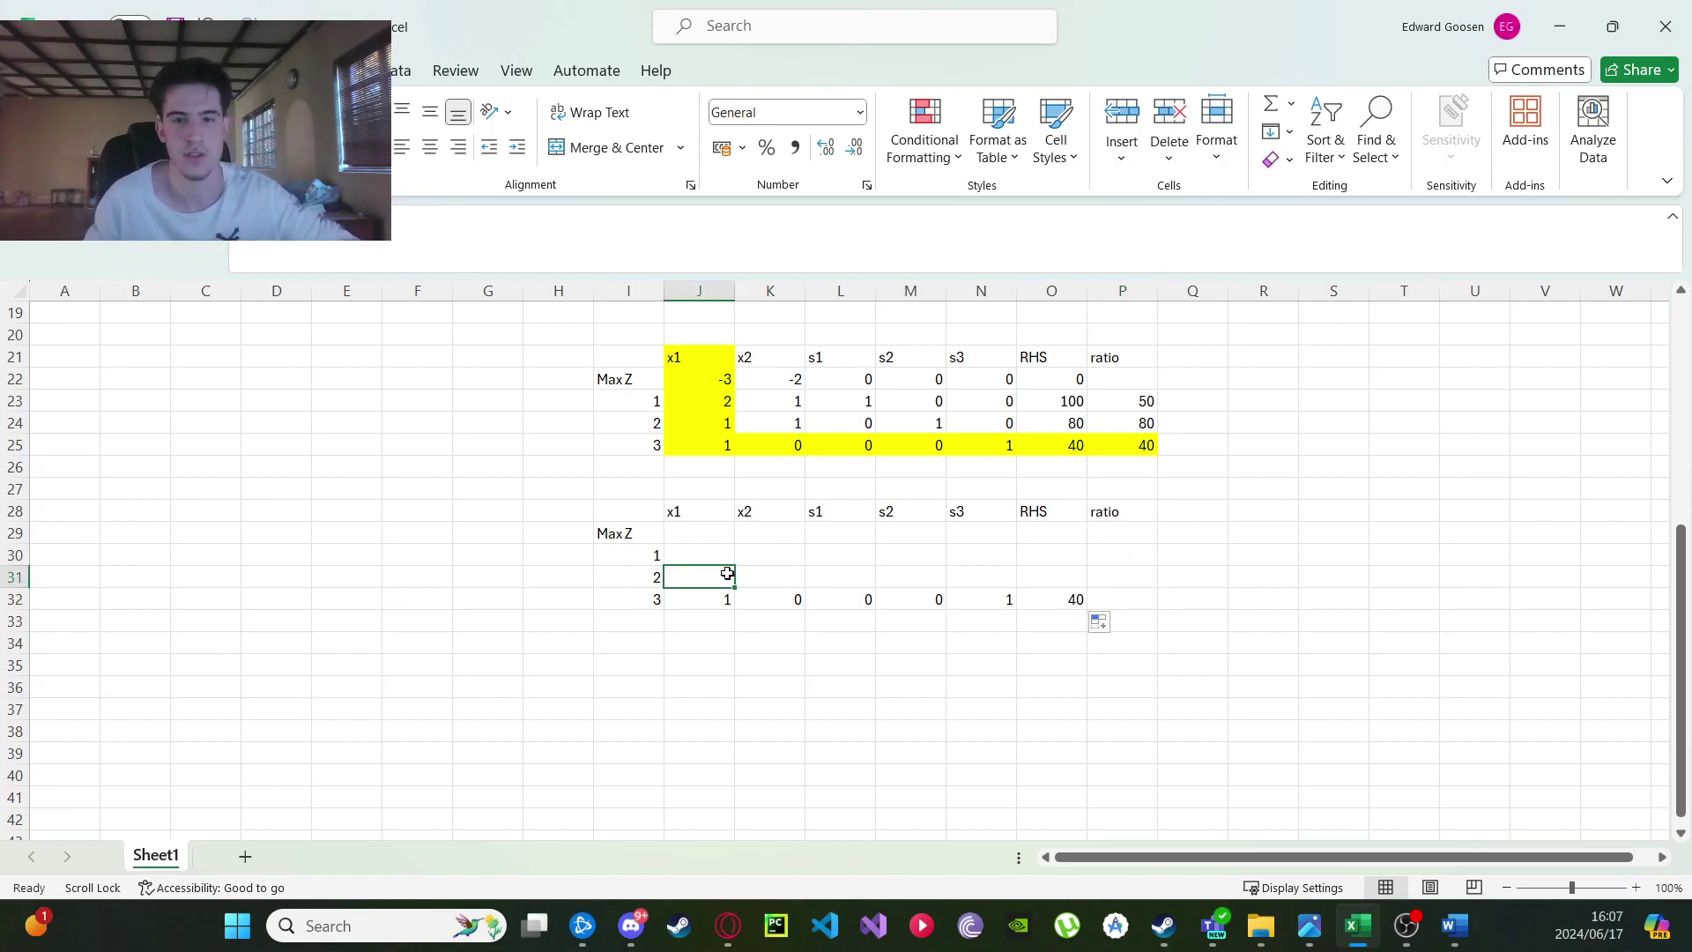
type("=")
left_click(717, 424)
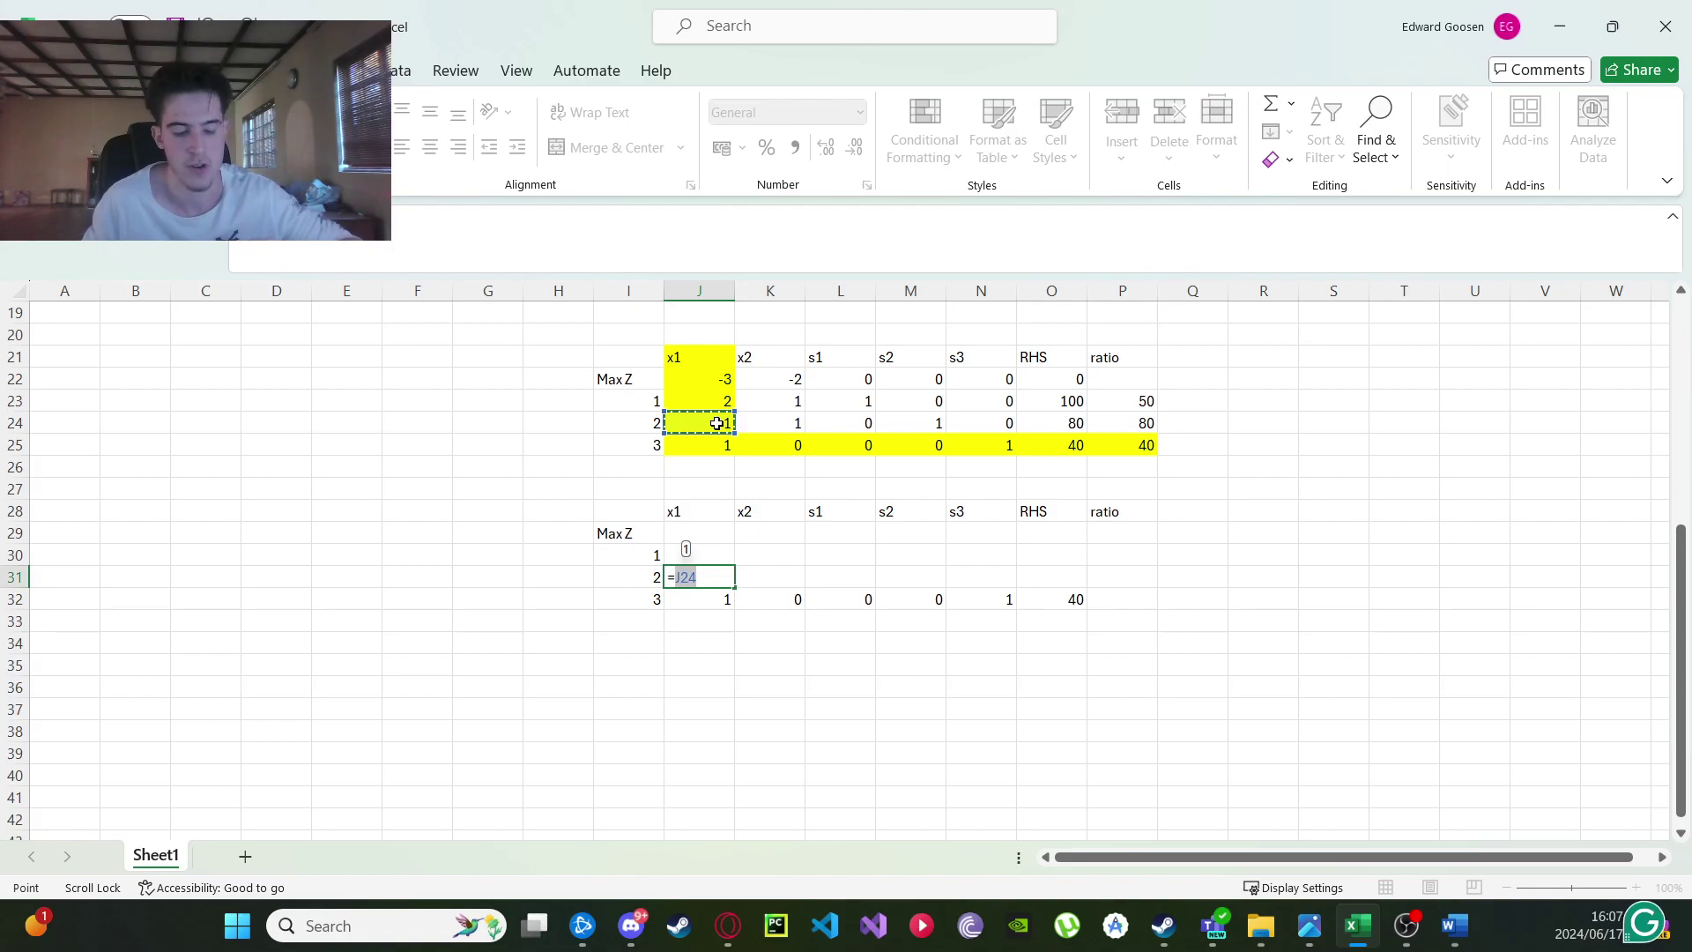
key("BackSpace")
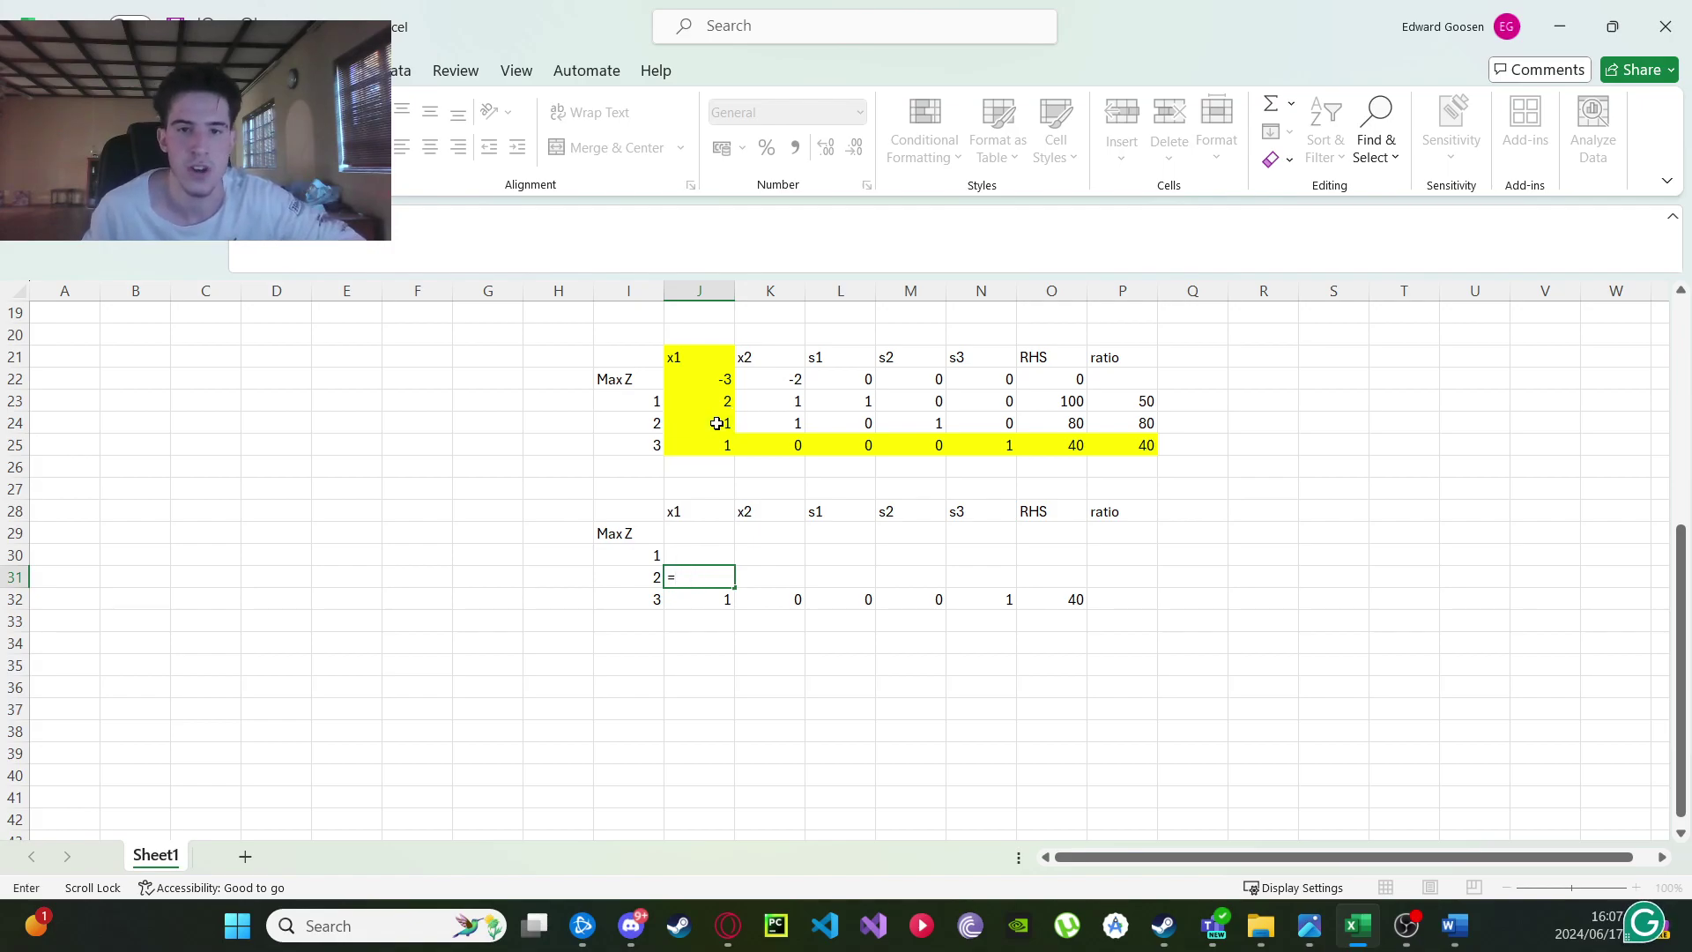
key("BackSpace")
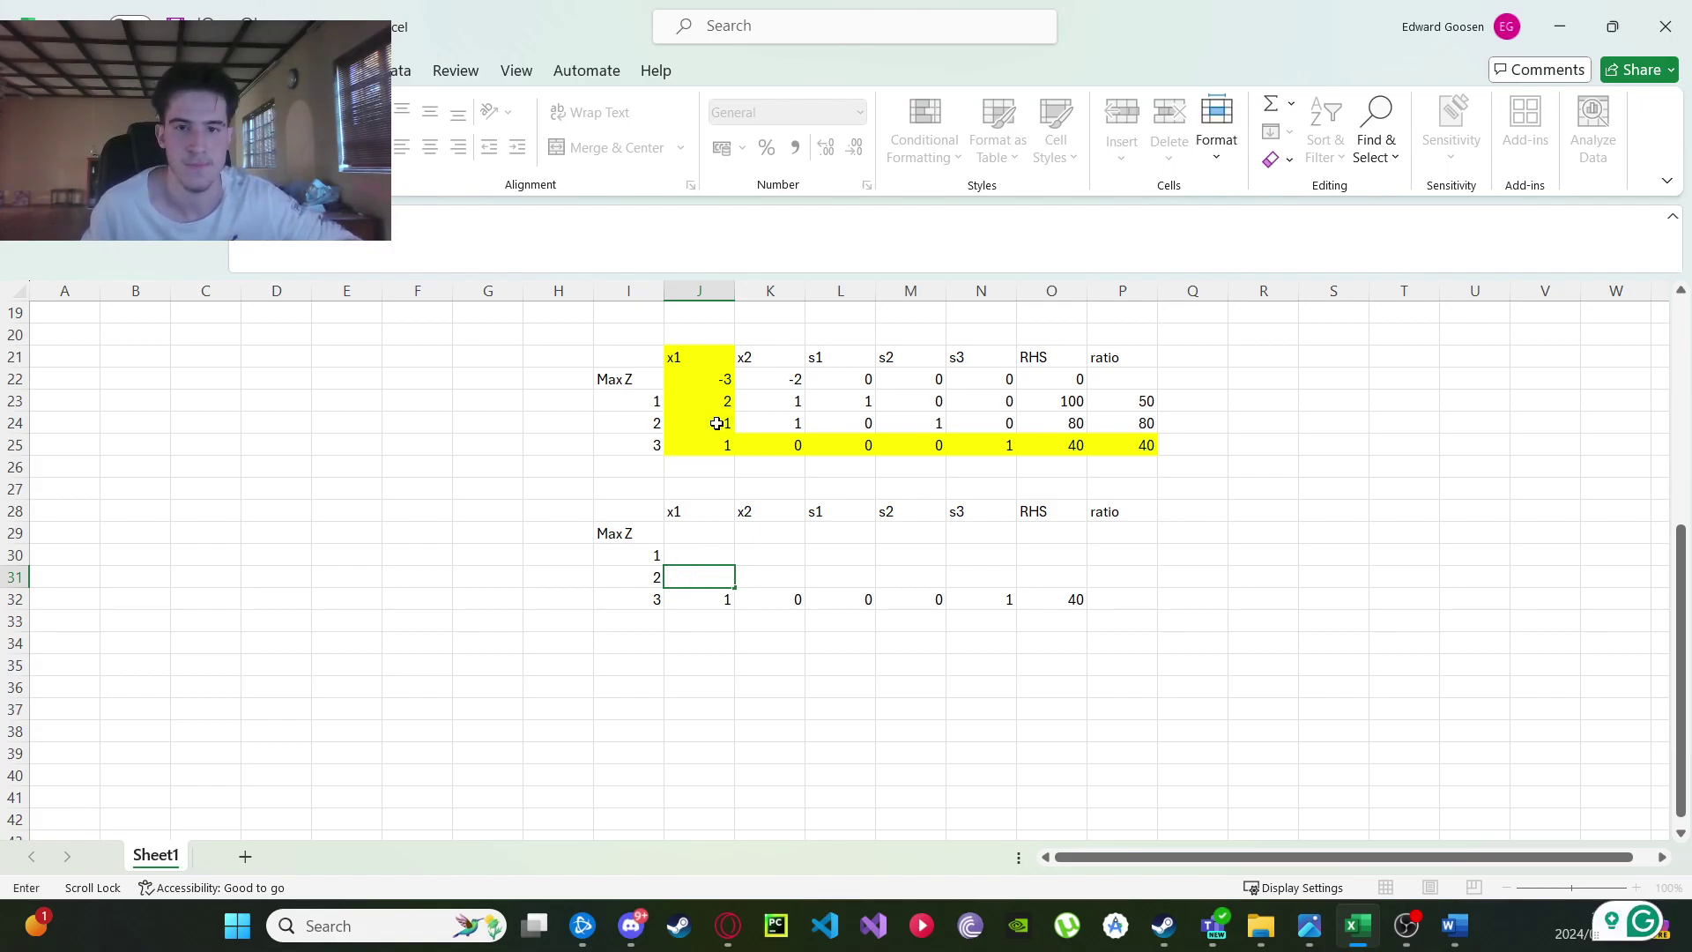
Enter the constraint 2 row formula =J24-$J$24*J32 in J31 and fill it across to O31.
type("=")
left_click(717, 423)
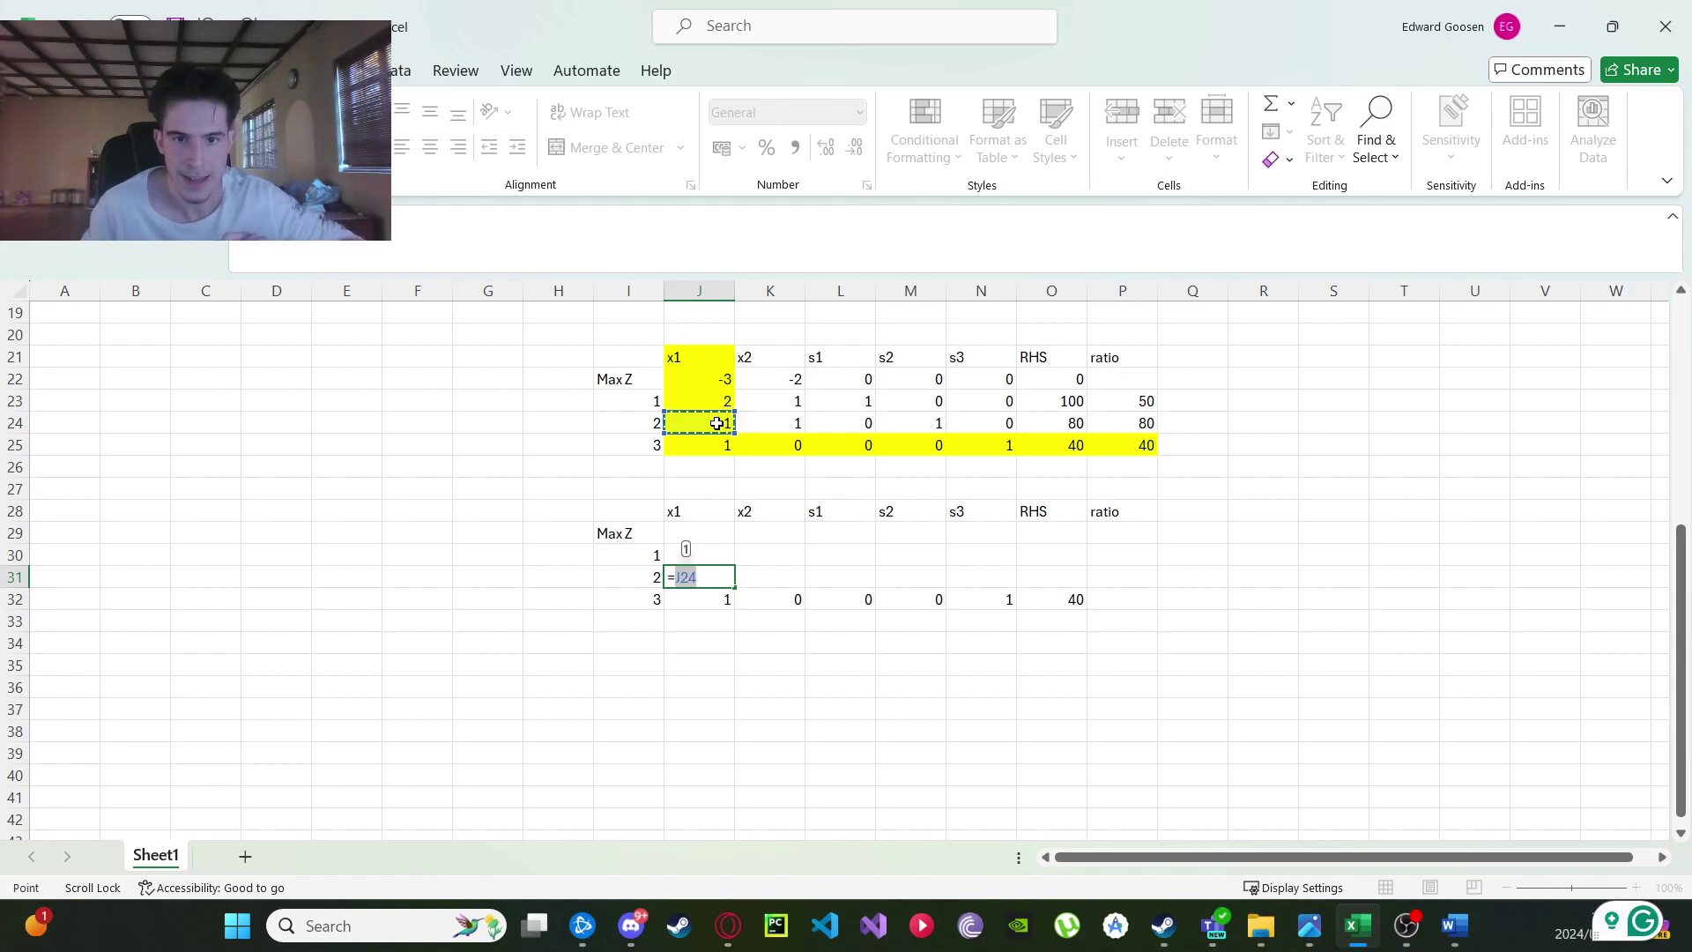
type("-")
left_click(716, 424)
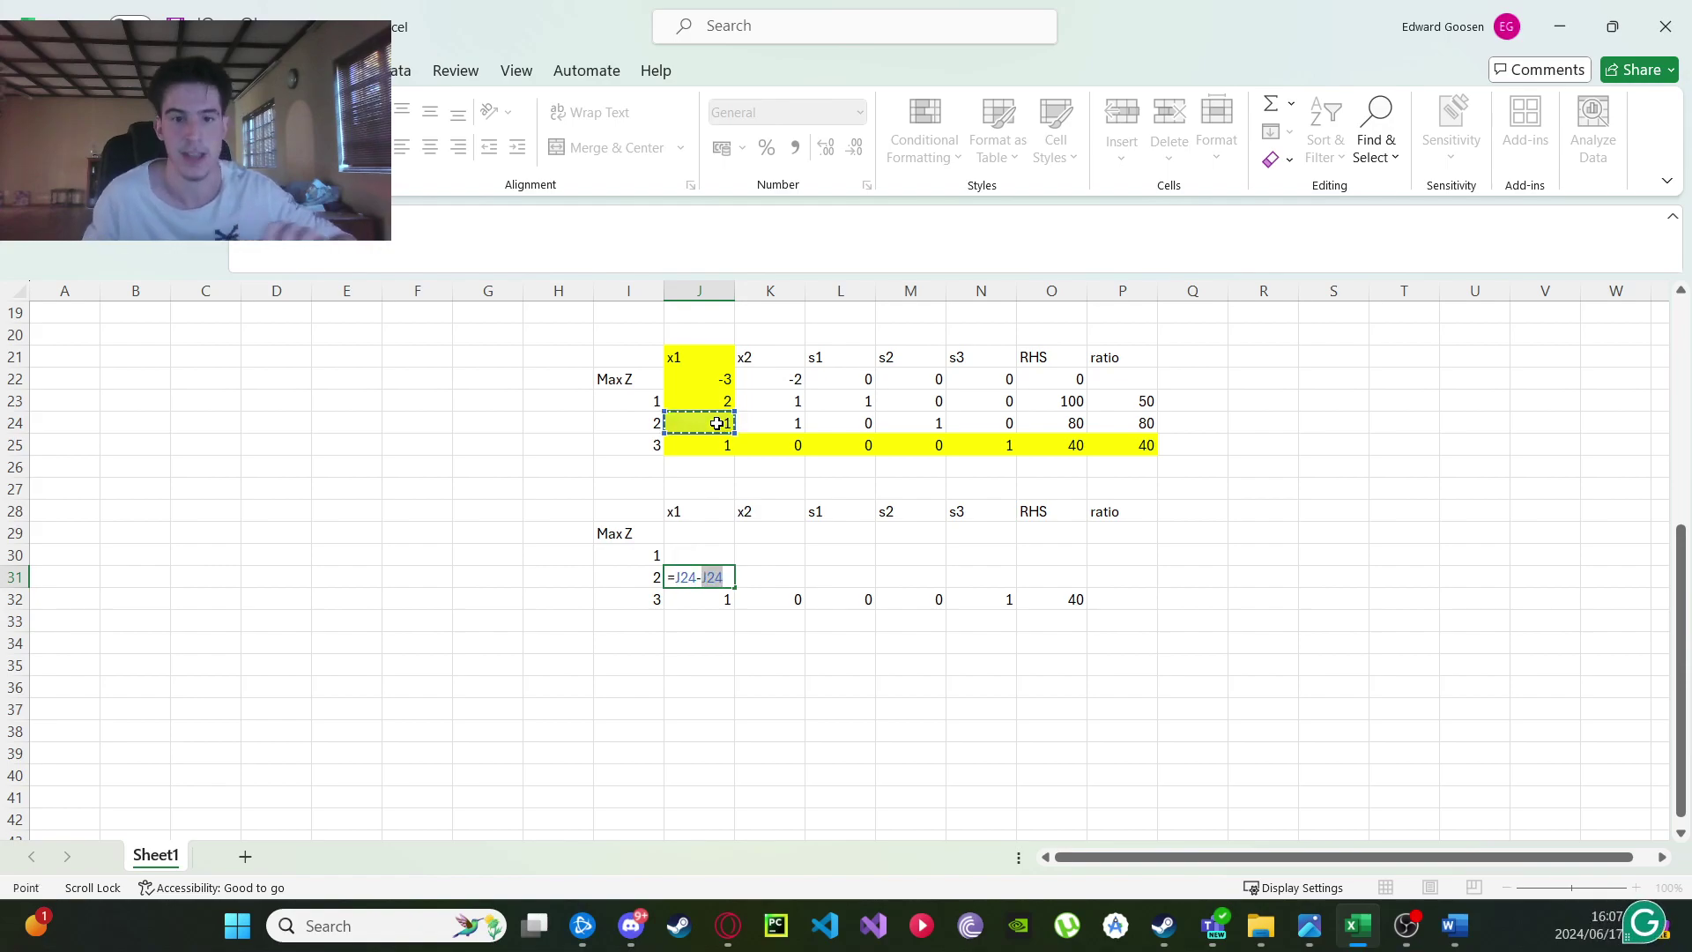
key("F4")
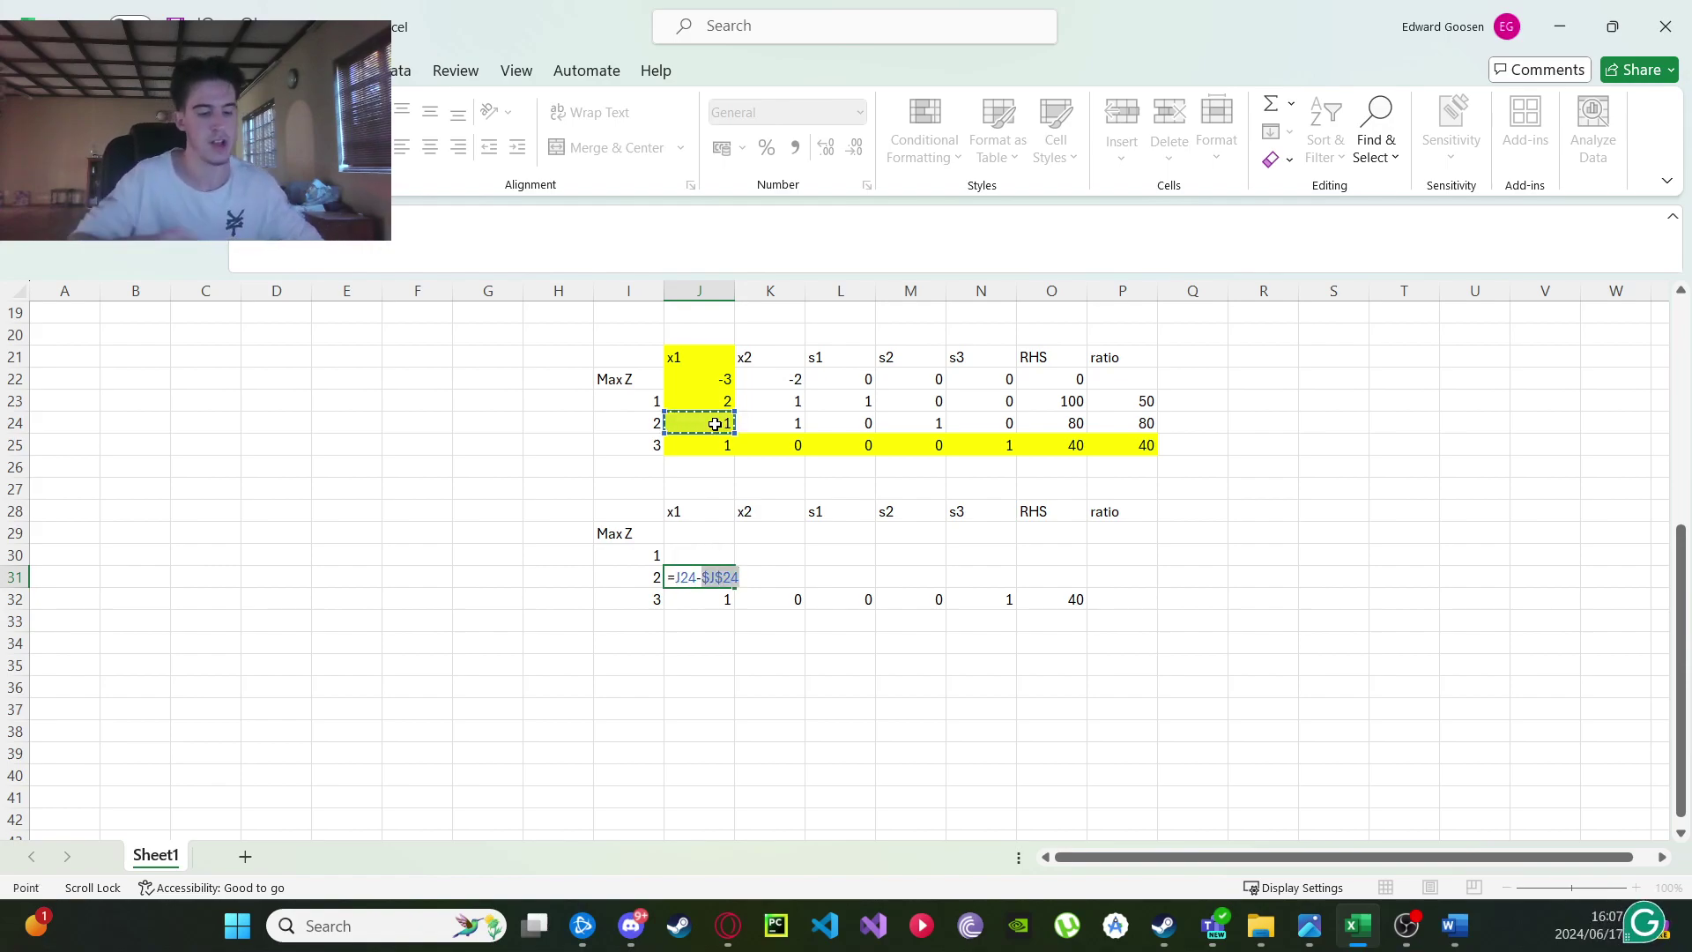
type("*")
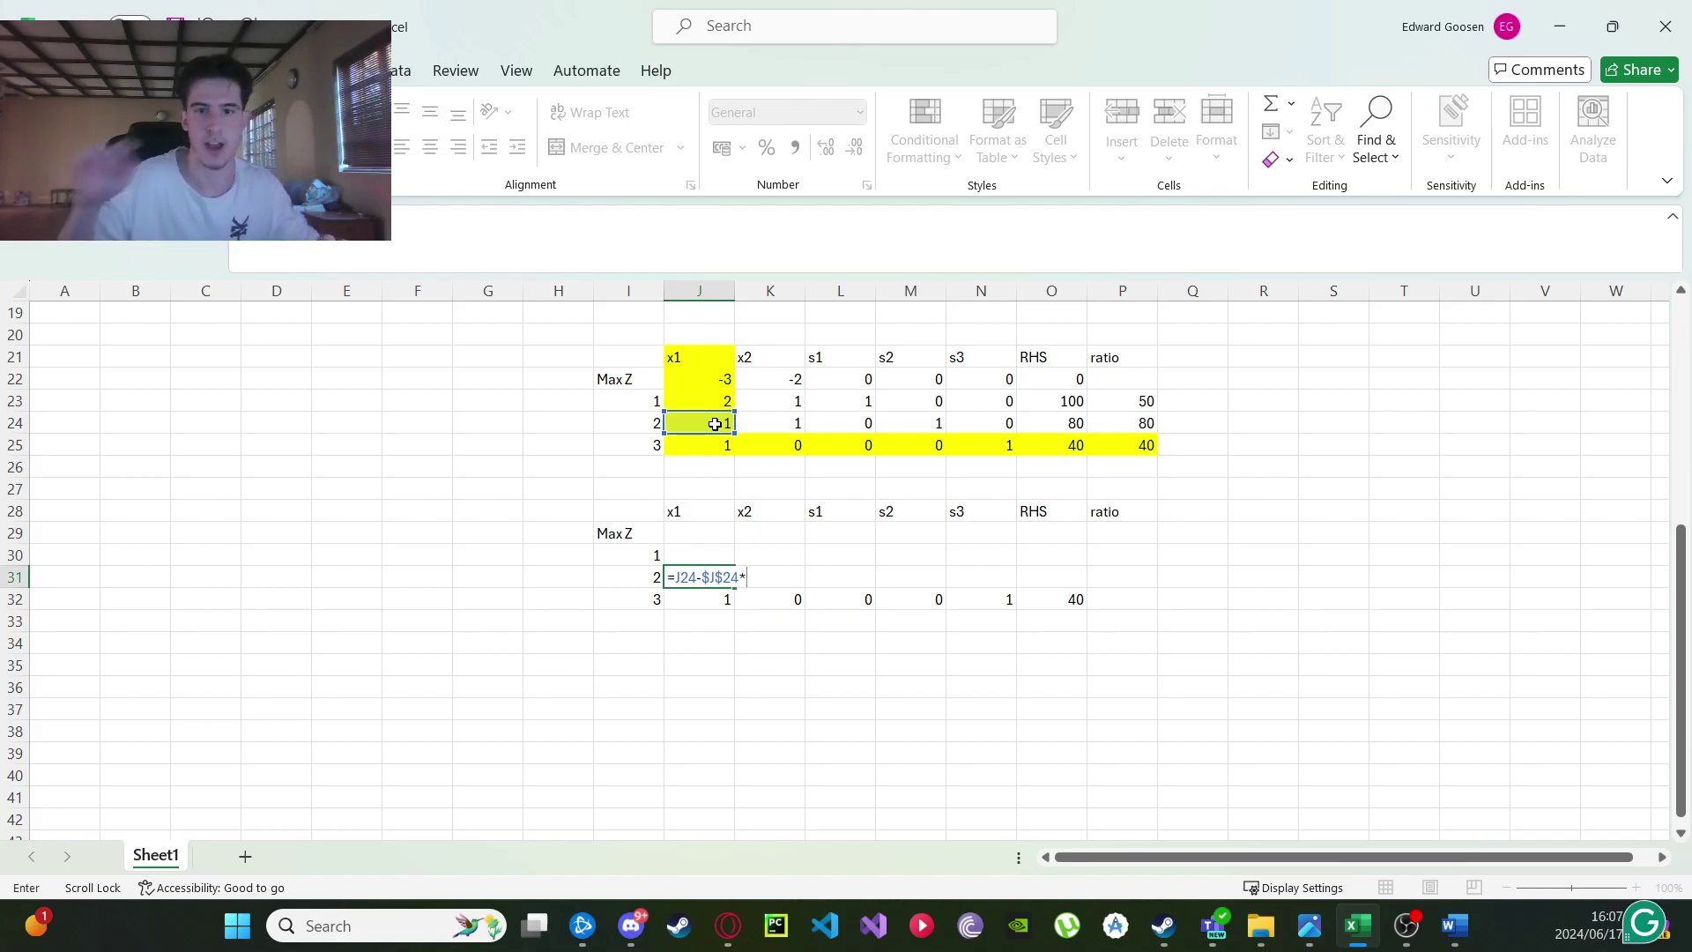
left_click(697, 606)
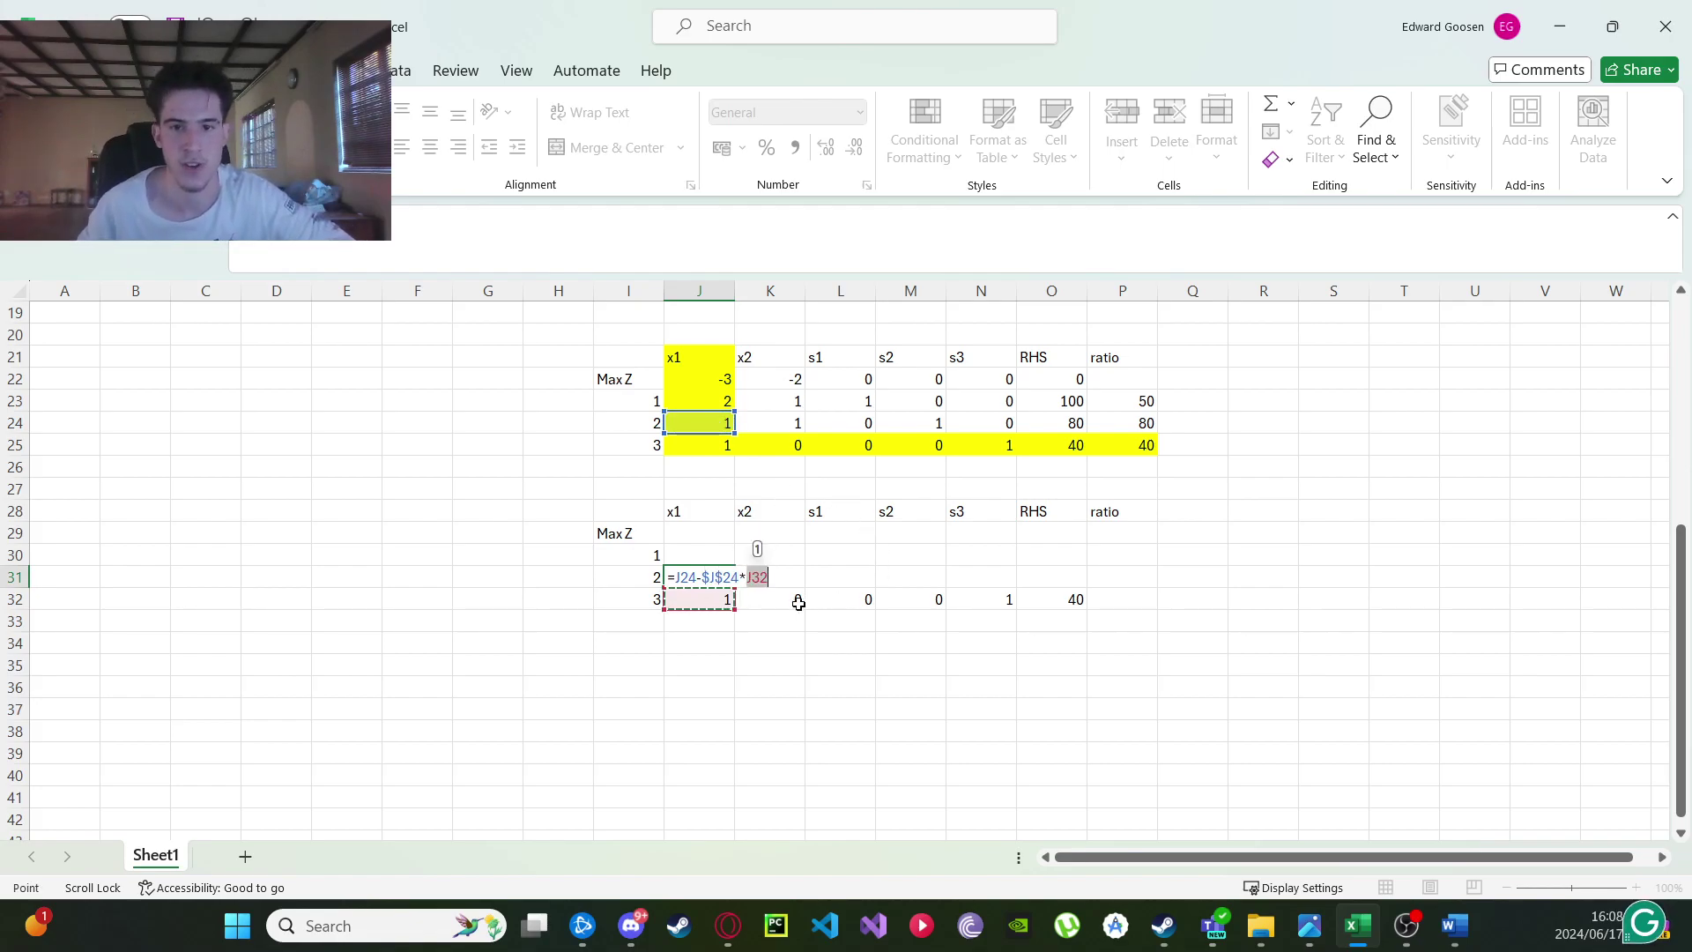
key("Return")
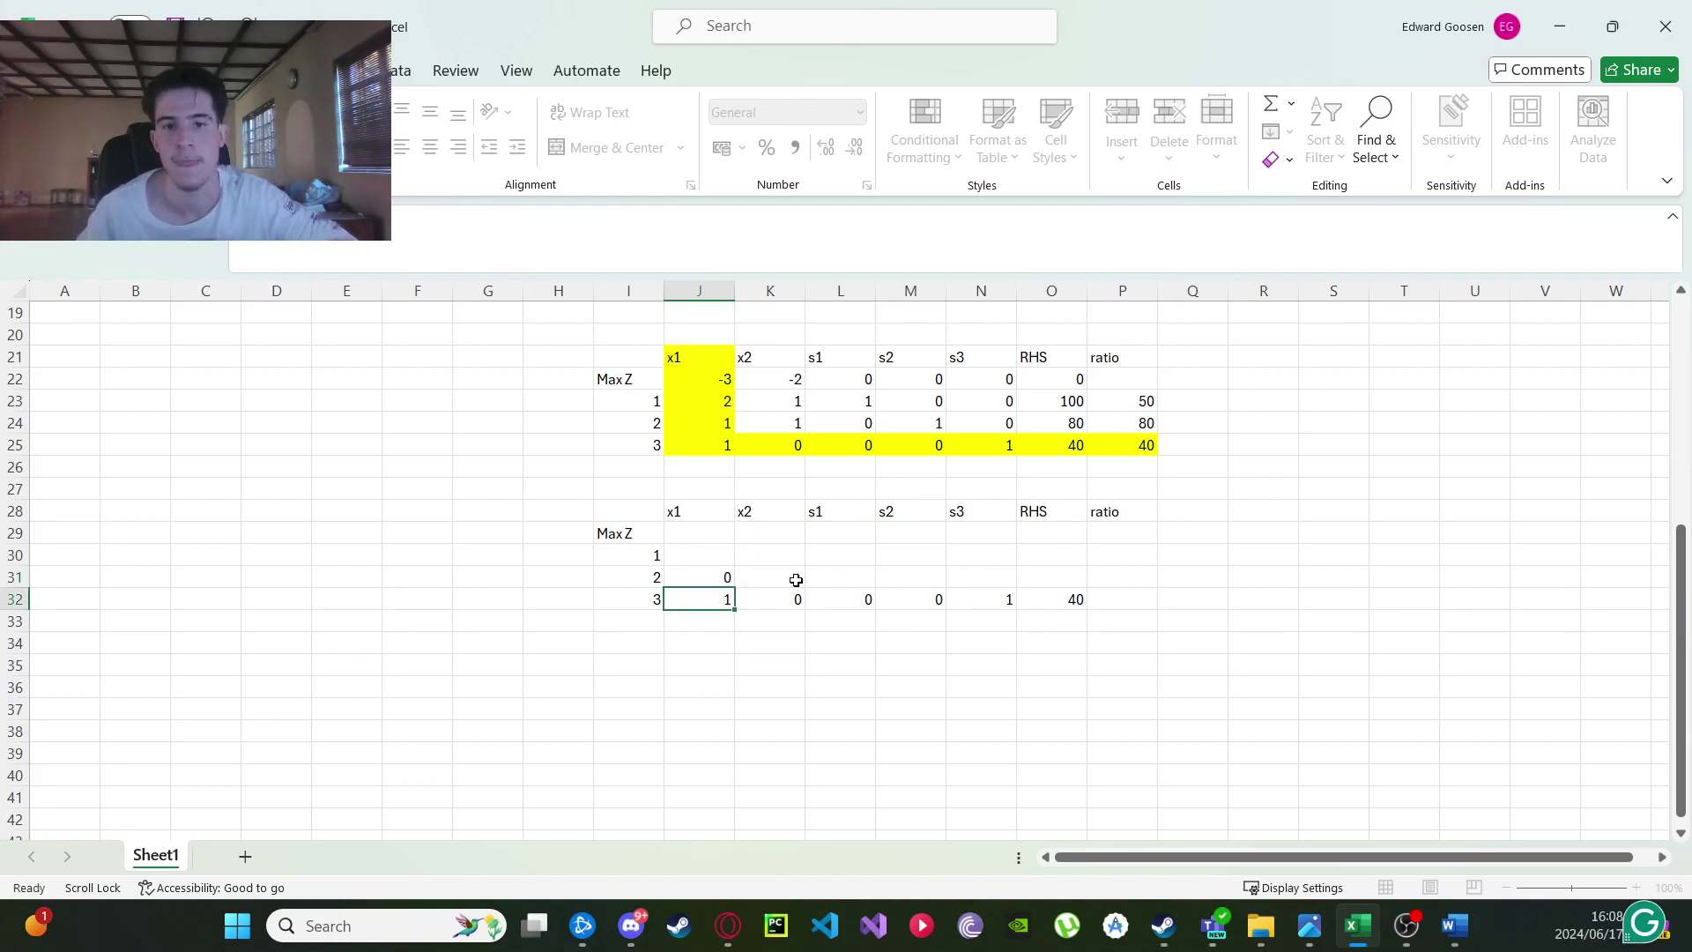
left_click(690, 575)
left_click_drag(734, 588, 1076, 595)
left_click(844, 663)
Enter the constraint 1 row formula =J23-$J$23*J32 in J30 and fill it across to O30.
left_click(700, 557)
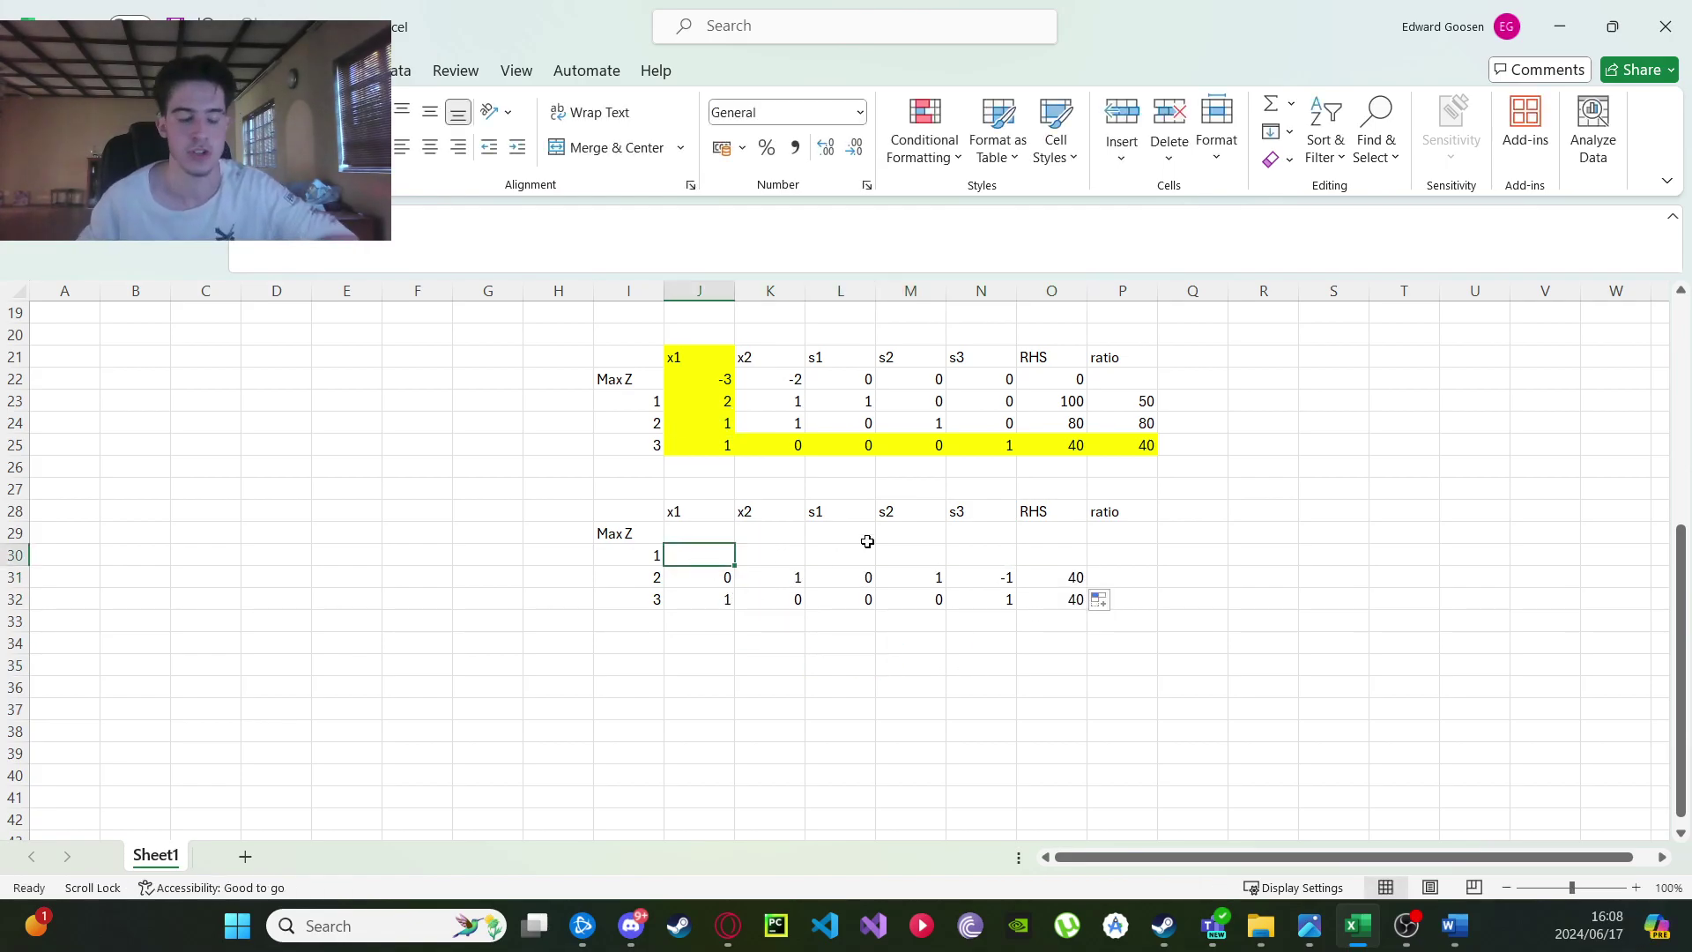
type("=")
left_click(715, 399)
type("-")
left_click(714, 398)
key("F4")
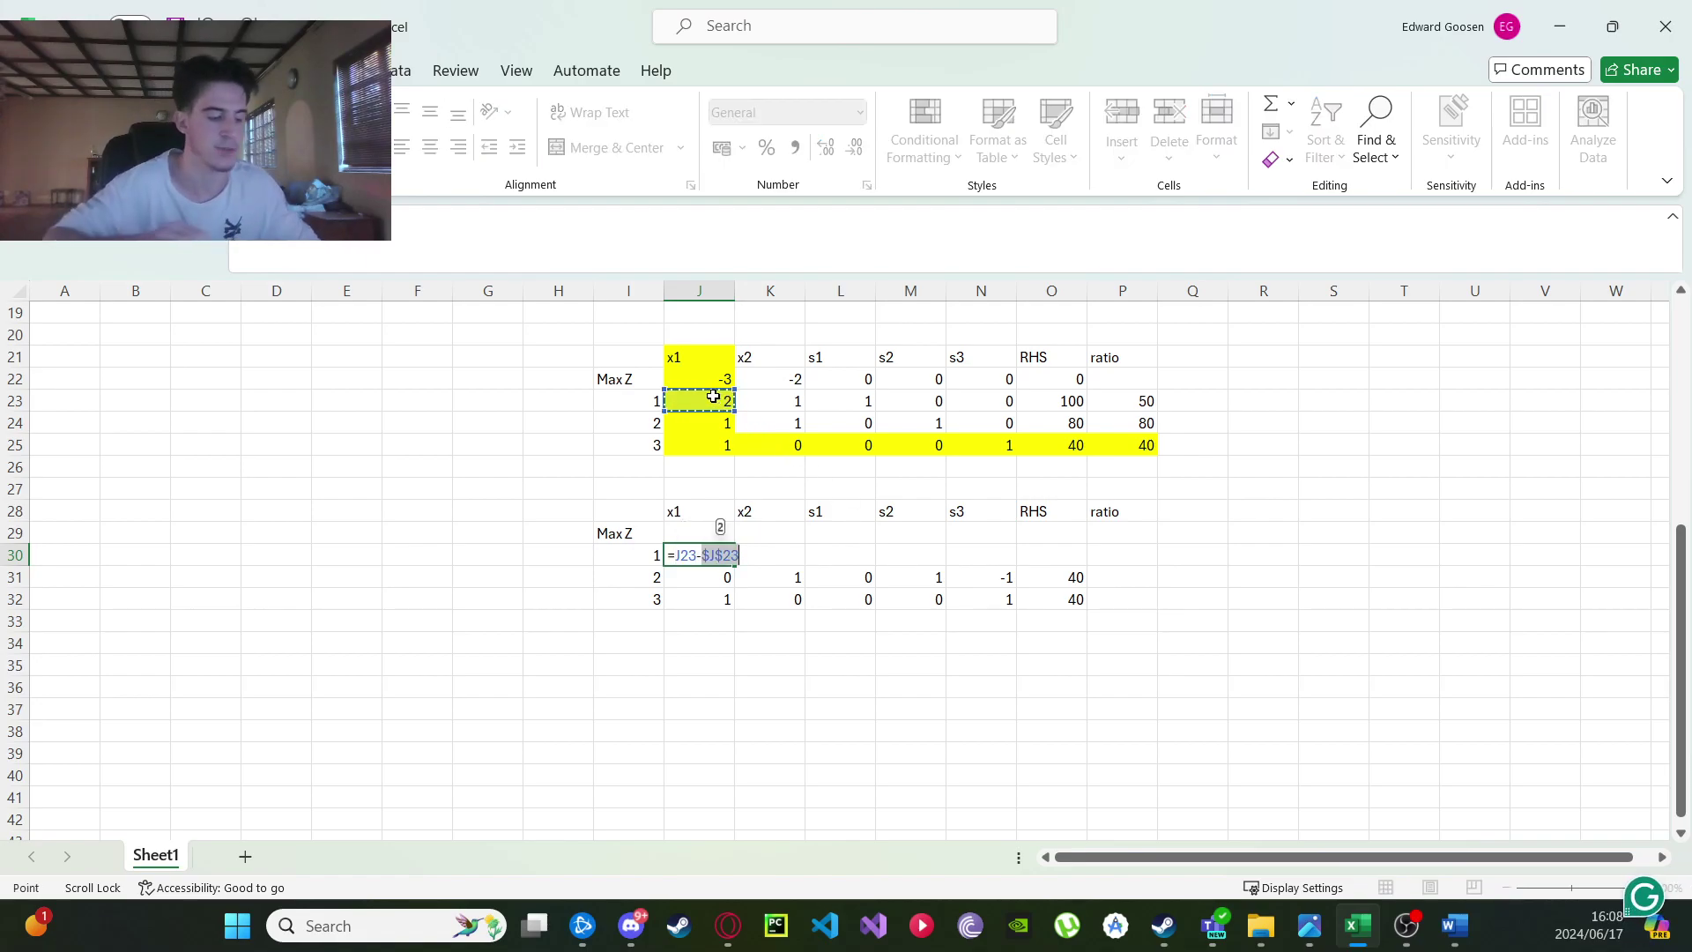
type("*")
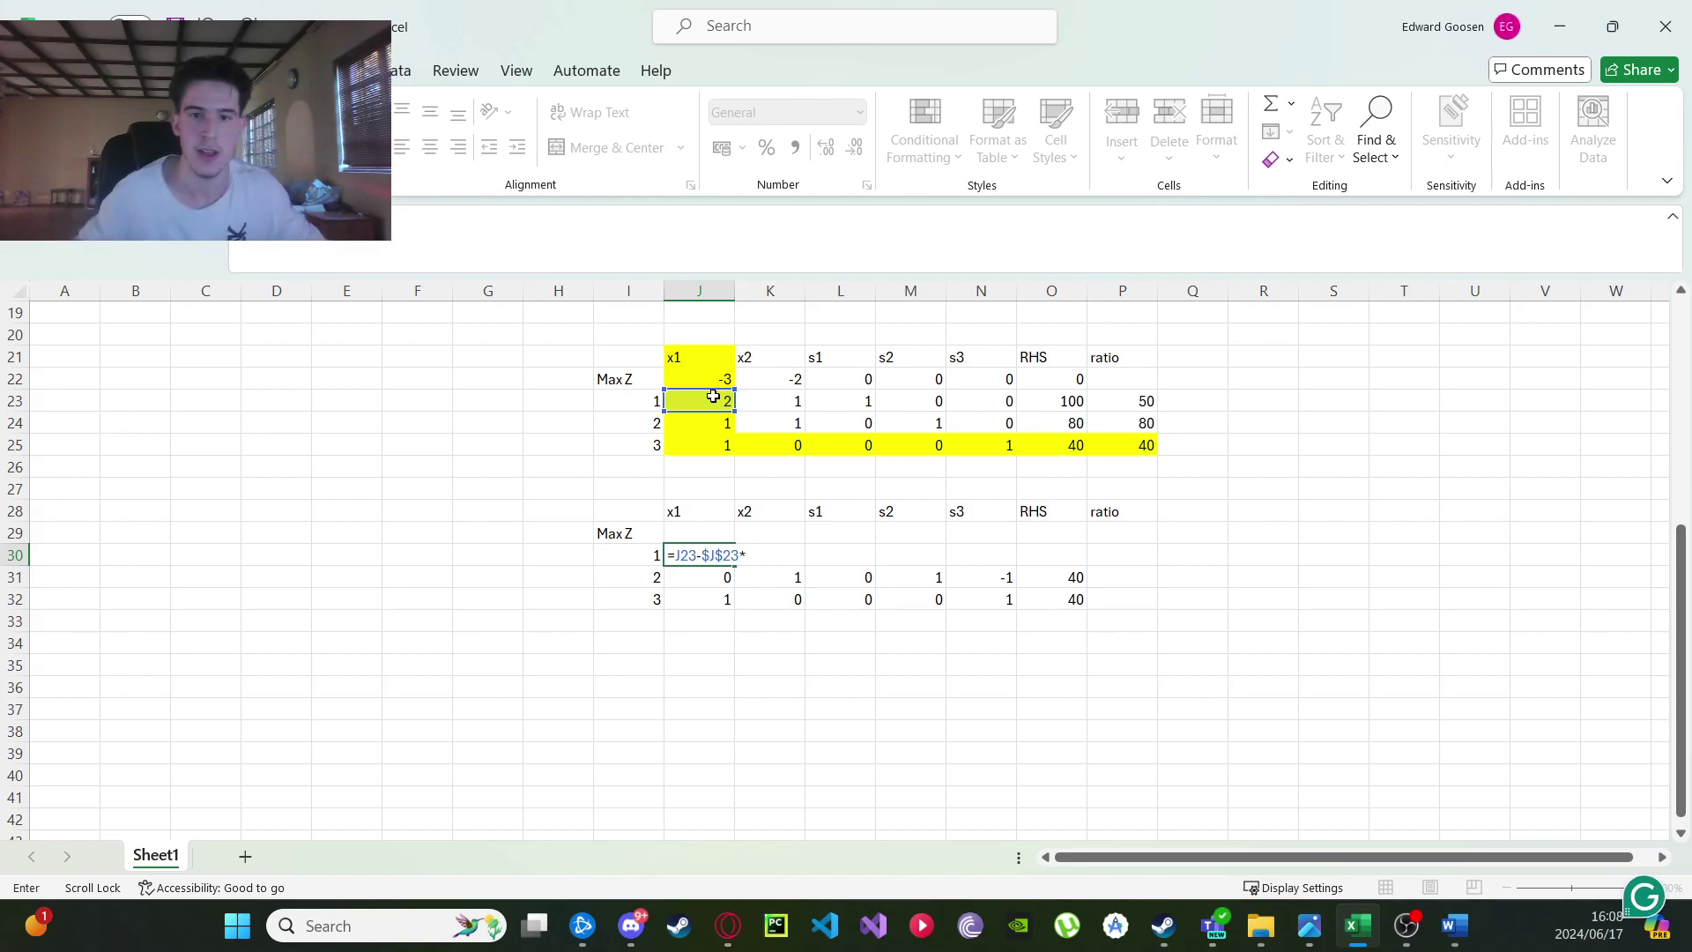
left_click(719, 598)
key("Return")
left_click(718, 555)
left_click_drag(735, 565, 1088, 567)
left_click(915, 685)
Enter the Max Z row formula =J22-$J$22*J32 in J29 and fill it across to O29.
left_click(715, 533)
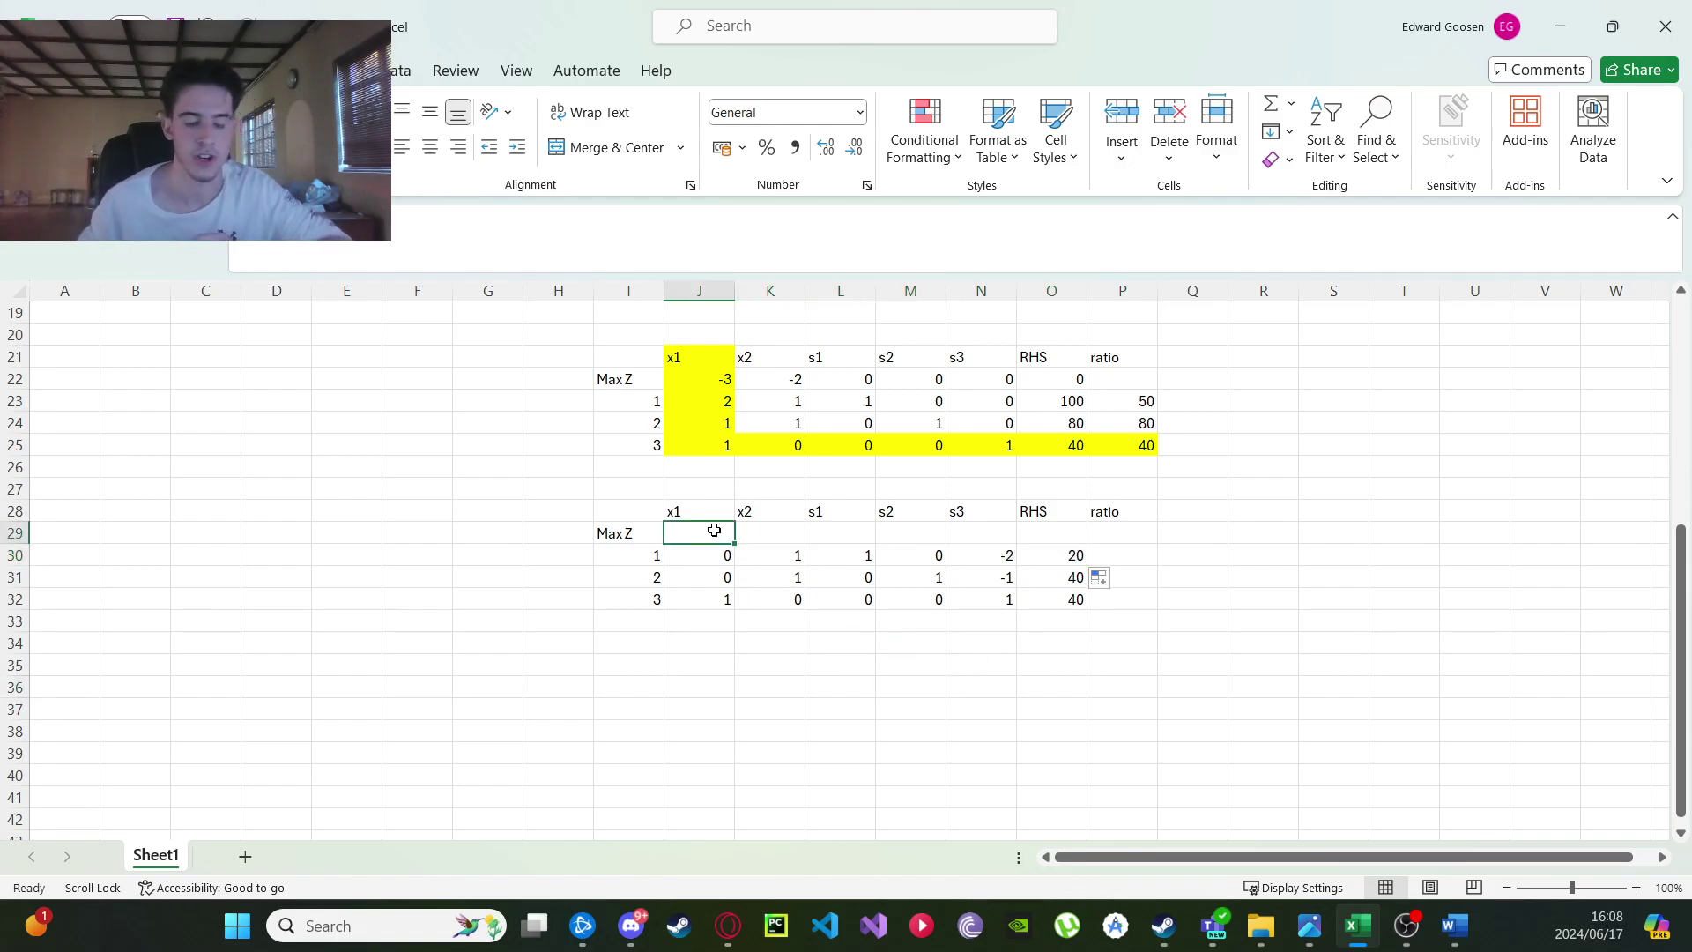
type("=")
left_click(724, 383)
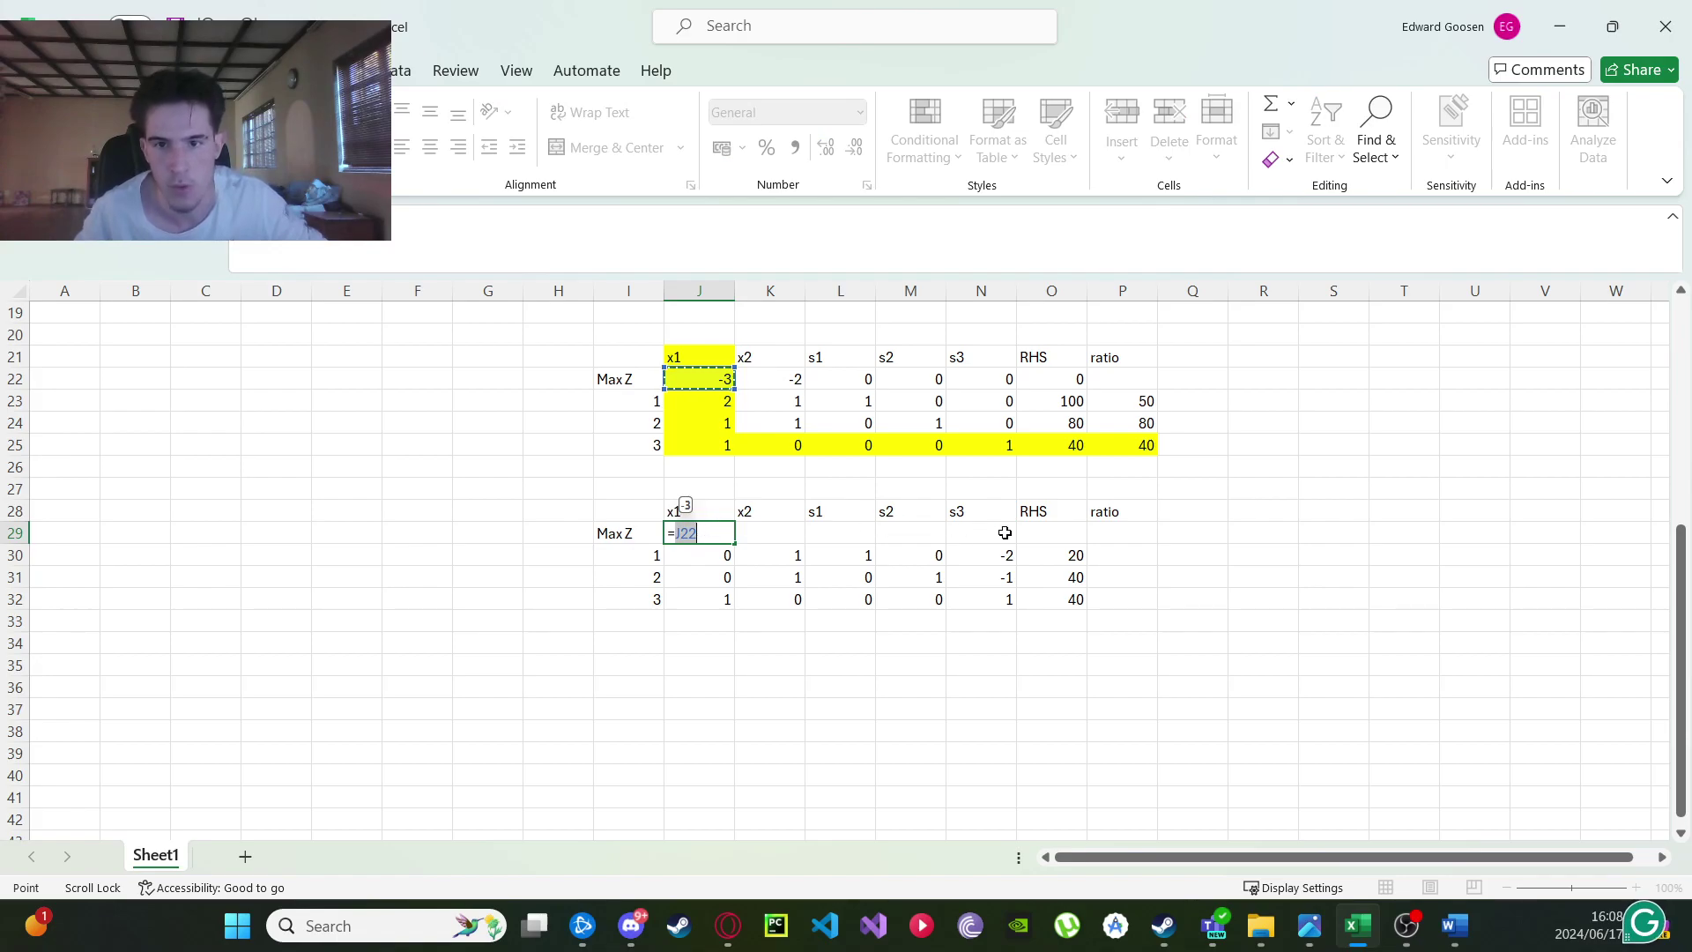
type("-")
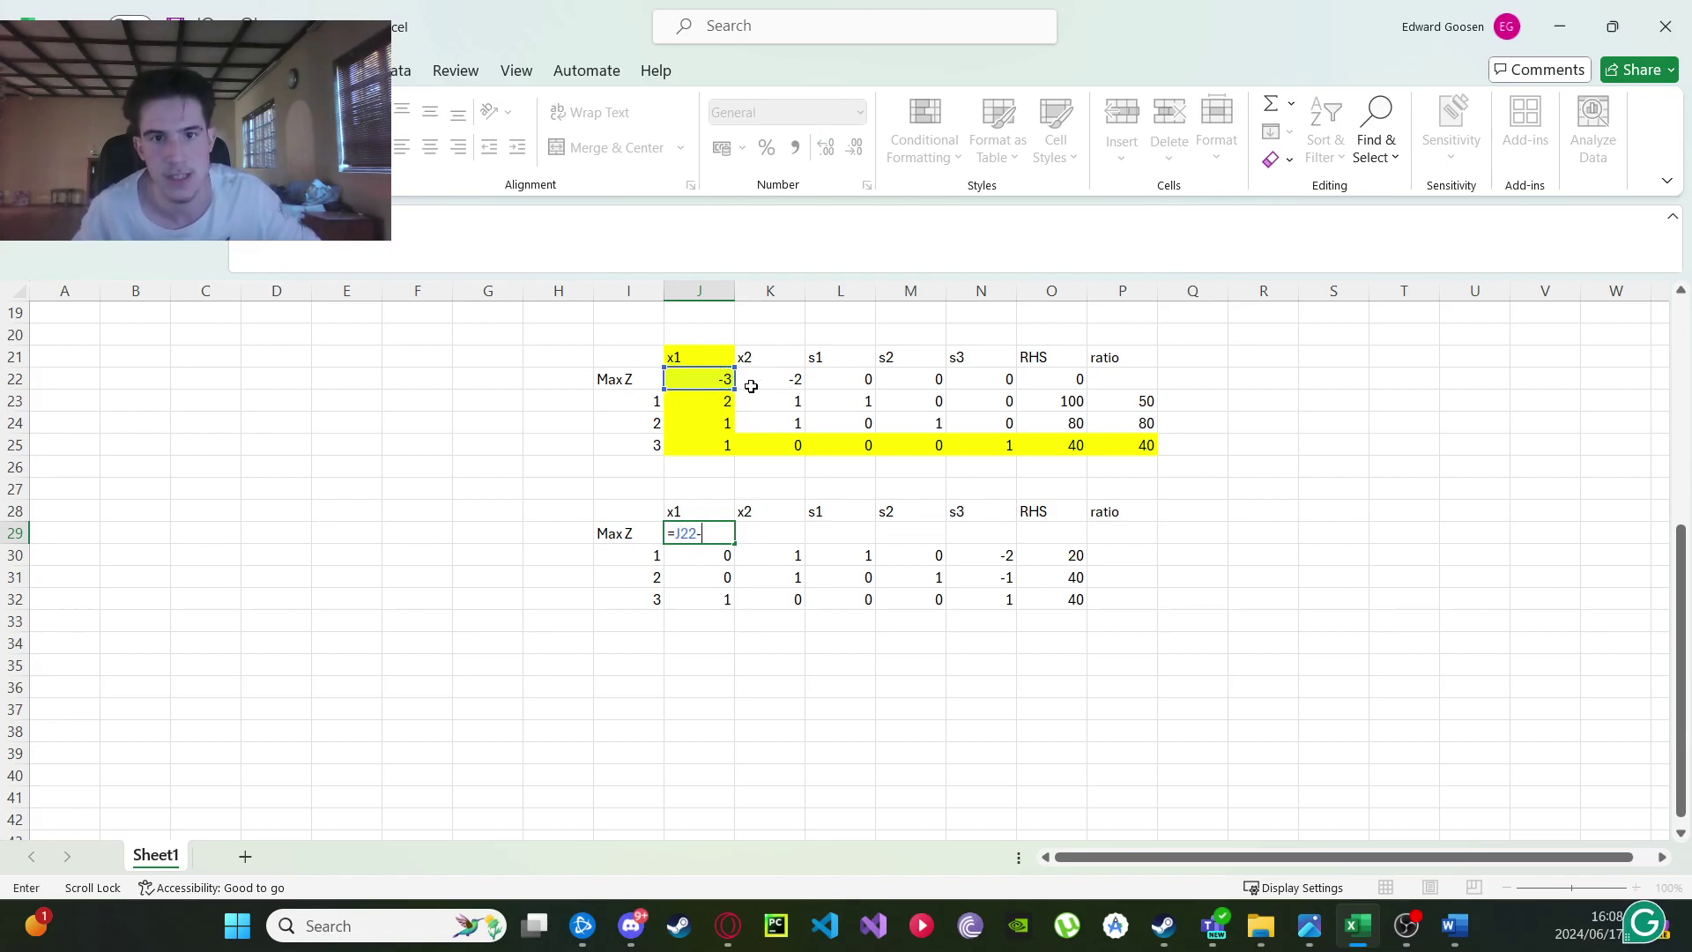
left_click(714, 378)
key("F4")
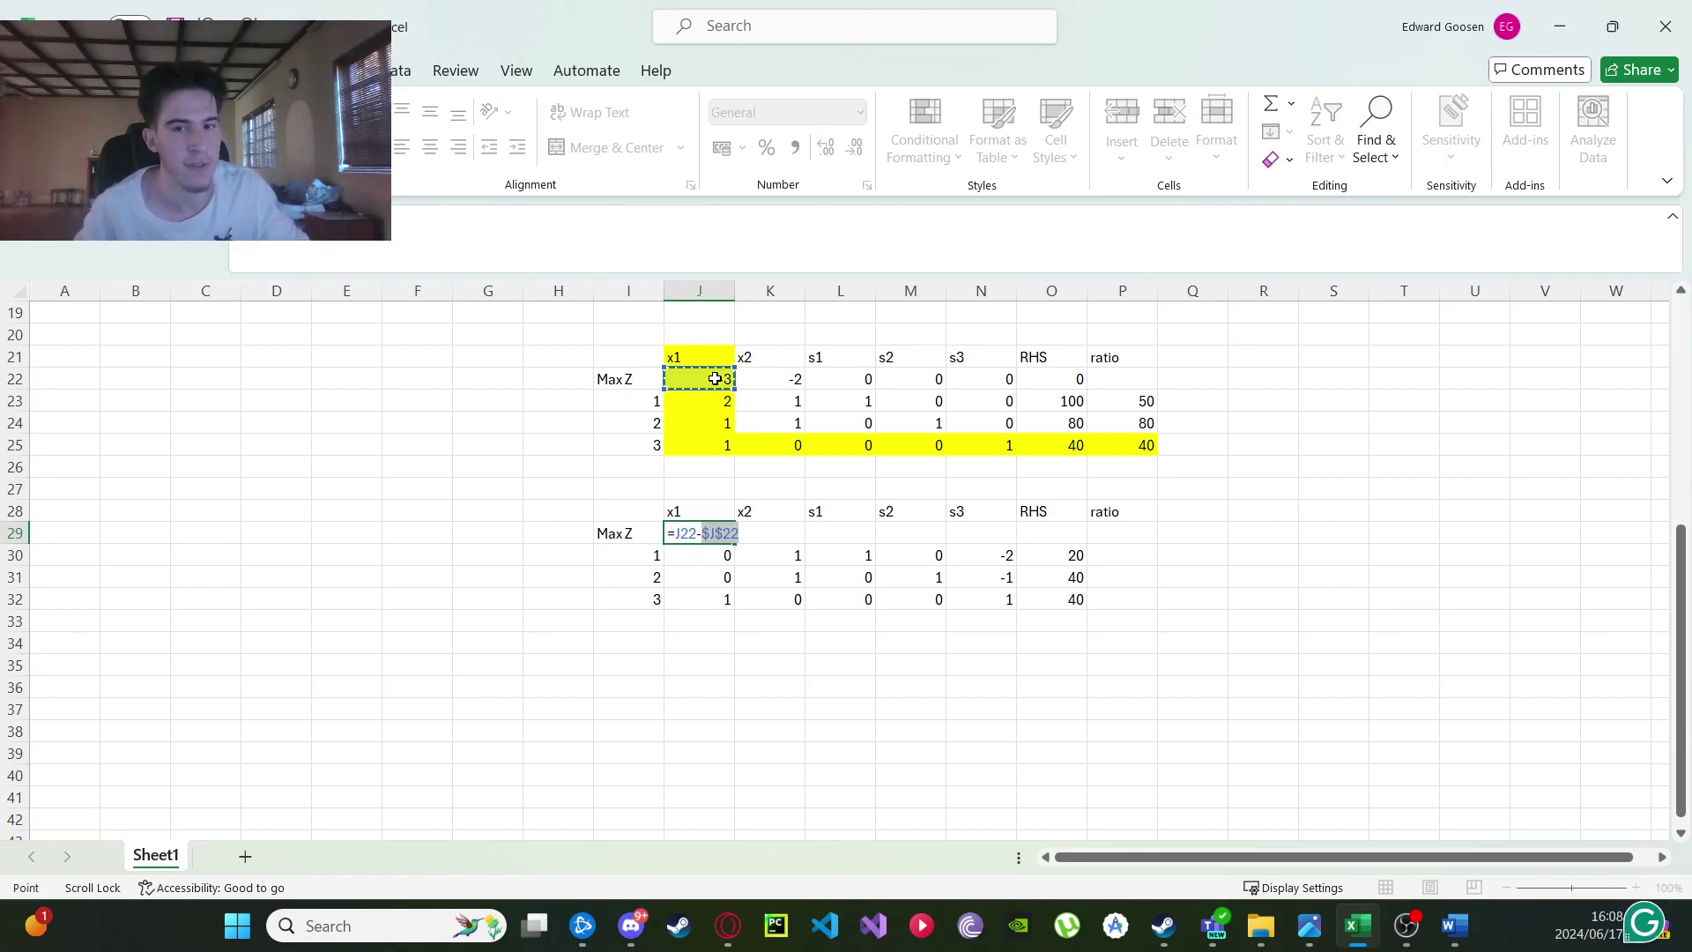
type("*")
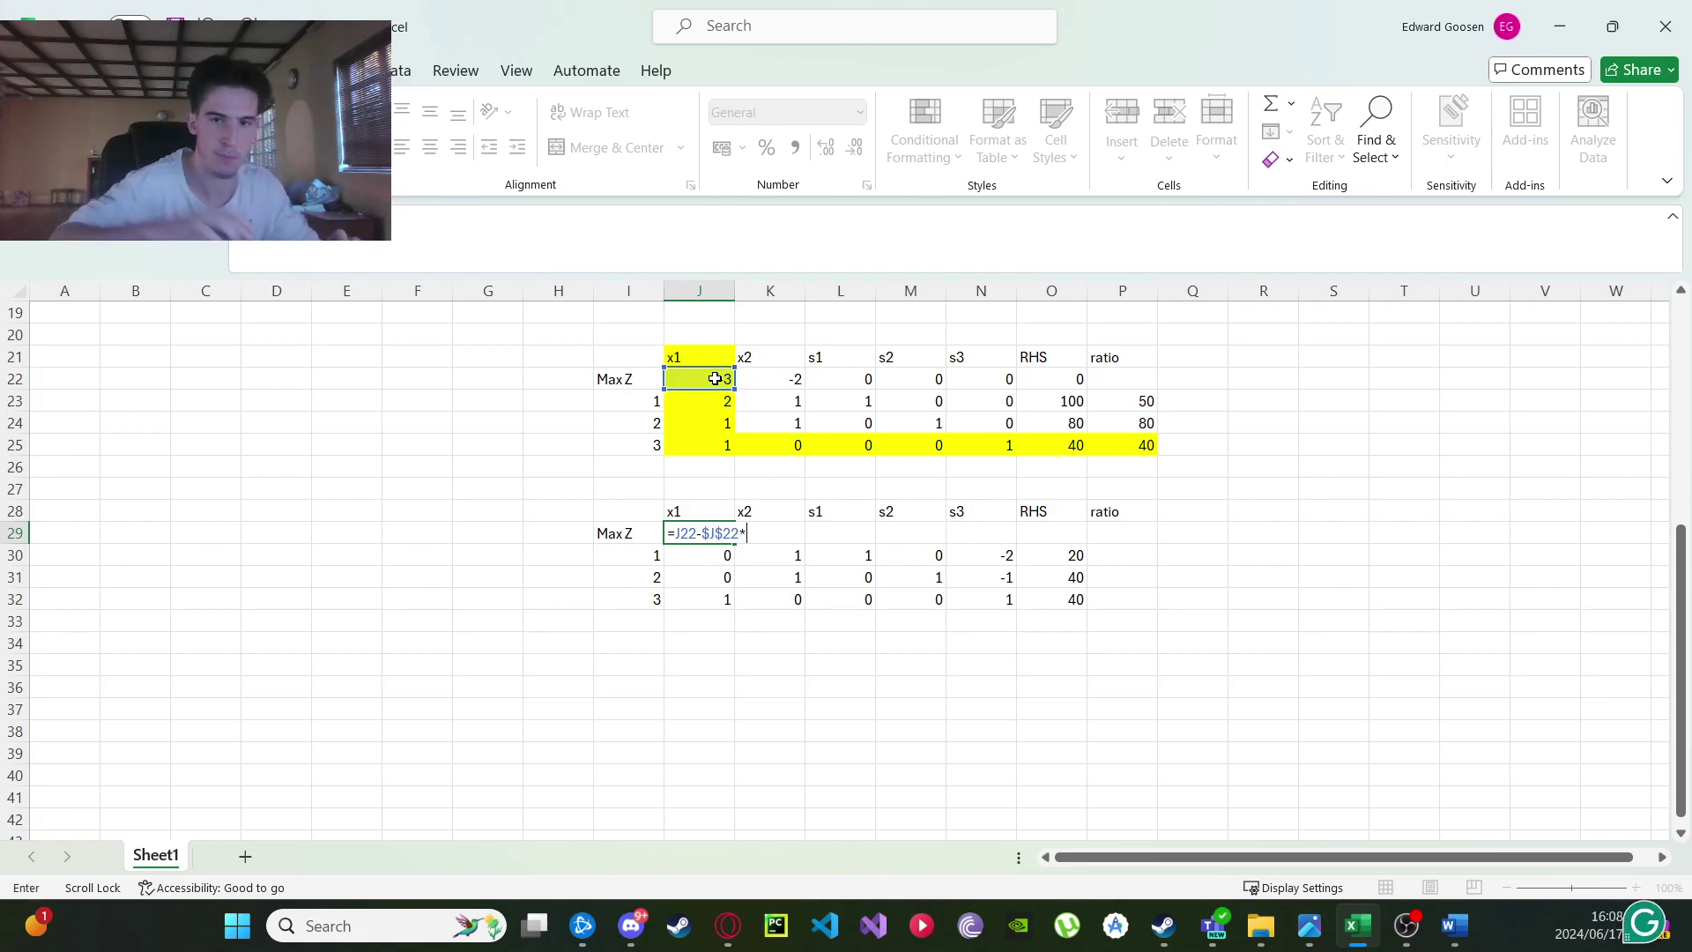
left_click(710, 602)
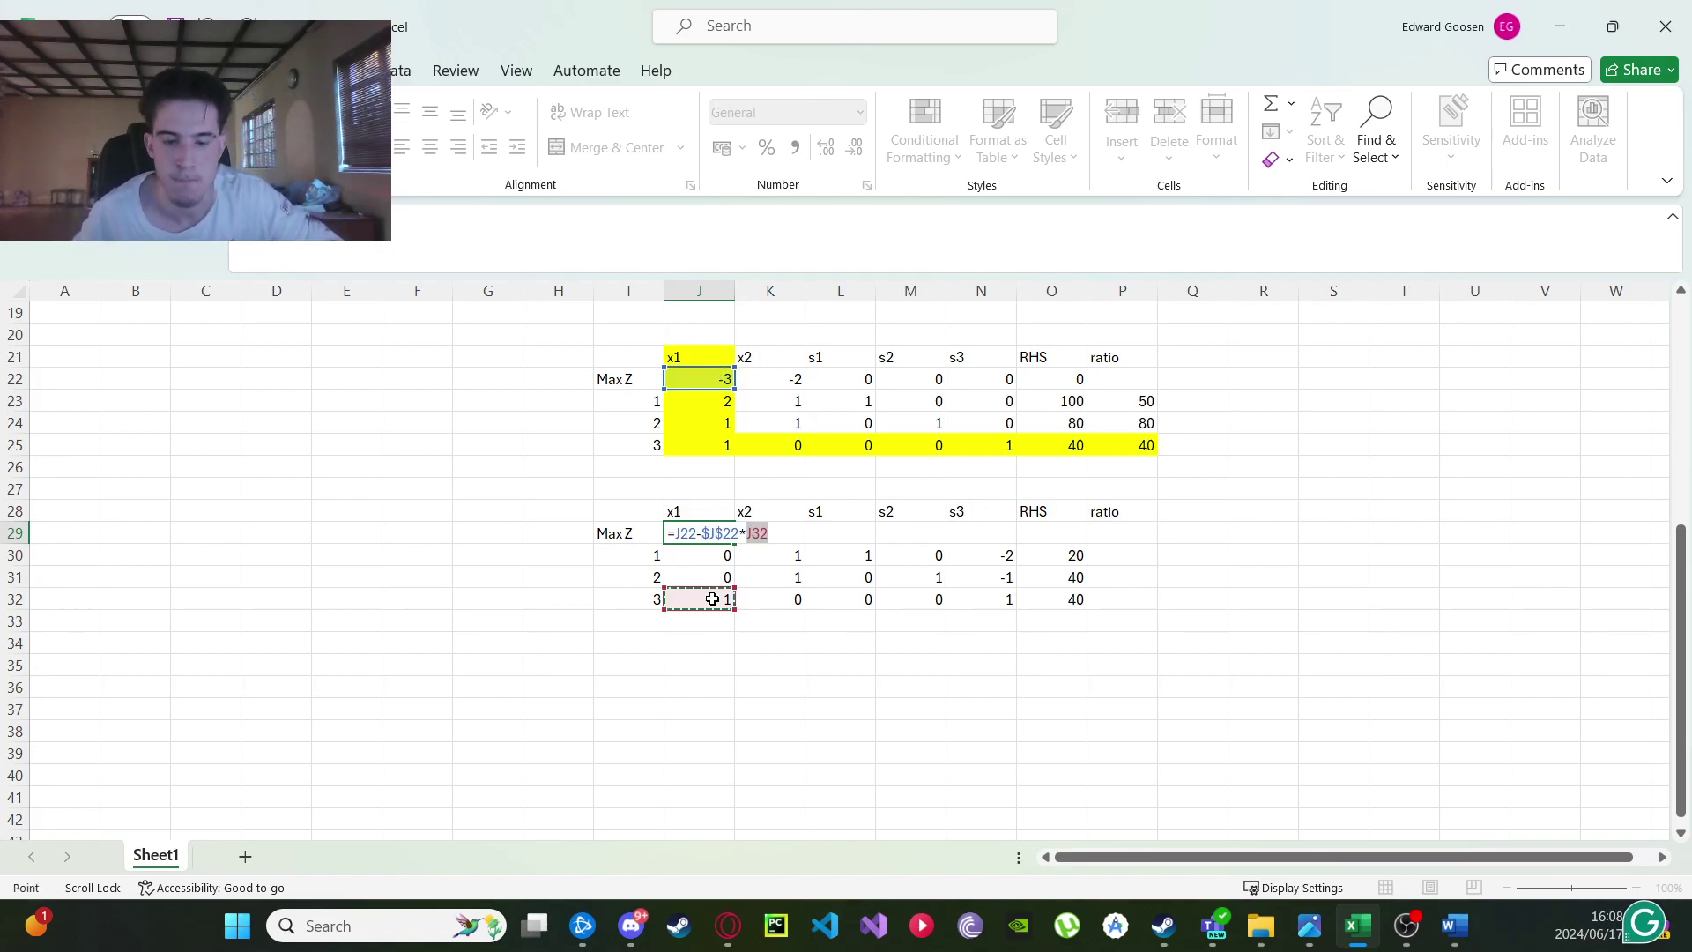
key("Return")
left_click(719, 533)
left_click_drag(738, 547, 1086, 544)
left_click(1289, 665)
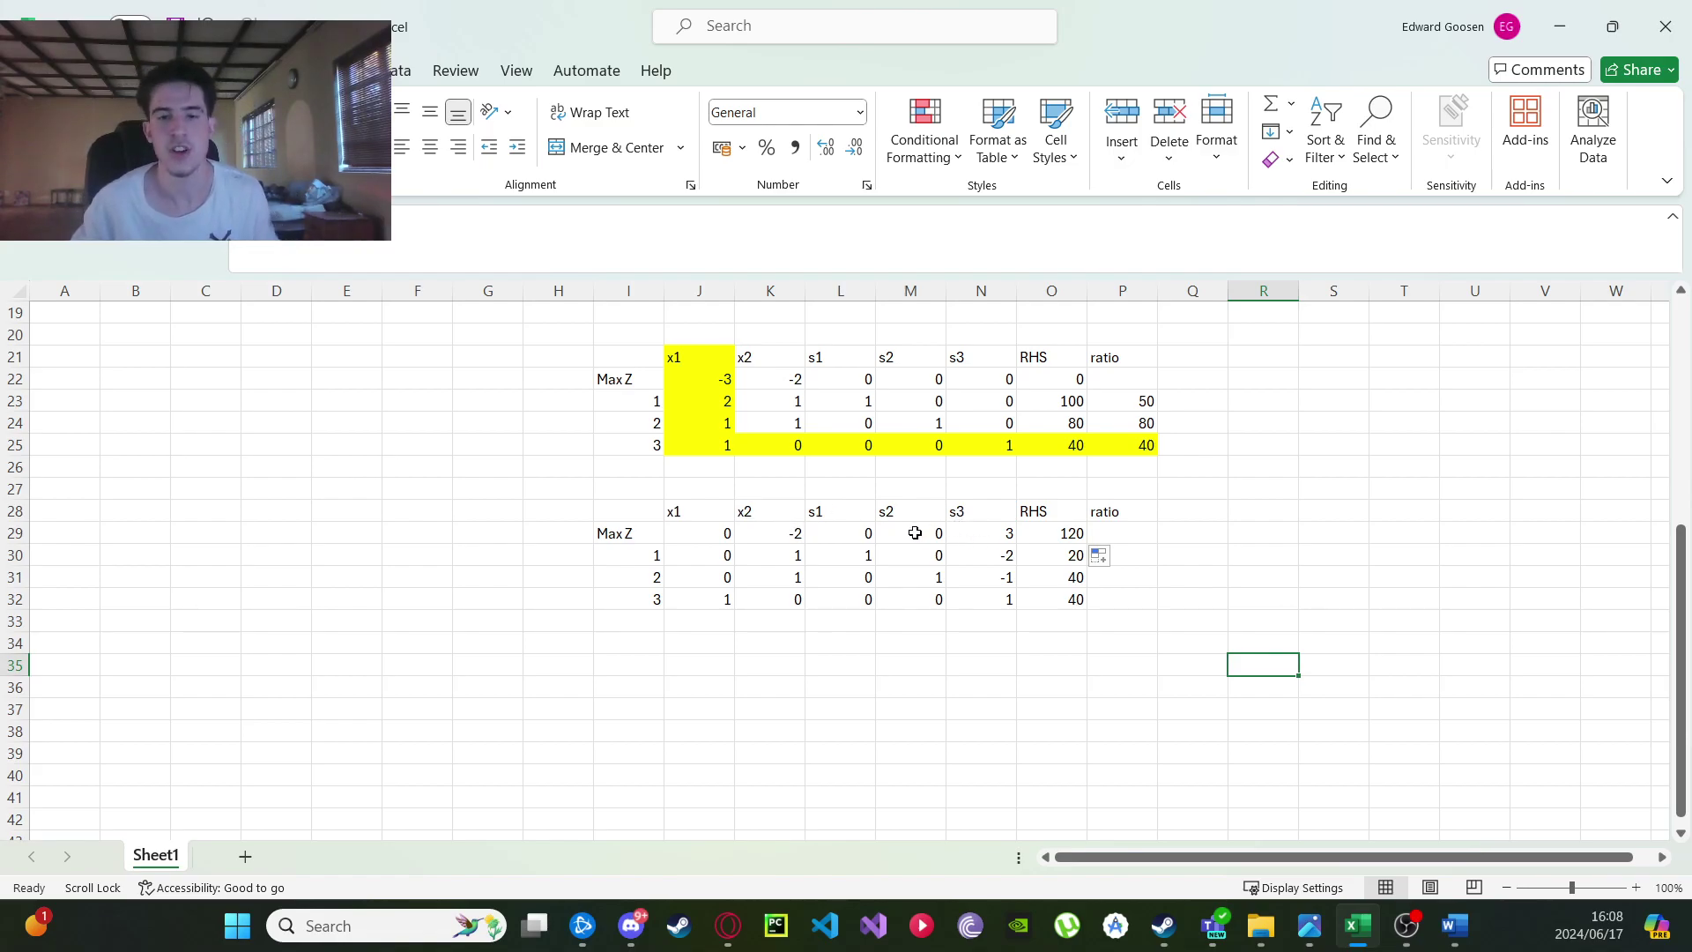
Highlight the second tableau's x2 pivot column, cells K28:K32, with a yellow fill.
left_click_drag(765, 505, 768, 601)
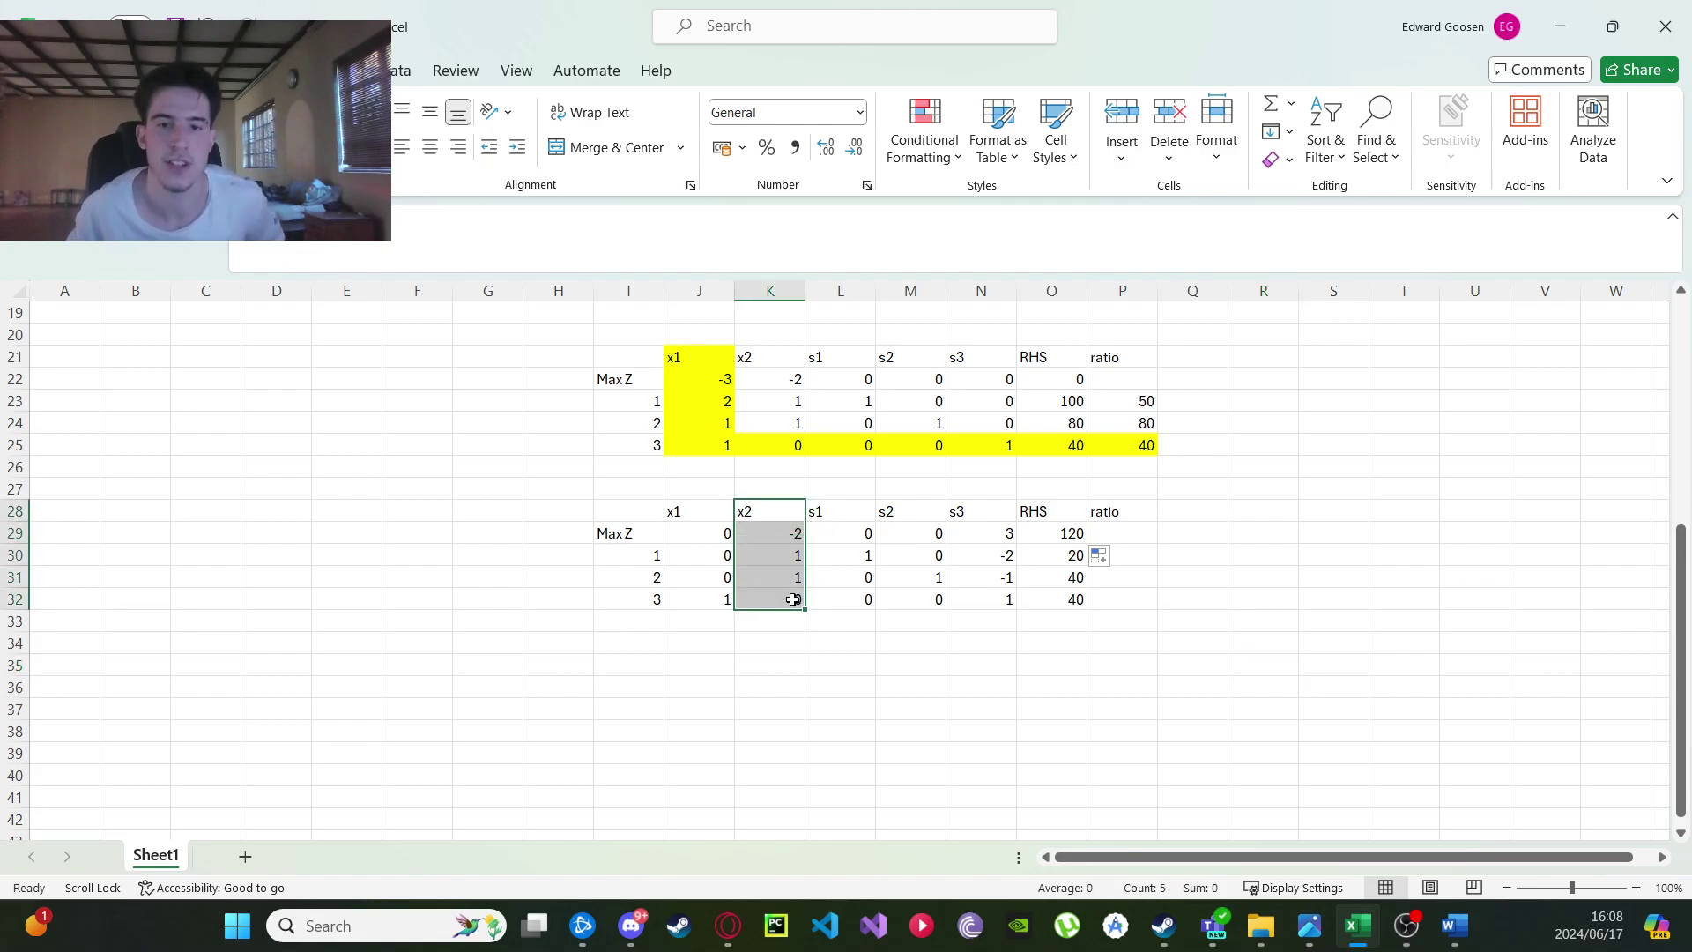
right_click(782, 550)
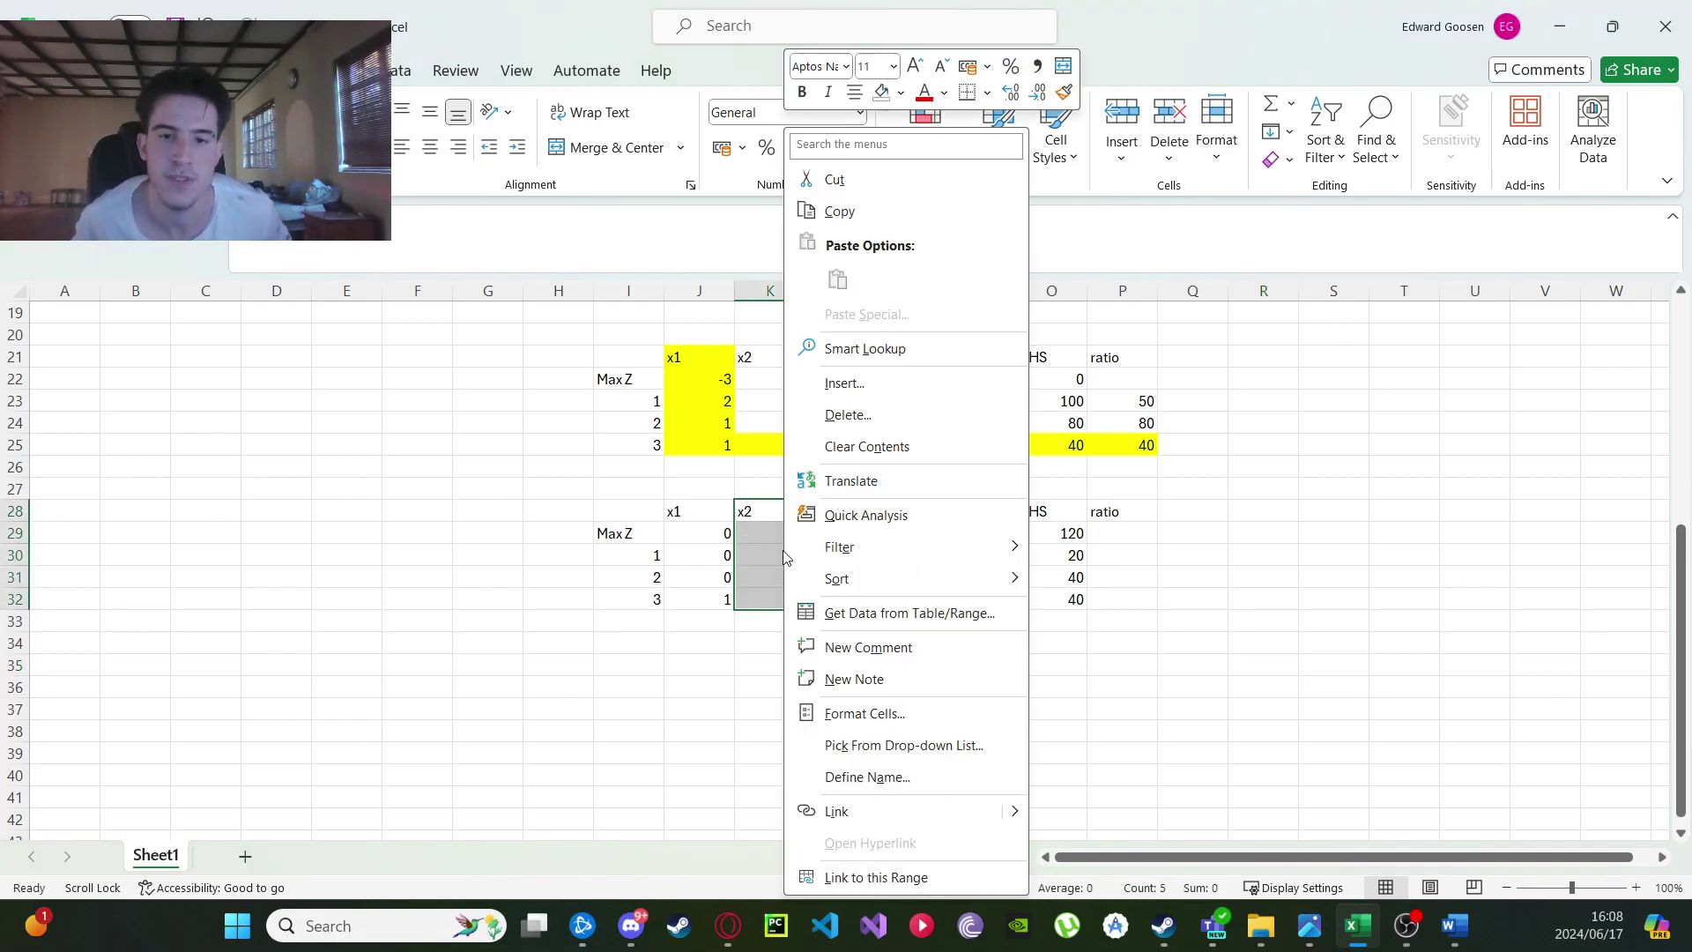
left_click(900, 92)
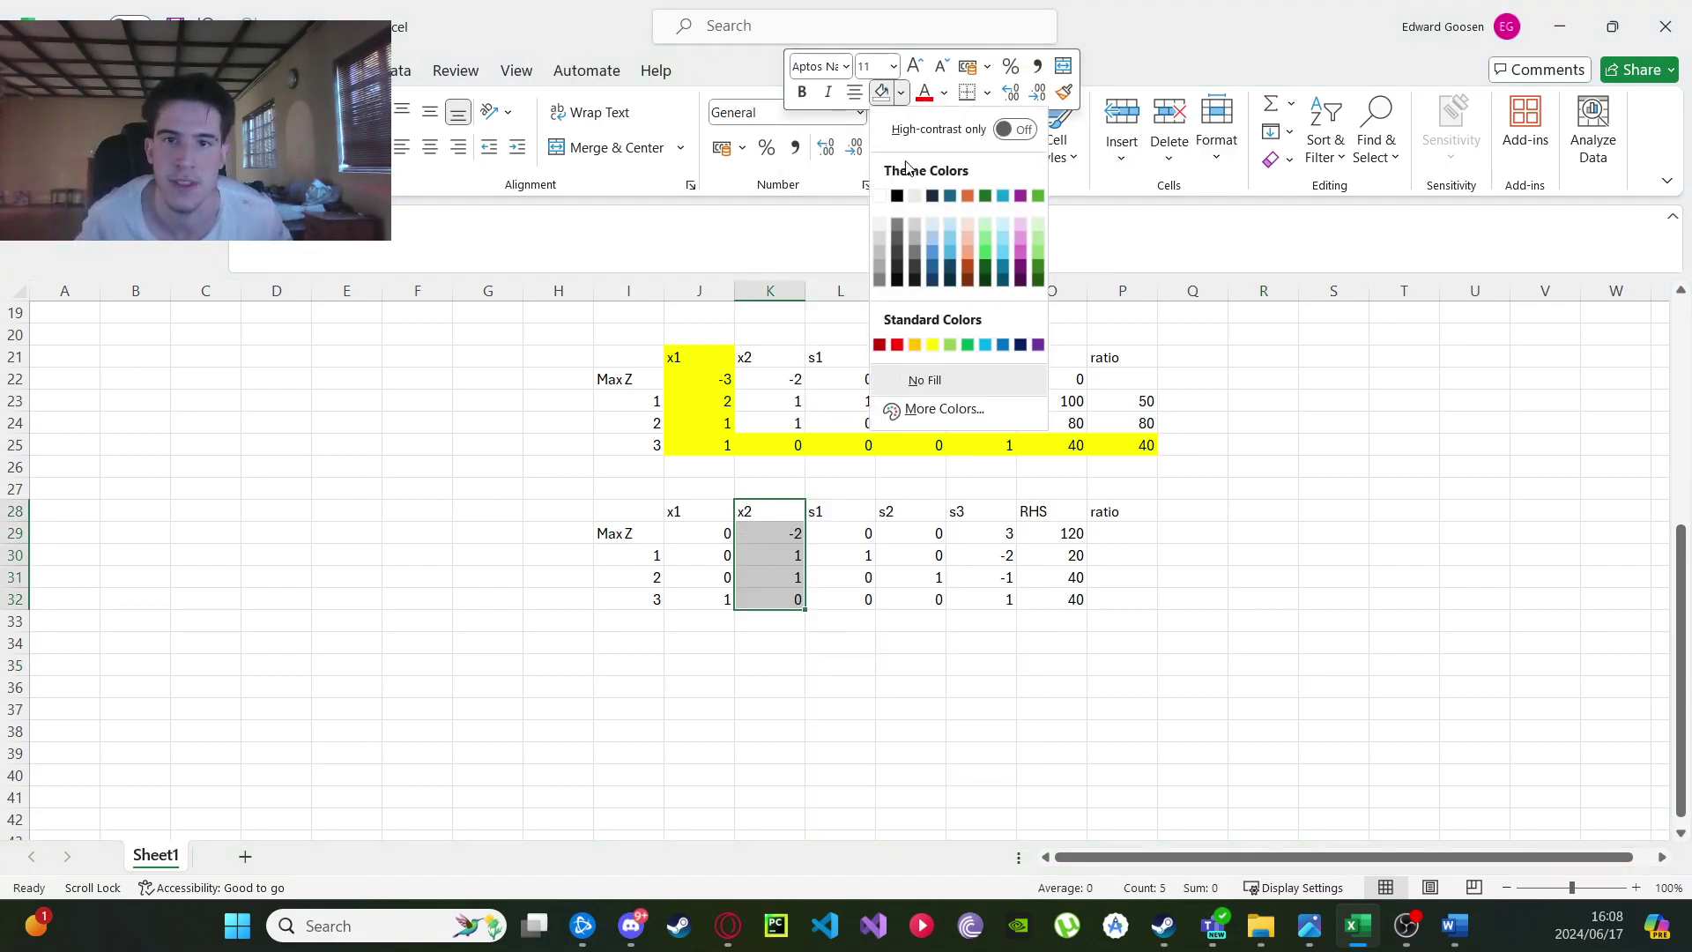
left_click(932, 345)
left_click(1144, 595)
Enter the ratio formula =O30/K30 in P30 and fill it down to P32.
left_click(1121, 561)
type("=")
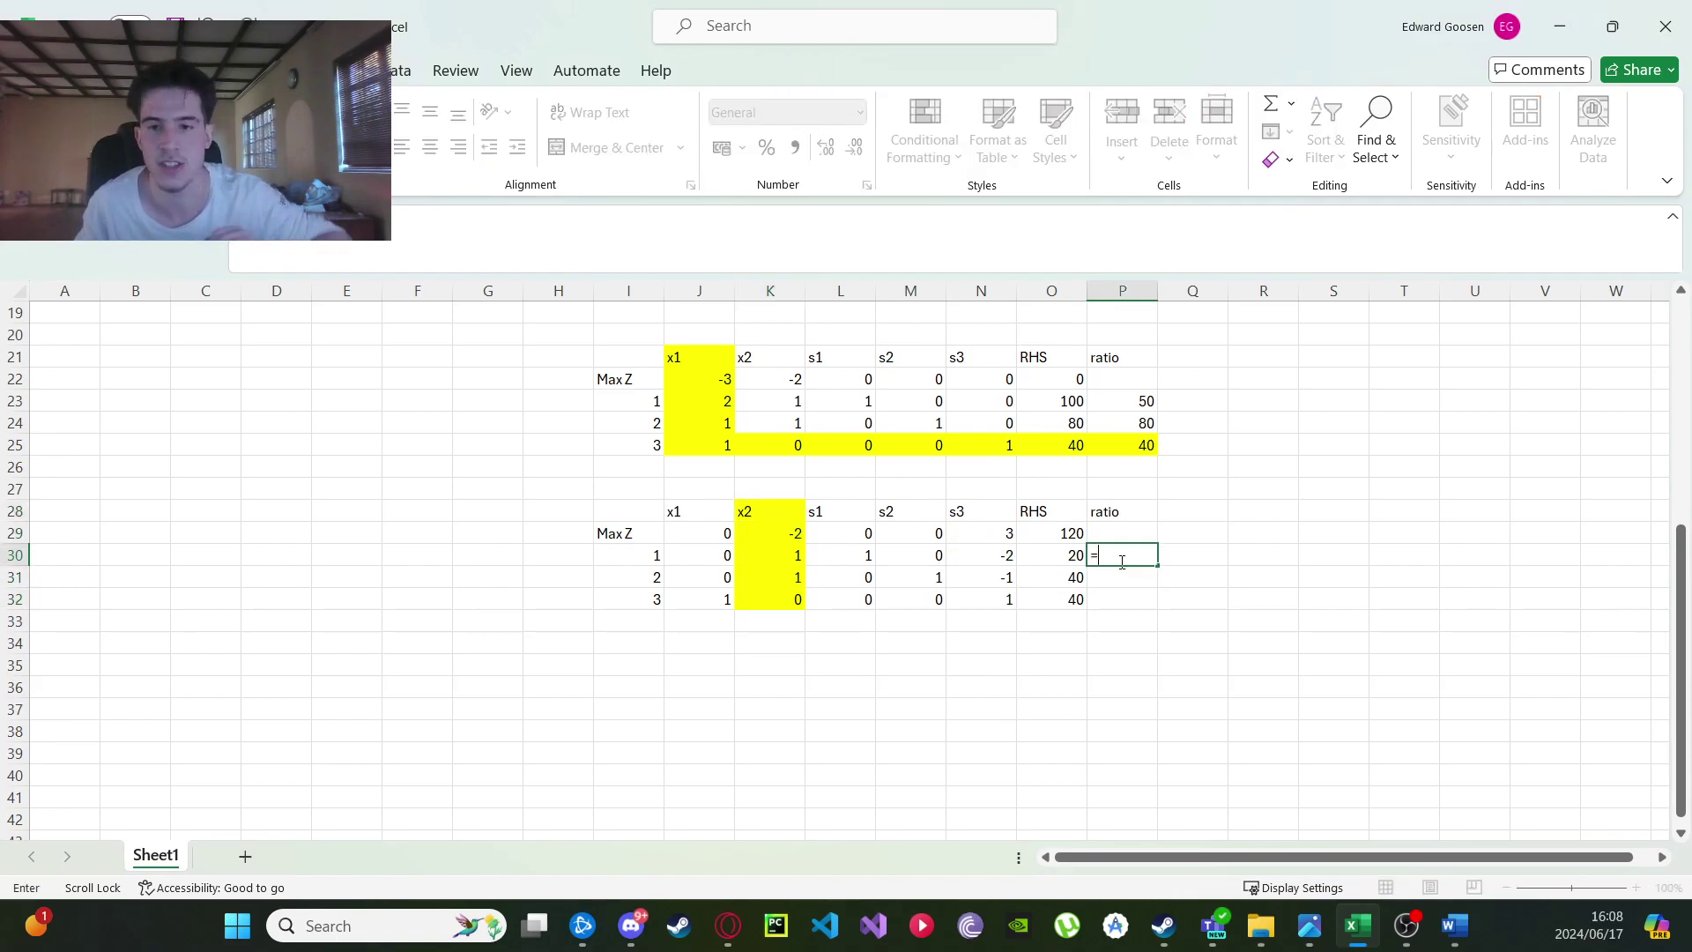
left_click(1069, 561)
type("/")
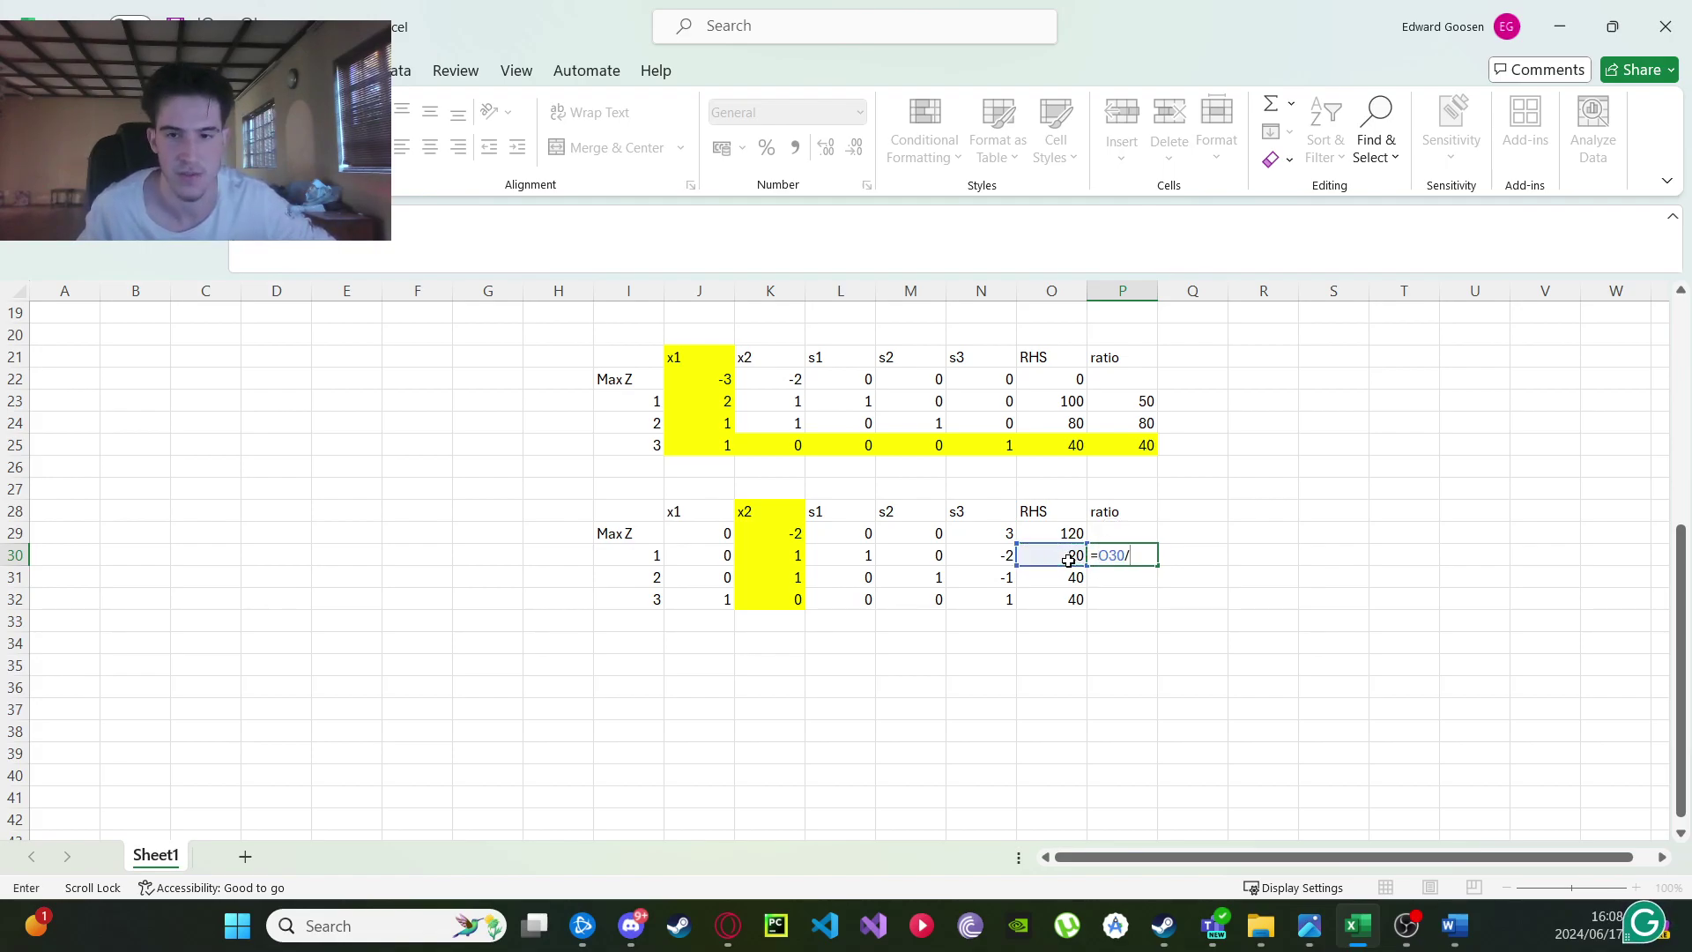
left_click(798, 555)
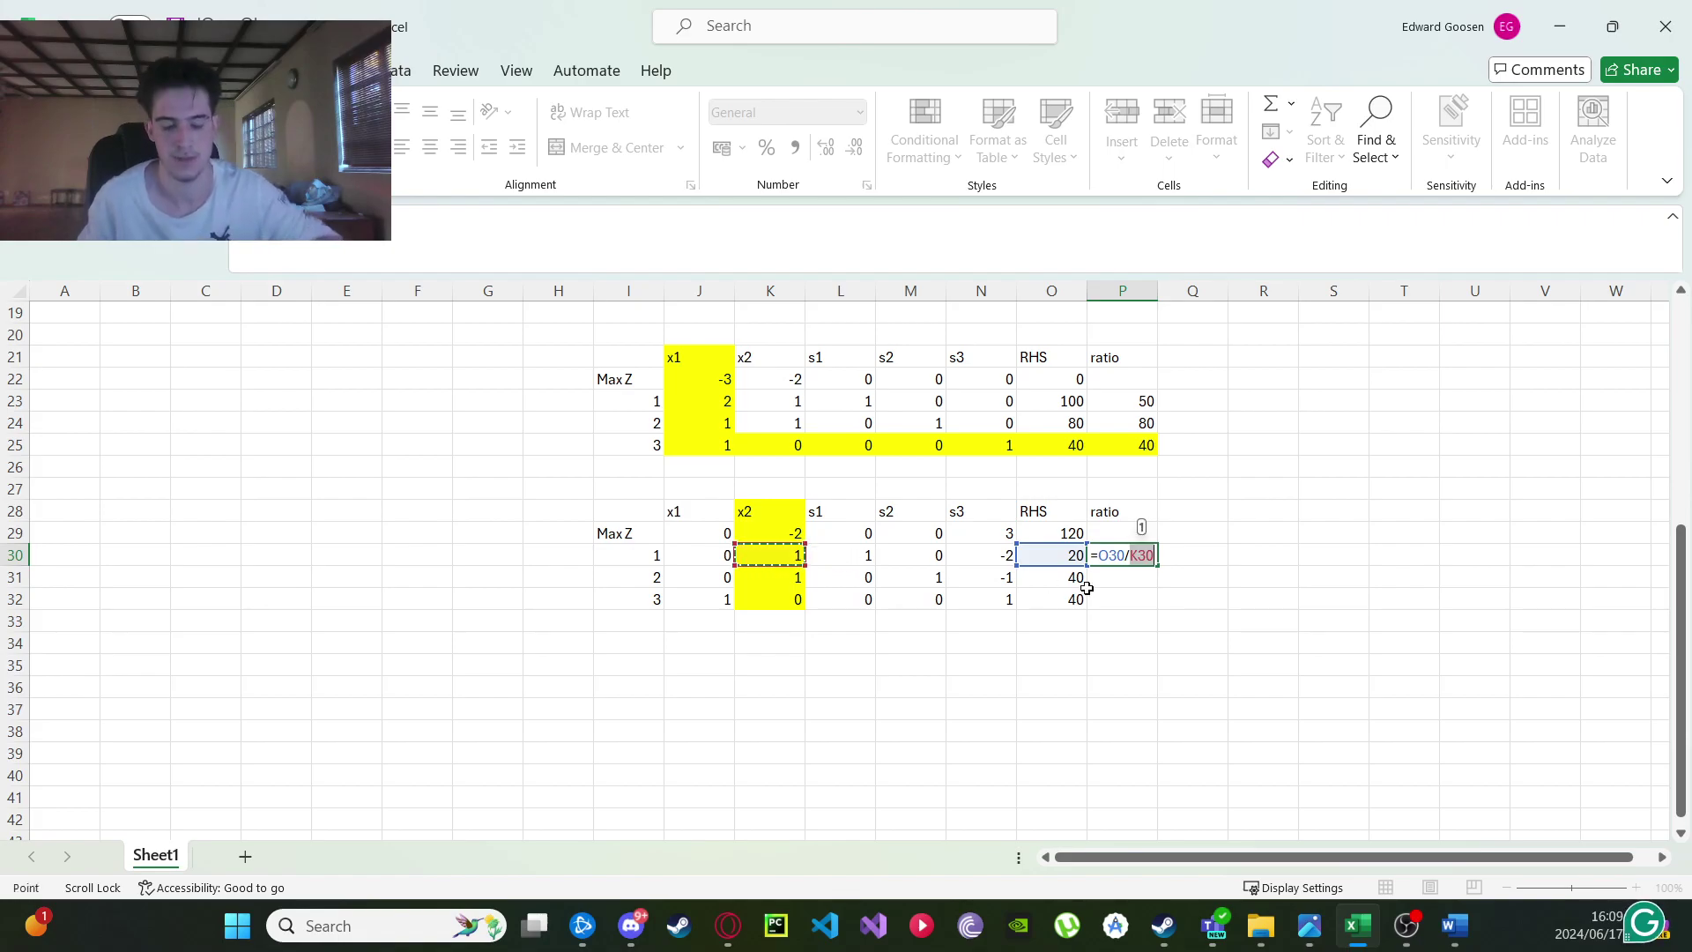
key("Return")
left_click(1136, 559)
left_click_drag(1161, 567, 1162, 612)
left_click(1334, 621)
Clear the ratio in P32, the constraint 3 row of the second tableau.
left_click(1156, 600)
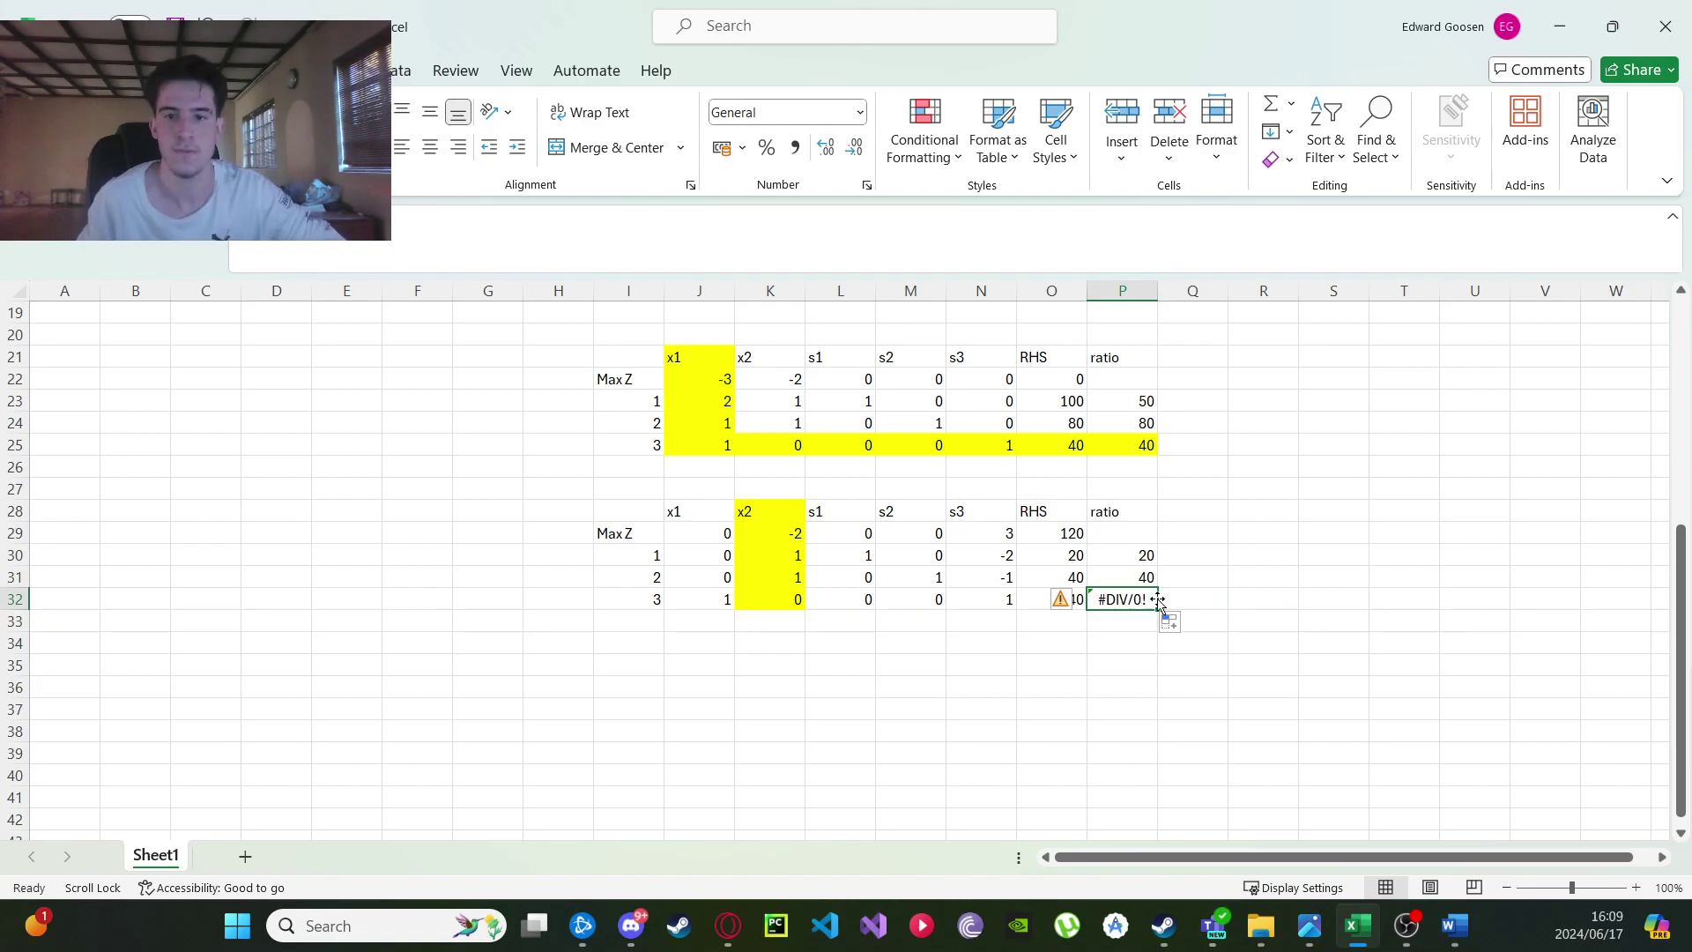
left_click(1220, 597)
left_click(1122, 600)
key("BackSpace")
left_click(1322, 617)
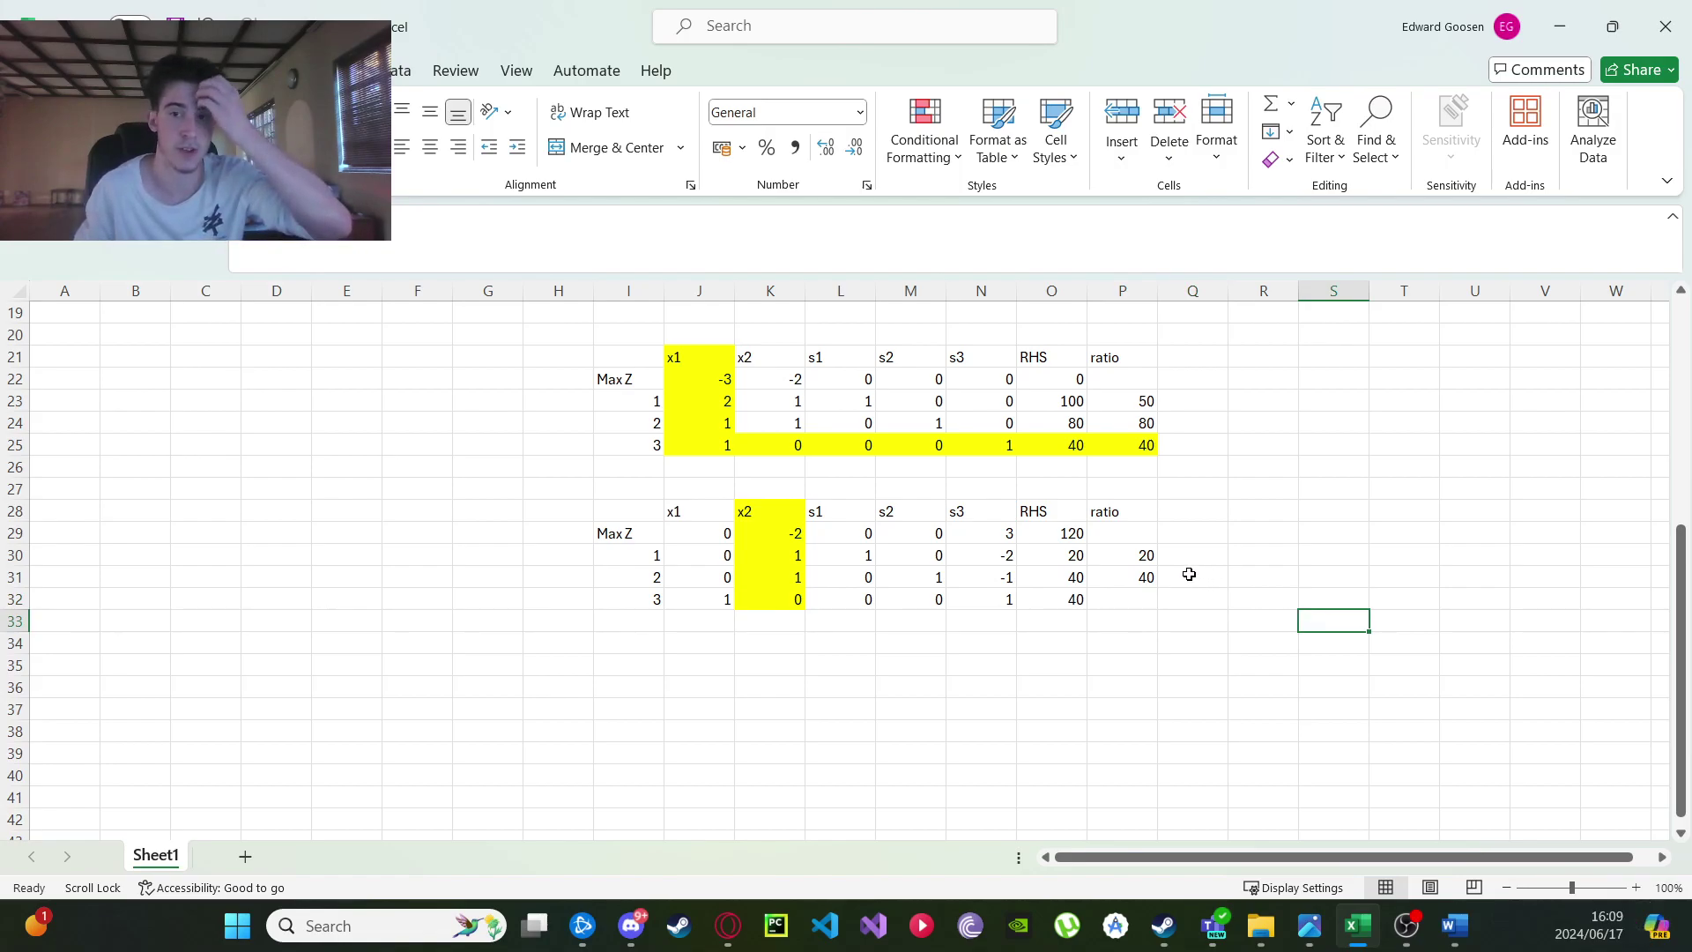
Highlight the second tableau's constraint 1 pivot row, cells J30:P30, with a yellow fill.
left_click(1144, 557)
left_click_drag(1144, 557, 679, 555)
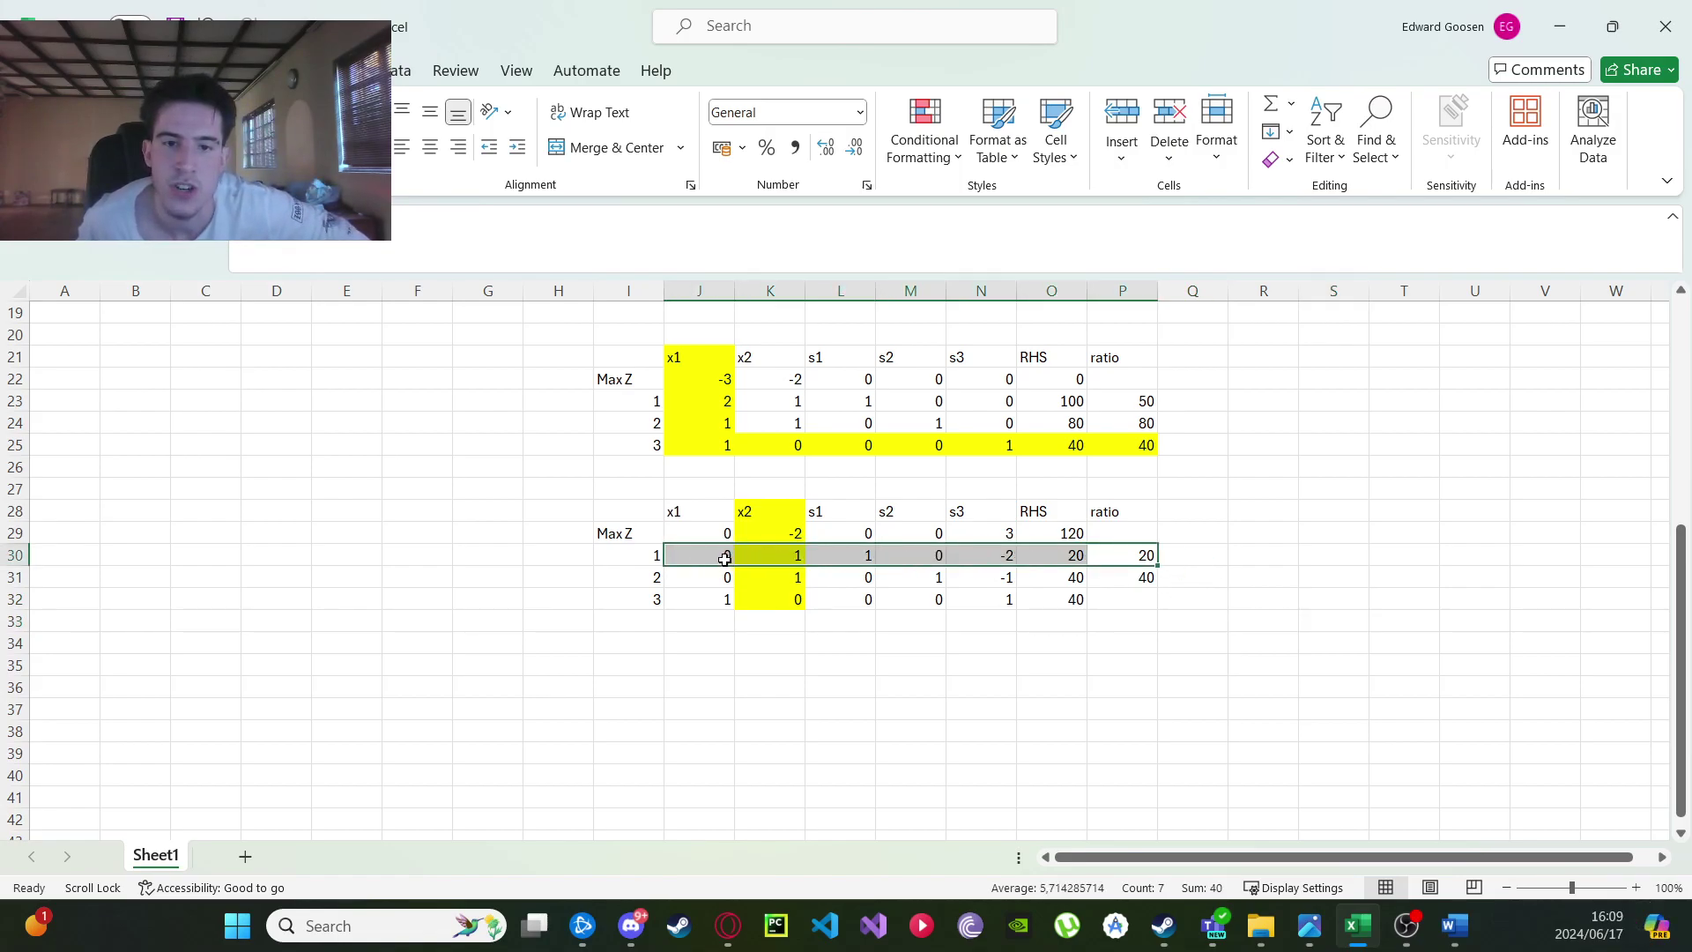
right_click(1070, 556)
left_click(1086, 135)
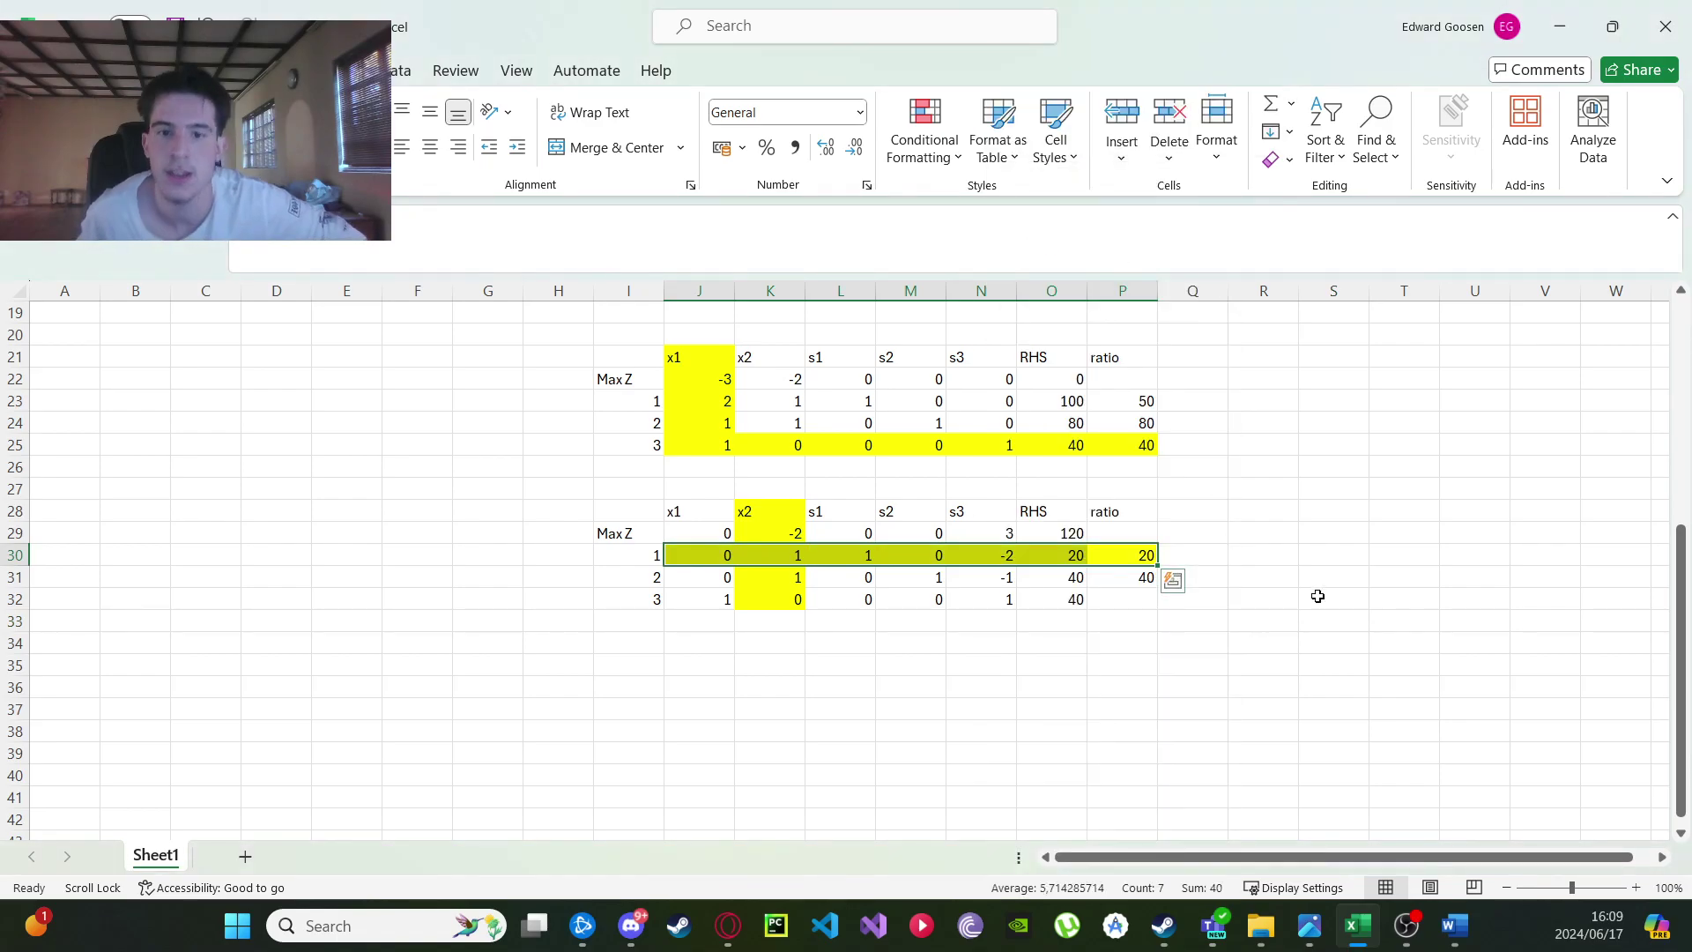
left_click(1317, 596)
Copy the second tableau's row labels I28:I32 to I35 and its column headers J28:P28 to J35 for a third tableau.
left_click_drag(624, 511, 624, 597)
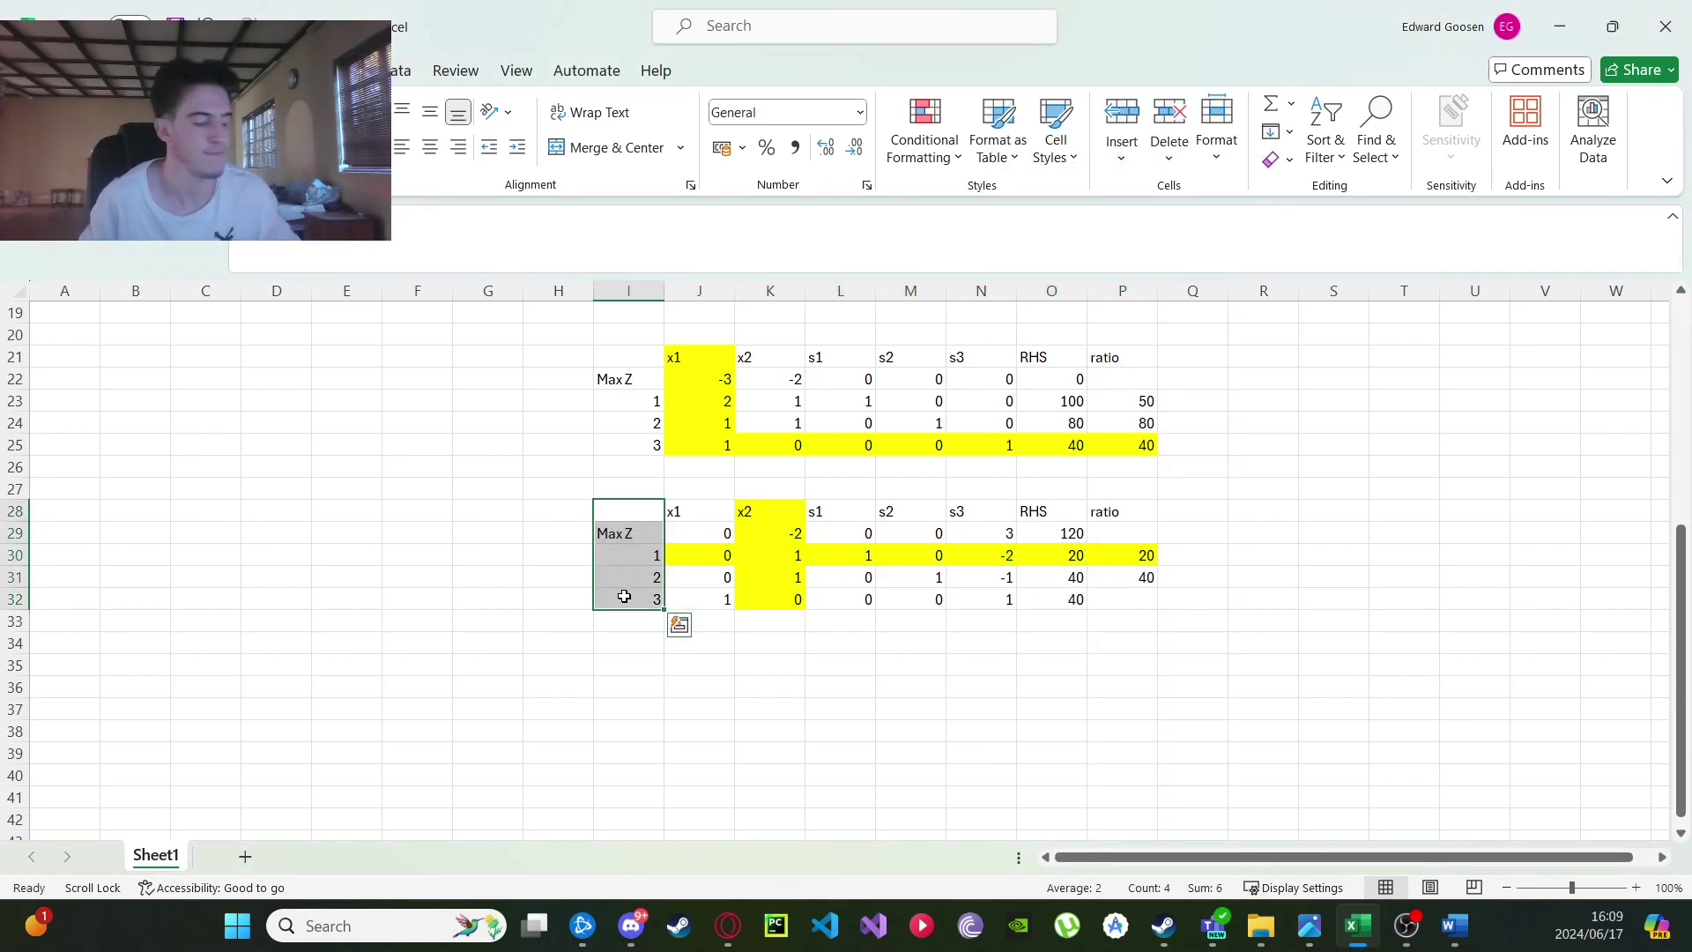
key("ctrl+c")
left_click(627, 665)
key("ctrl+v")
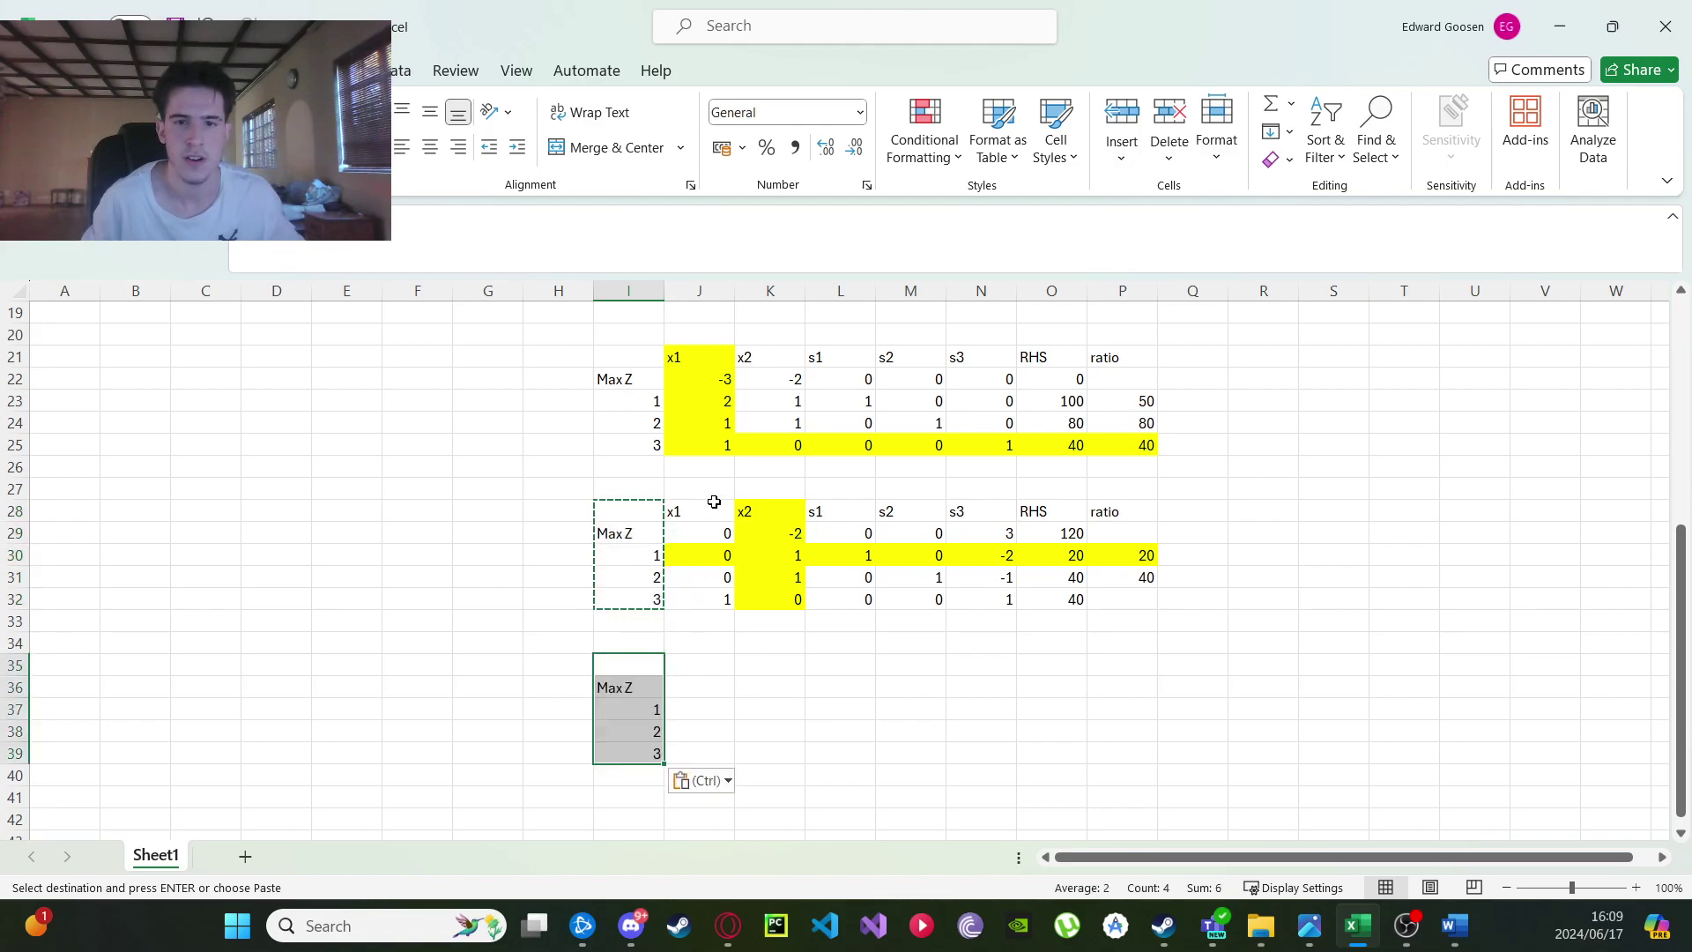
left_click_drag(700, 512, 1142, 515)
key("ctrl+c")
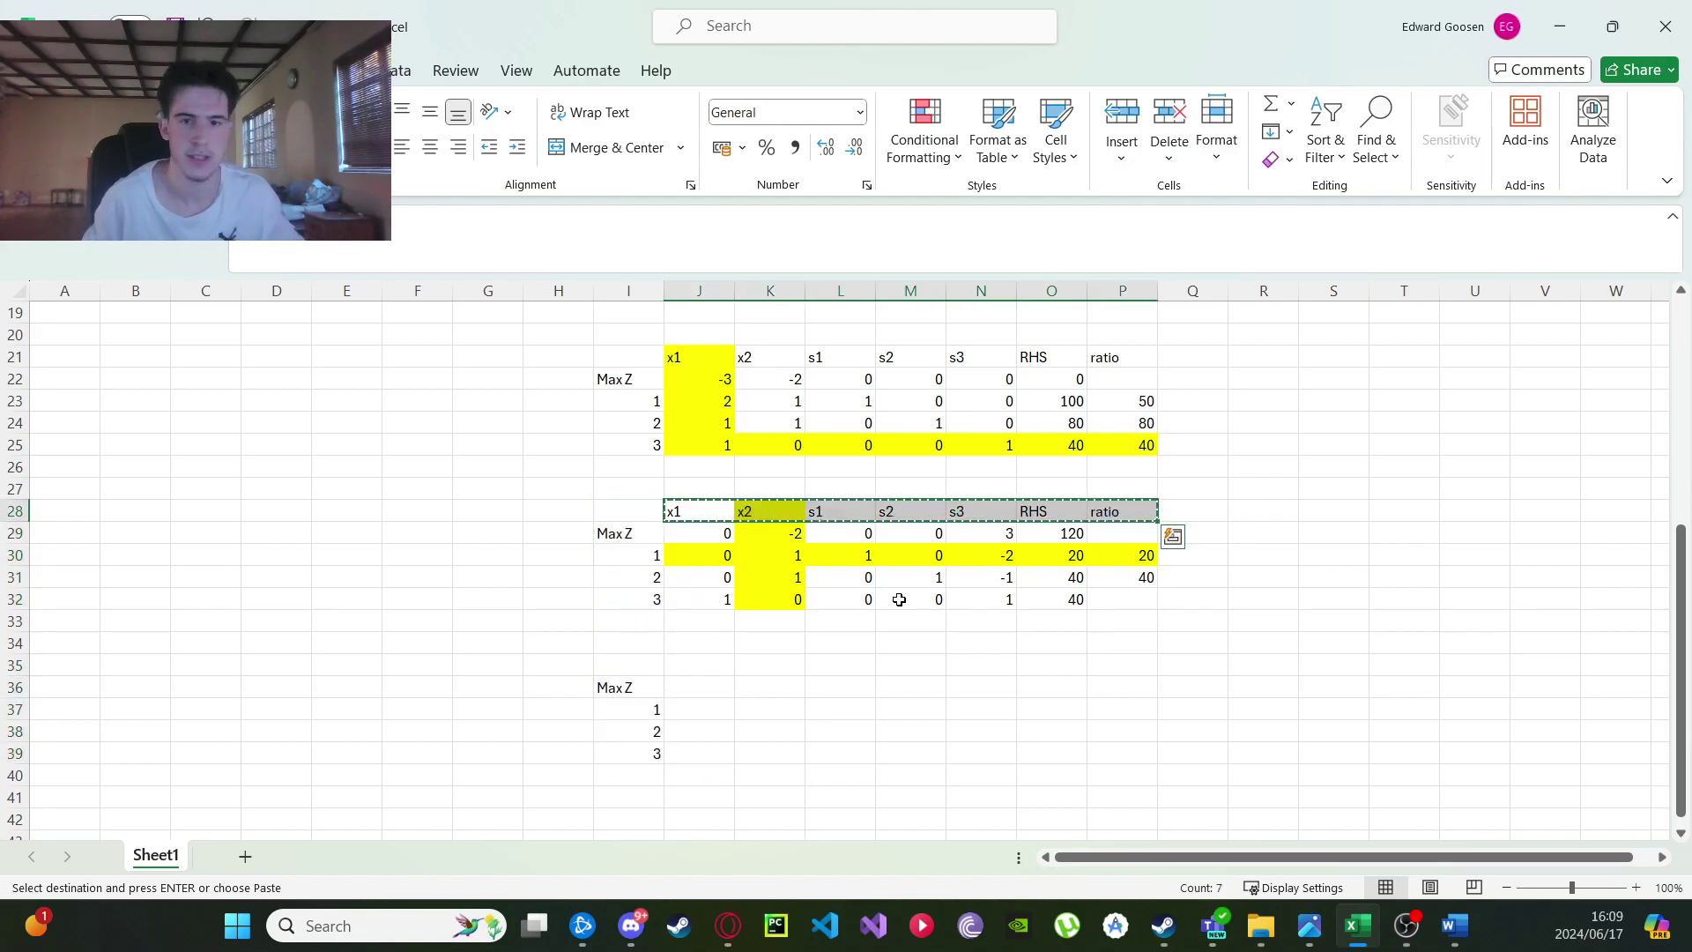
left_click(693, 668)
key("ctrl+v")
Remove the yellow fill from the x2 header in K35.
right_click(781, 667)
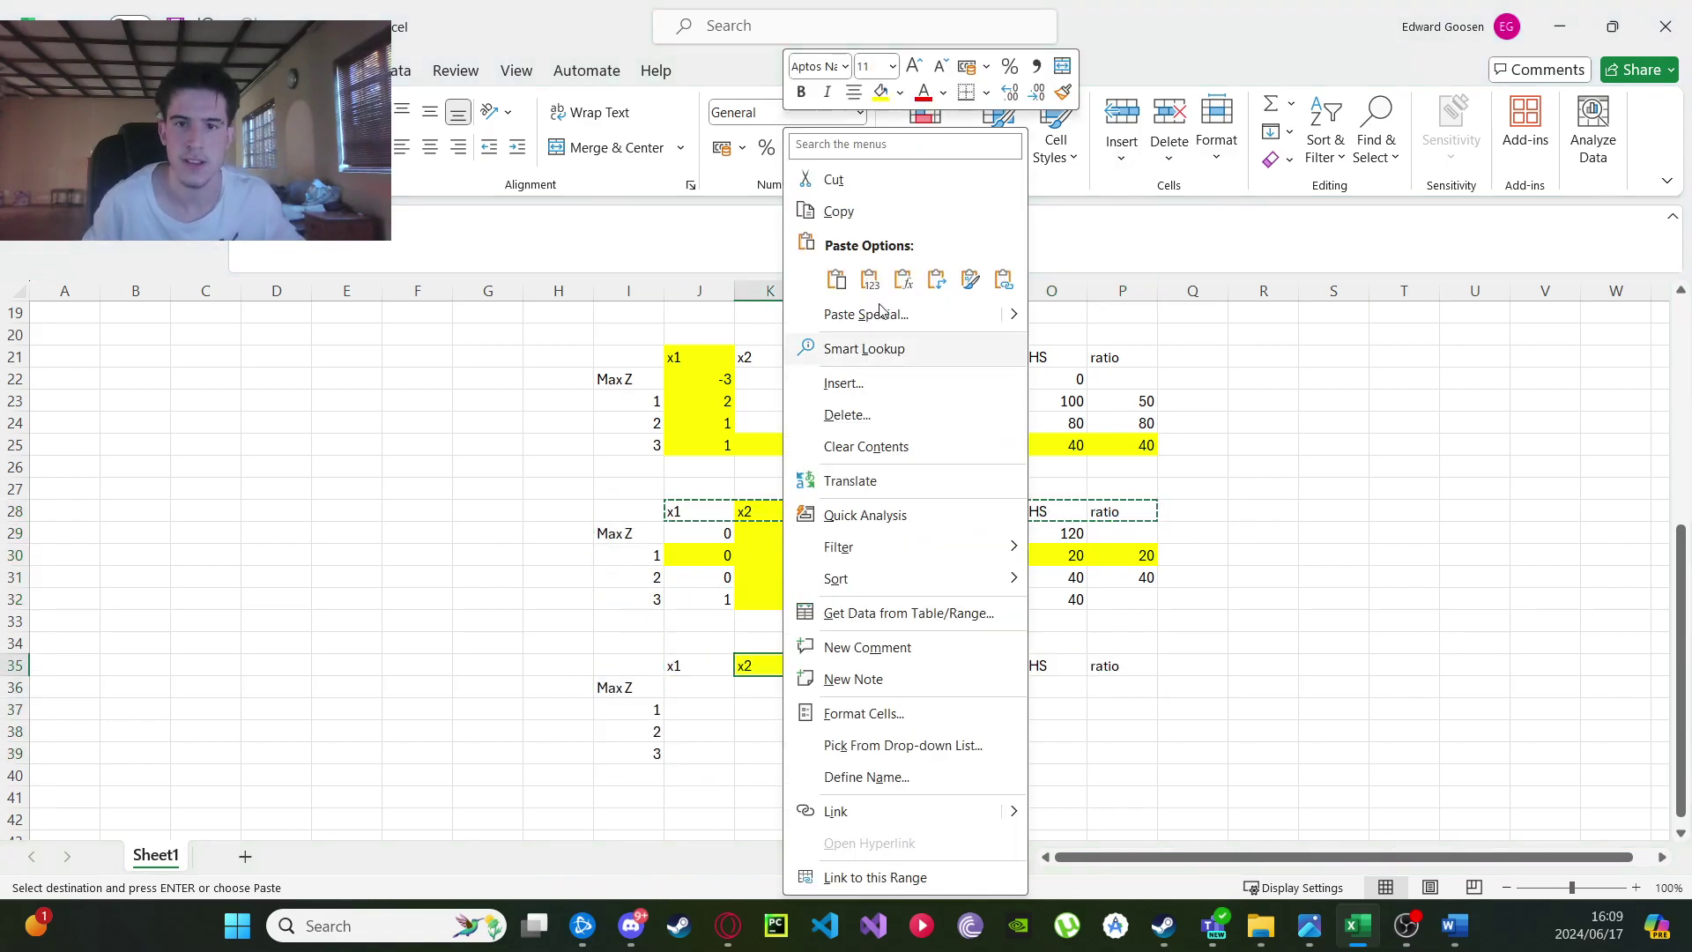
left_click(900, 92)
left_click(912, 379)
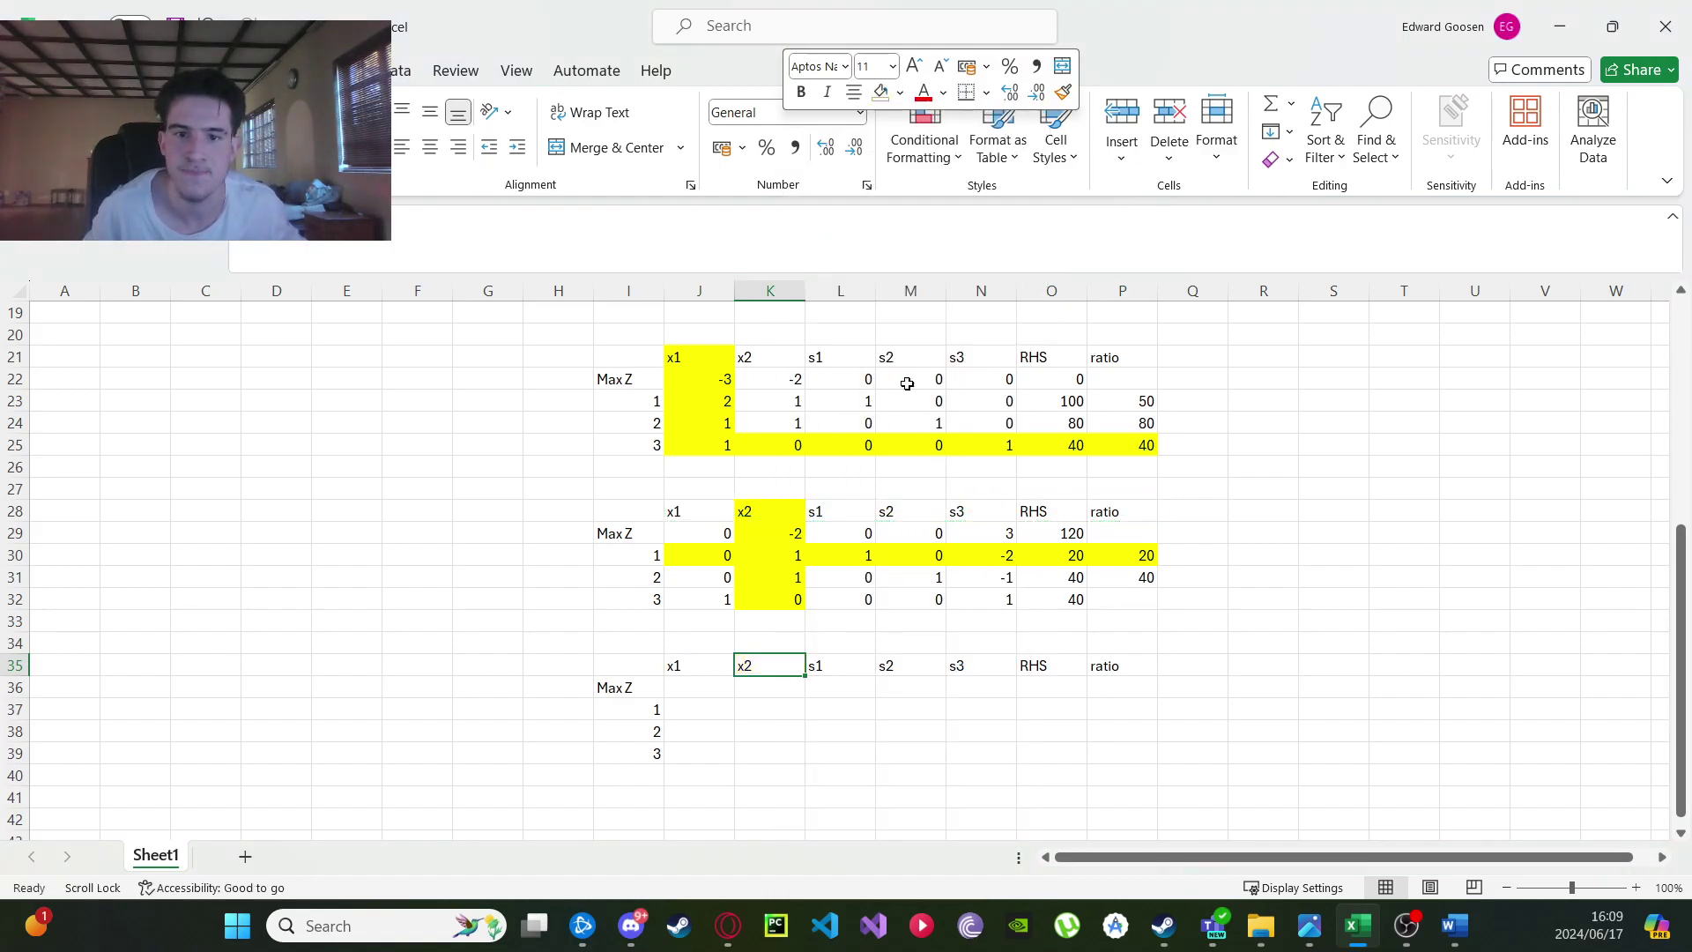
left_click(926, 733)
Enter in K37 a formula dividing pivot-row cell K30 by the pivot element K30 as an absolute reference.
scroll(935, 665, "down", 1)
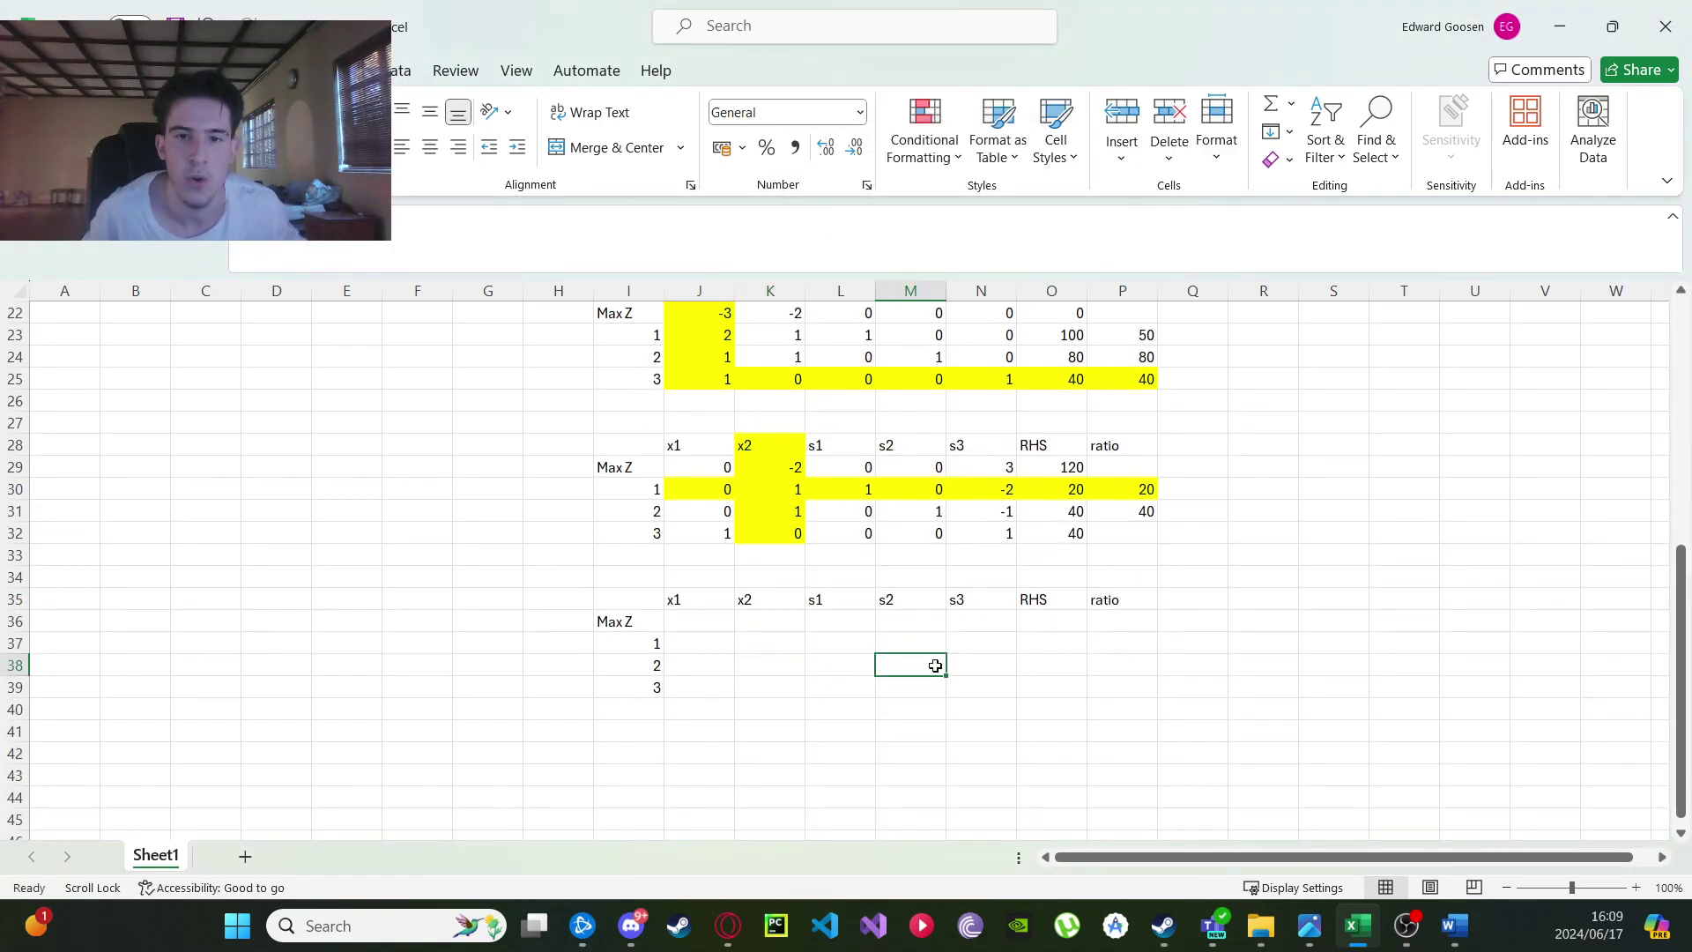
left_click(778, 494)
left_click(782, 646)
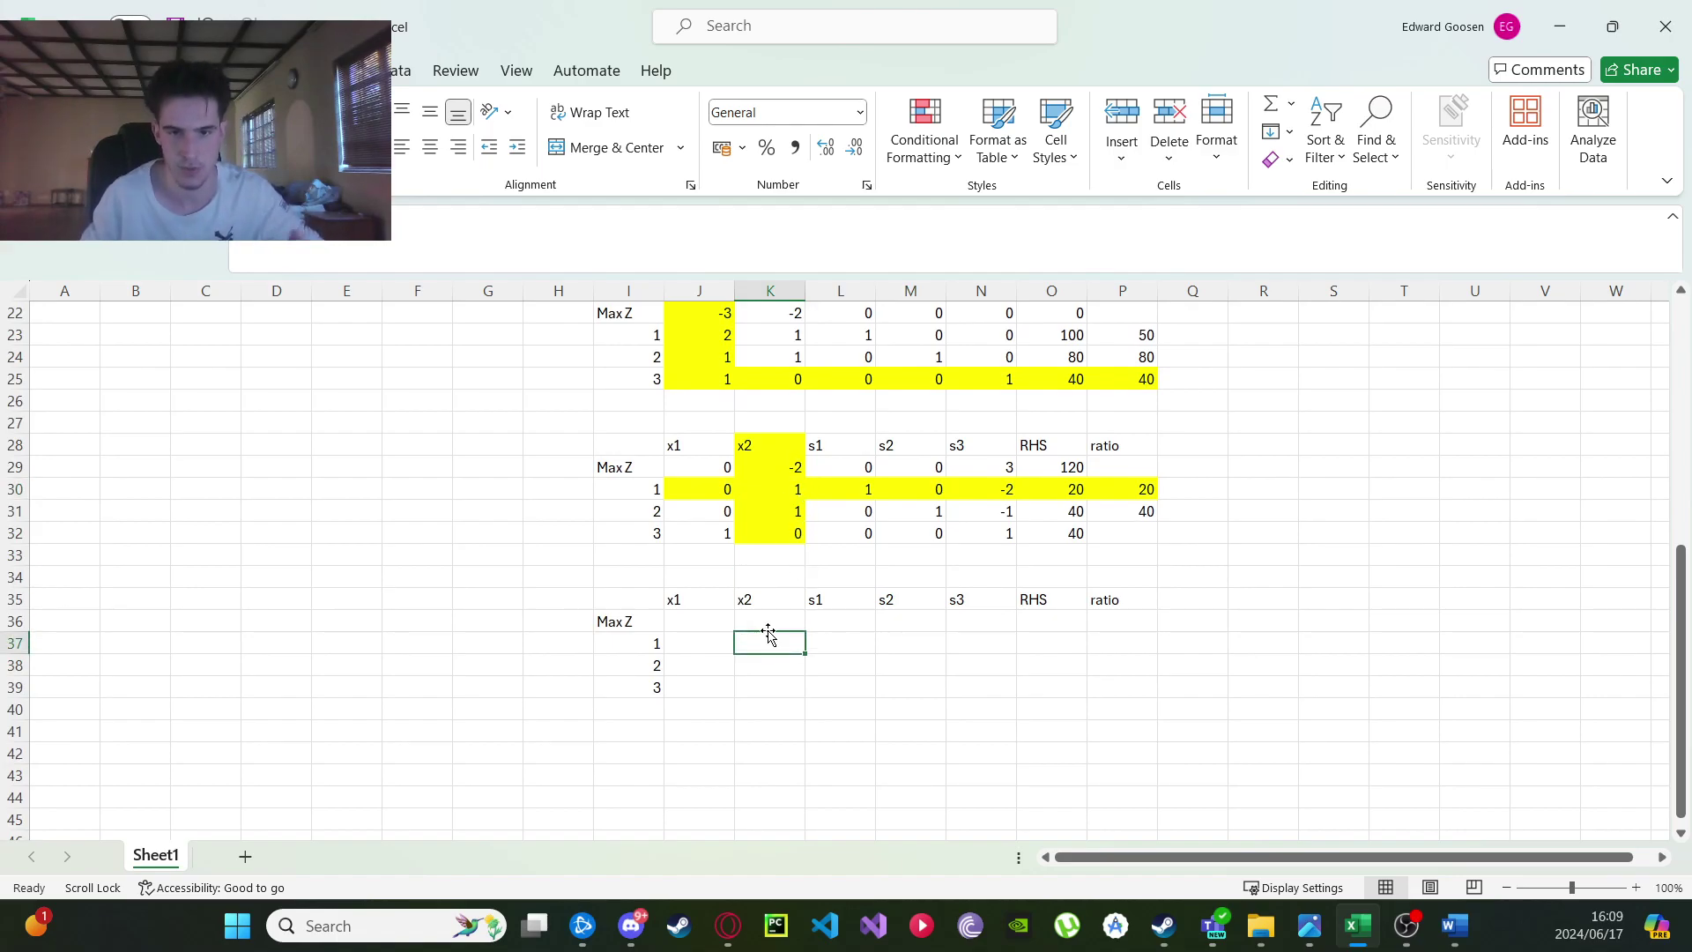
type("=")
left_click(787, 490)
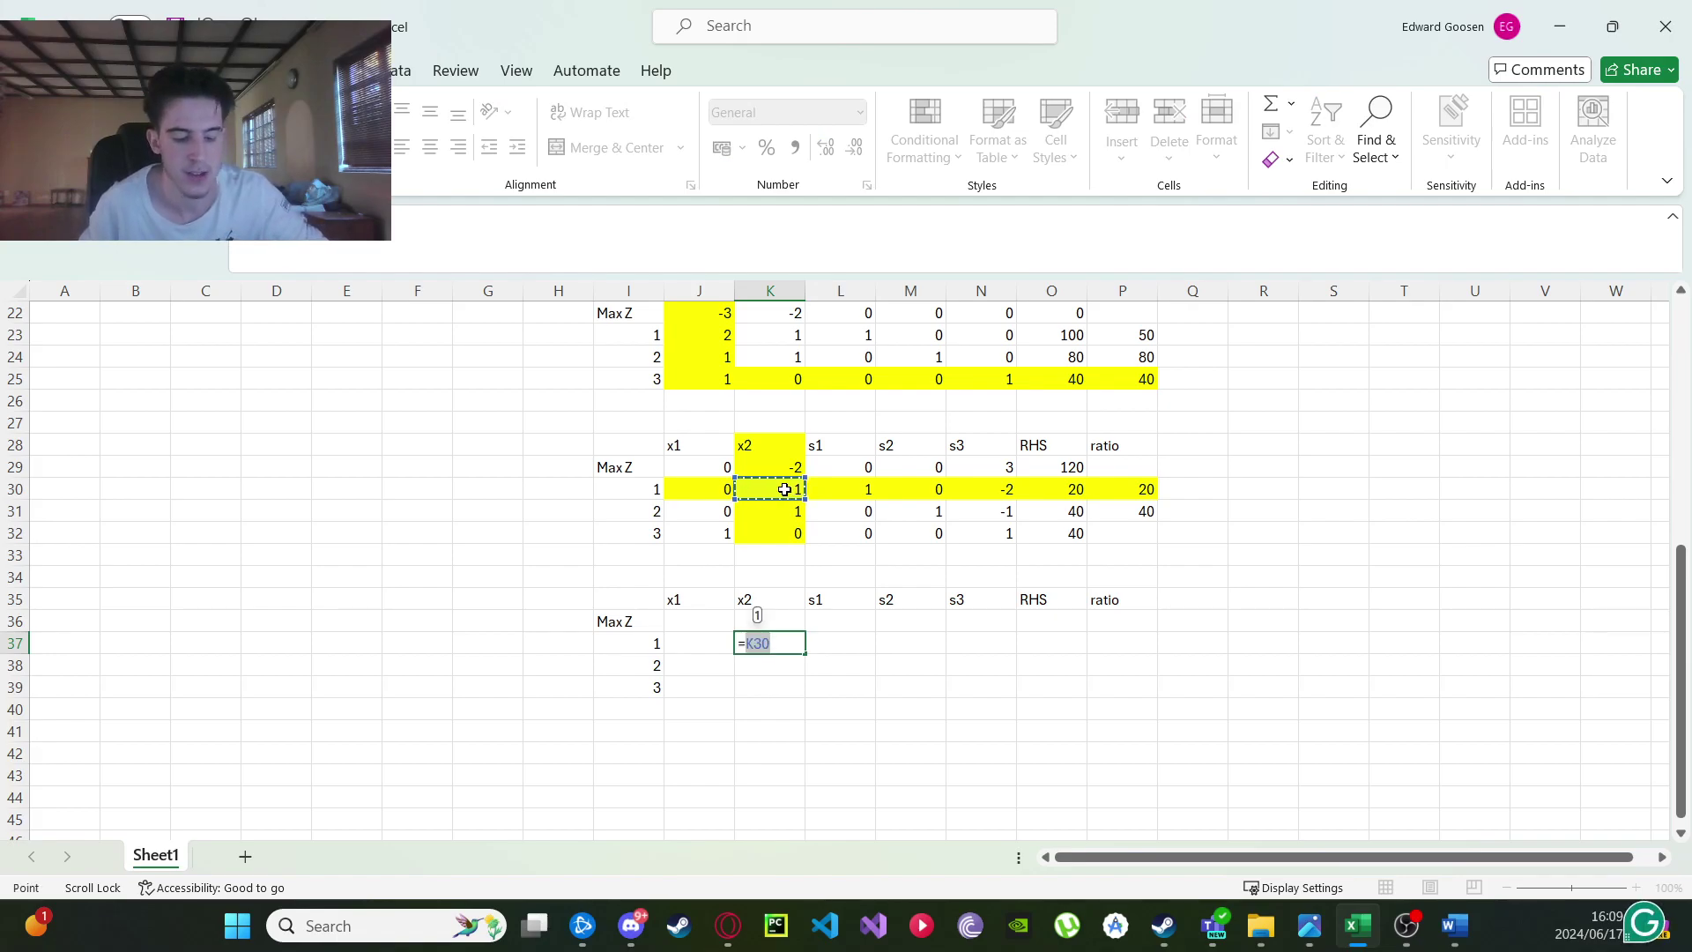
type("/")
left_click(784, 490)
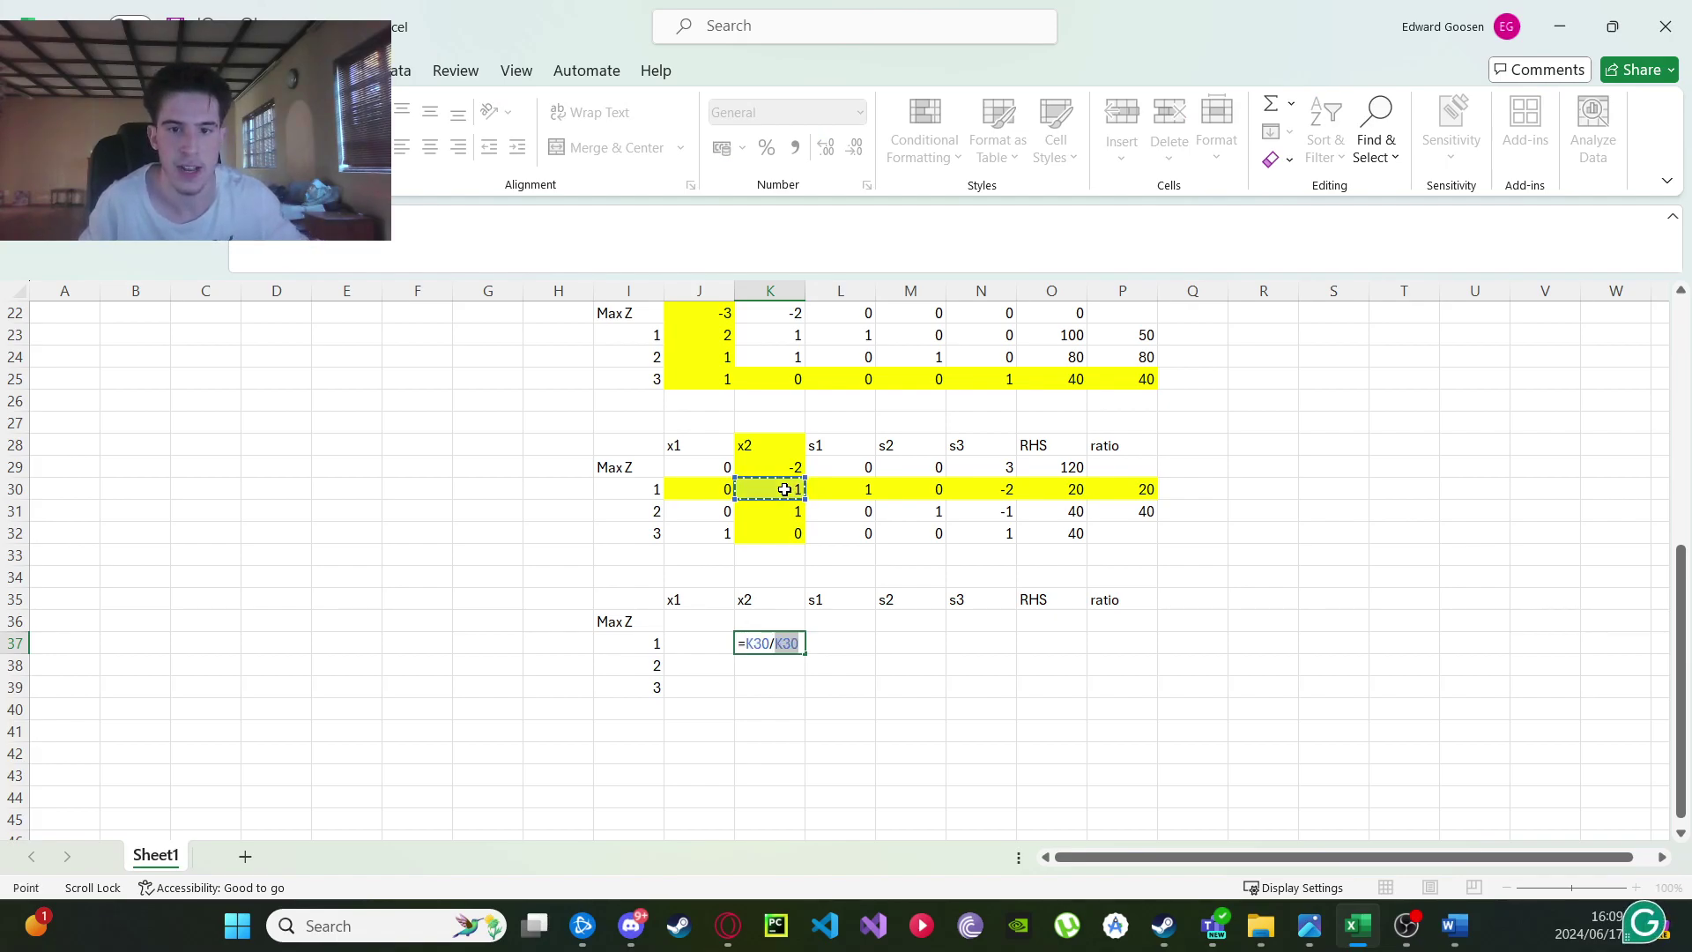
key("BackSpace")
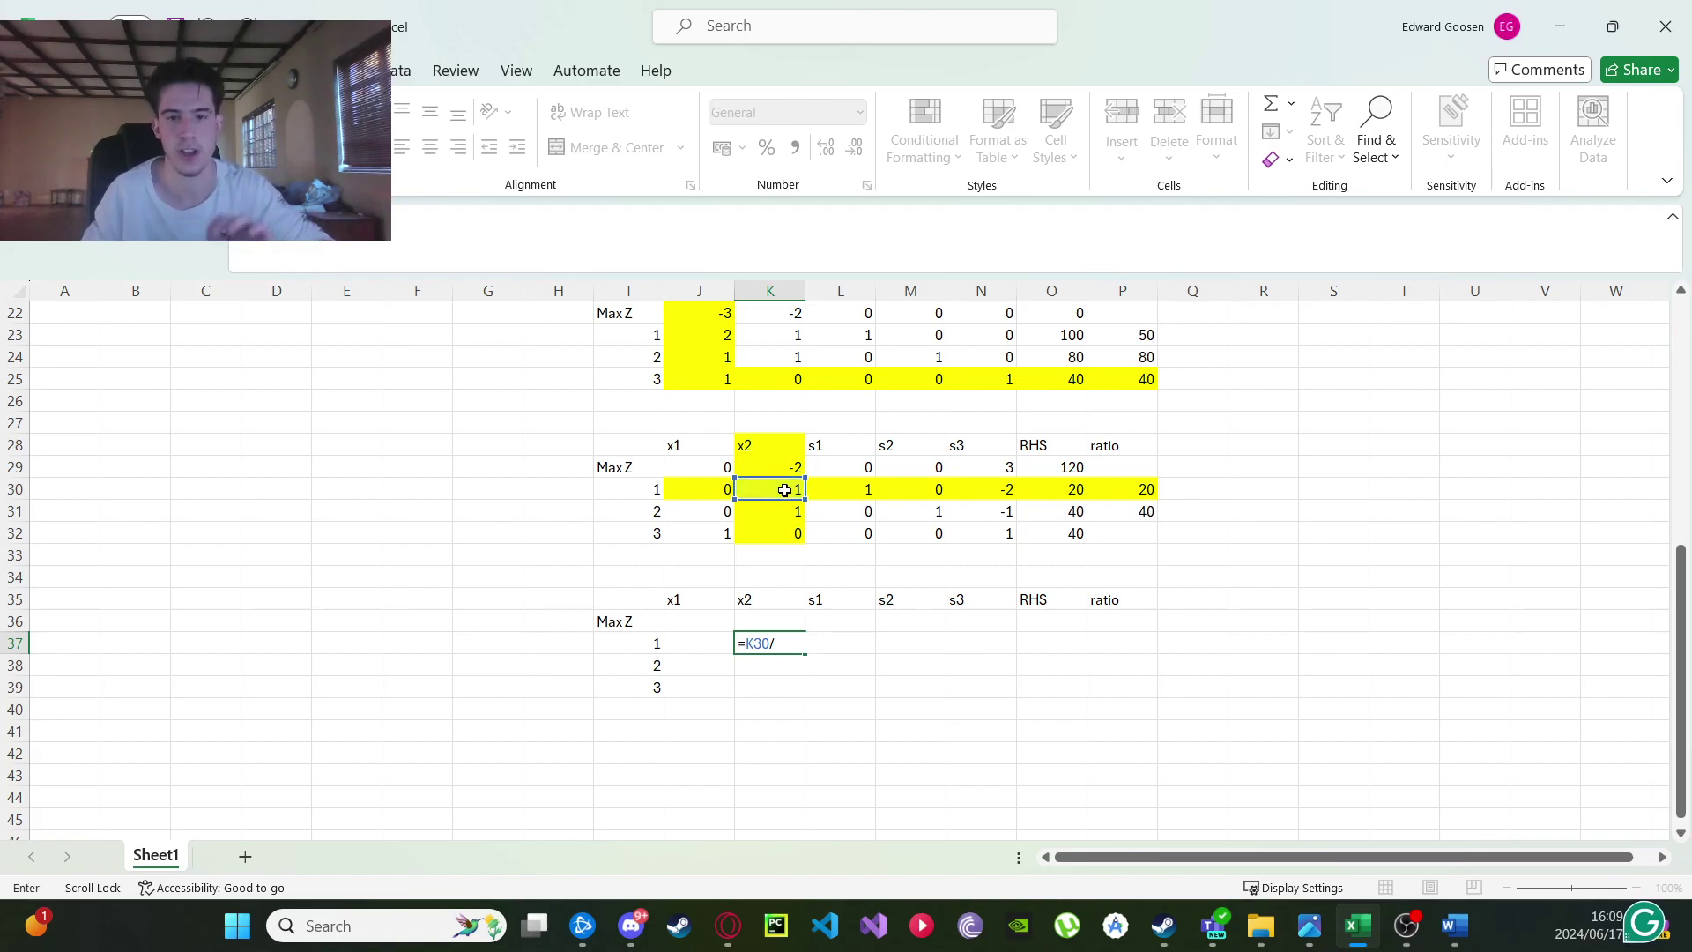
left_click(793, 491)
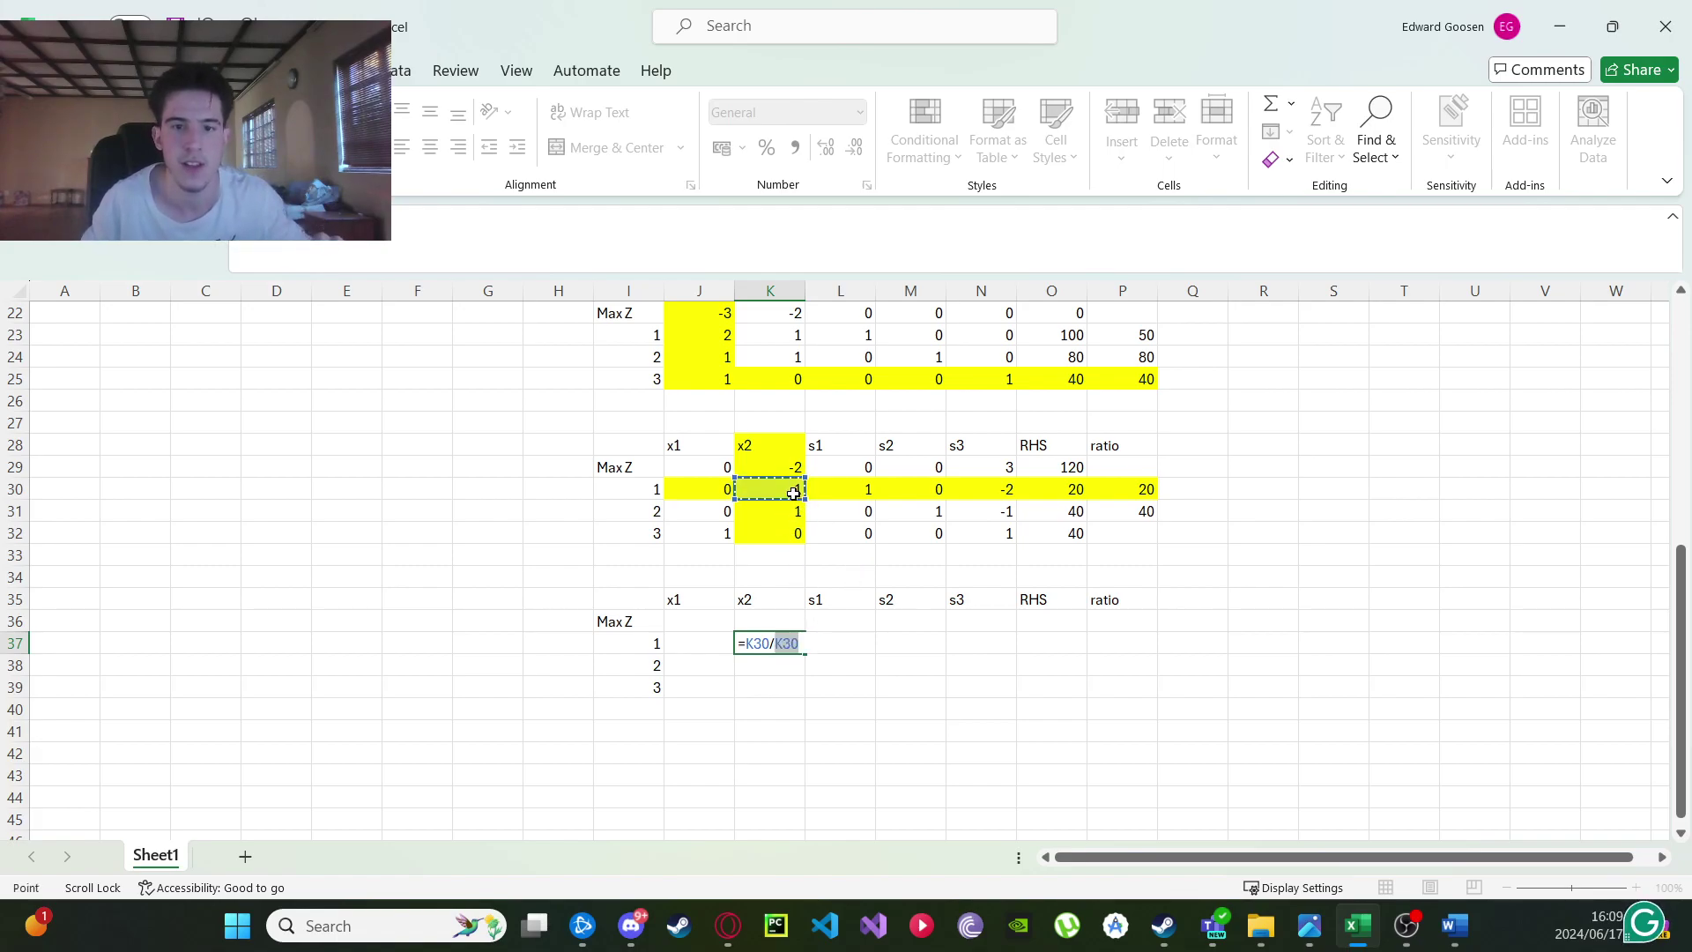
key("ctrl+Return")
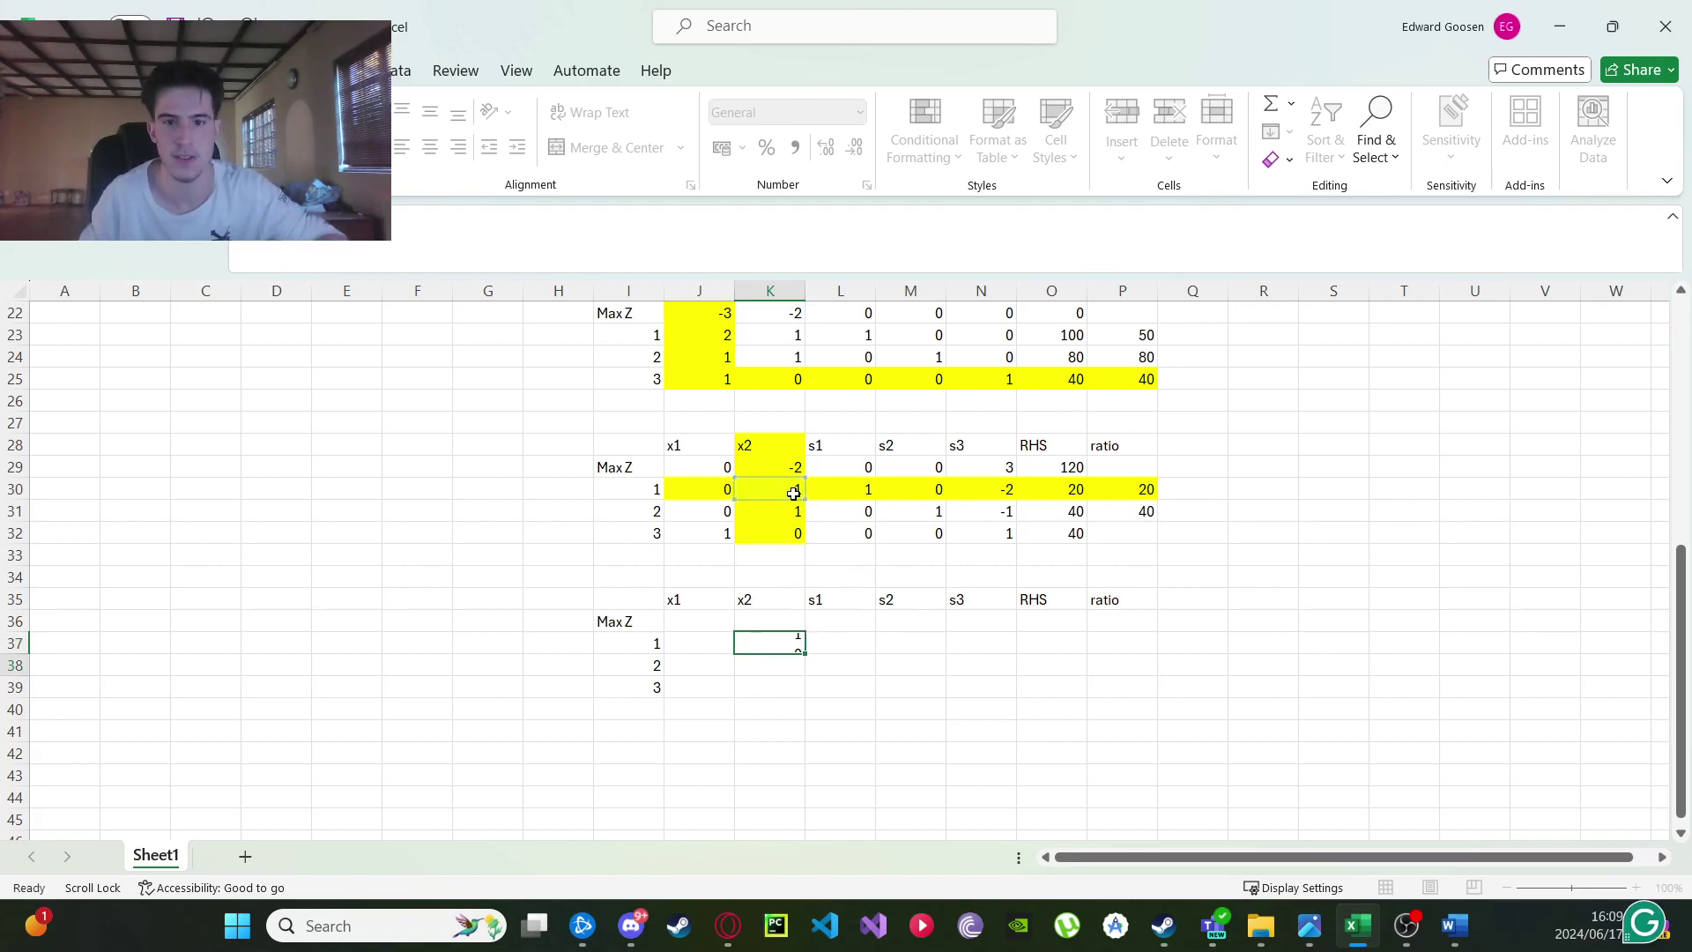
Fill the K37 formula across to O37 and back to J37 to complete the constraint 1 row.
left_click_drag(805, 653, 1082, 657)
left_click(981, 730)
left_click(768, 642)
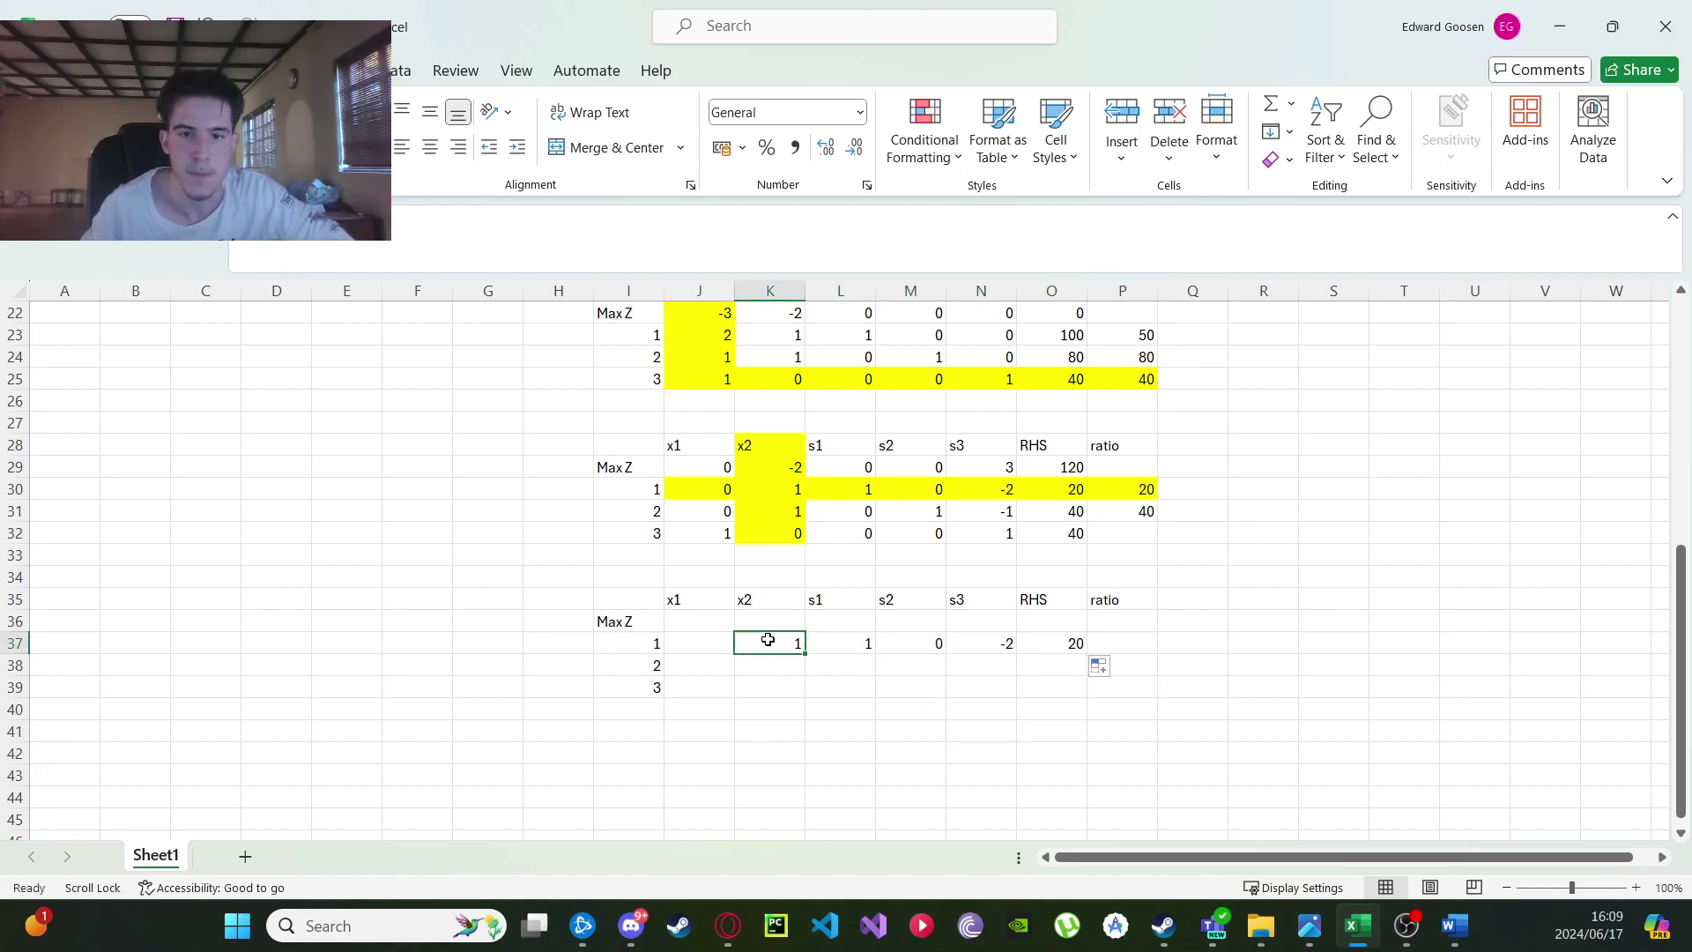
left_click_drag(805, 652, 689, 643)
Enter the Max Z row formula =K29-$K$29*K37 in K36 and fill it across J36:O36.
left_click(770, 625)
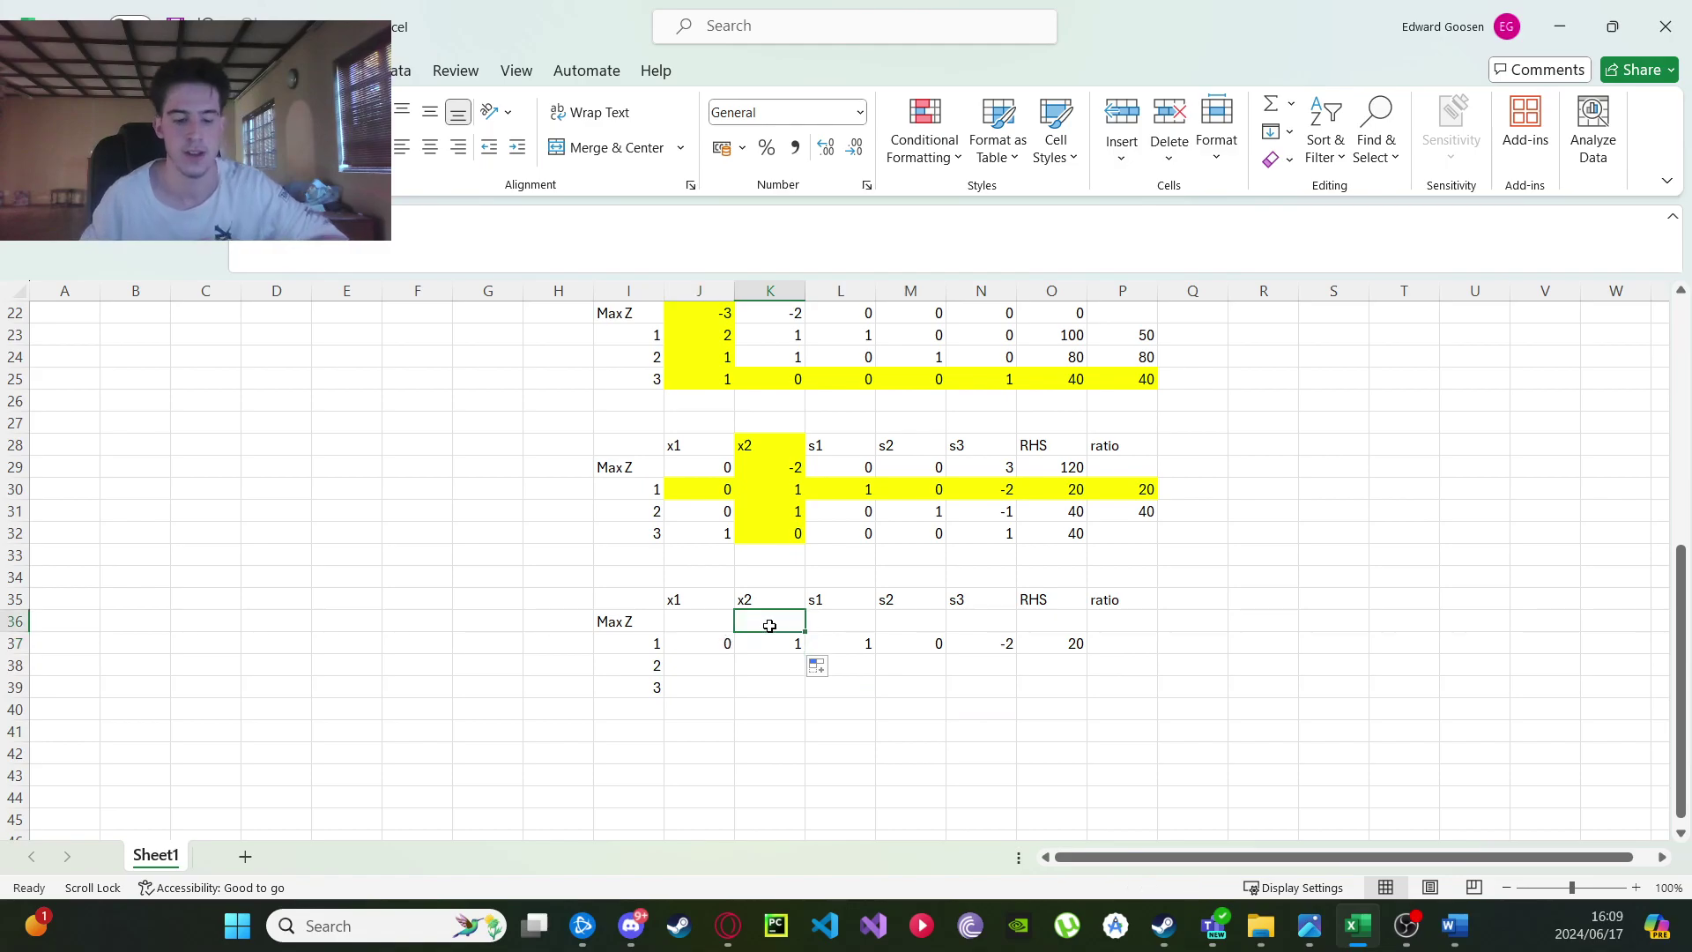
type("=")
left_click(789, 467)
type("-")
left_click(782, 467)
key("F4")
type("*")
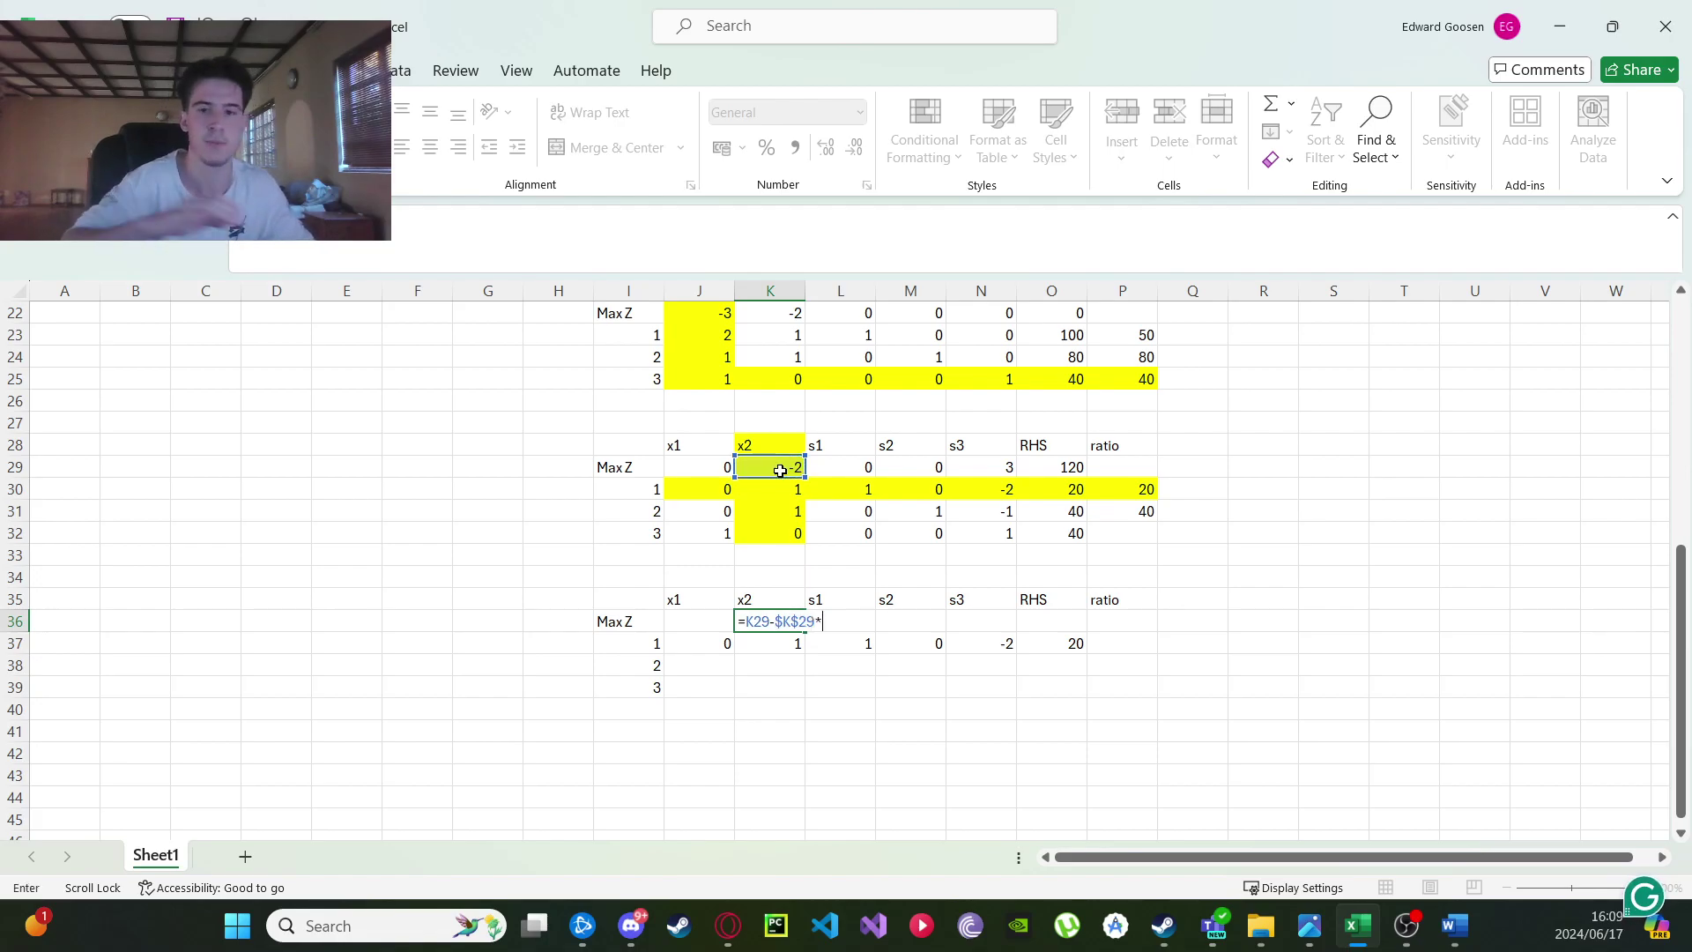
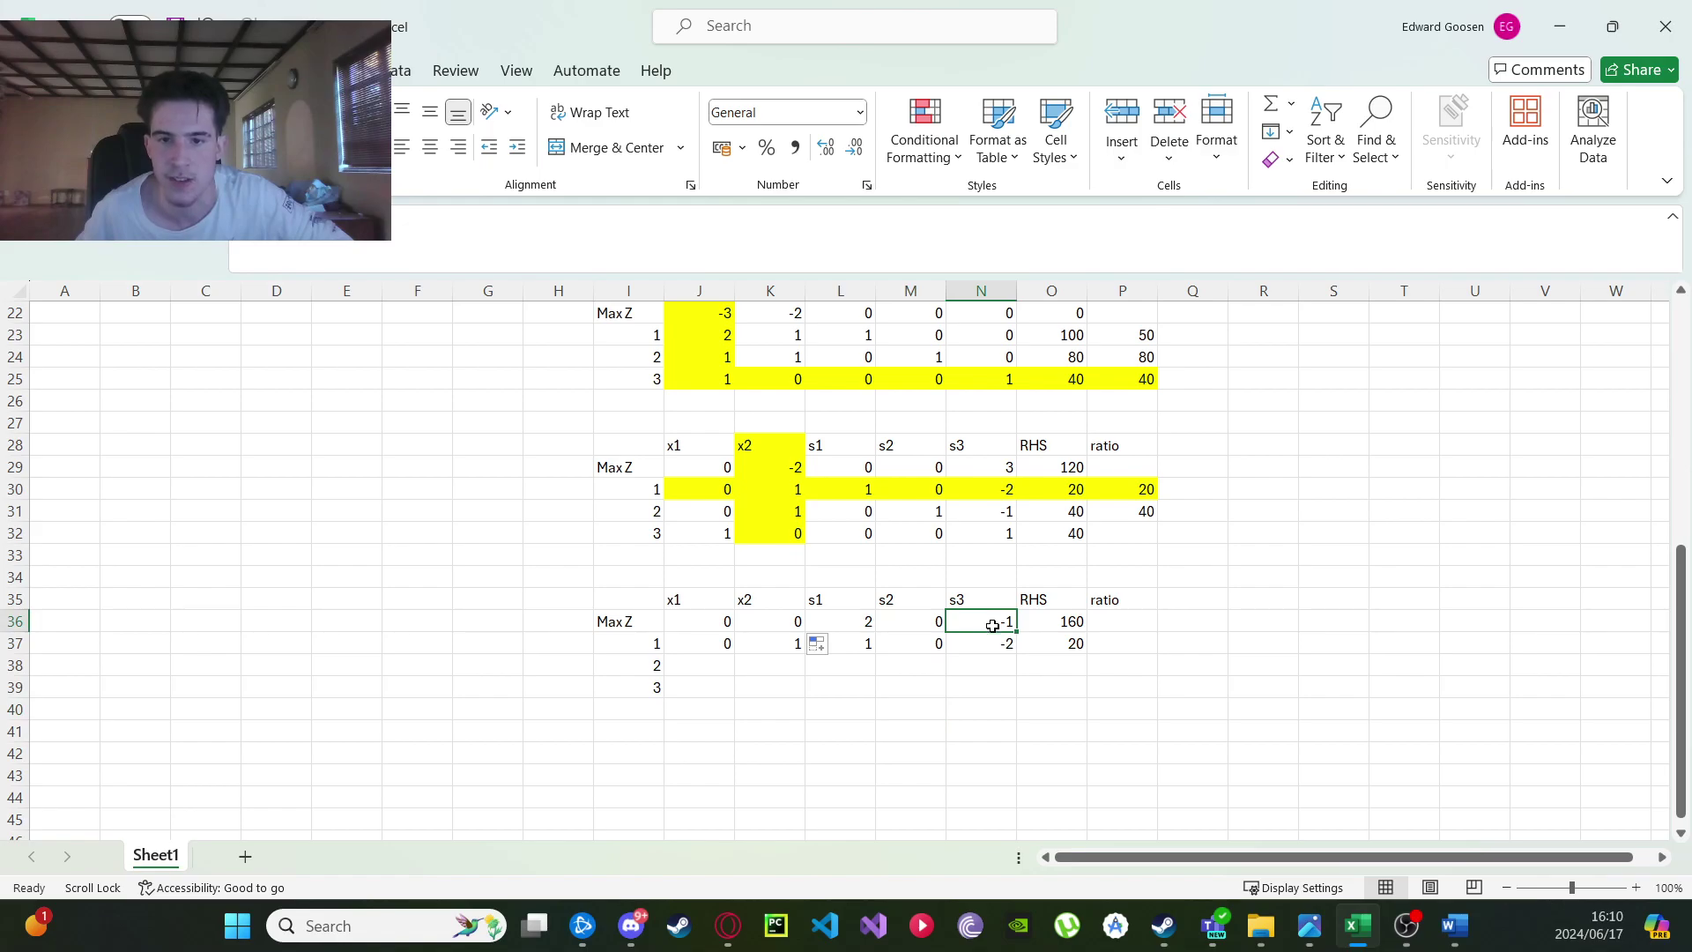
Enter the constraint 2 row formula =K31-$K$31*K37 in K38.
scroll(999, 623, "down", 1)
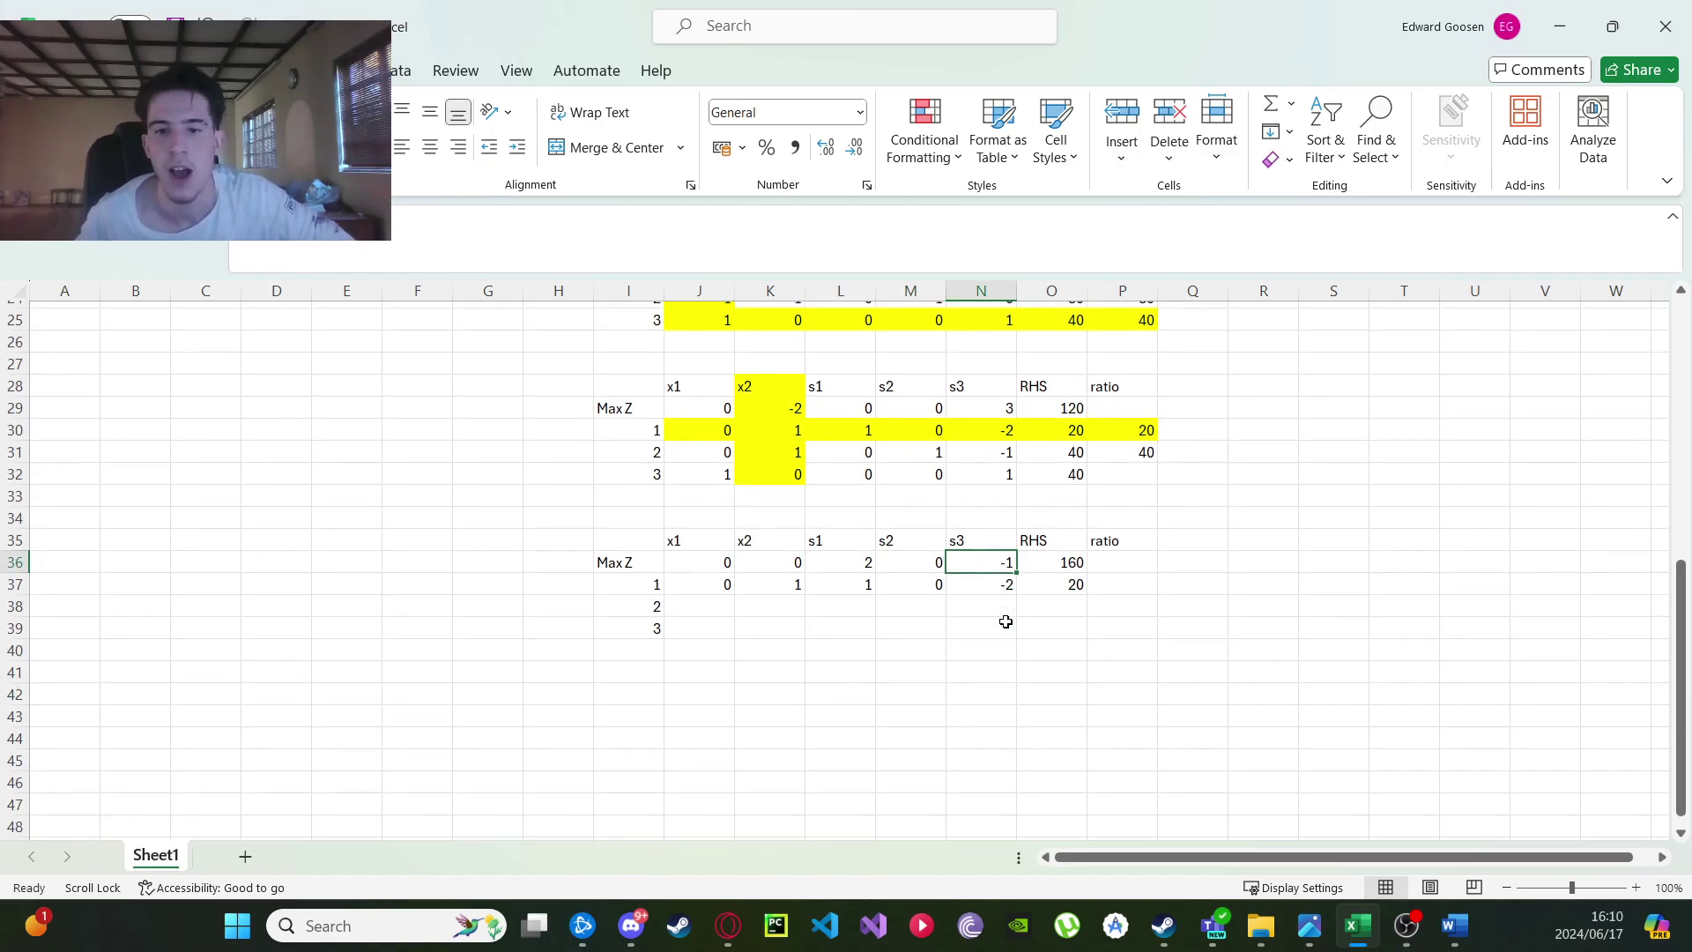
left_click(803, 597)
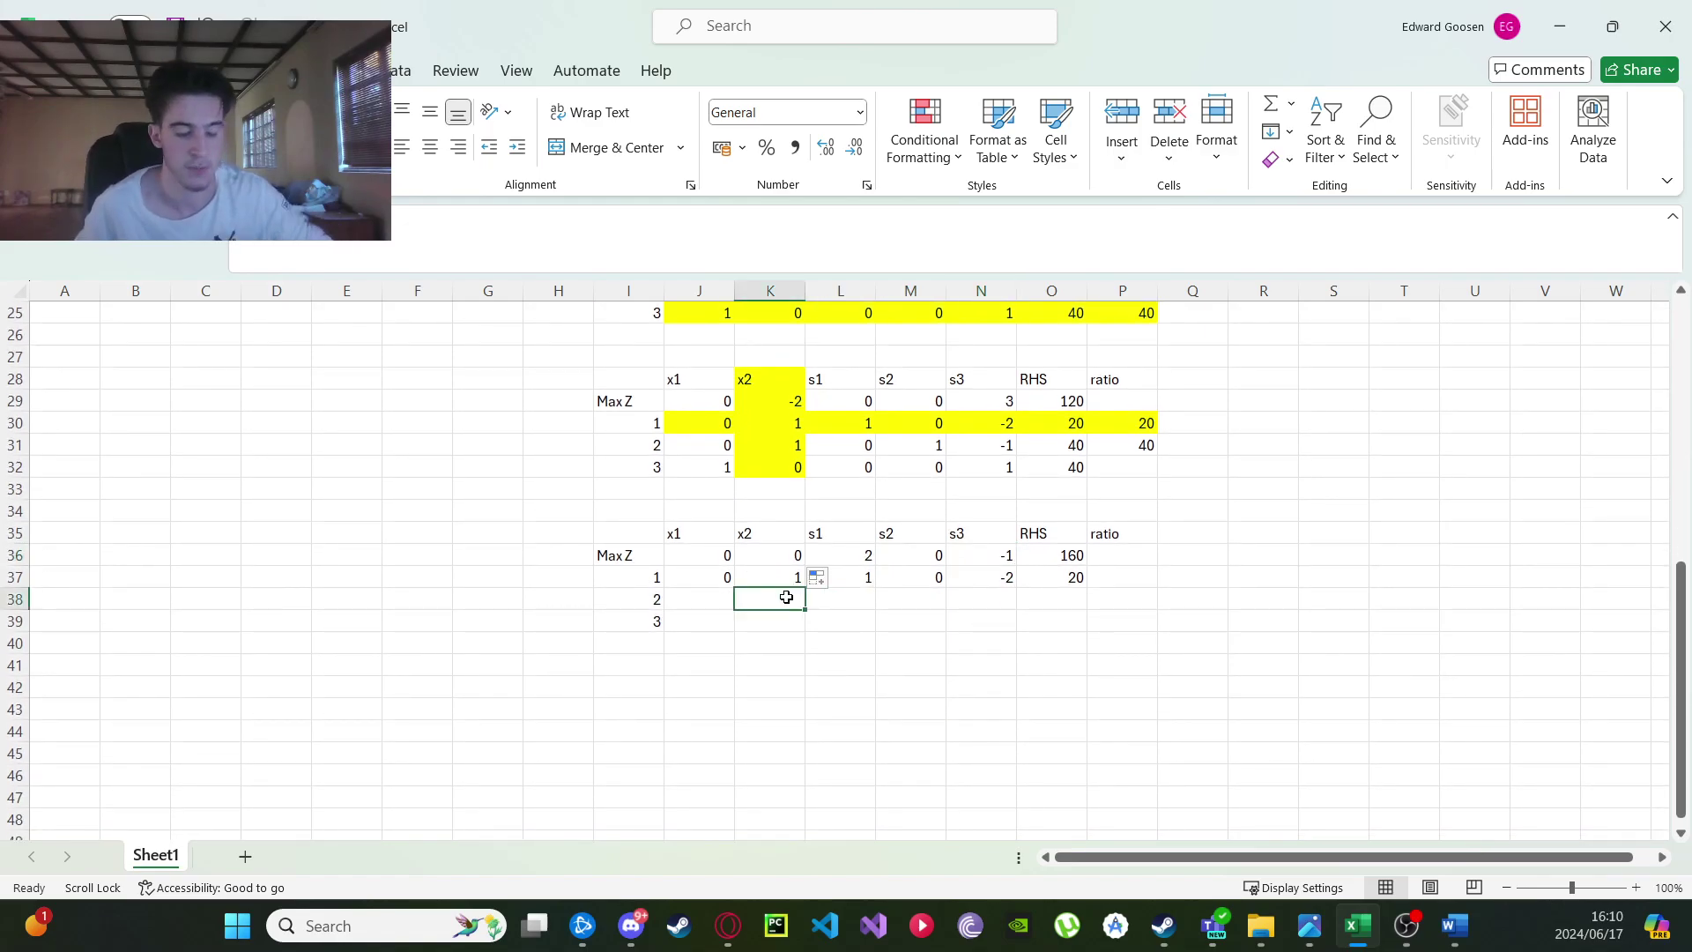
type("=")
left_click(788, 451)
type("-")
left_click(785, 445)
key("F4")
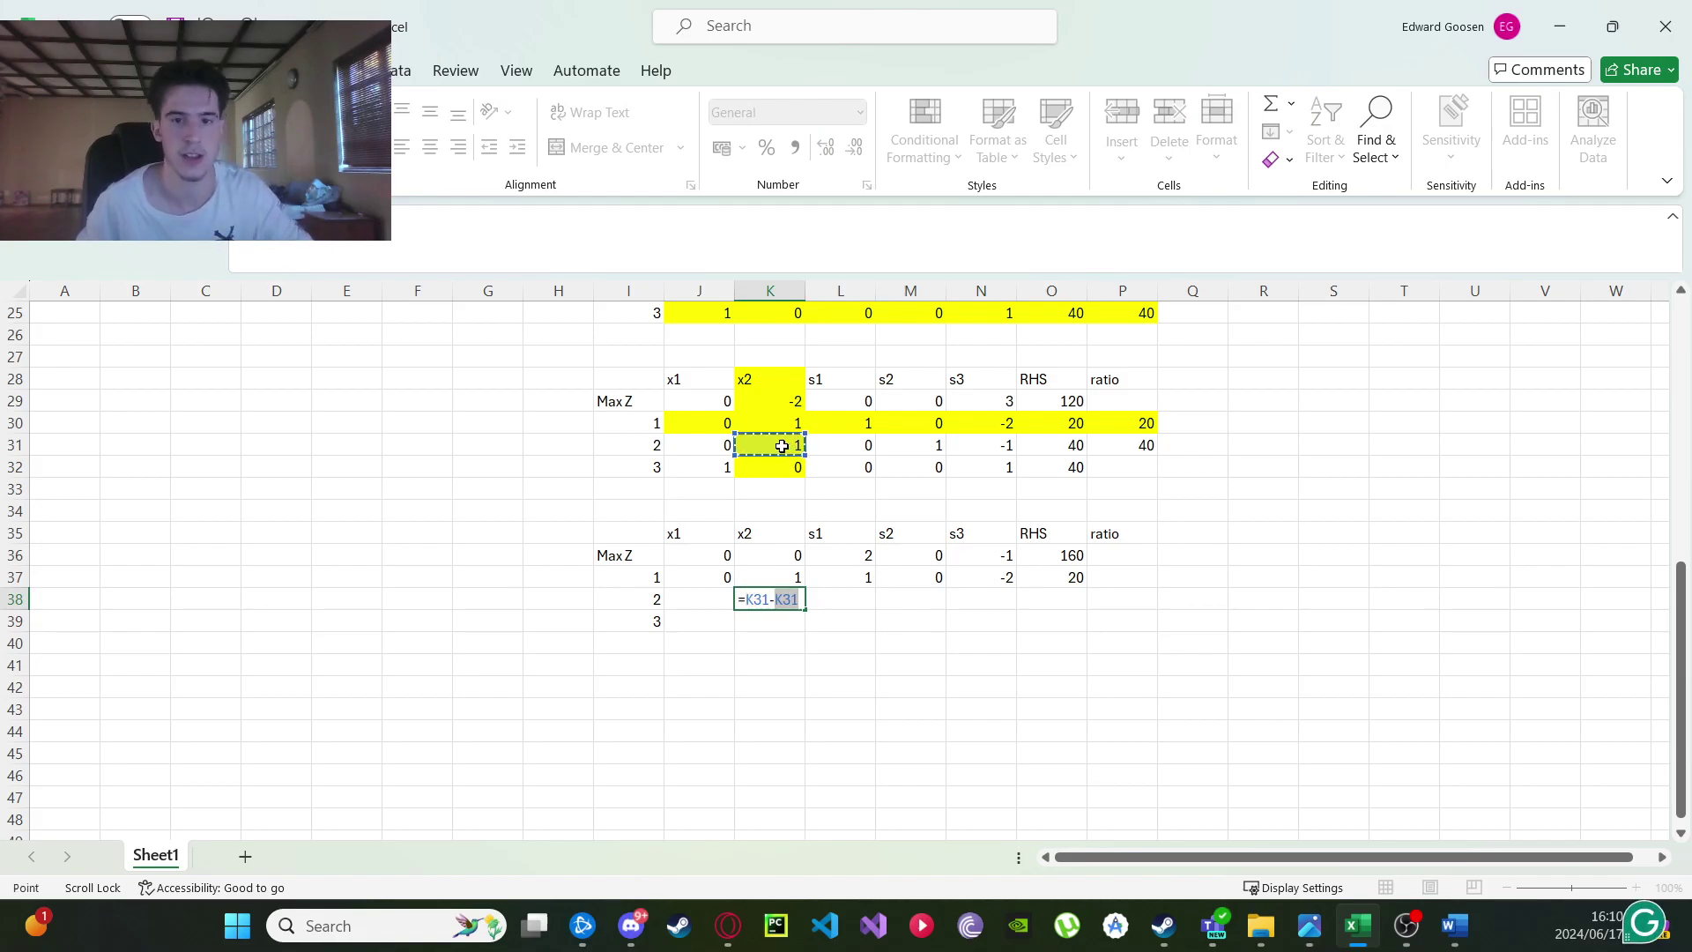
type("*")
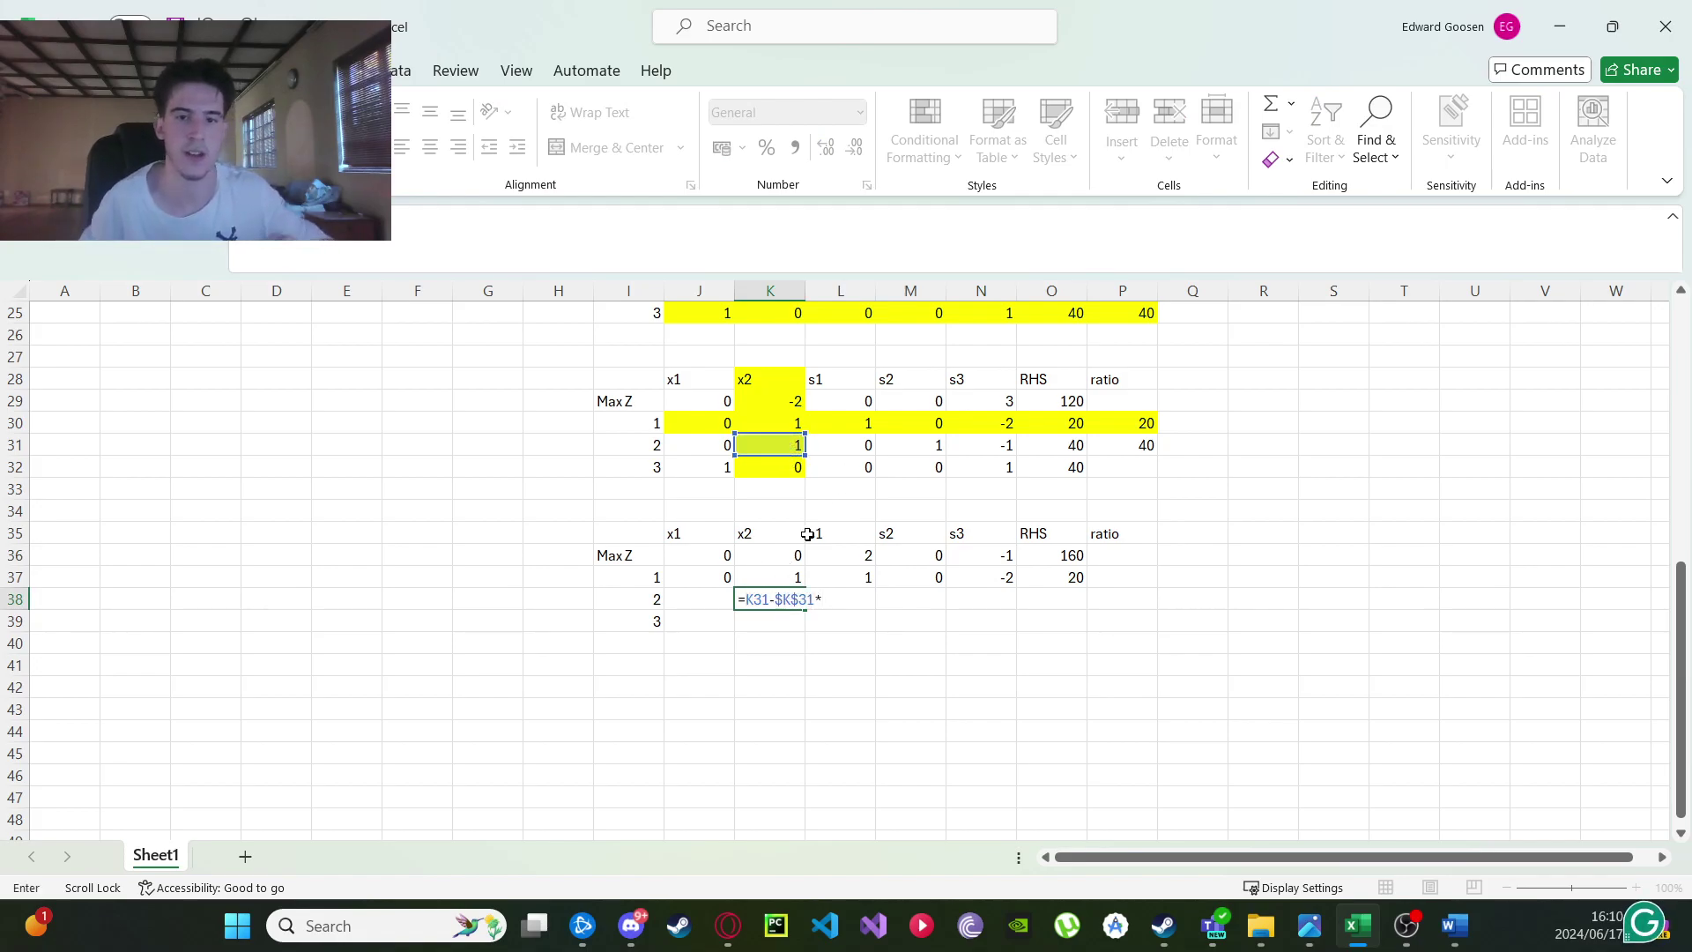
left_click(791, 579)
key("Return")
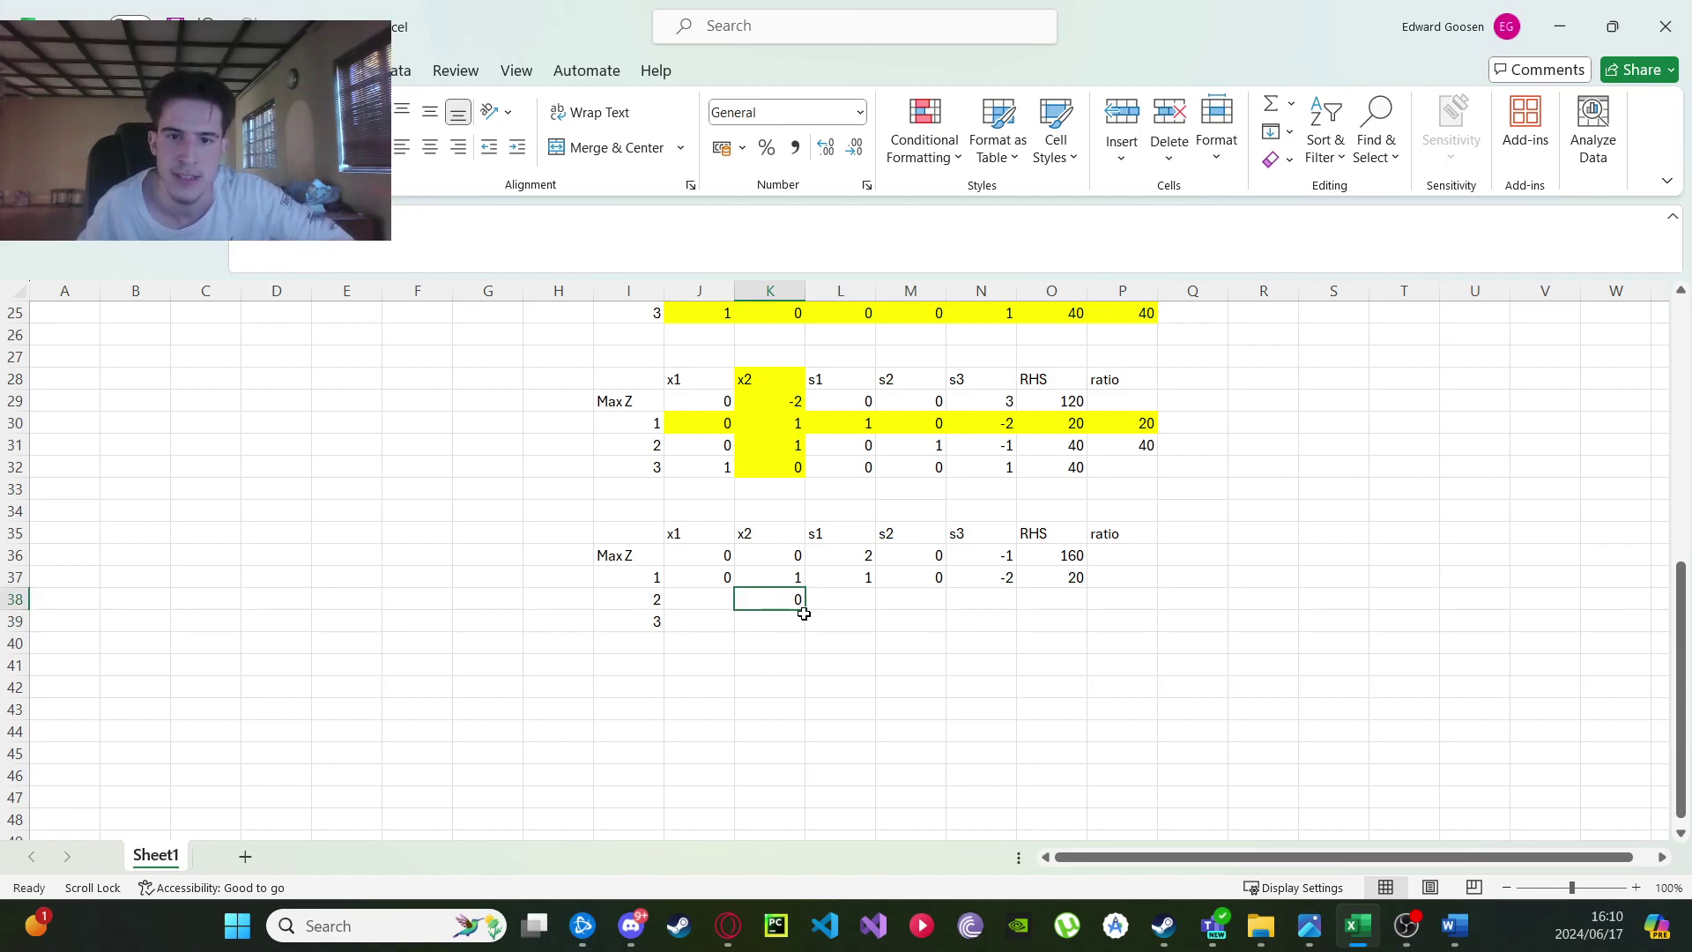
Fill the K38 formula across to O38 and back to J38 to complete the constraint 2 row.
left_click_drag(793, 618, 919, 610)
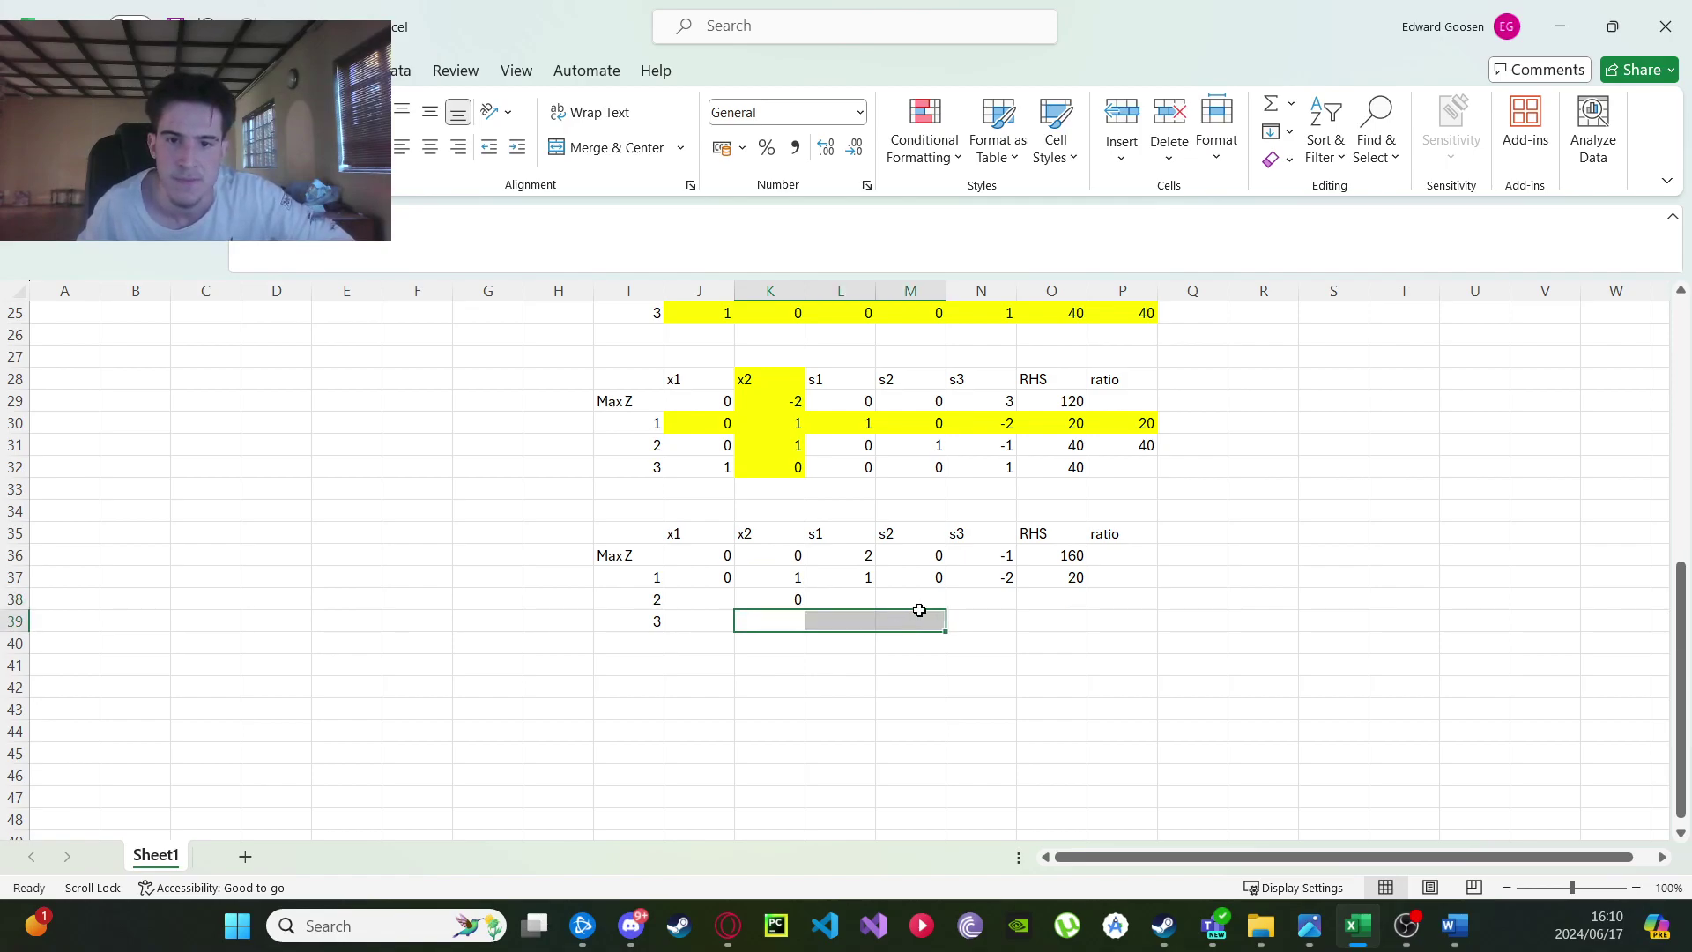
left_click(797, 600)
left_click_drag(806, 610, 1086, 607)
left_click(998, 684)
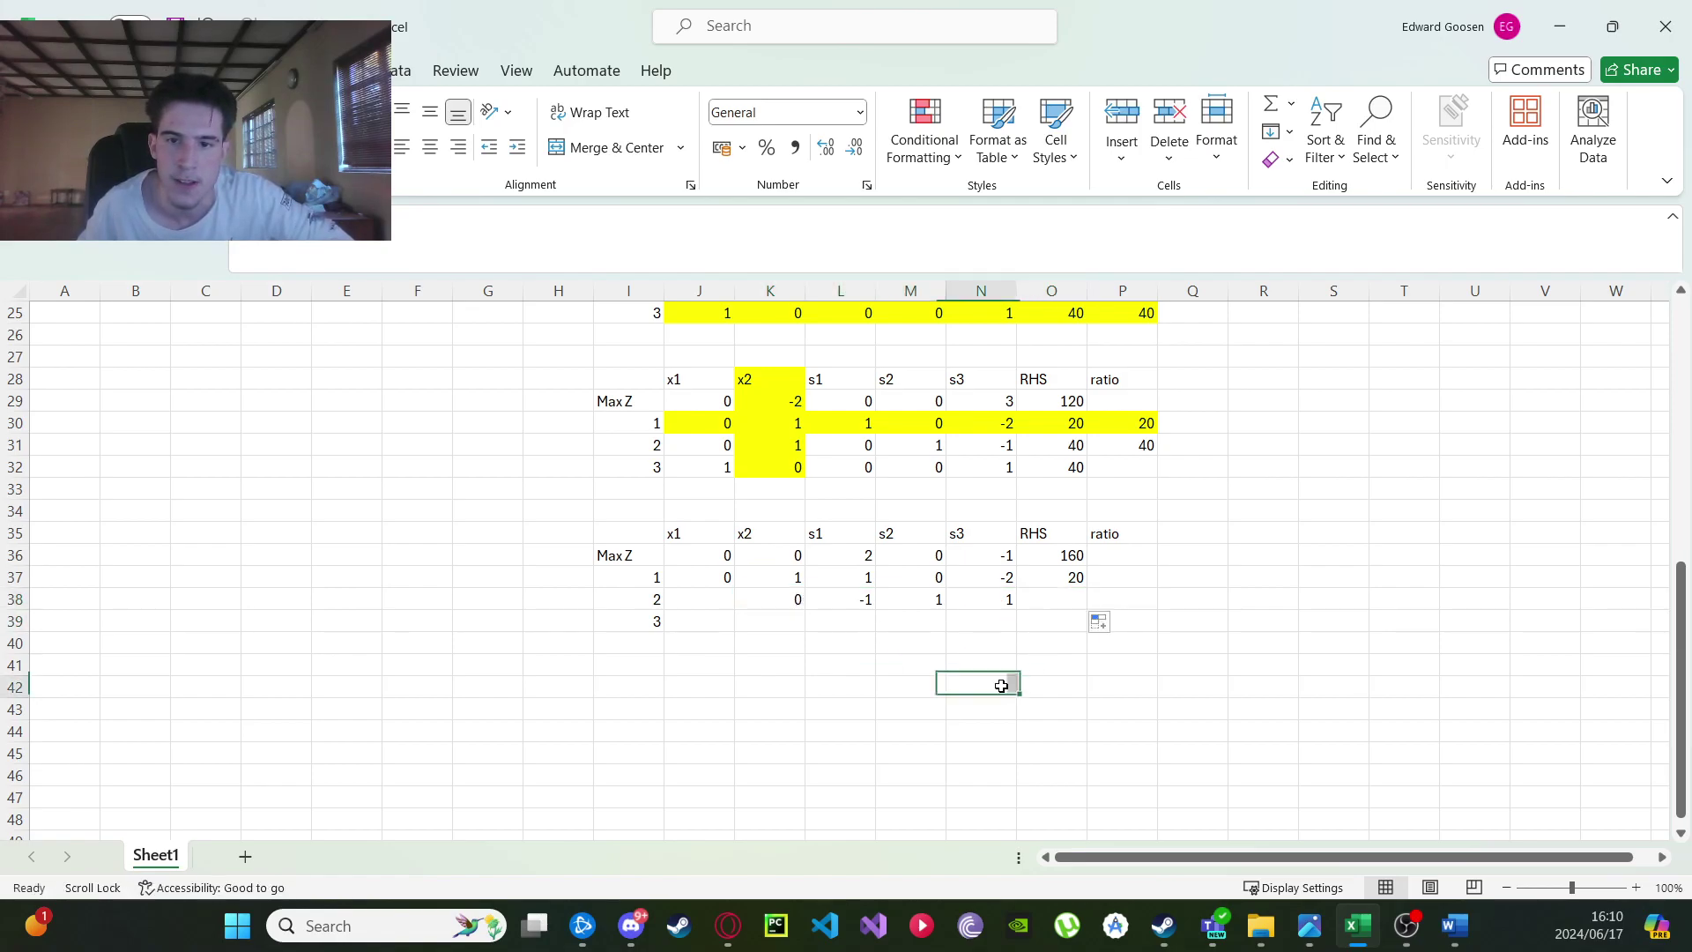
left_click(800, 600)
left_click_drag(807, 607, 696, 606)
Enter the constraint 3 row formula =K32-$K$32*K37 in K39.
left_click(769, 629)
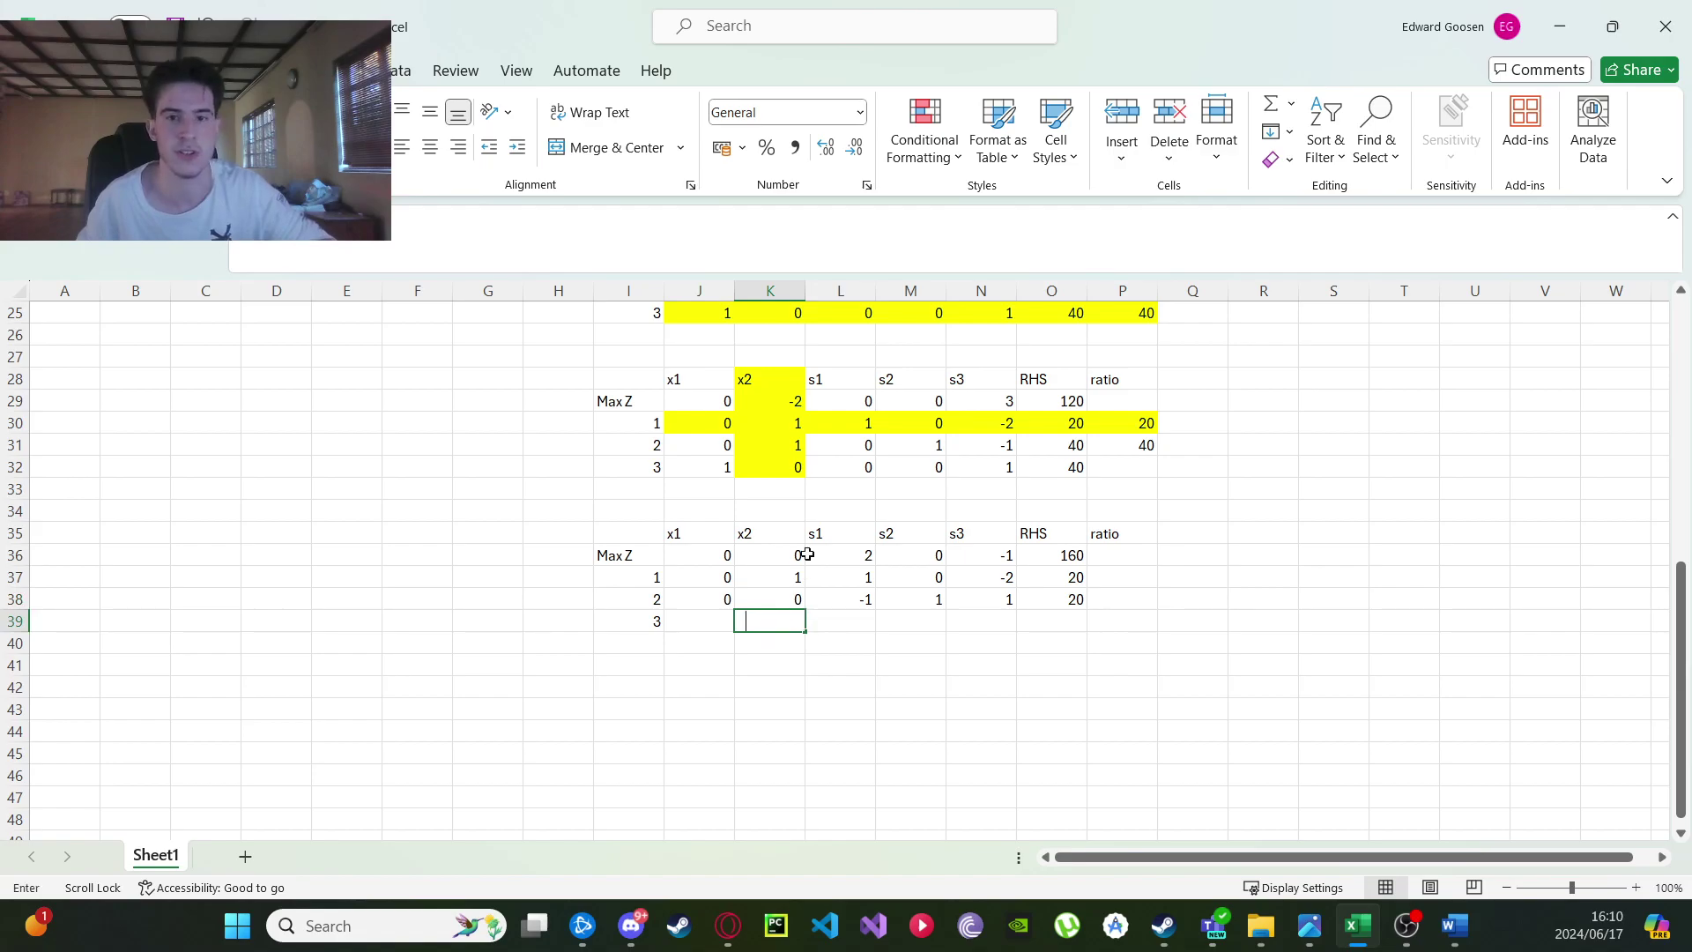
type("=")
left_click(780, 470)
type("-")
left_click(781, 470)
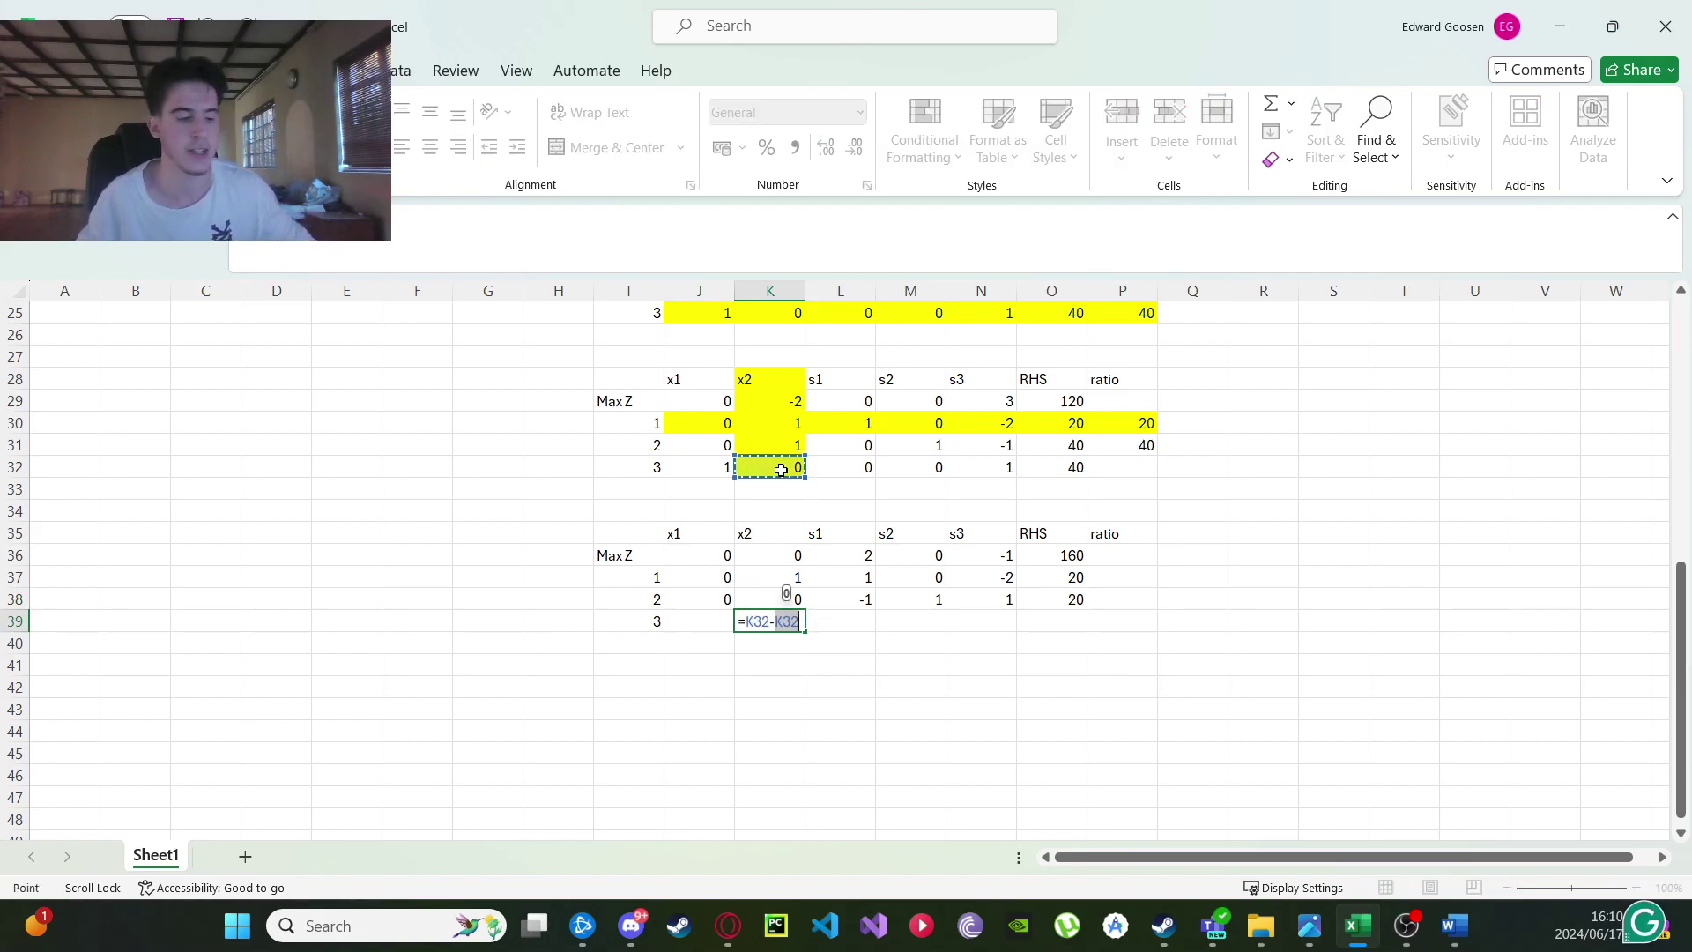
key("F4")
type("*")
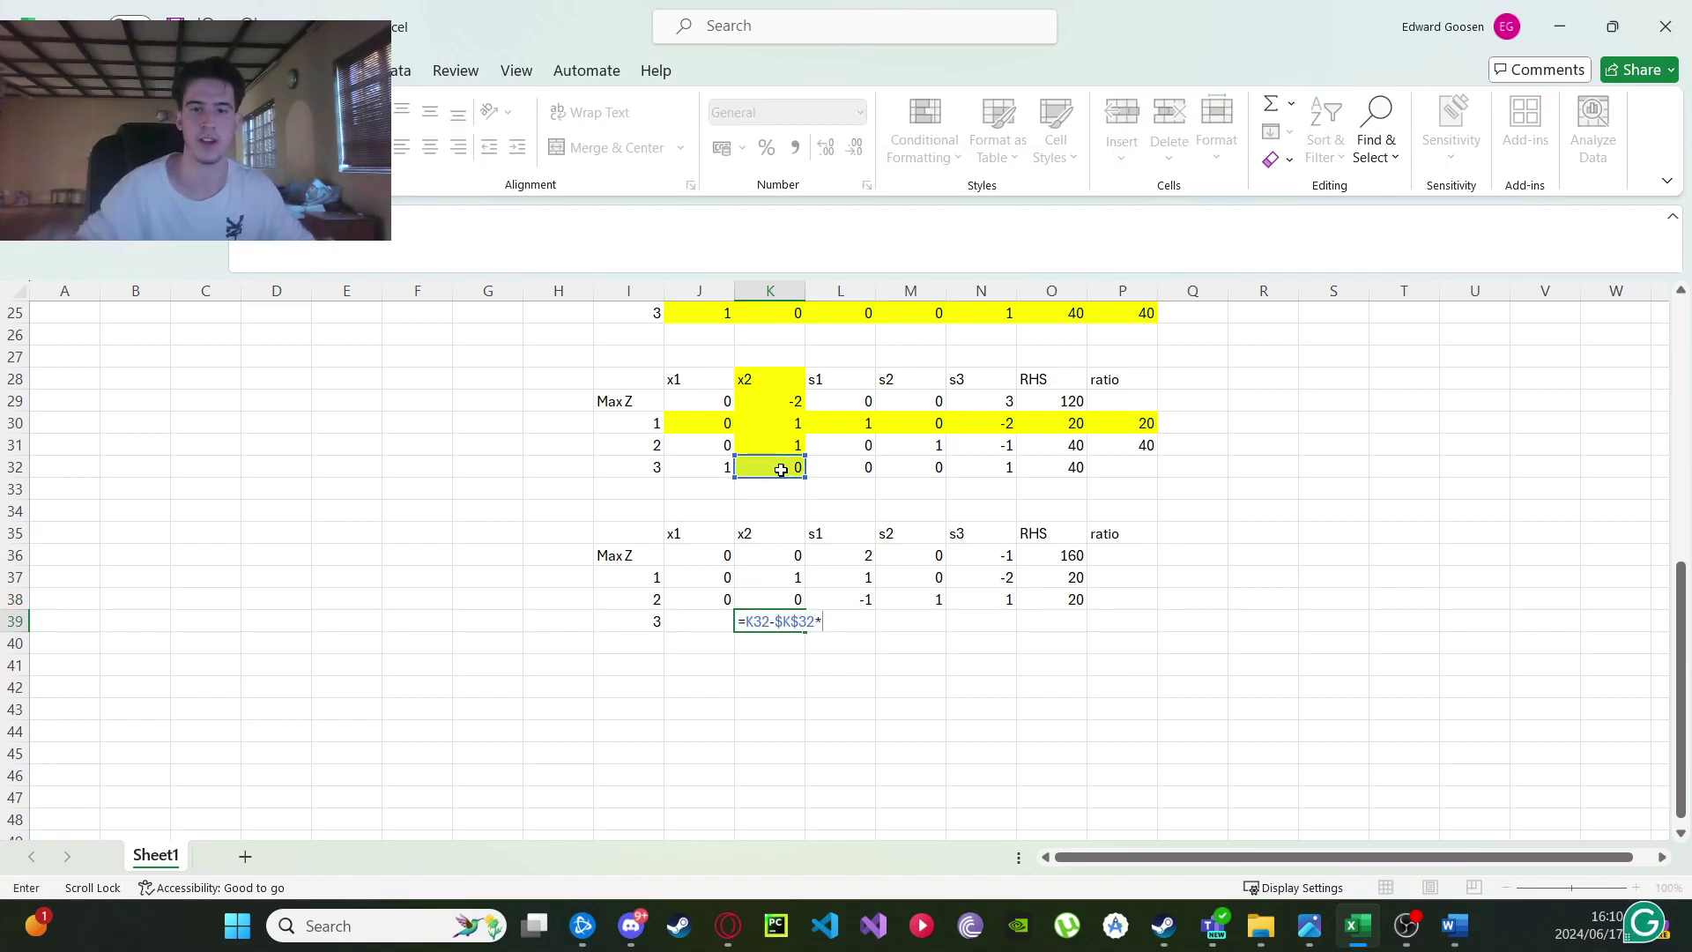
left_click(774, 576)
key("Return")
Fill the K39 formula across to O39 and back to J39 to complete the constraint 3 row.
left_click(797, 621)
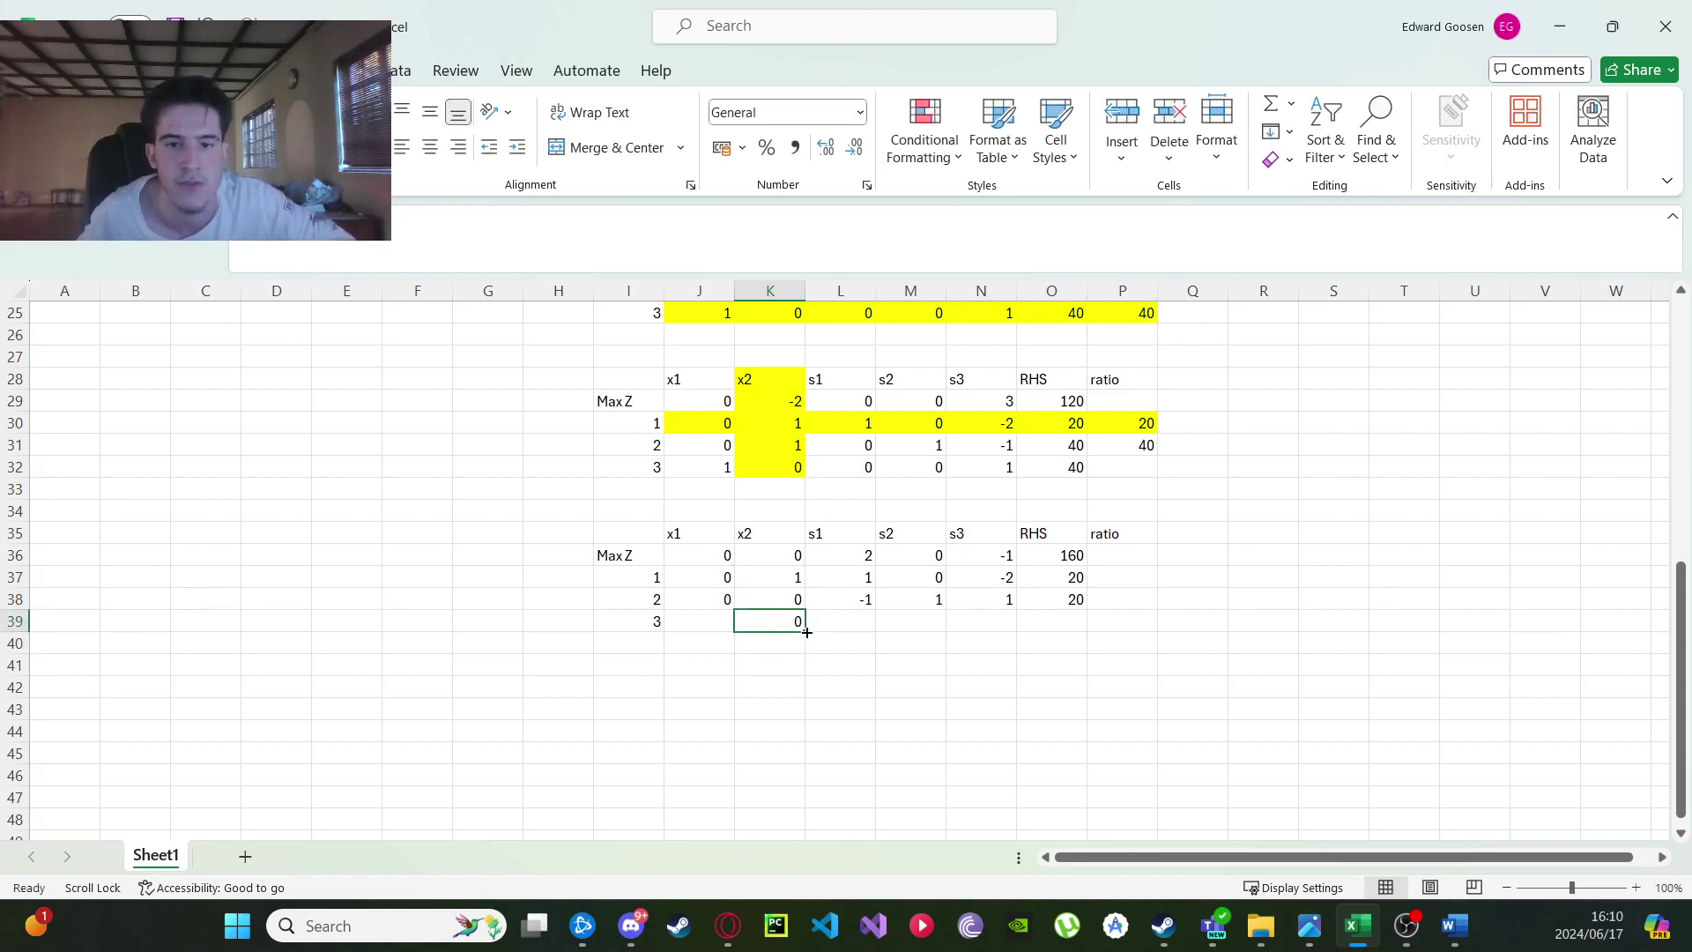
left_click_drag(805, 632, 1073, 626)
left_click(799, 626)
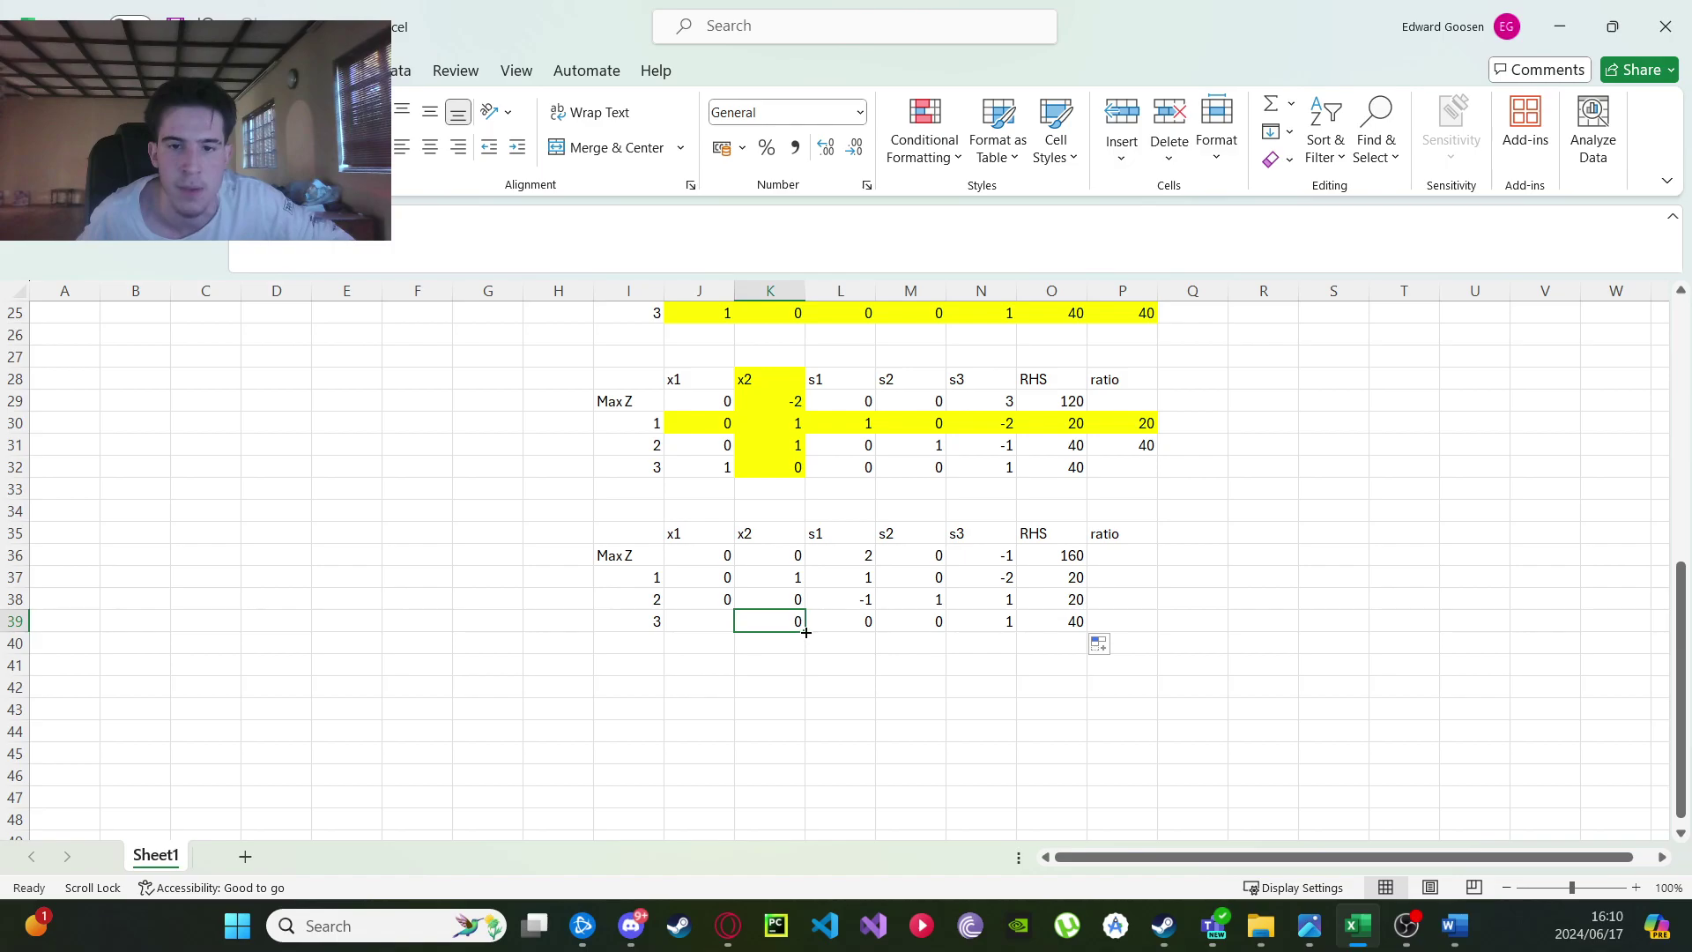
left_click_drag(806, 632, 694, 629)
left_click(856, 684)
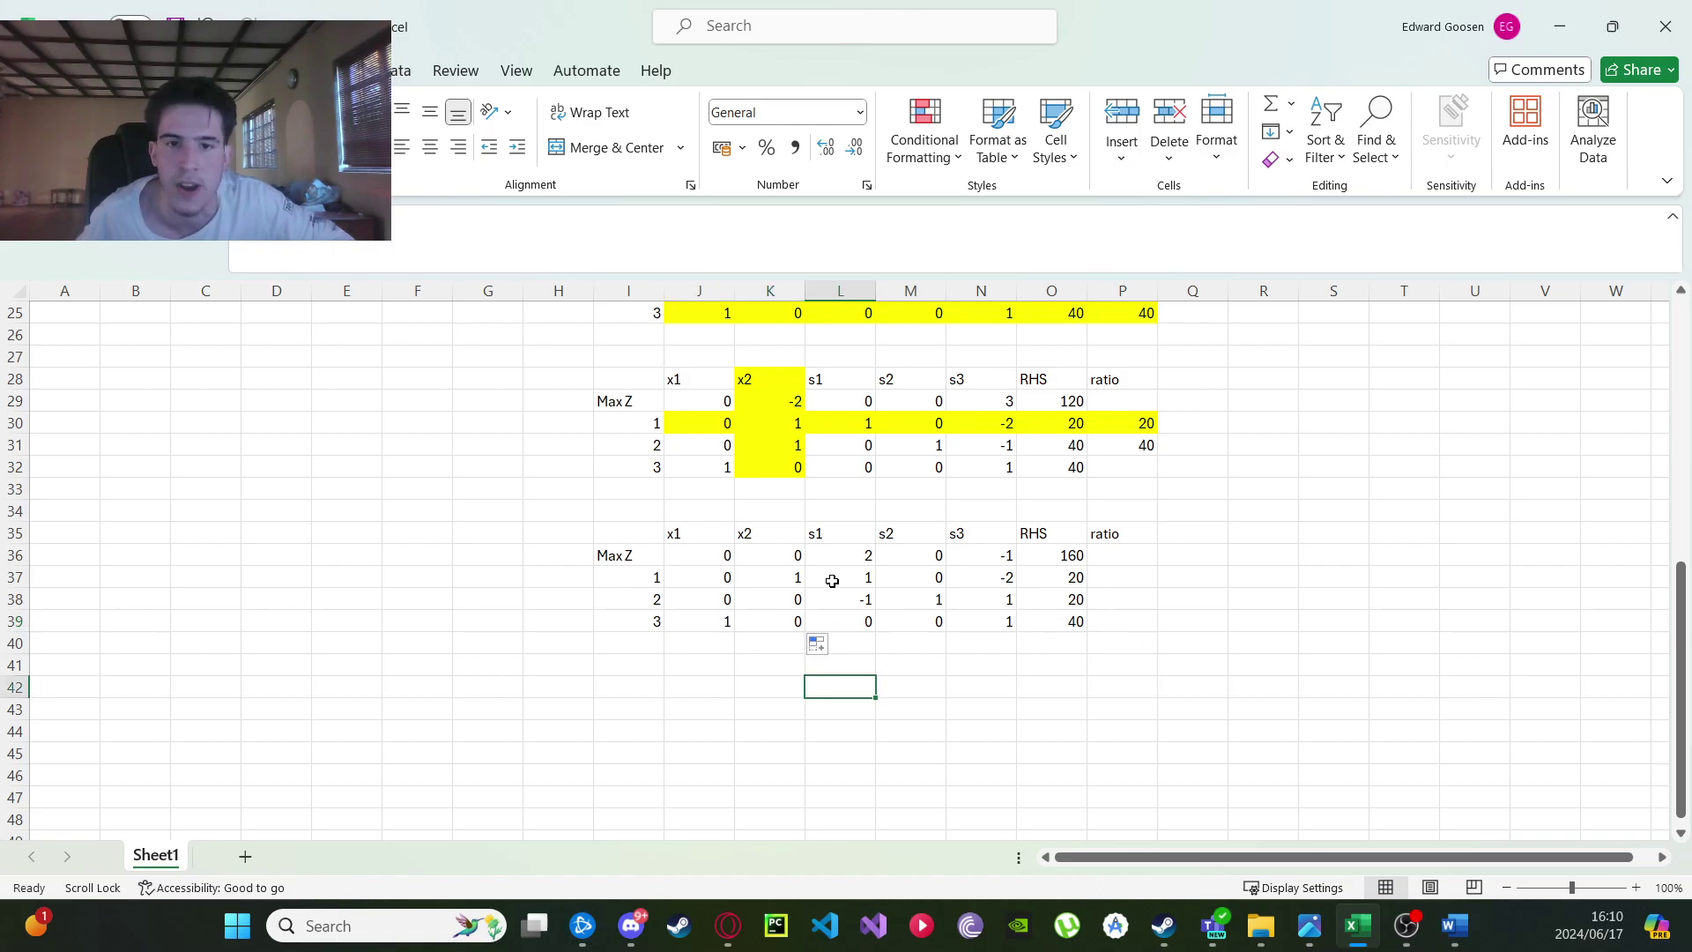
Highlight the s3 column N35:N39 of the third tableau in yellow as the pivot column.
scroll(832, 580, "down", 1)
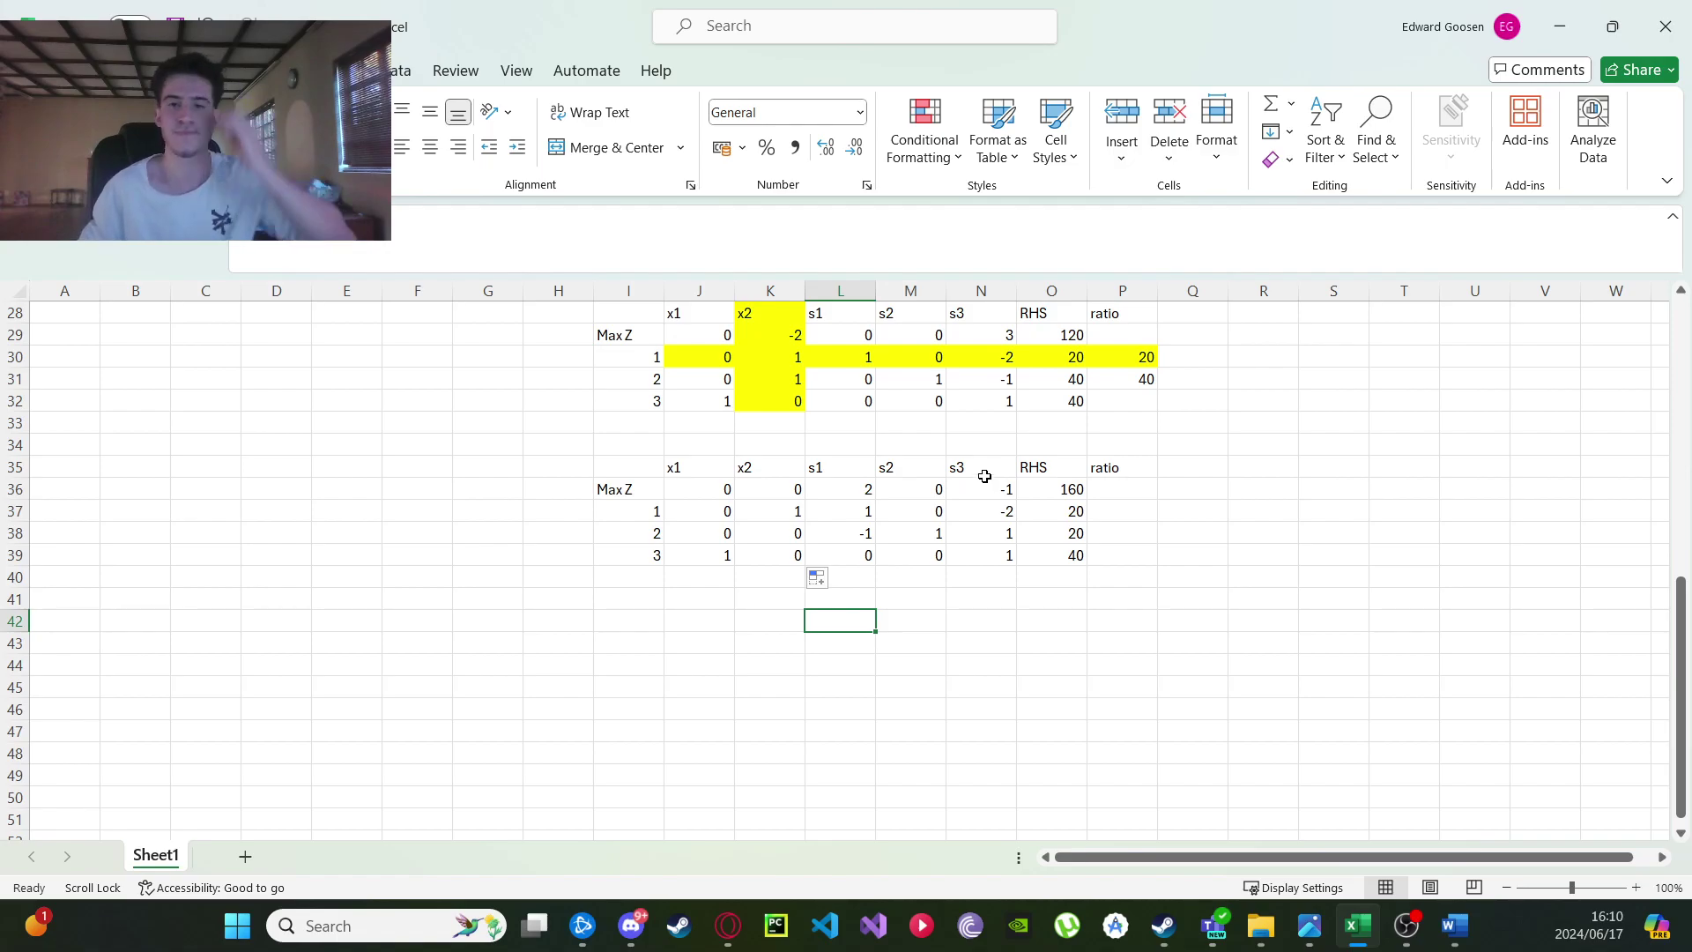
left_click_drag(990, 471, 995, 556)
right_click(993, 504)
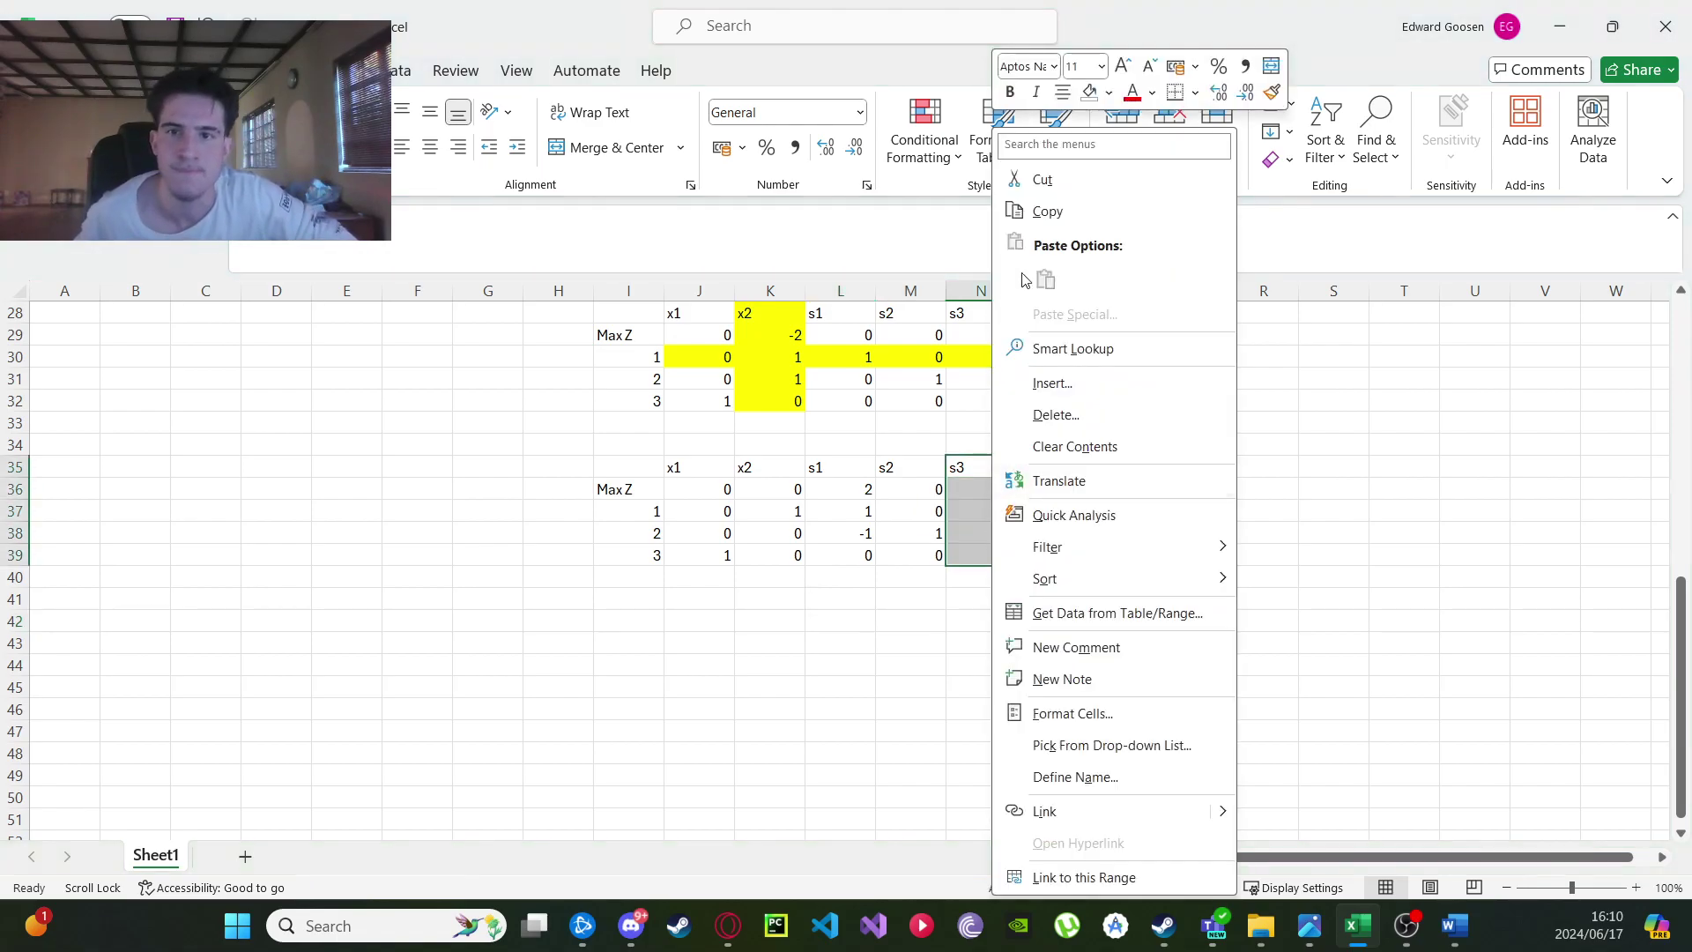
left_click(1108, 92)
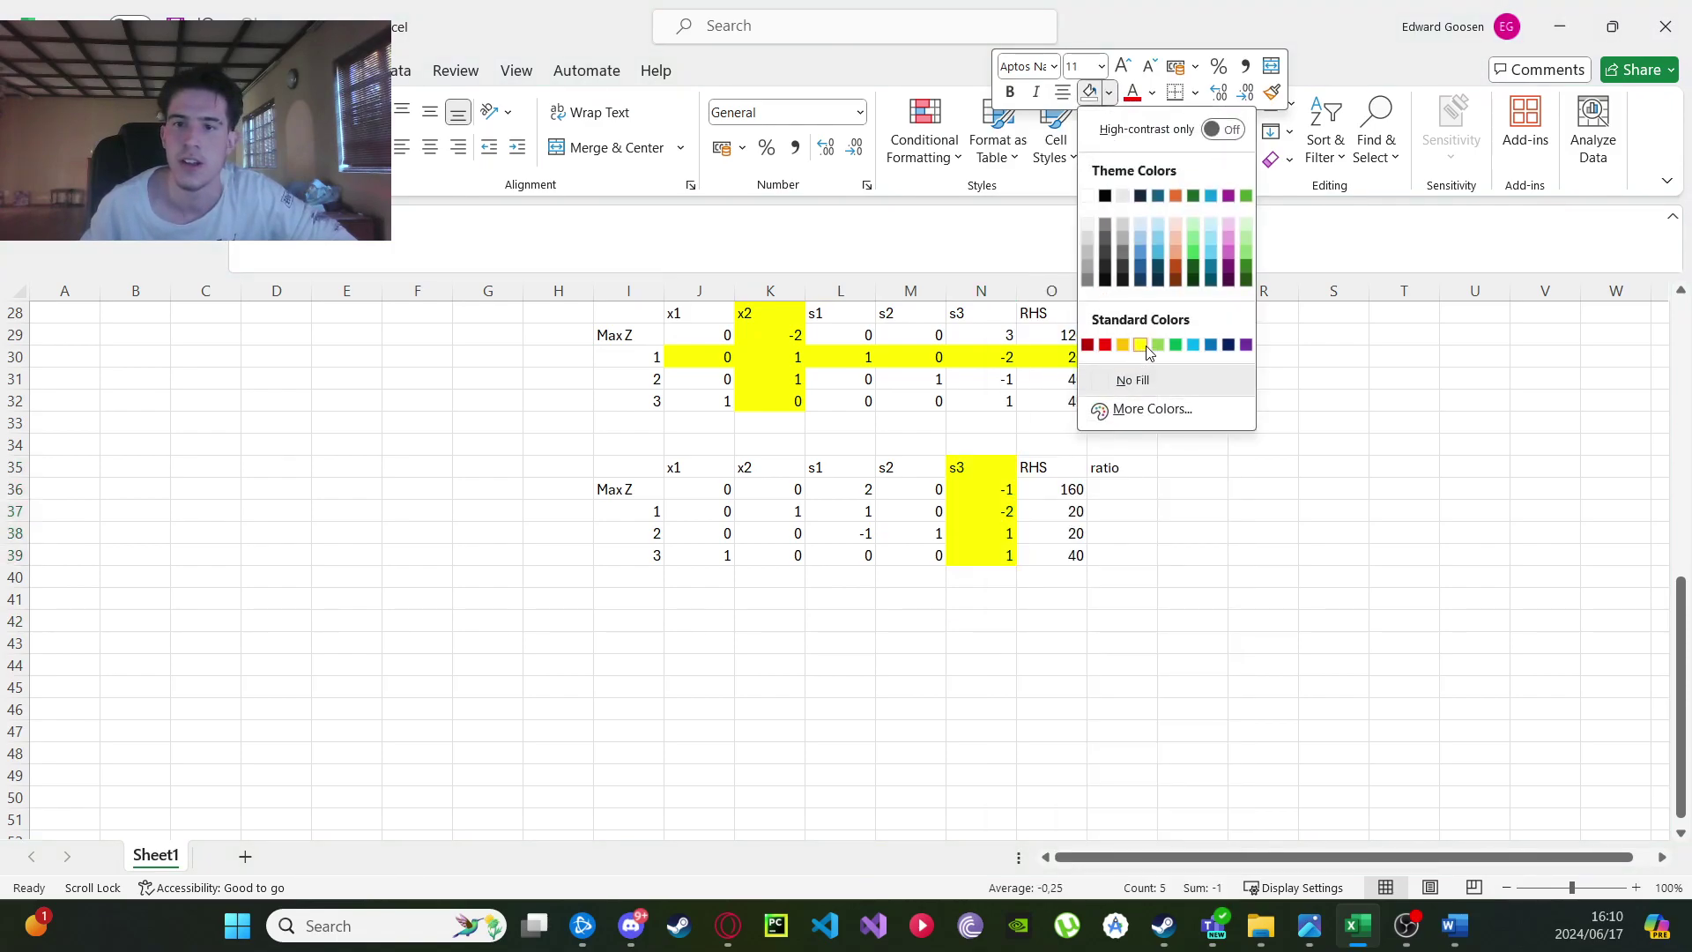
left_click(1140, 344)
left_click(1144, 532)
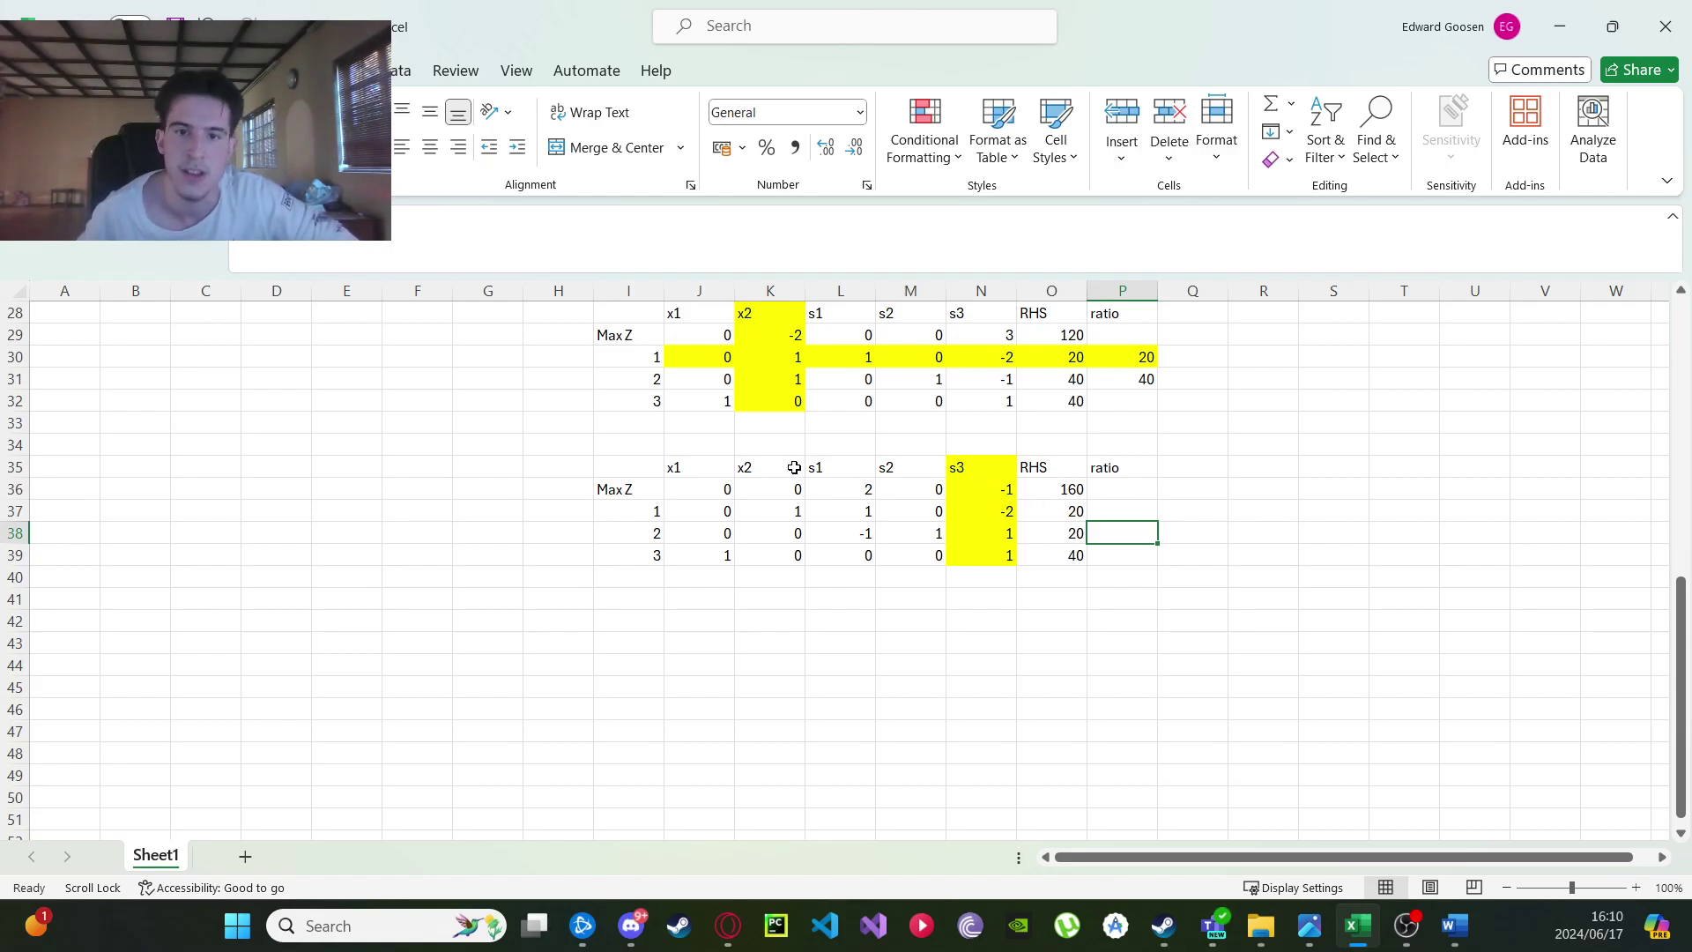
left_click_drag(797, 468, 798, 553)
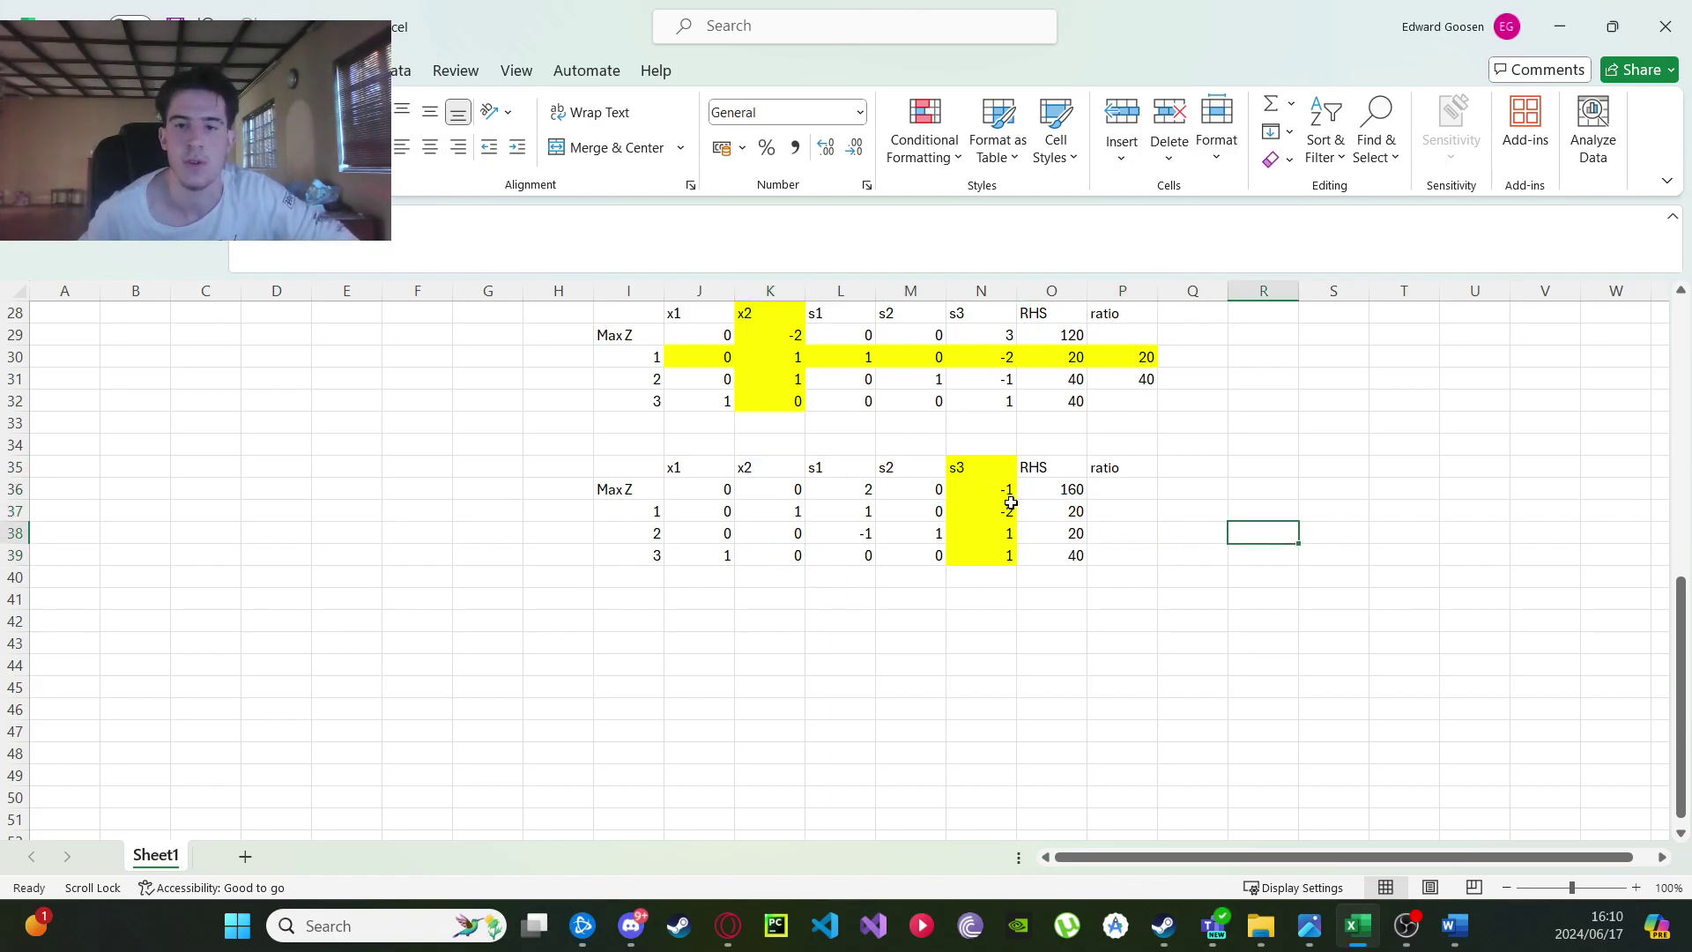
left_click(994, 489)
left_click(1260, 513)
Enter the ratio formula =O37/N37 in P37 and fill it down to P39.
left_click(1125, 516)
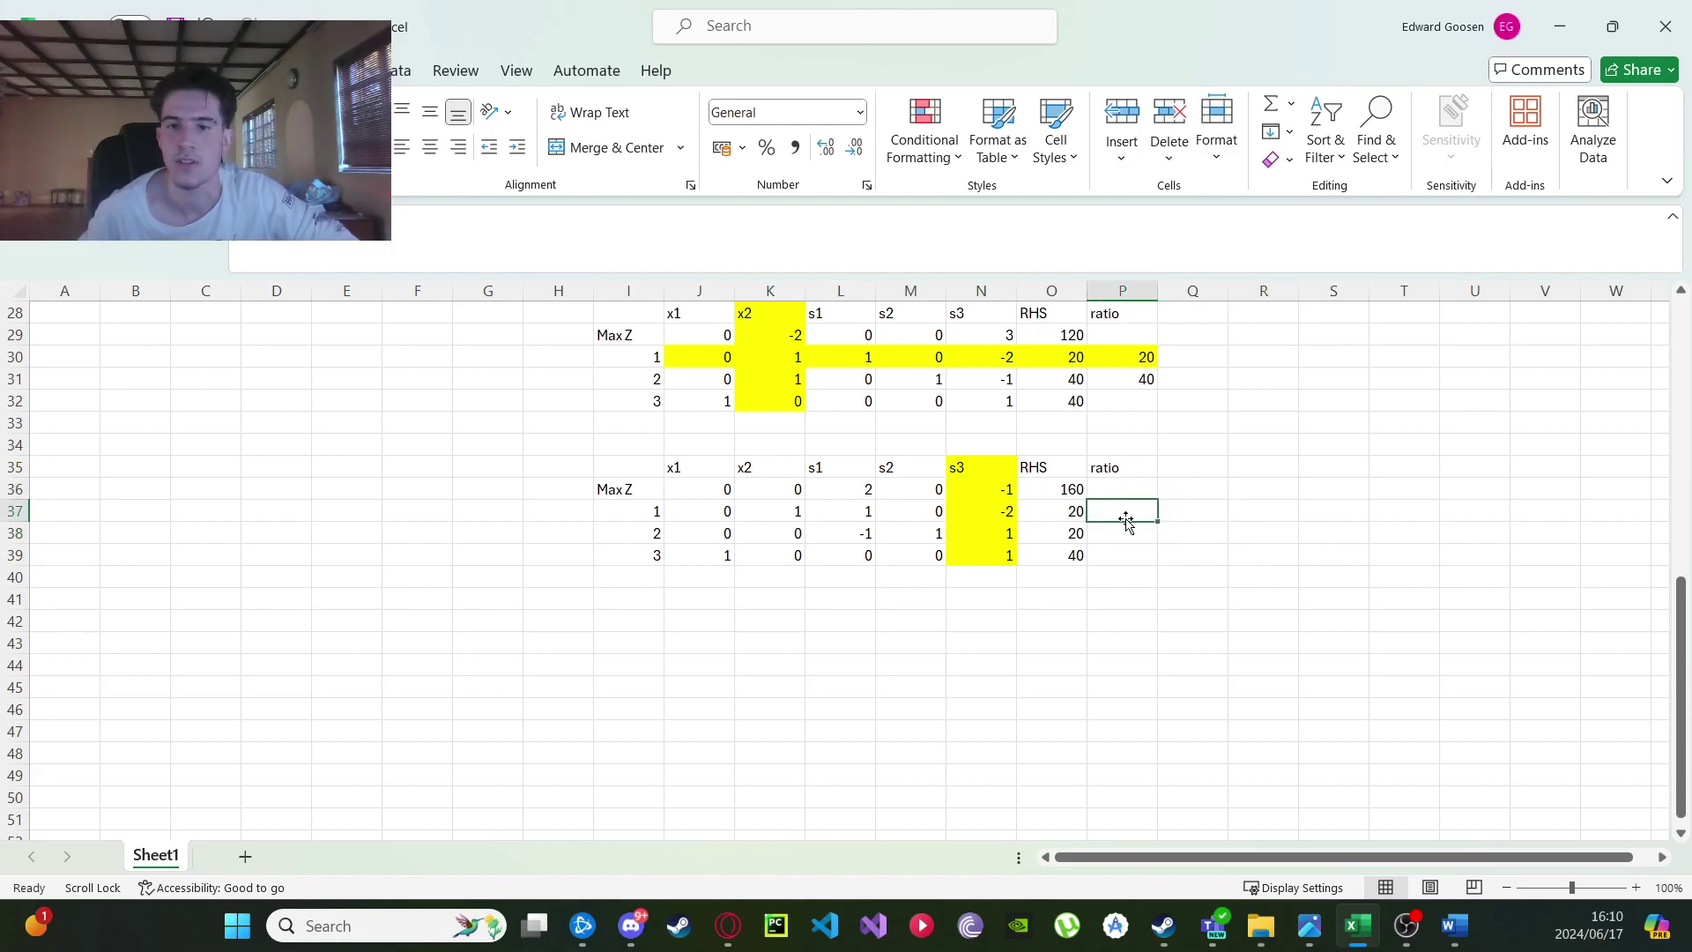
type("=")
left_click(1076, 510)
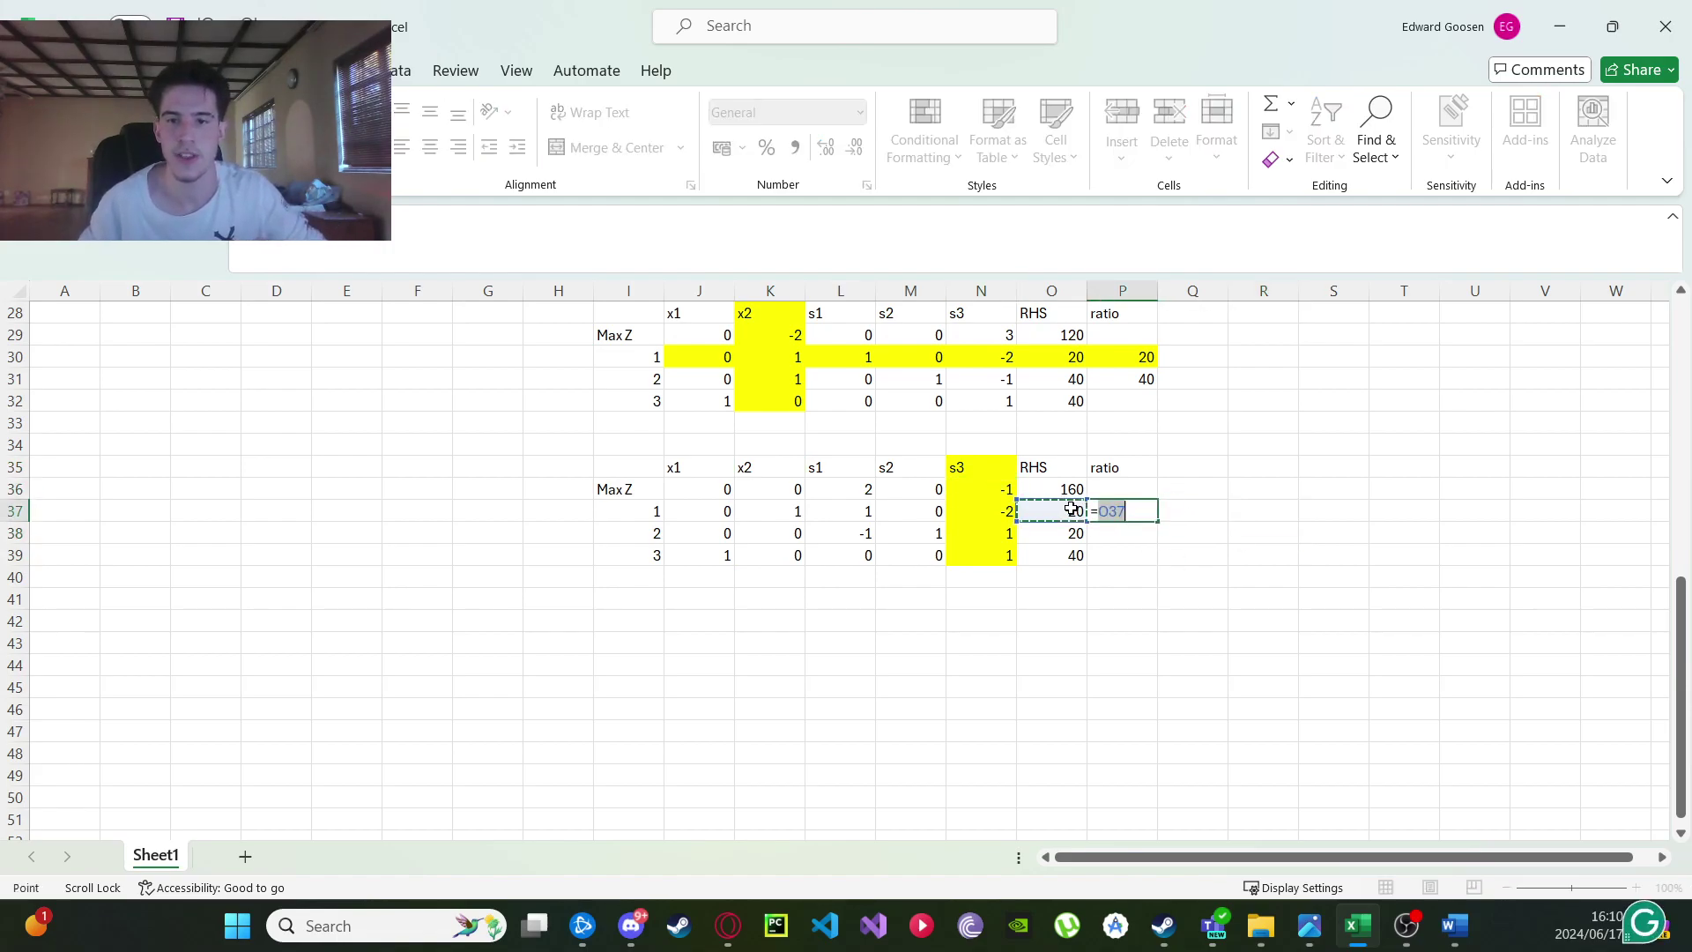
type("/")
left_click(1002, 511)
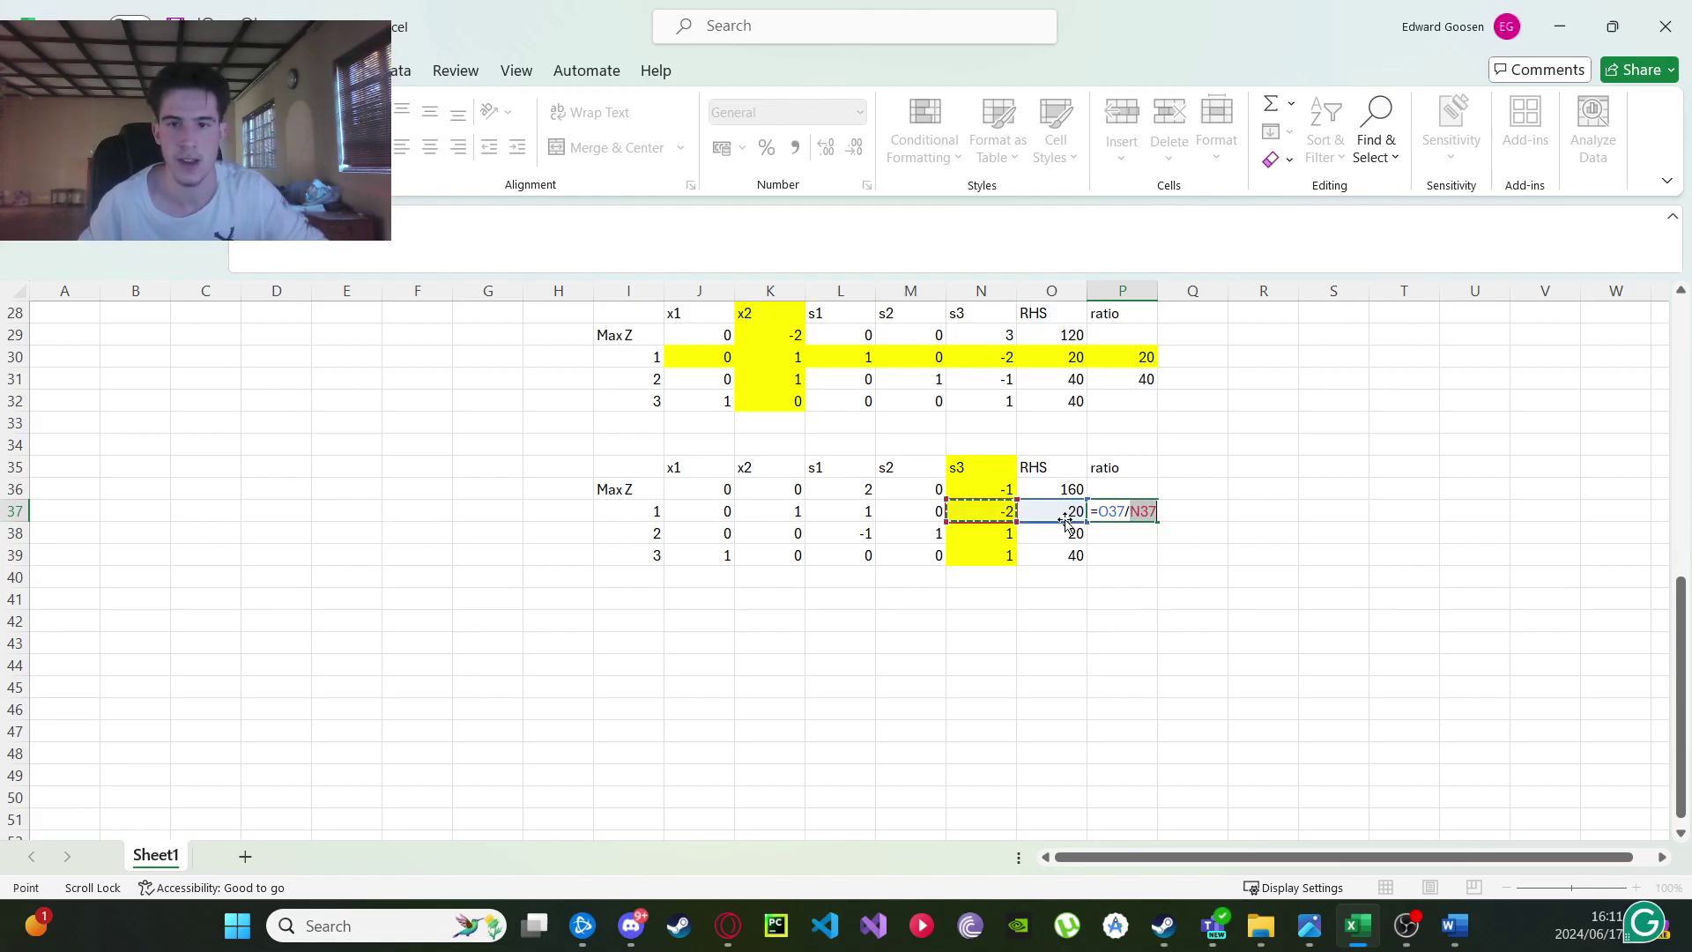
key("Return")
left_click(1145, 510)
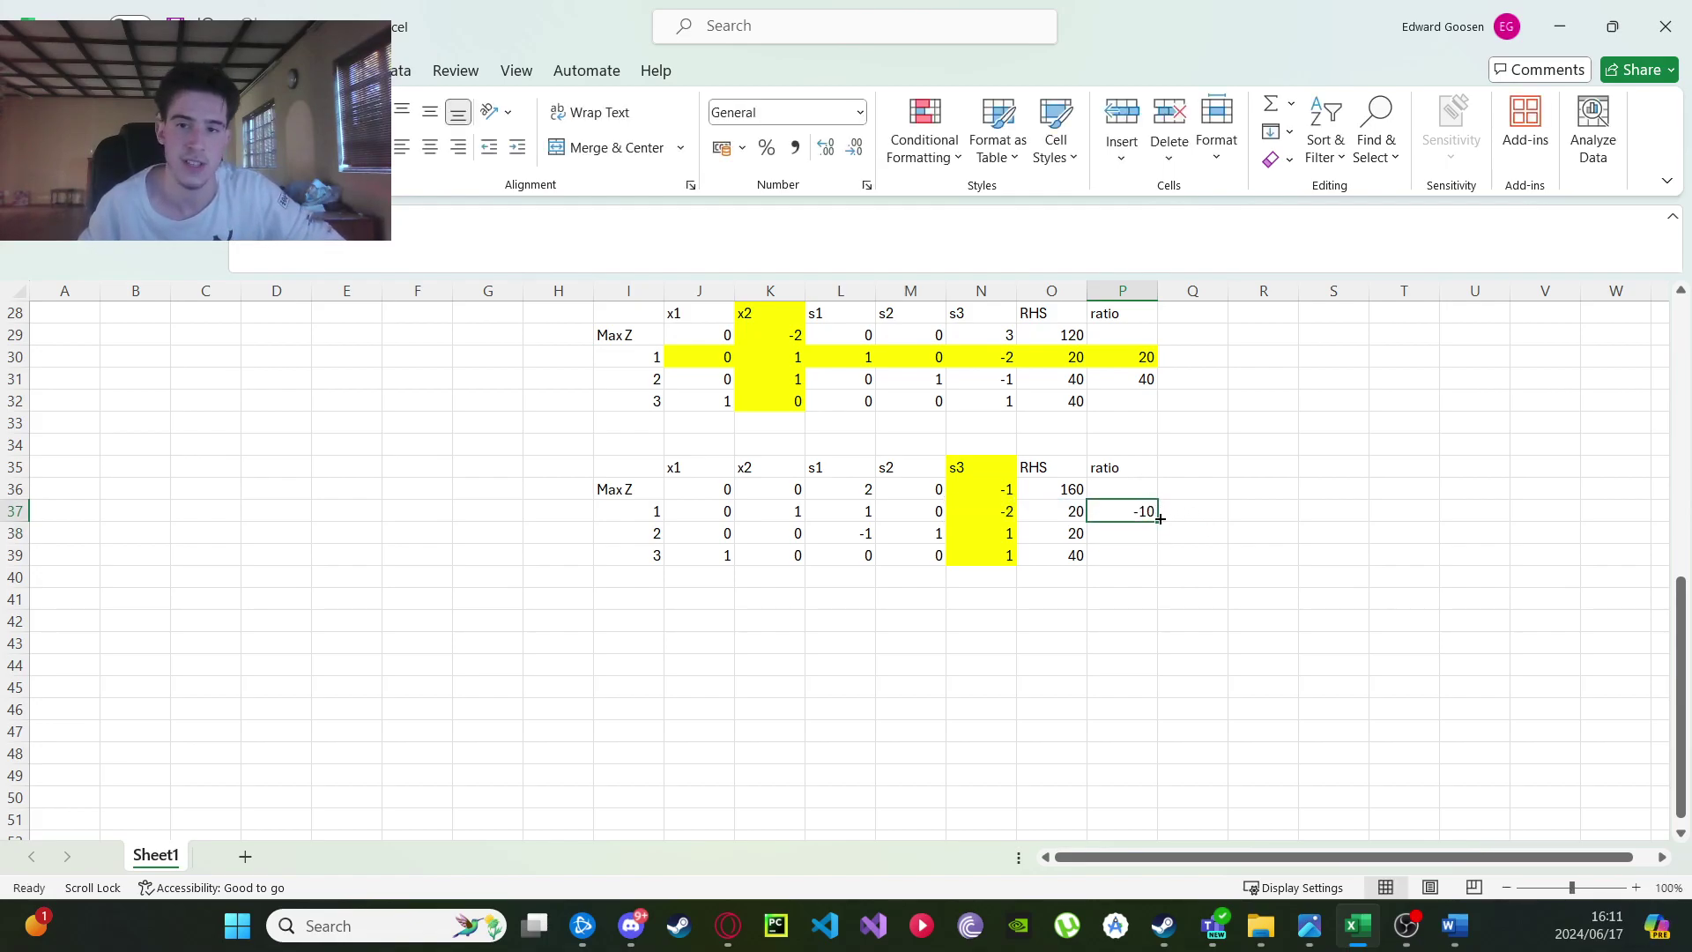
left_click_drag(1160, 519, 1152, 559)
left_click(1247, 559)
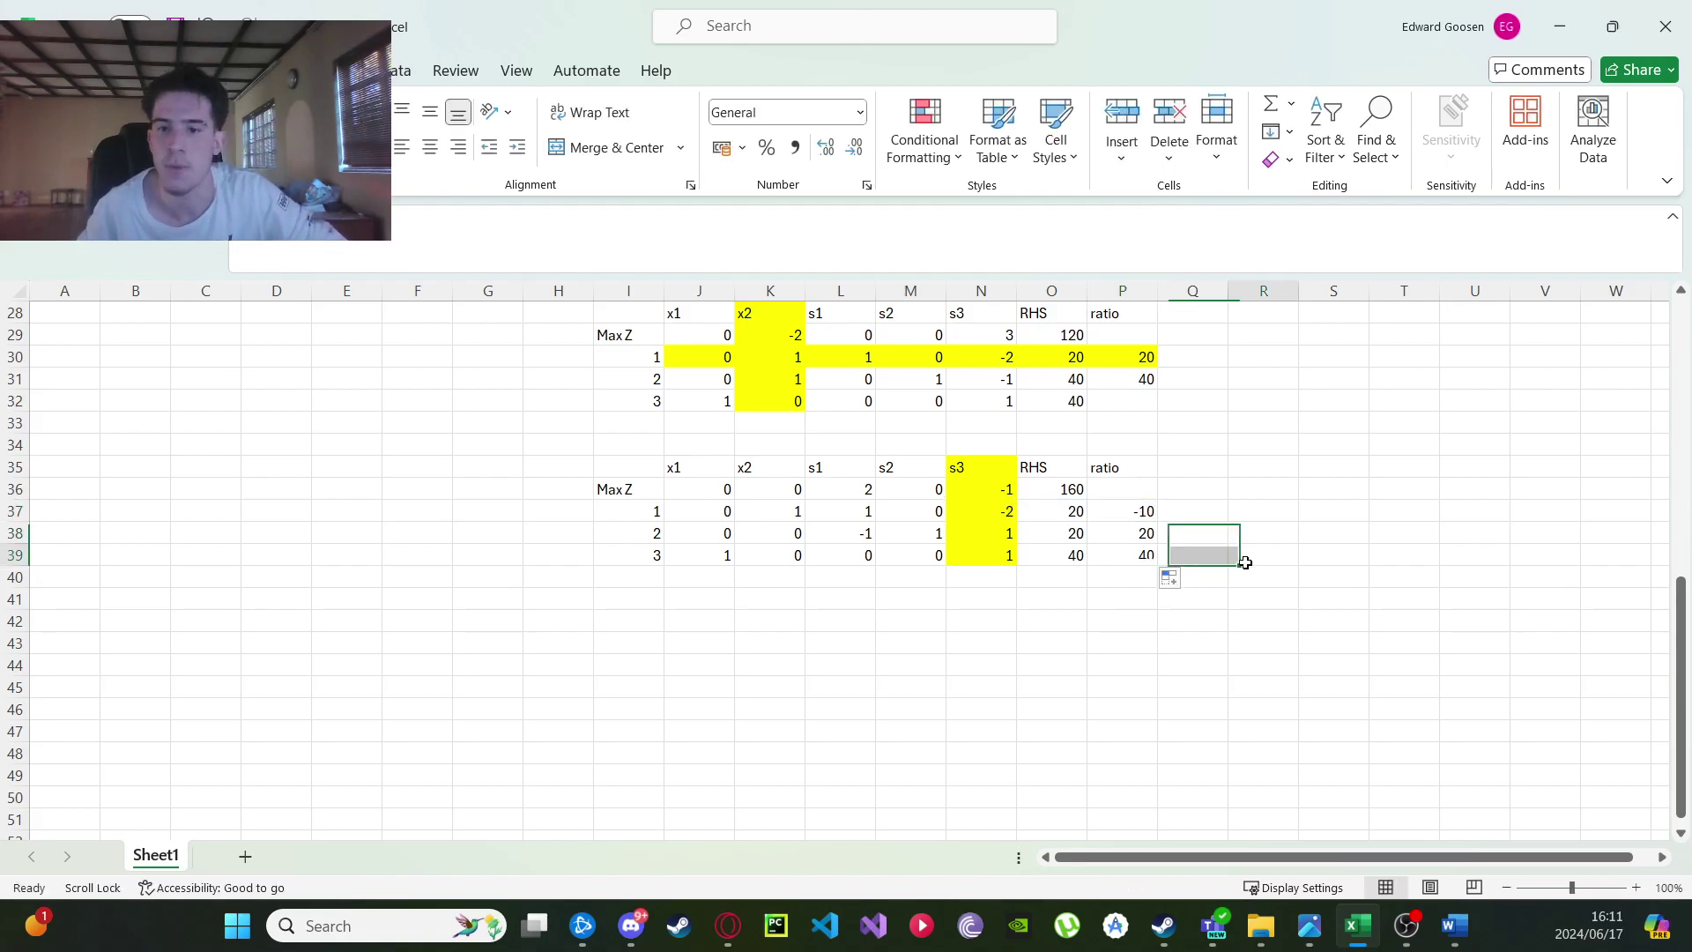
Delete the negative constraint 1 ratio from P37 in the third tableau.
left_click(1147, 515)
key("Delete")
left_click(1269, 532)
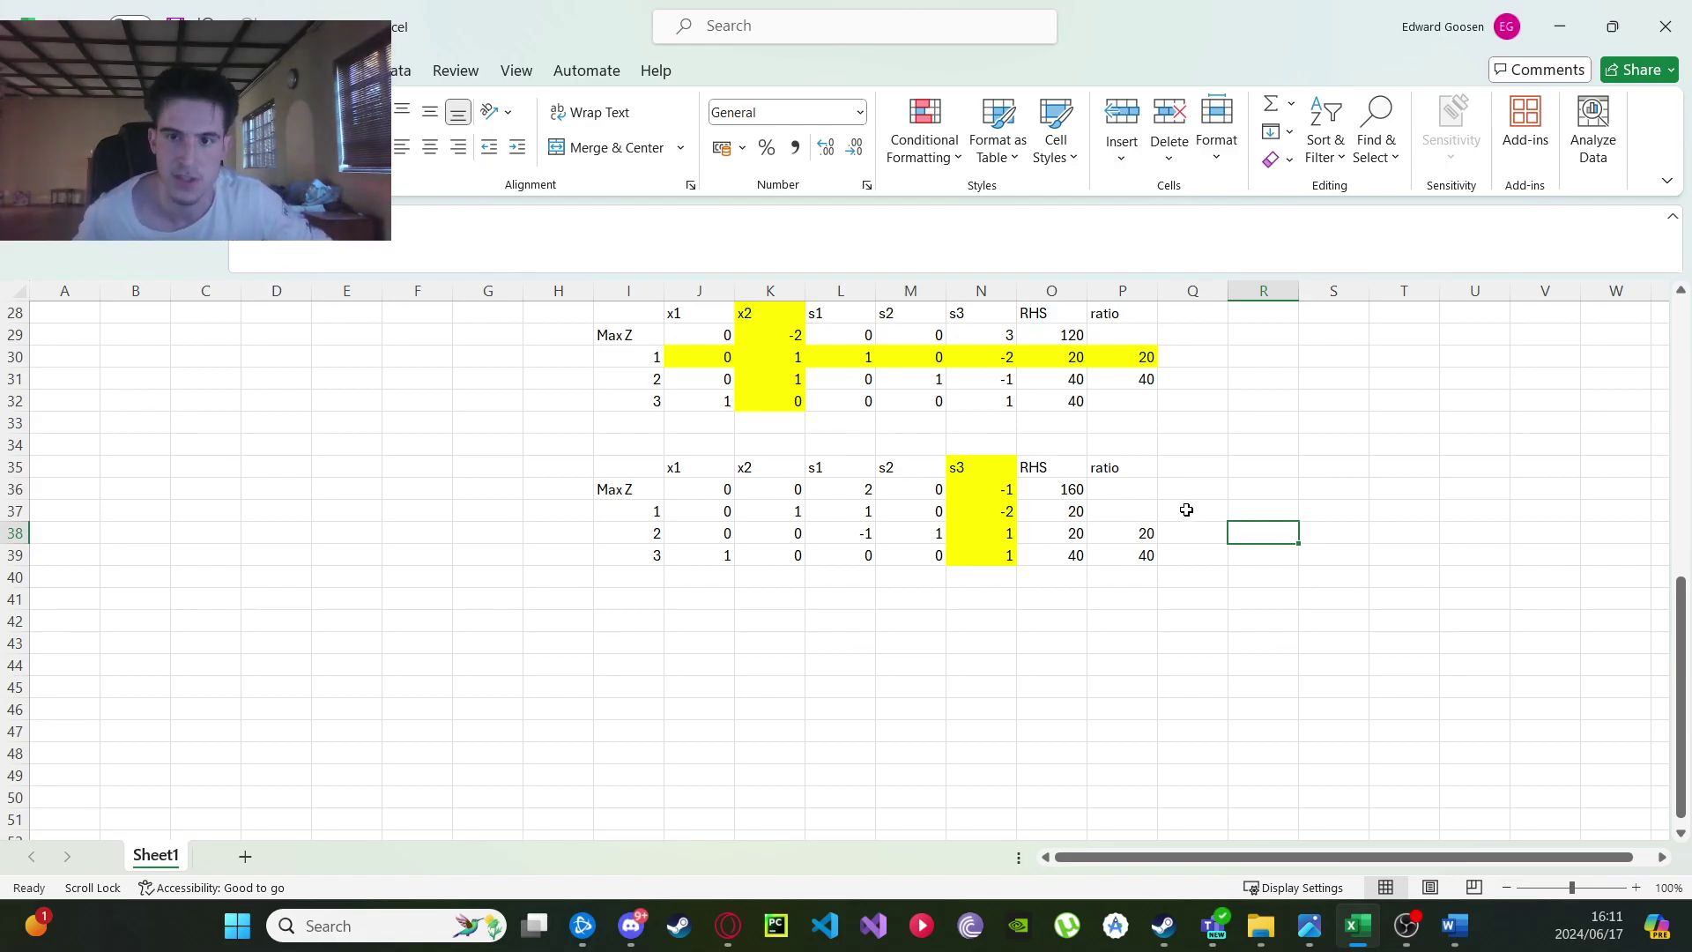
scroll(1146, 532, "up", 2)
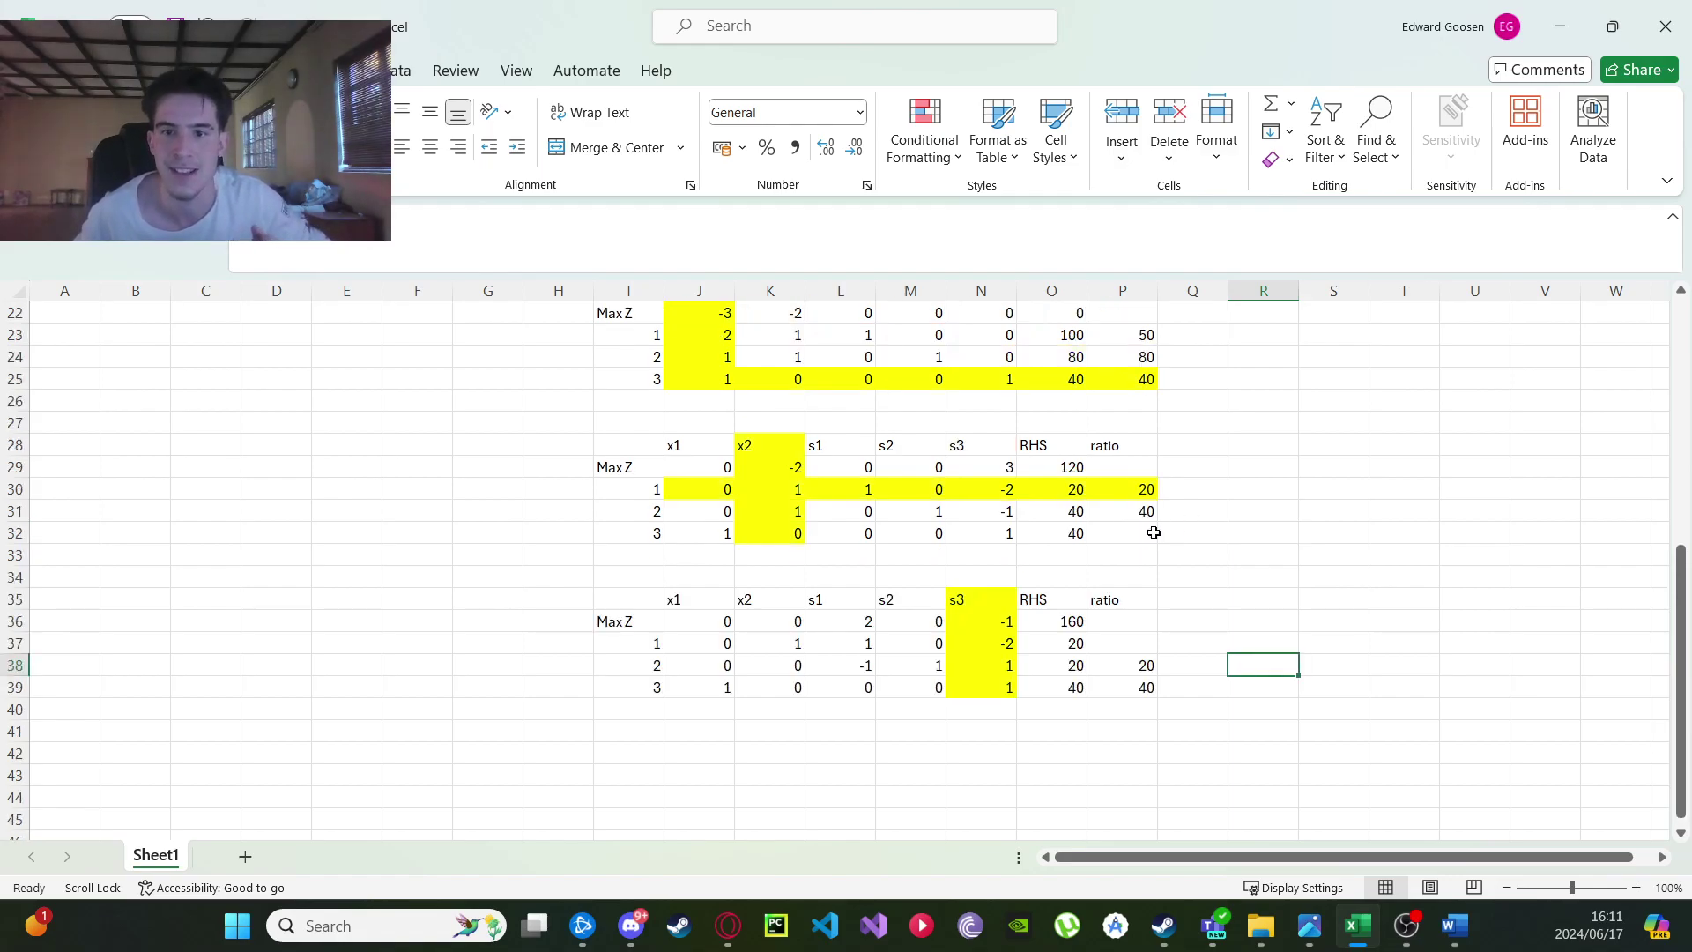
scroll(1275, 528, "down", 1)
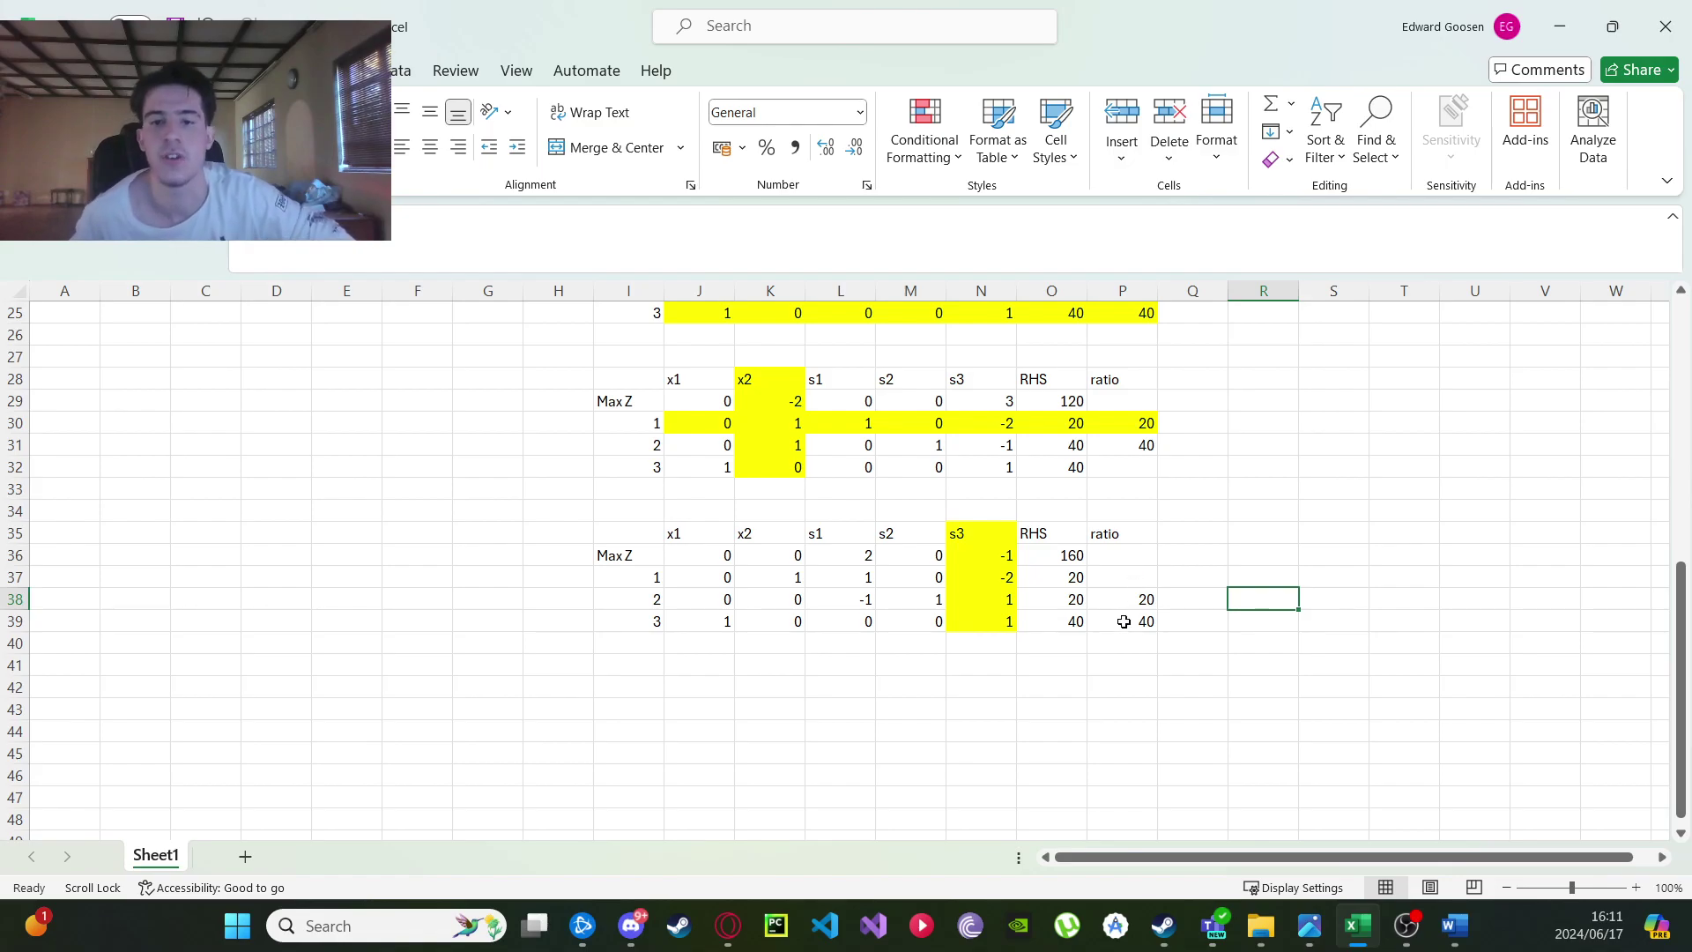
Highlight the constraint 2 row J38:P38 in yellow as the pivot row.
left_click_drag(1138, 598, 698, 600)
right_click(701, 600)
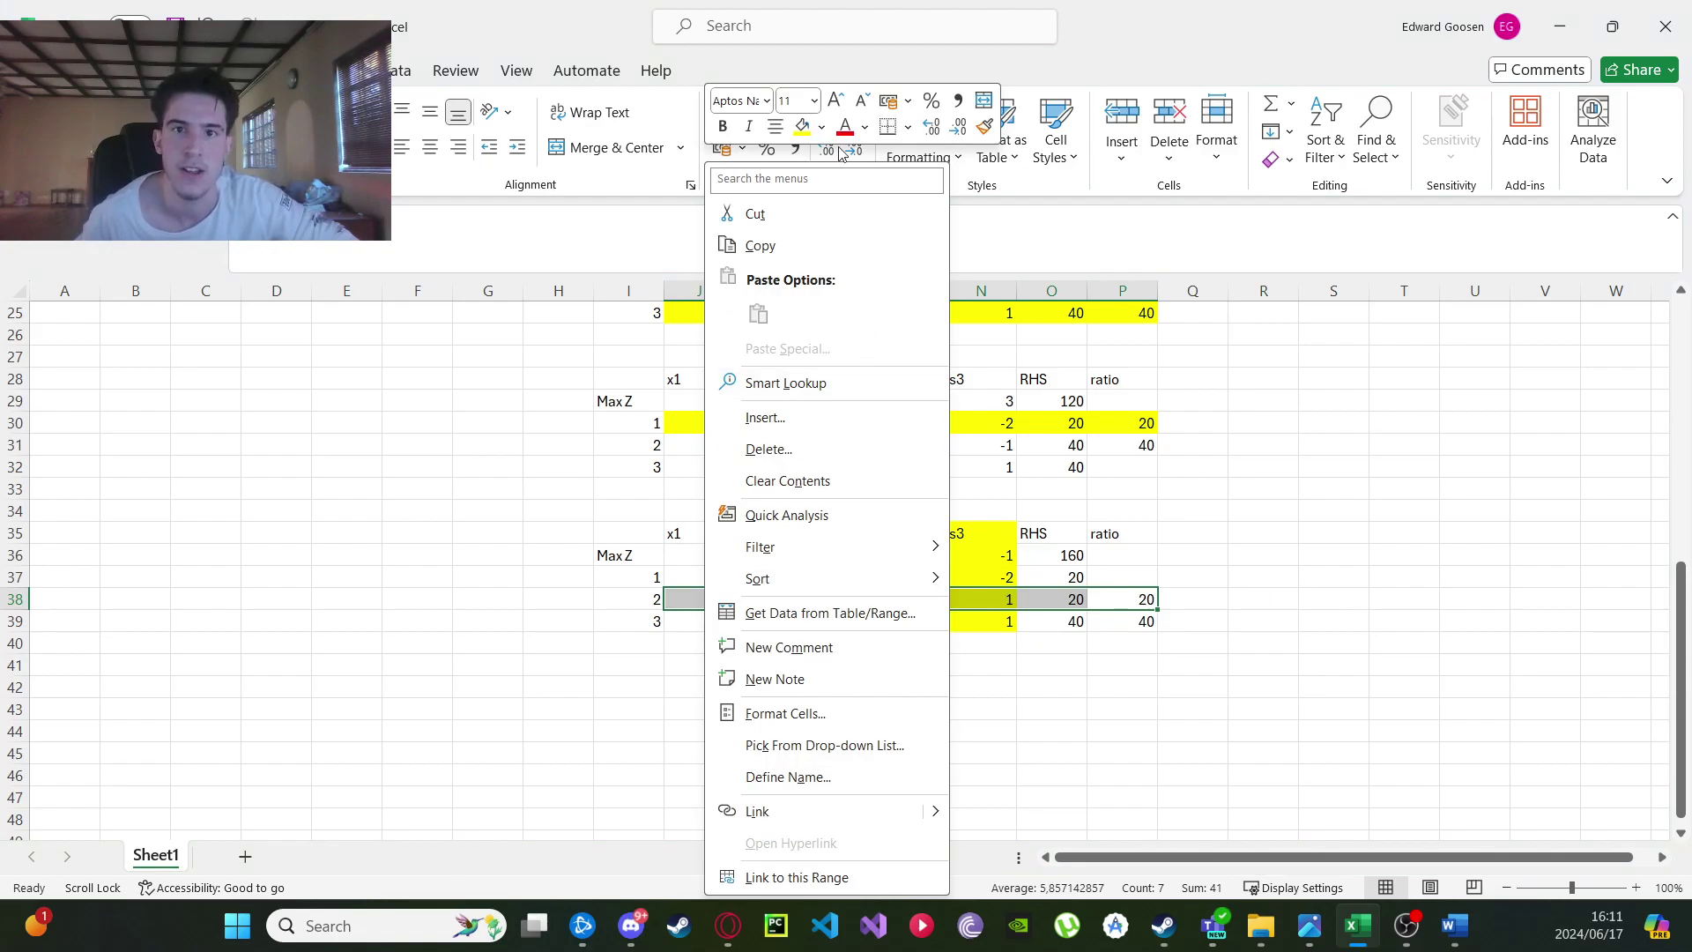
left_click(802, 126)
left_click(1176, 377)
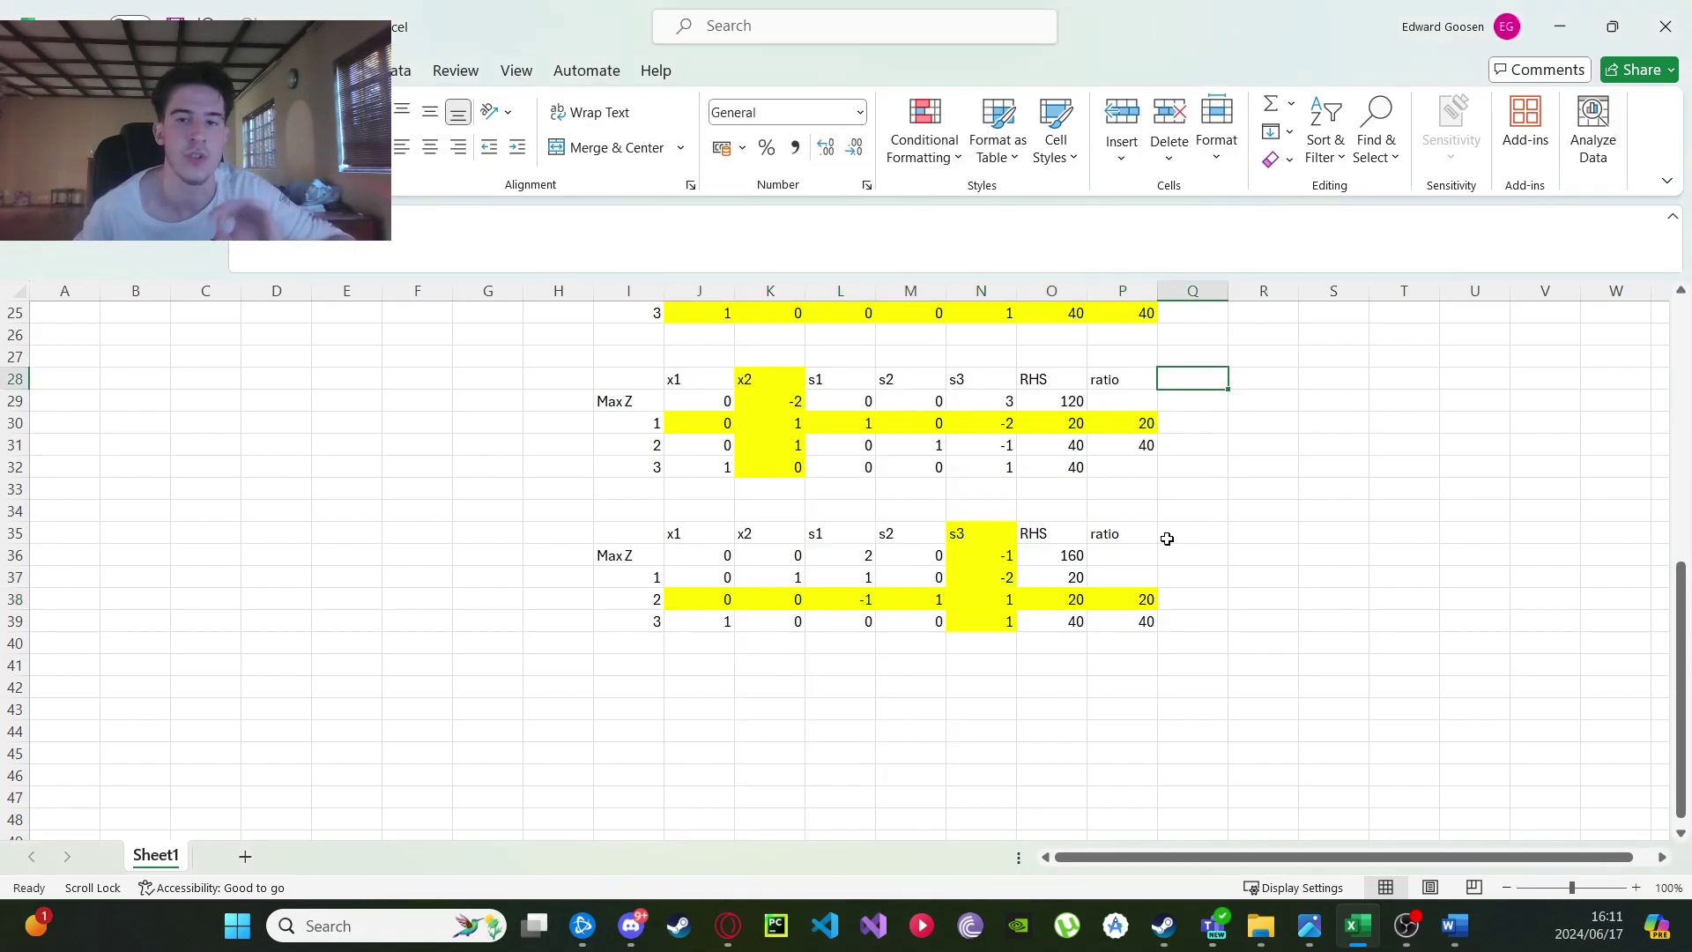
Copy the row labels I35:I39 into the block starting at I42 for a fourth tableau.
scroll(1120, 543, "down", 1)
left_click_drag(622, 467, 622, 552)
key("ctrl+c")
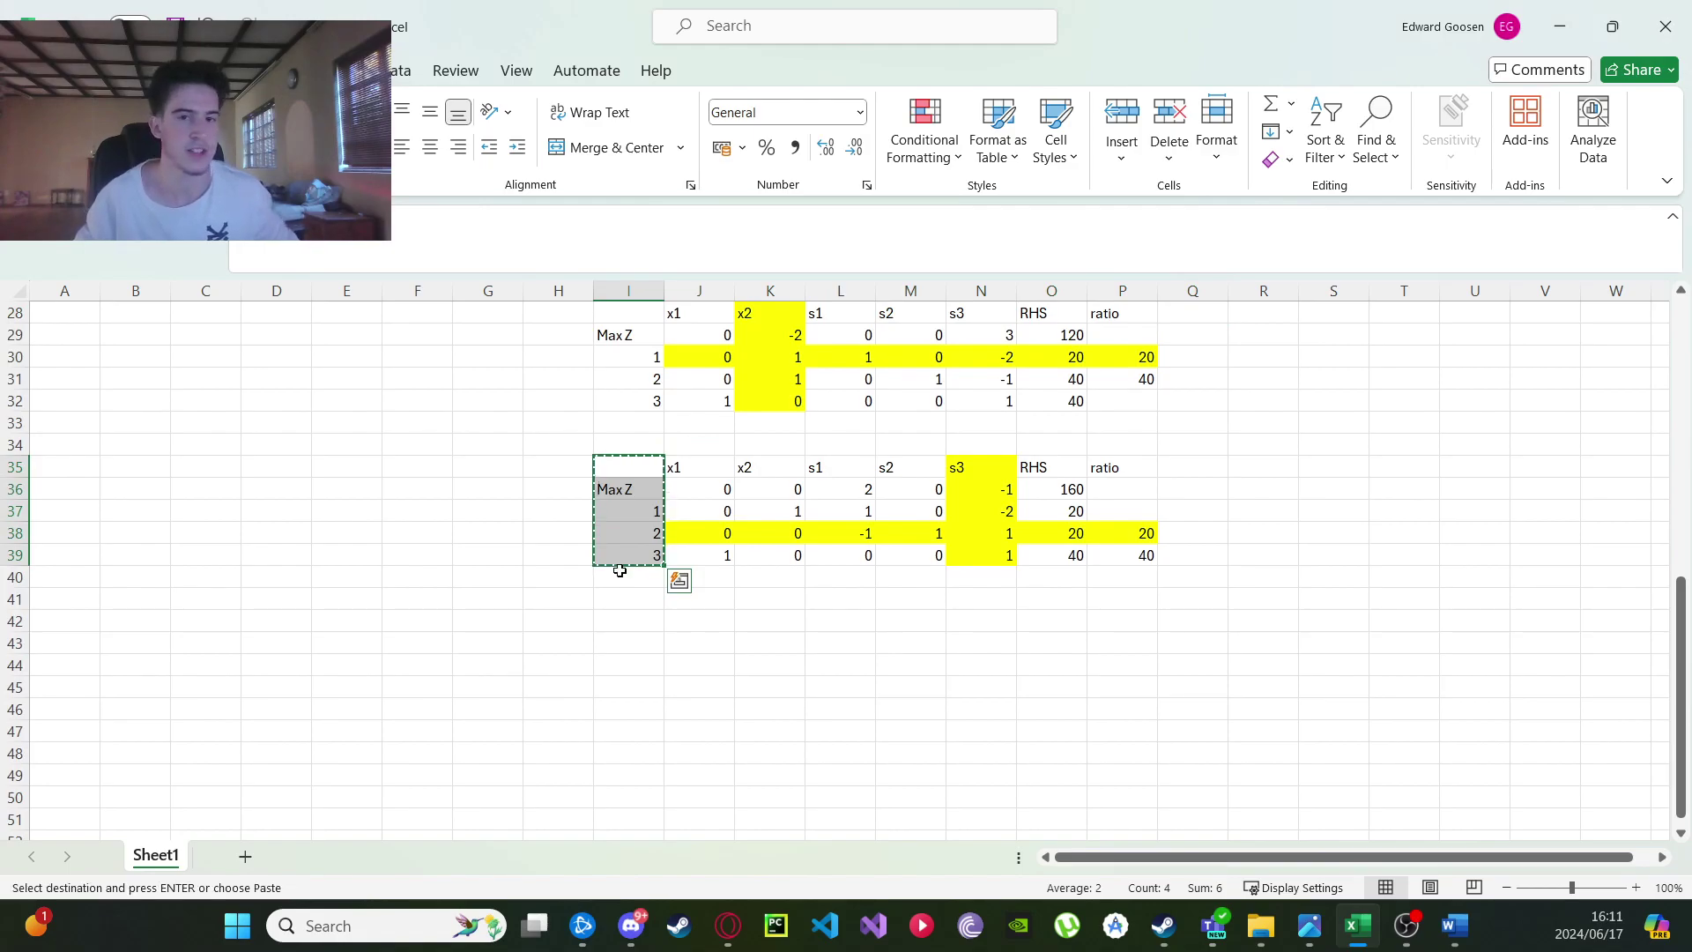
left_click(628, 617)
key("ctrl+v")
Copy the column headers J35:P35 into row 42 starting at J42.
left_click_drag(712, 467, 1137, 469)
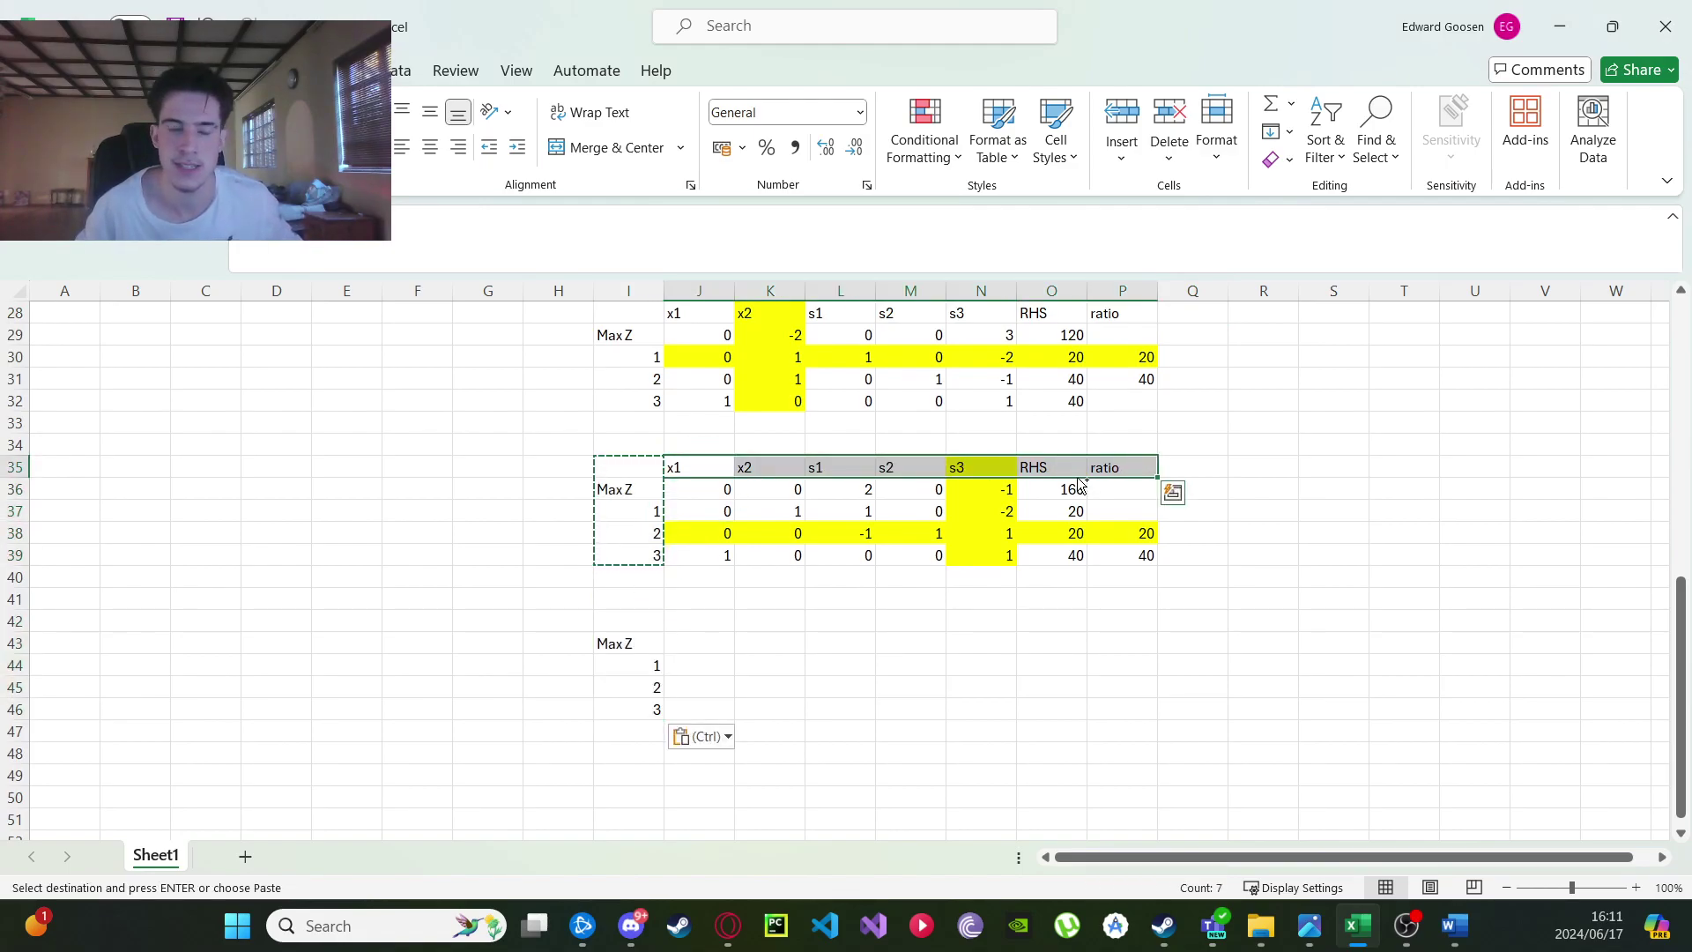
key("ctrl+c")
left_click(698, 617)
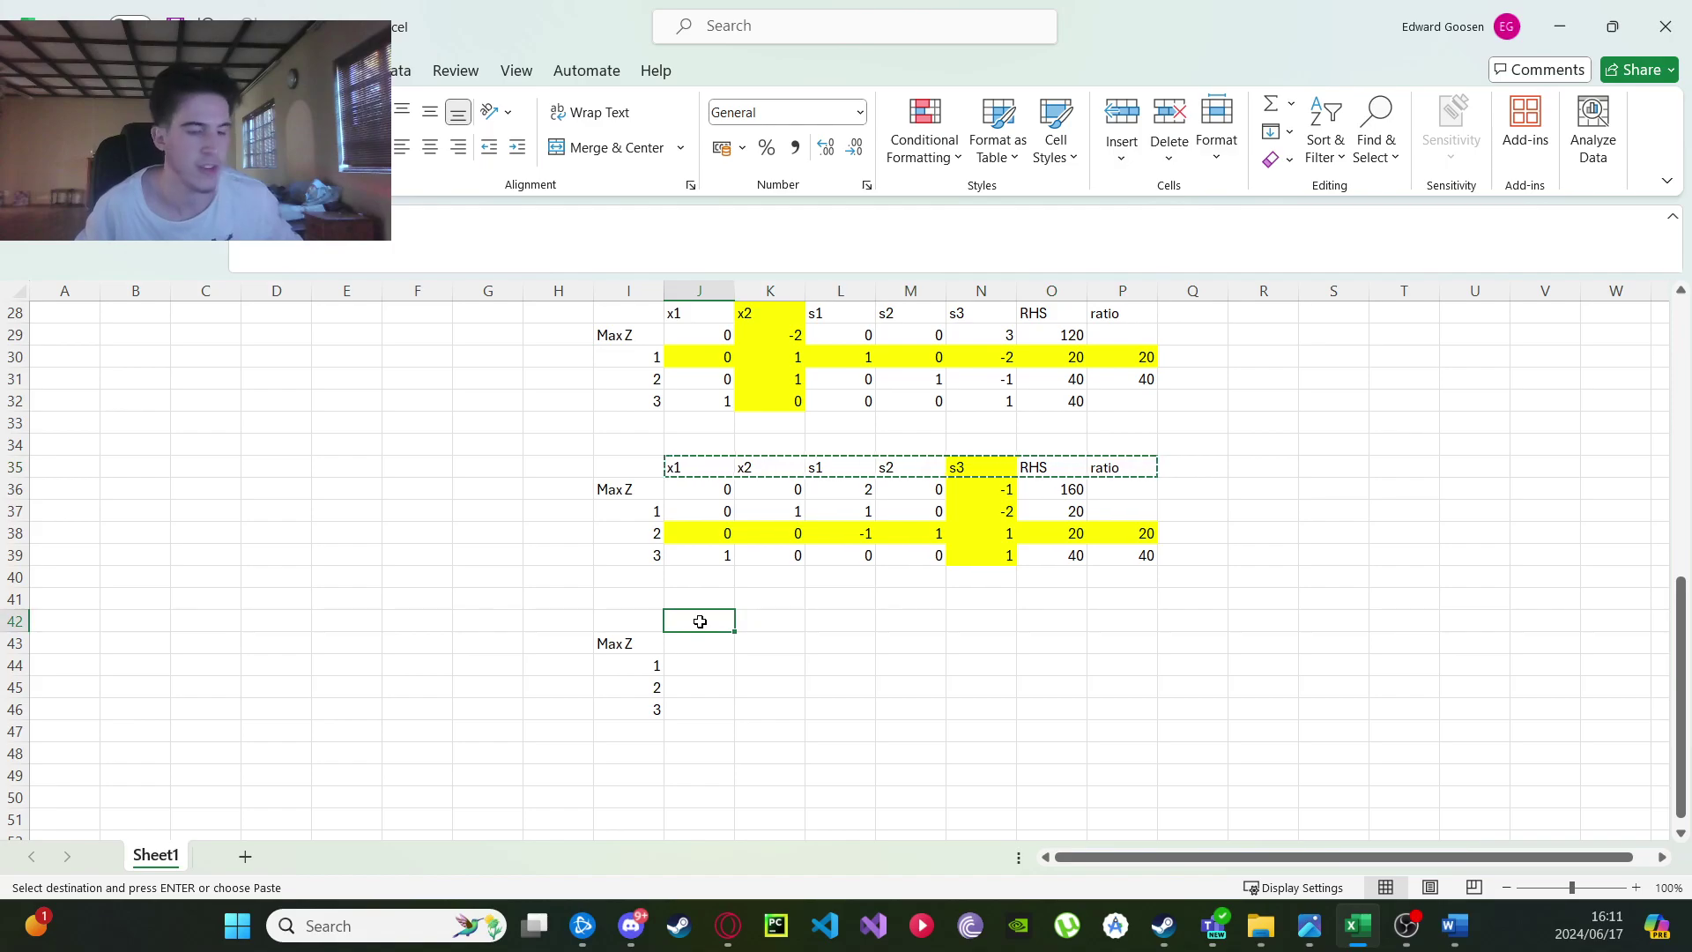
key("ctrl+v")
Remove the yellow fill from the copied s3 header in N42.
left_click(996, 623)
right_click(996, 624)
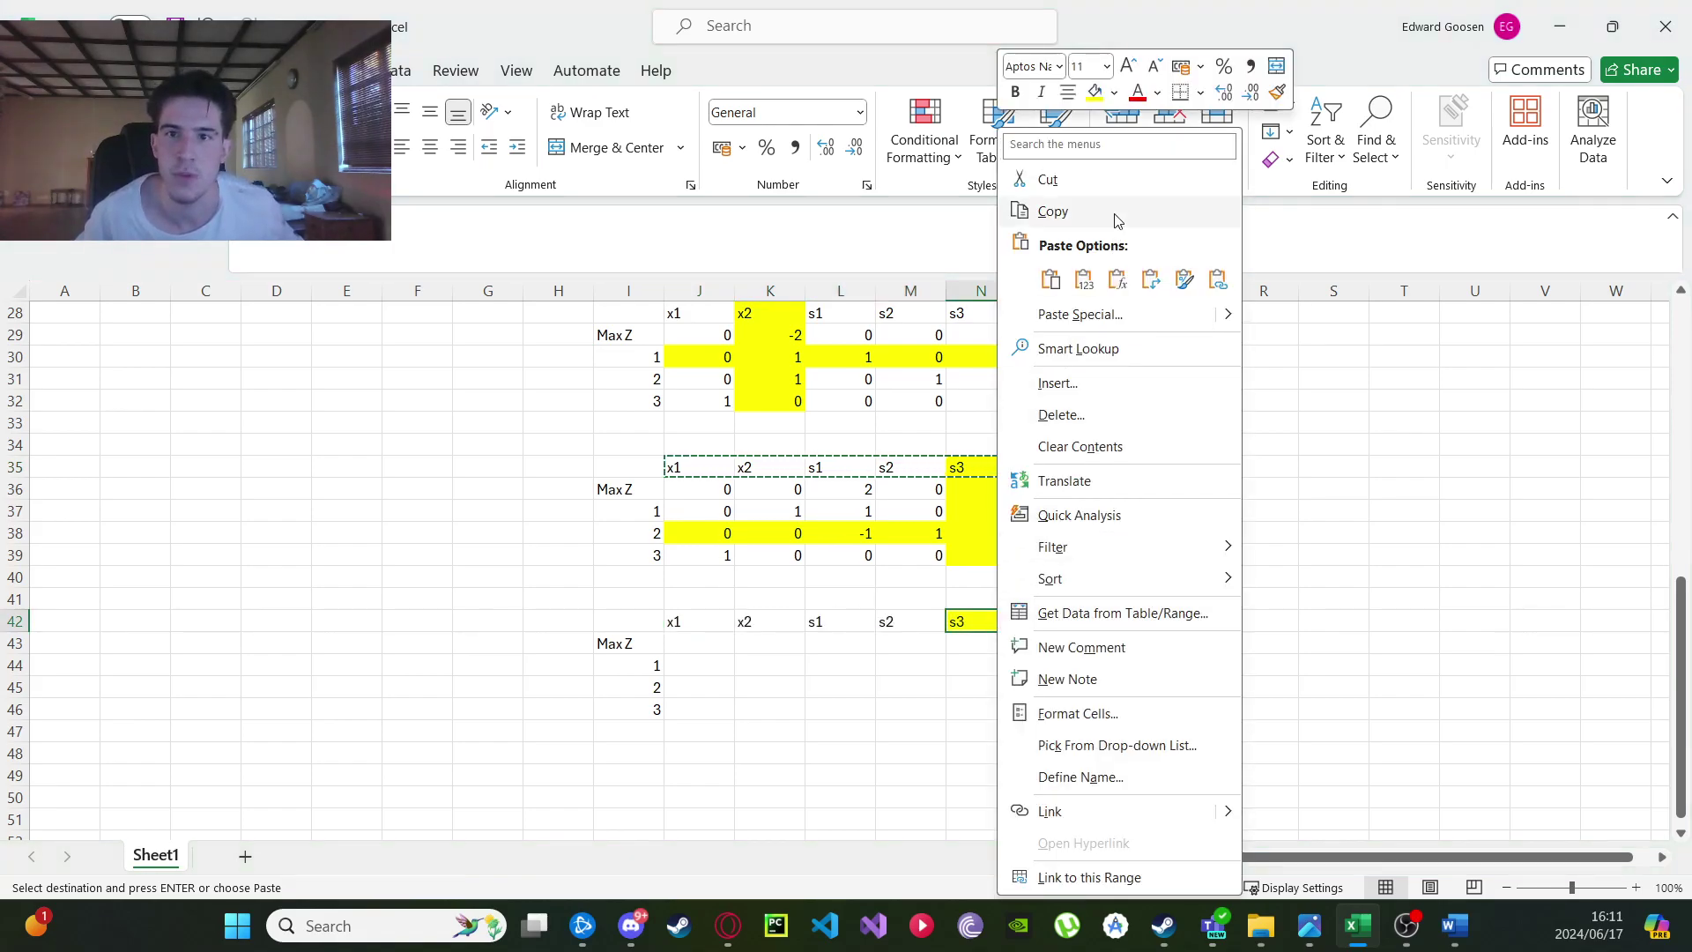
left_click(1114, 92)
left_click(1137, 377)
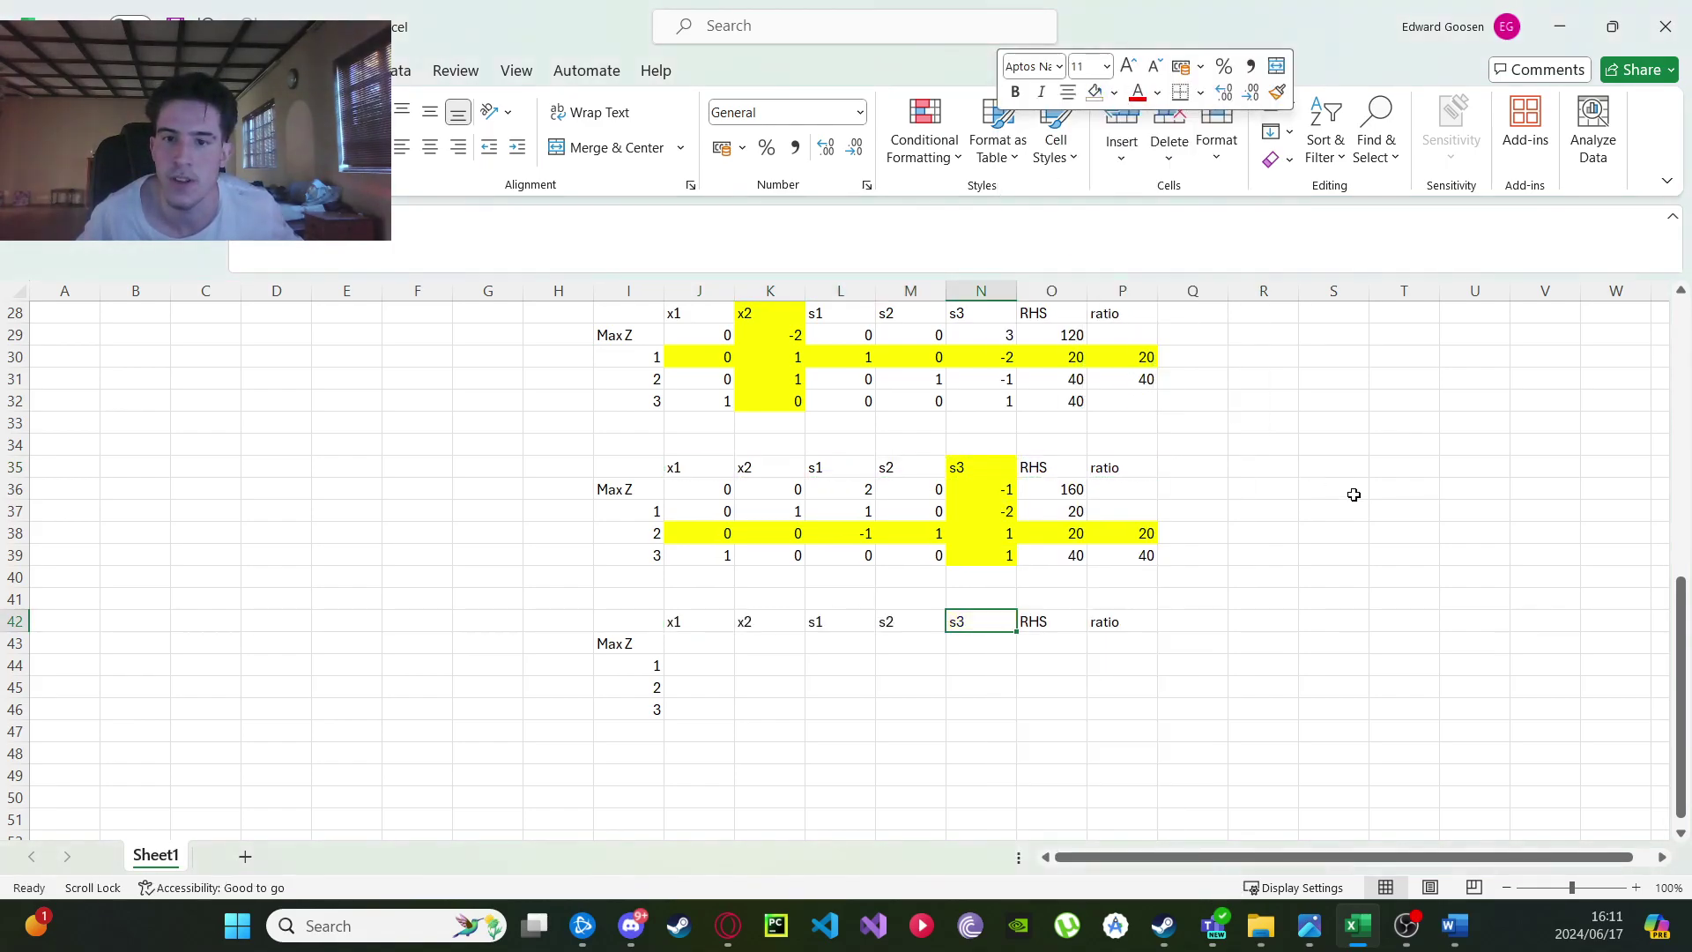
left_click(1377, 510)
Enter the new pivot row formula =N38/$N$38 in N45.
scroll(1144, 566, "down", 2)
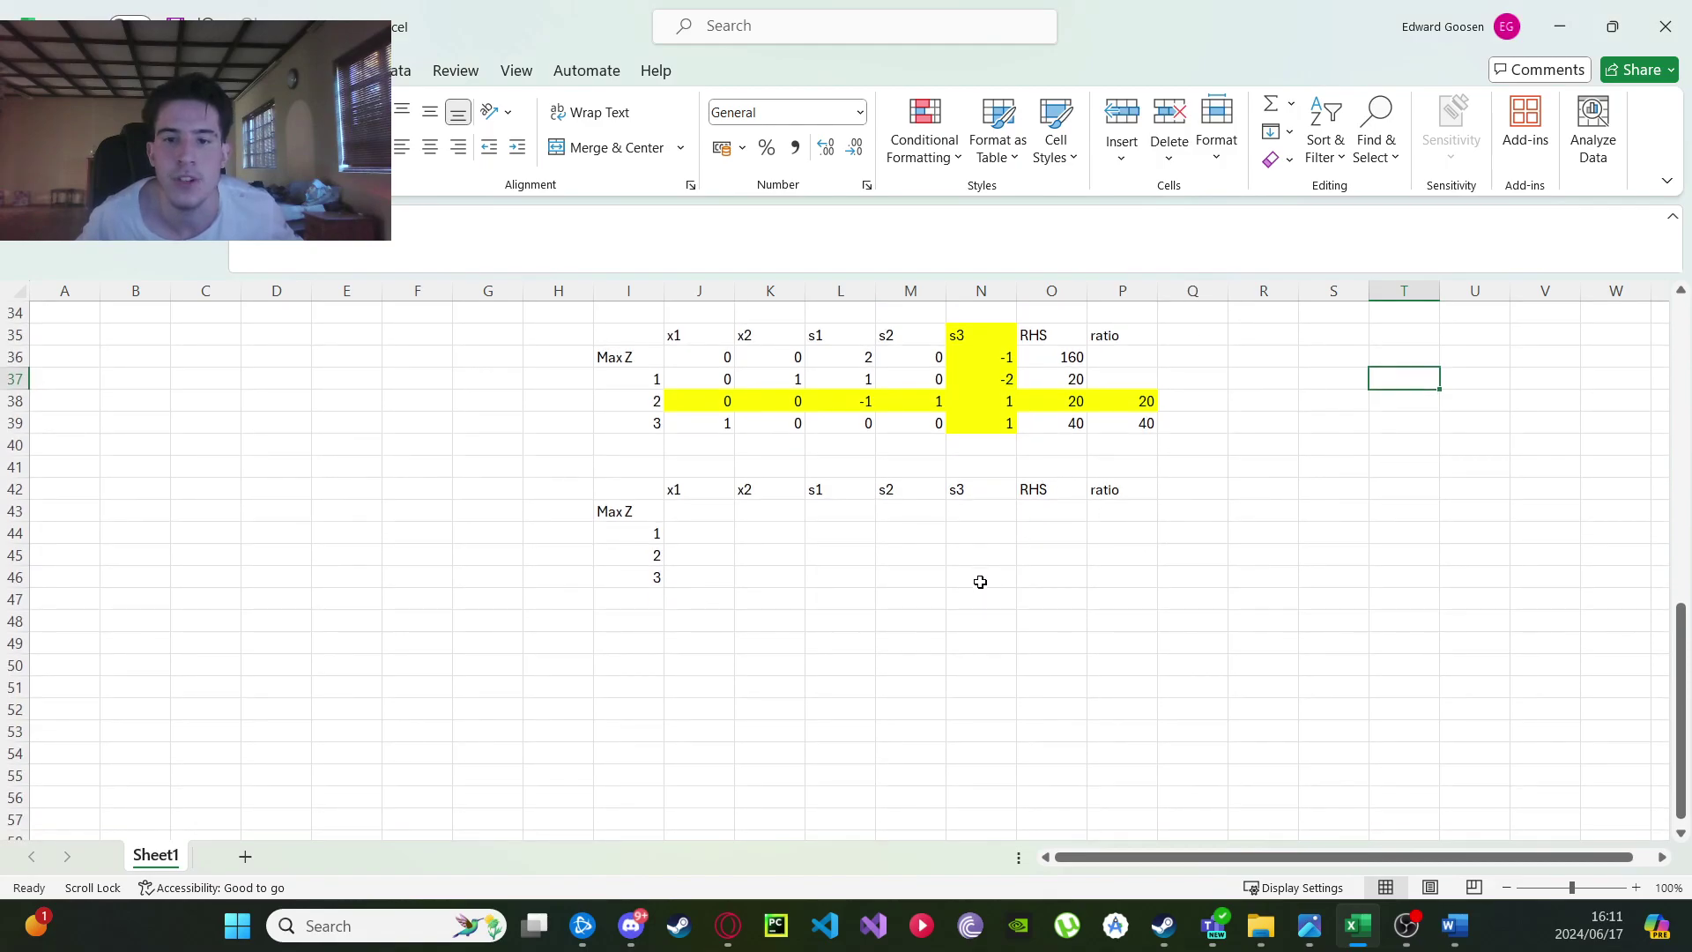
left_click(980, 577)
left_click(981, 553)
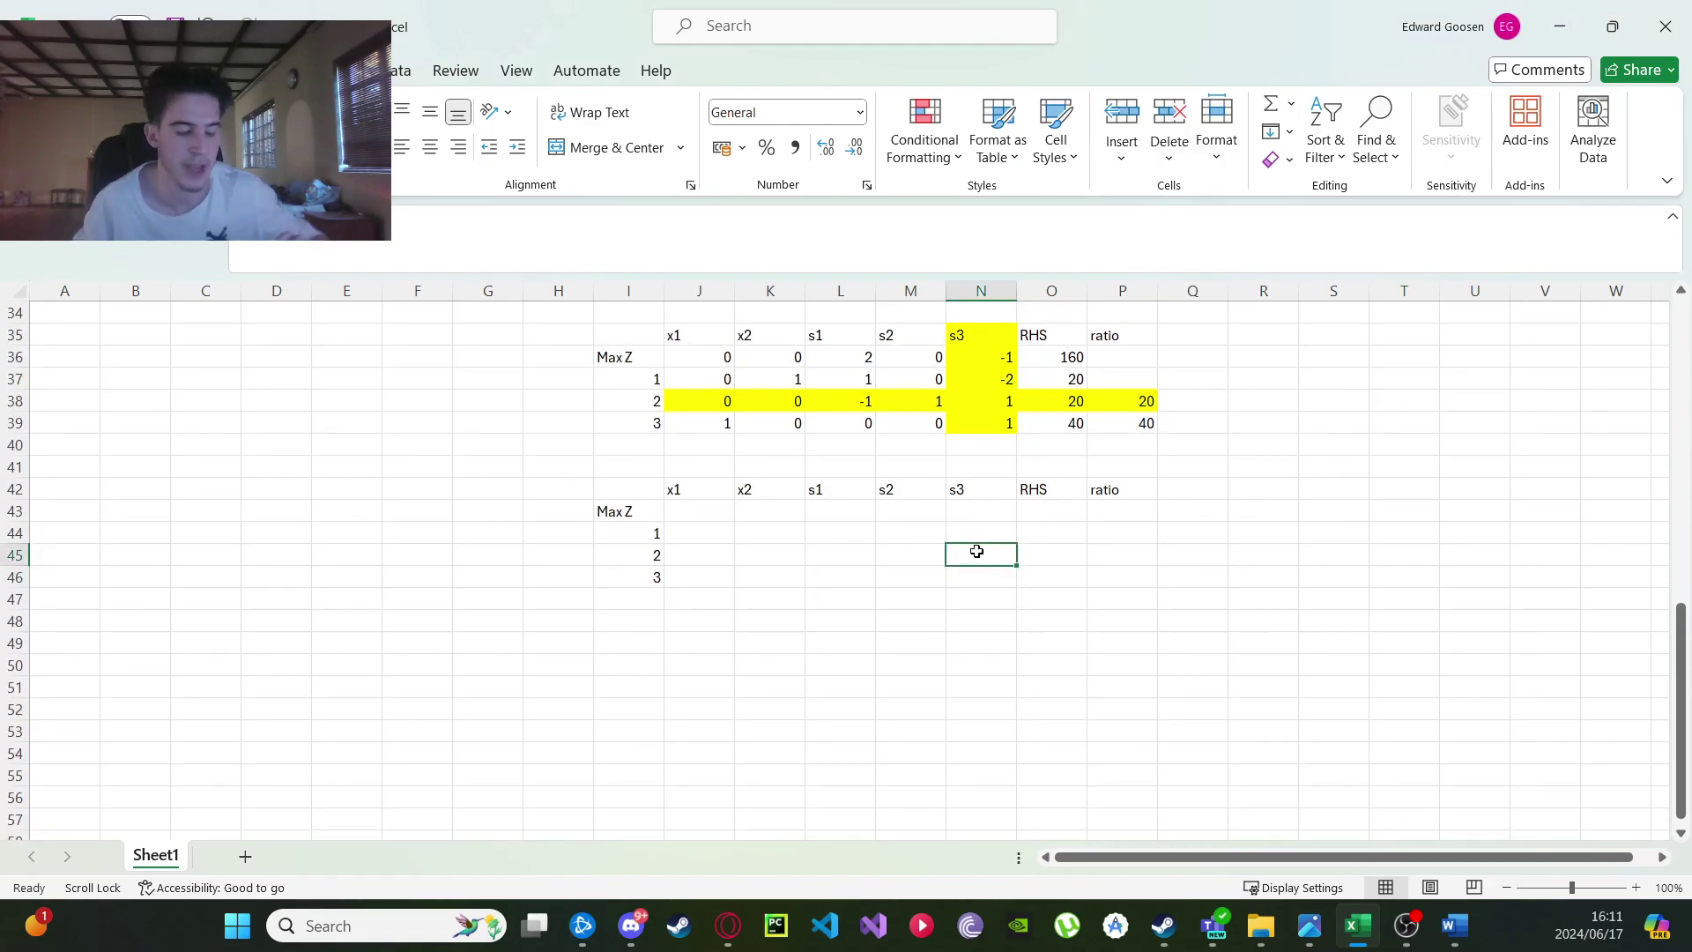
type("=")
left_click(1002, 400)
type("/")
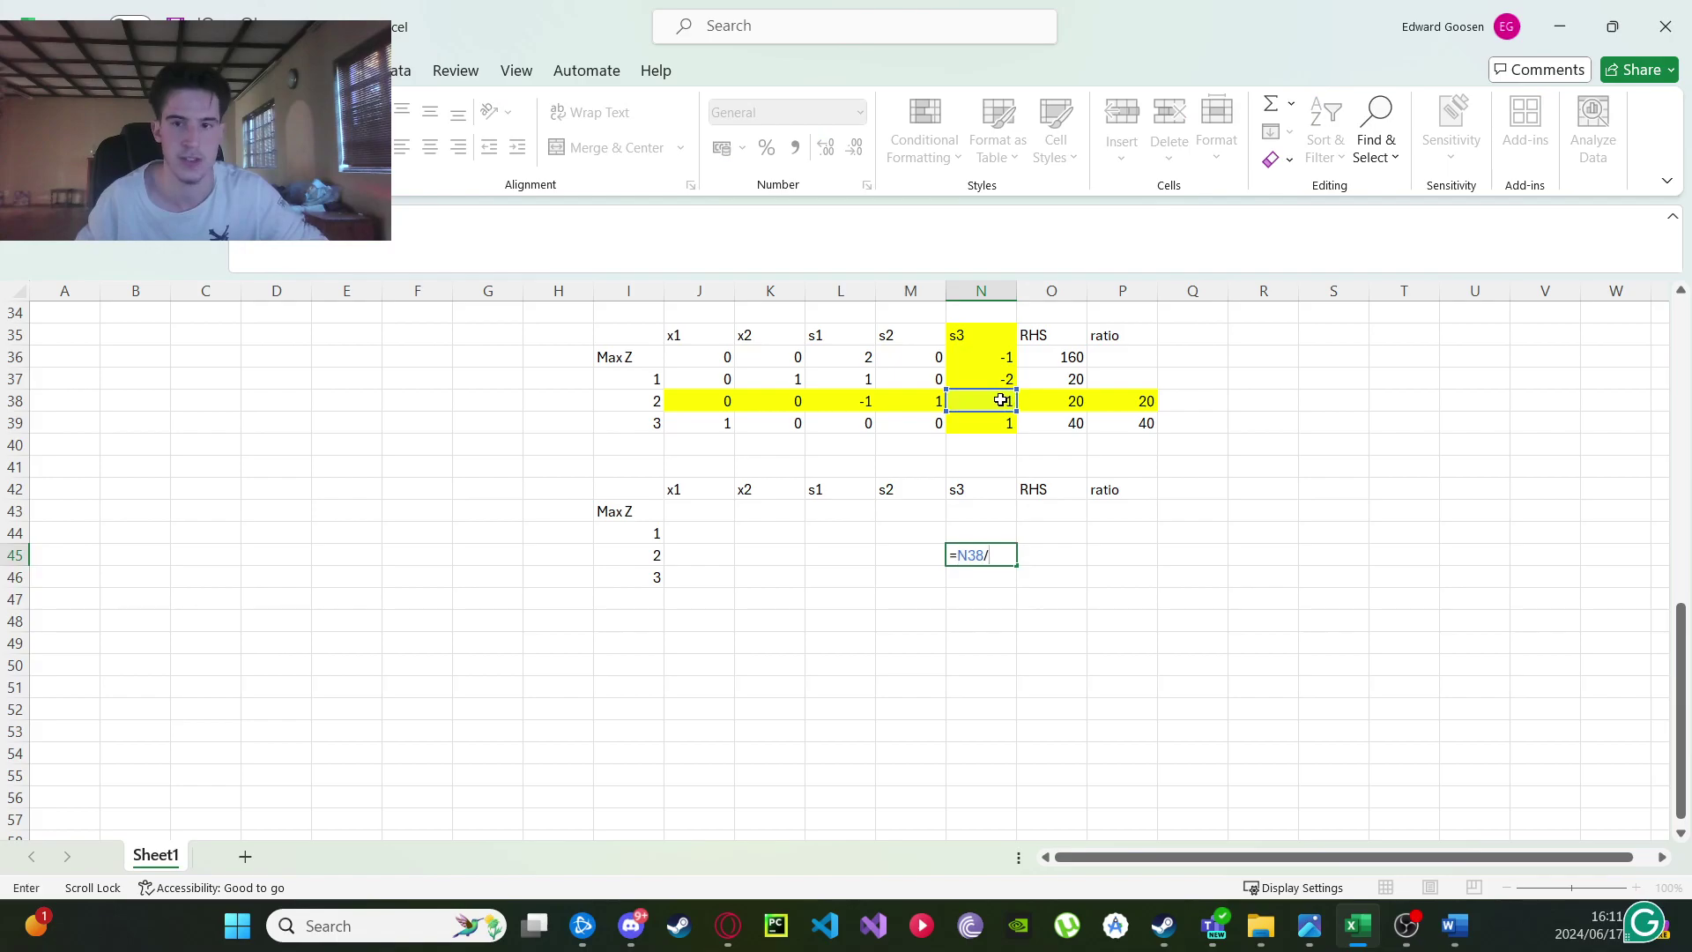
left_click(1002, 401)
key("F4")
key("Return")
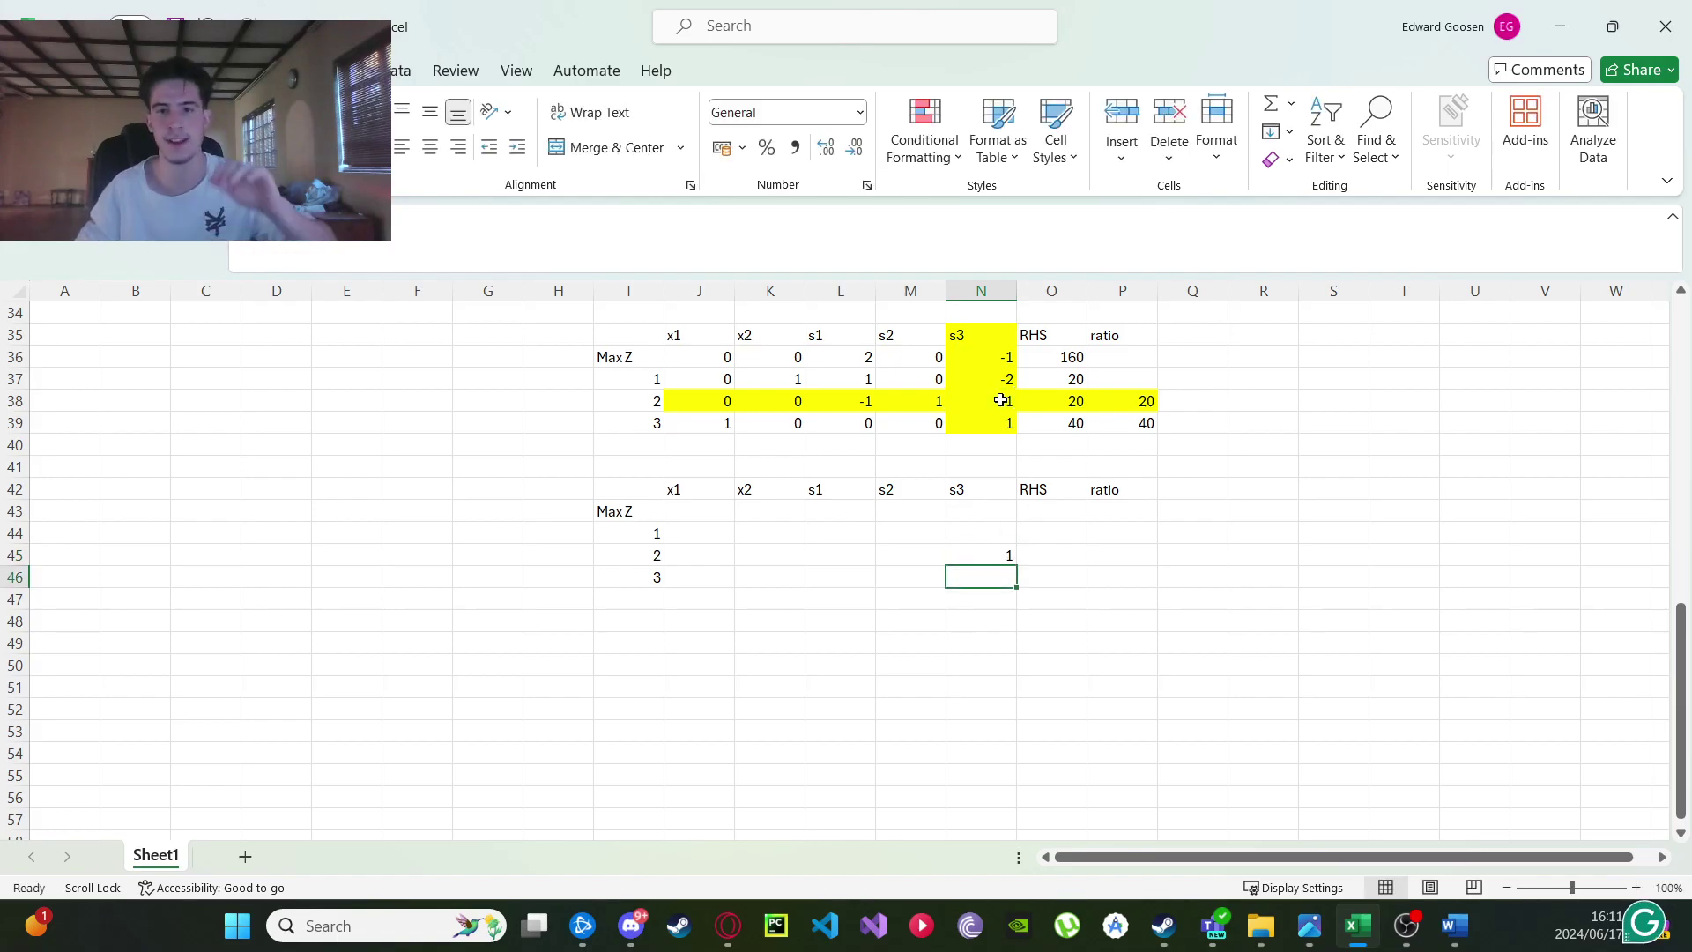
Fill the N45 formula across J45:O45 to complete the constraint 2 row.
left_click(1005, 553)
left_click_drag(1016, 566, 670, 564)
left_click(989, 548)
Enter the constraint 1 row formula =N37-$N$37*N45 in N44.
left_click(987, 534)
type("=")
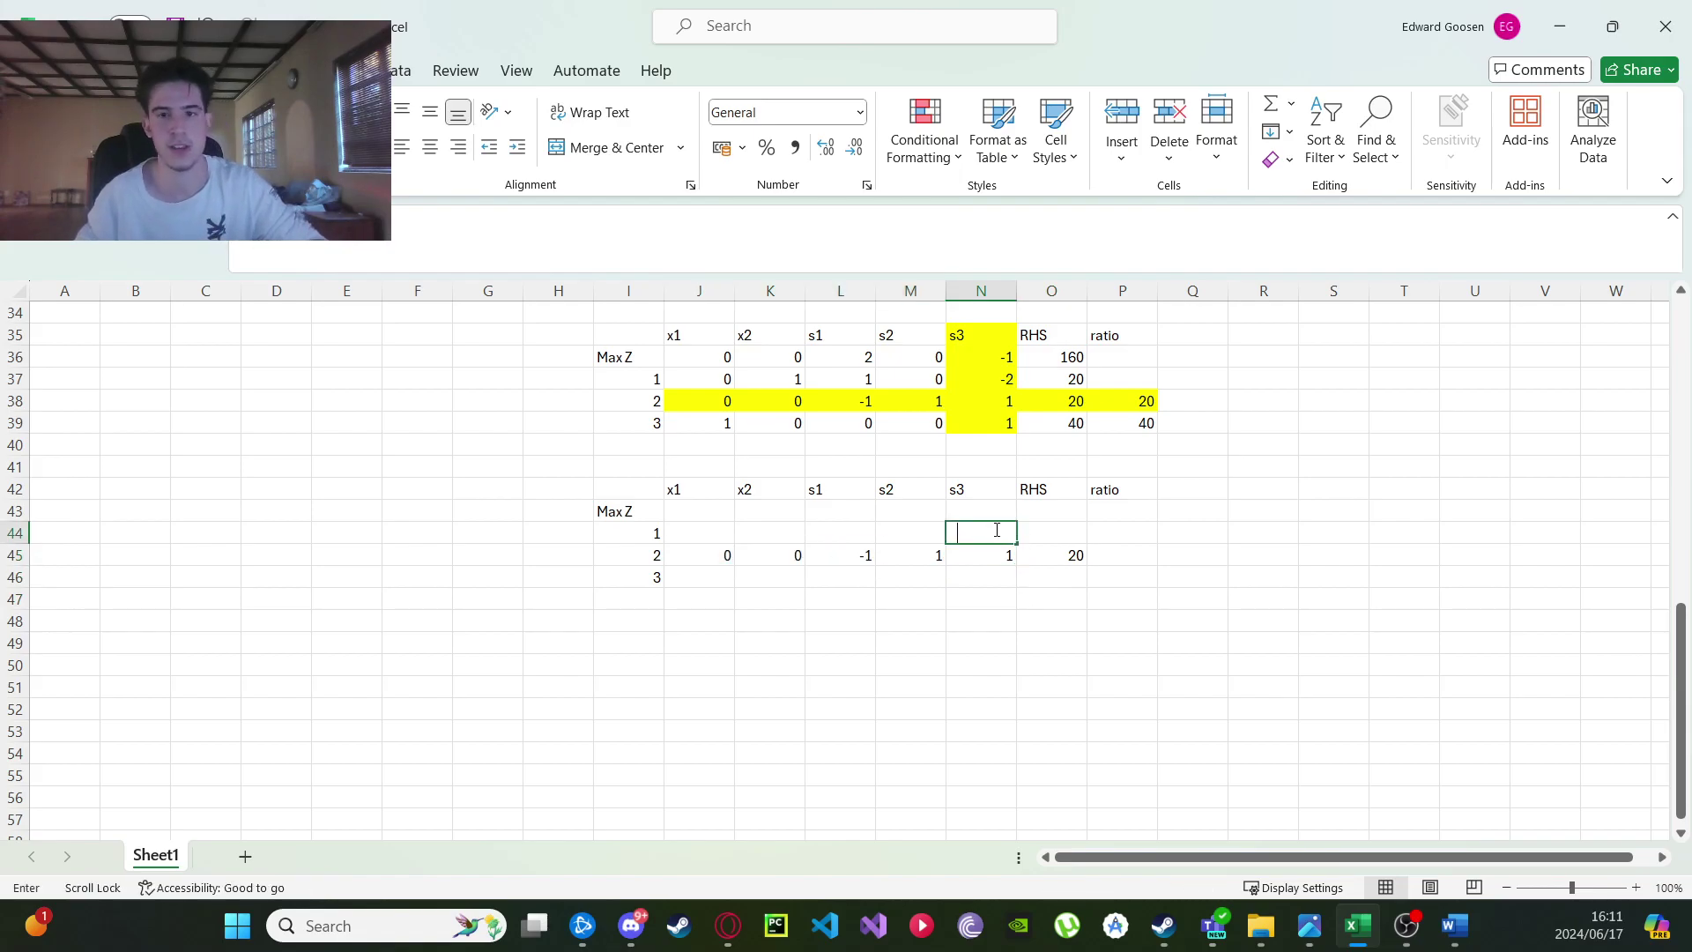
left_click(1004, 382)
type("-")
left_click(1004, 382)
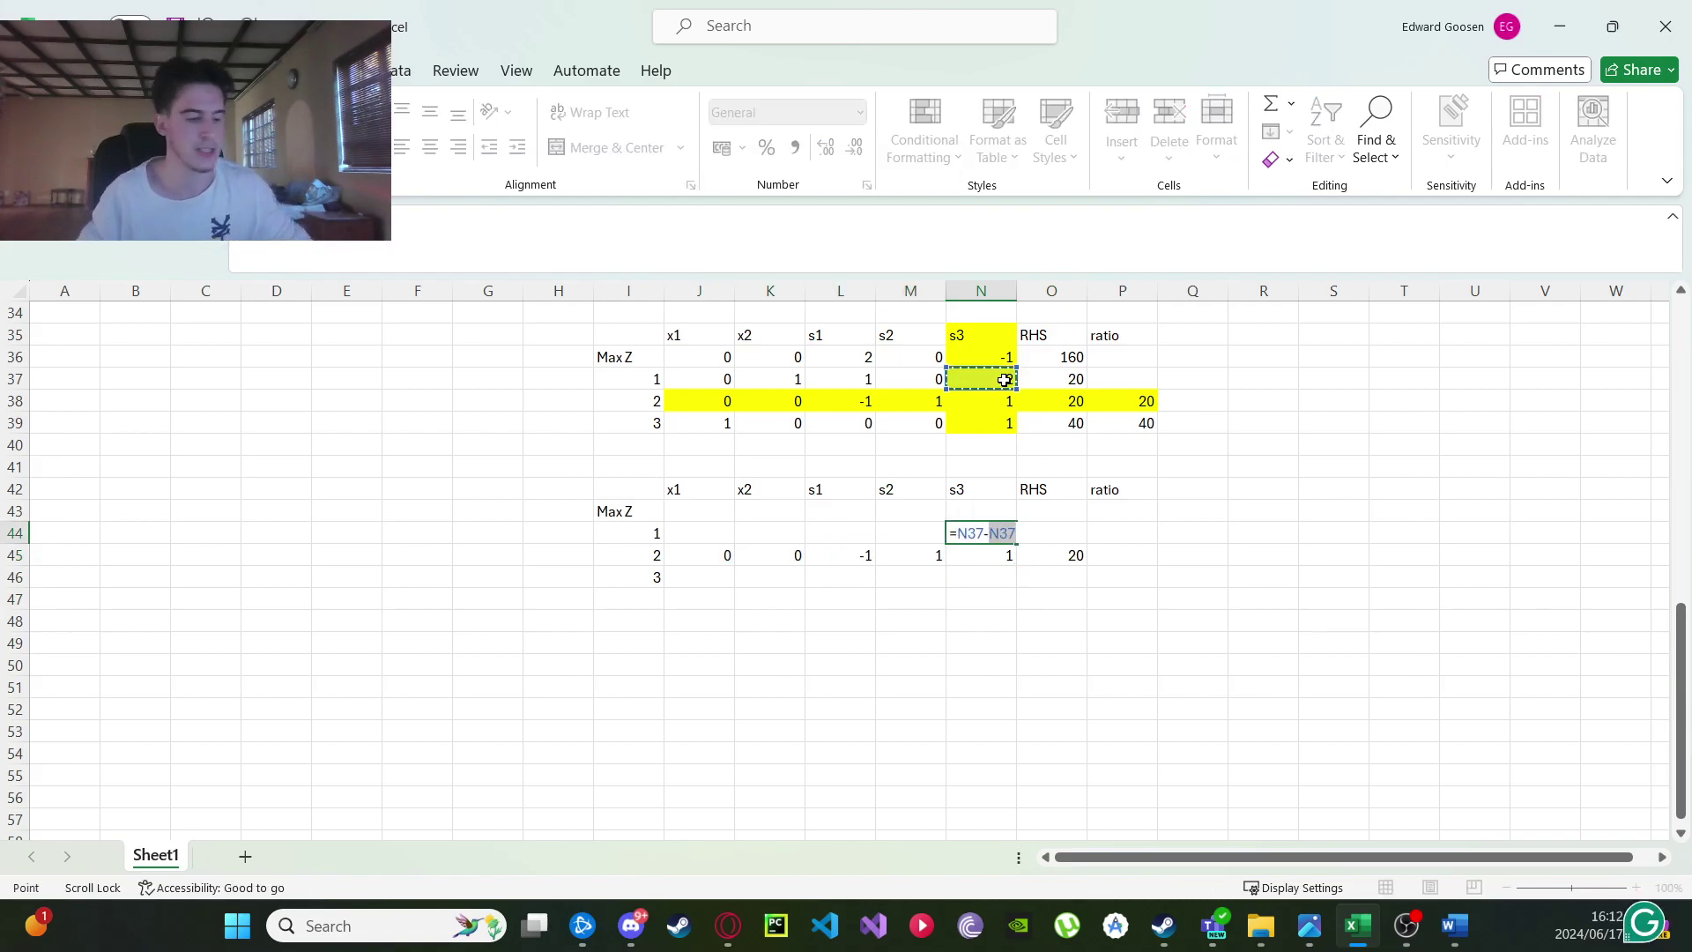
key("F4")
type("*")
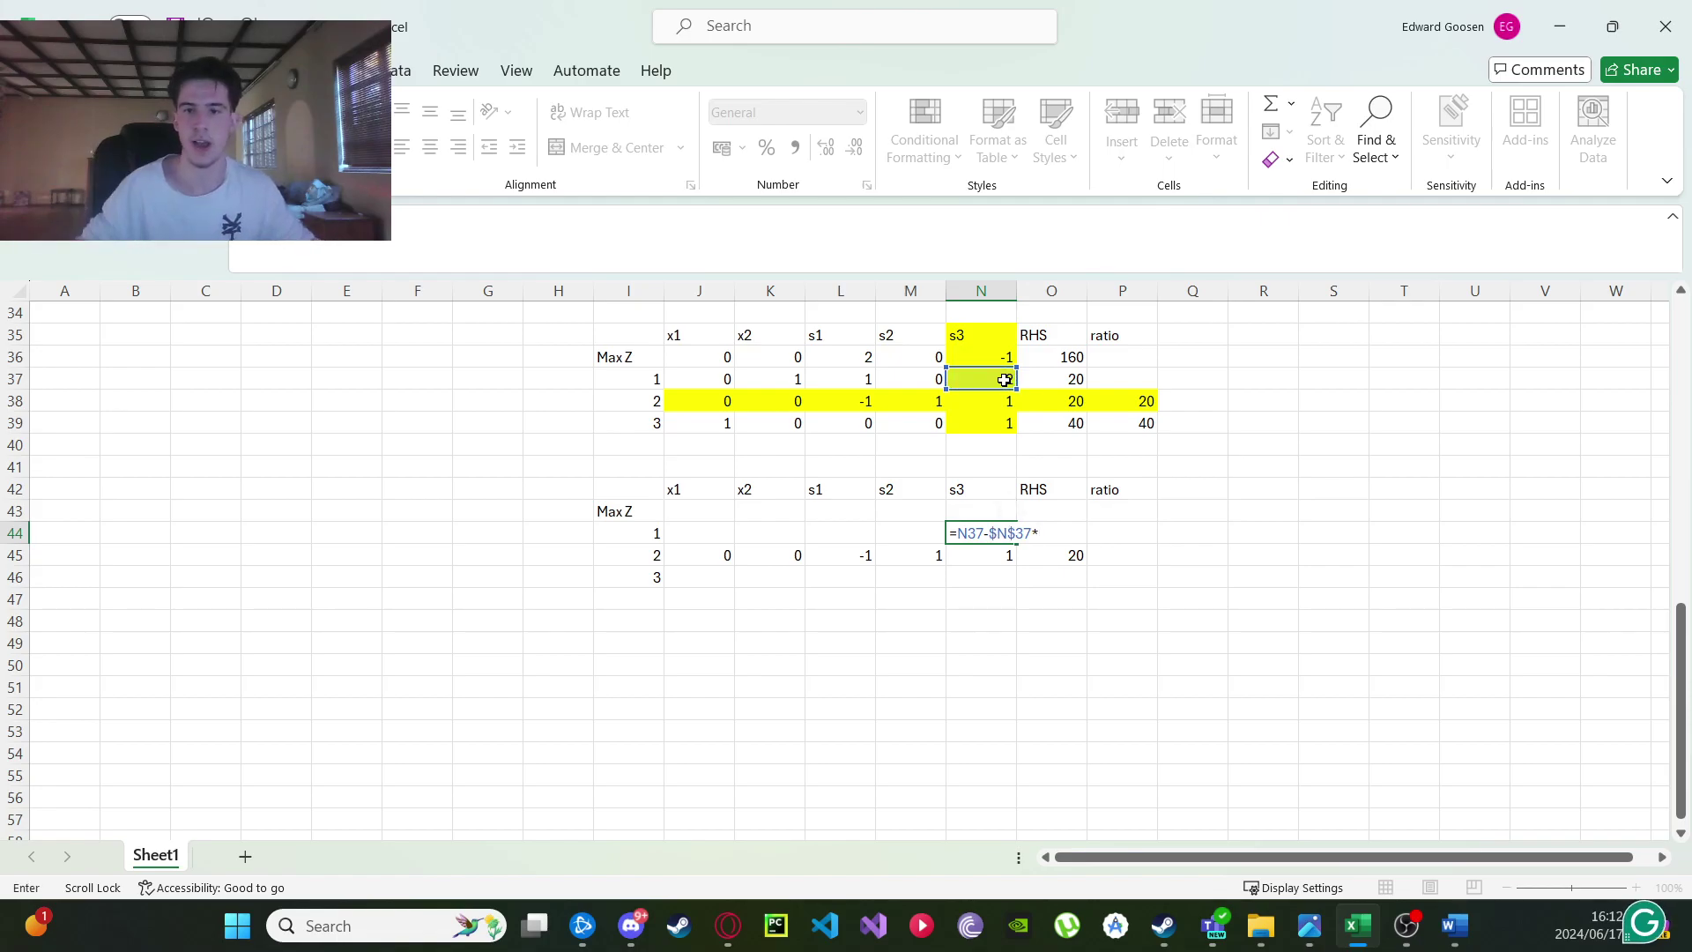
left_click(1003, 555)
key("Return")
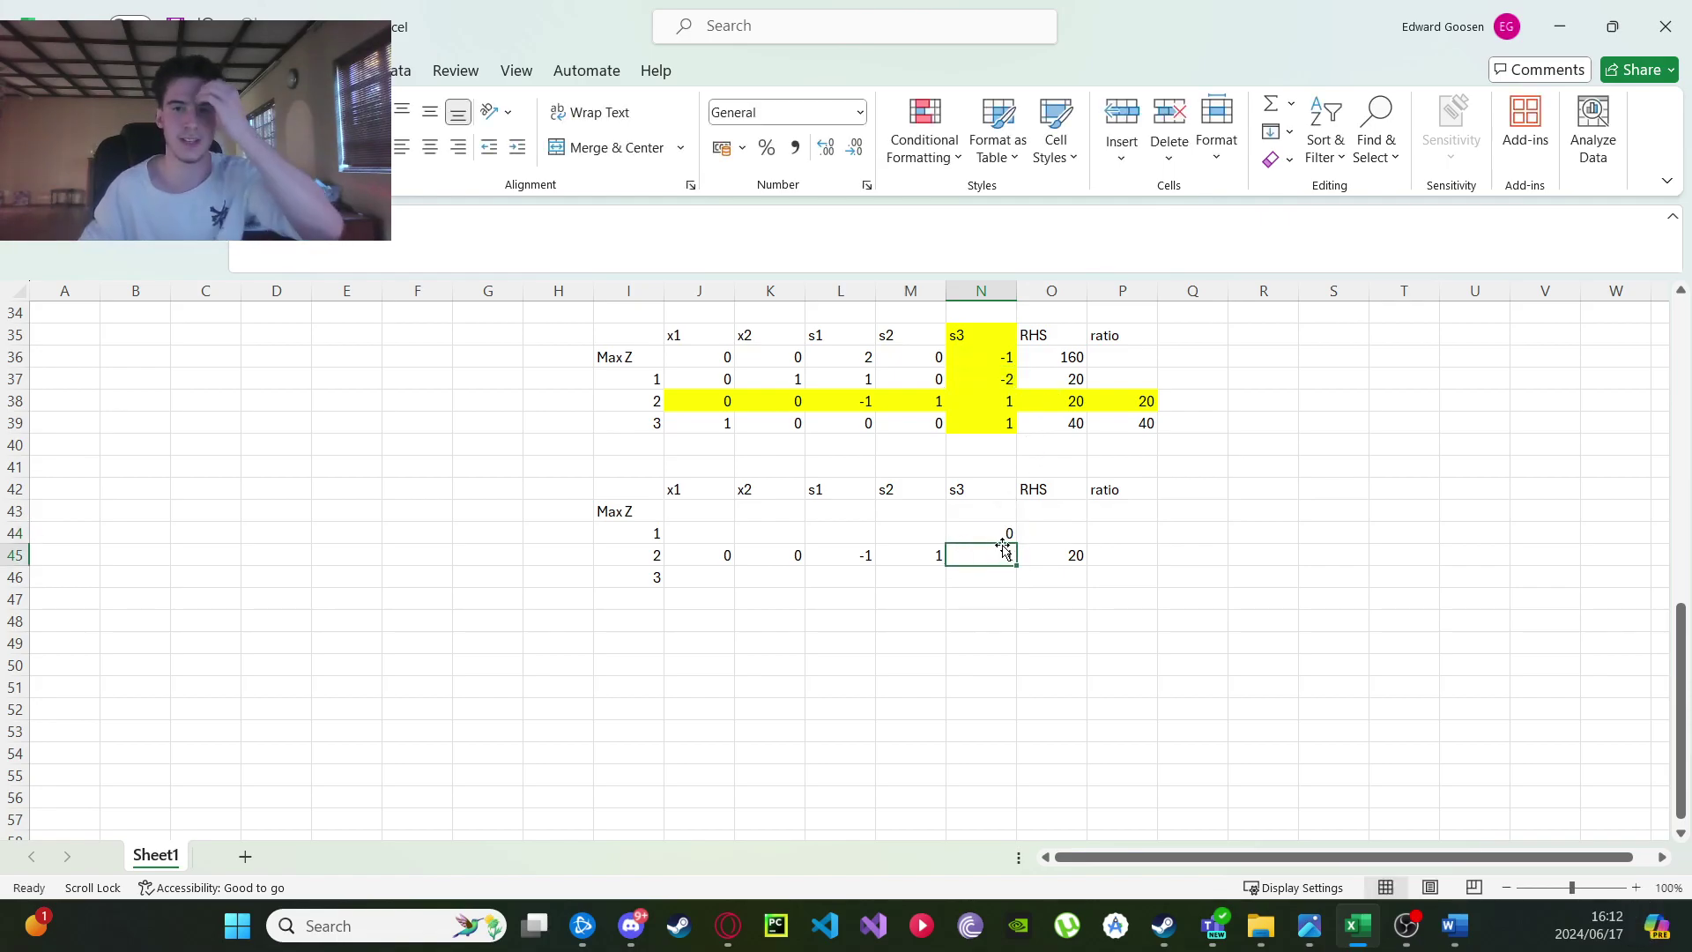
Fill the N44 formula across J44:O44 to complete the constraint 1 row.
left_click(1005, 535)
left_click_drag(1018, 544, 702, 532)
left_click(1009, 535)
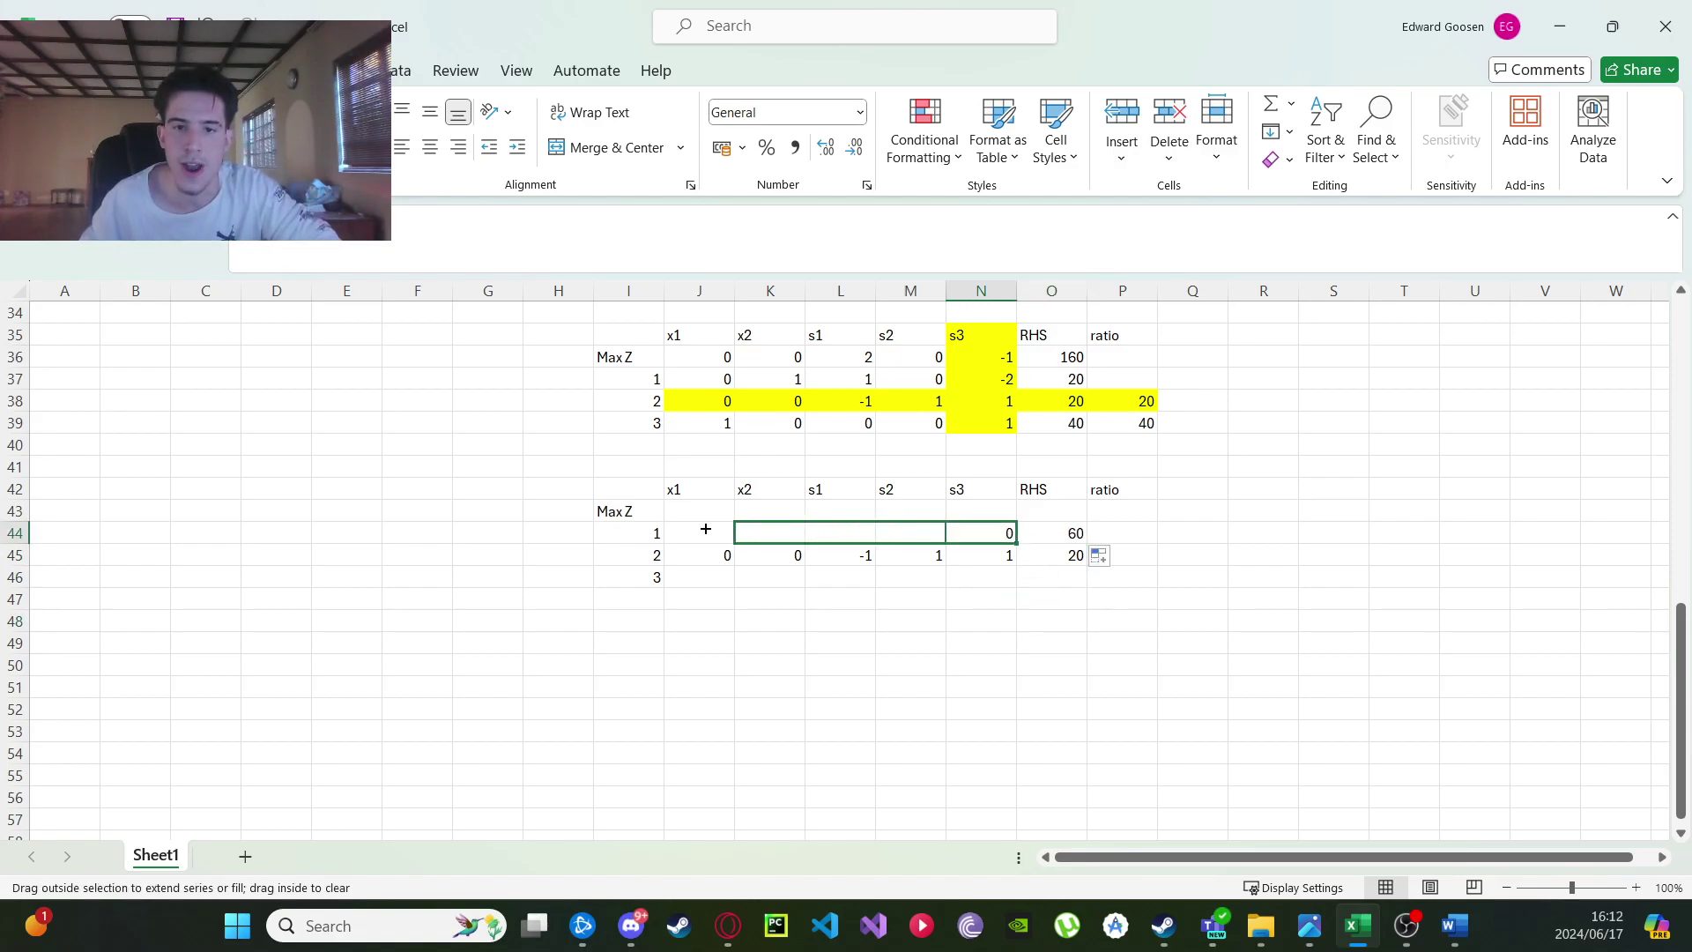
Enter the Max Z row formula =N36-$N$36*N45 in N43 of the fourth tableau.
left_click(1003, 508)
type("=")
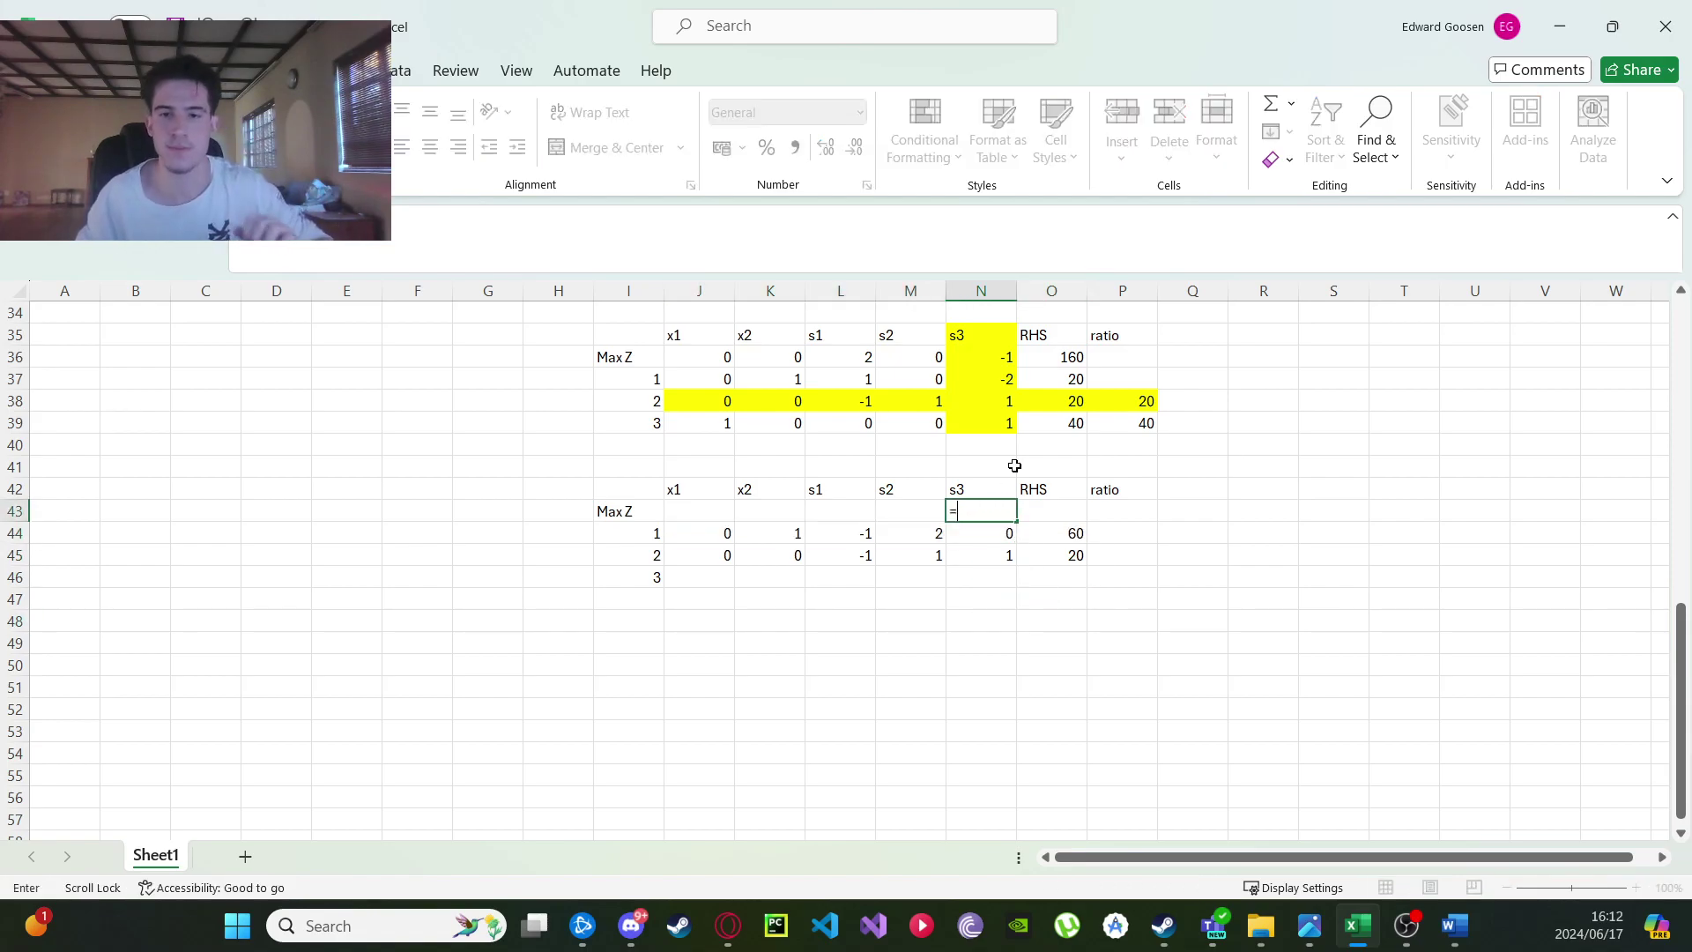
left_click(1004, 358)
type("-")
left_click(996, 360)
key("F4")
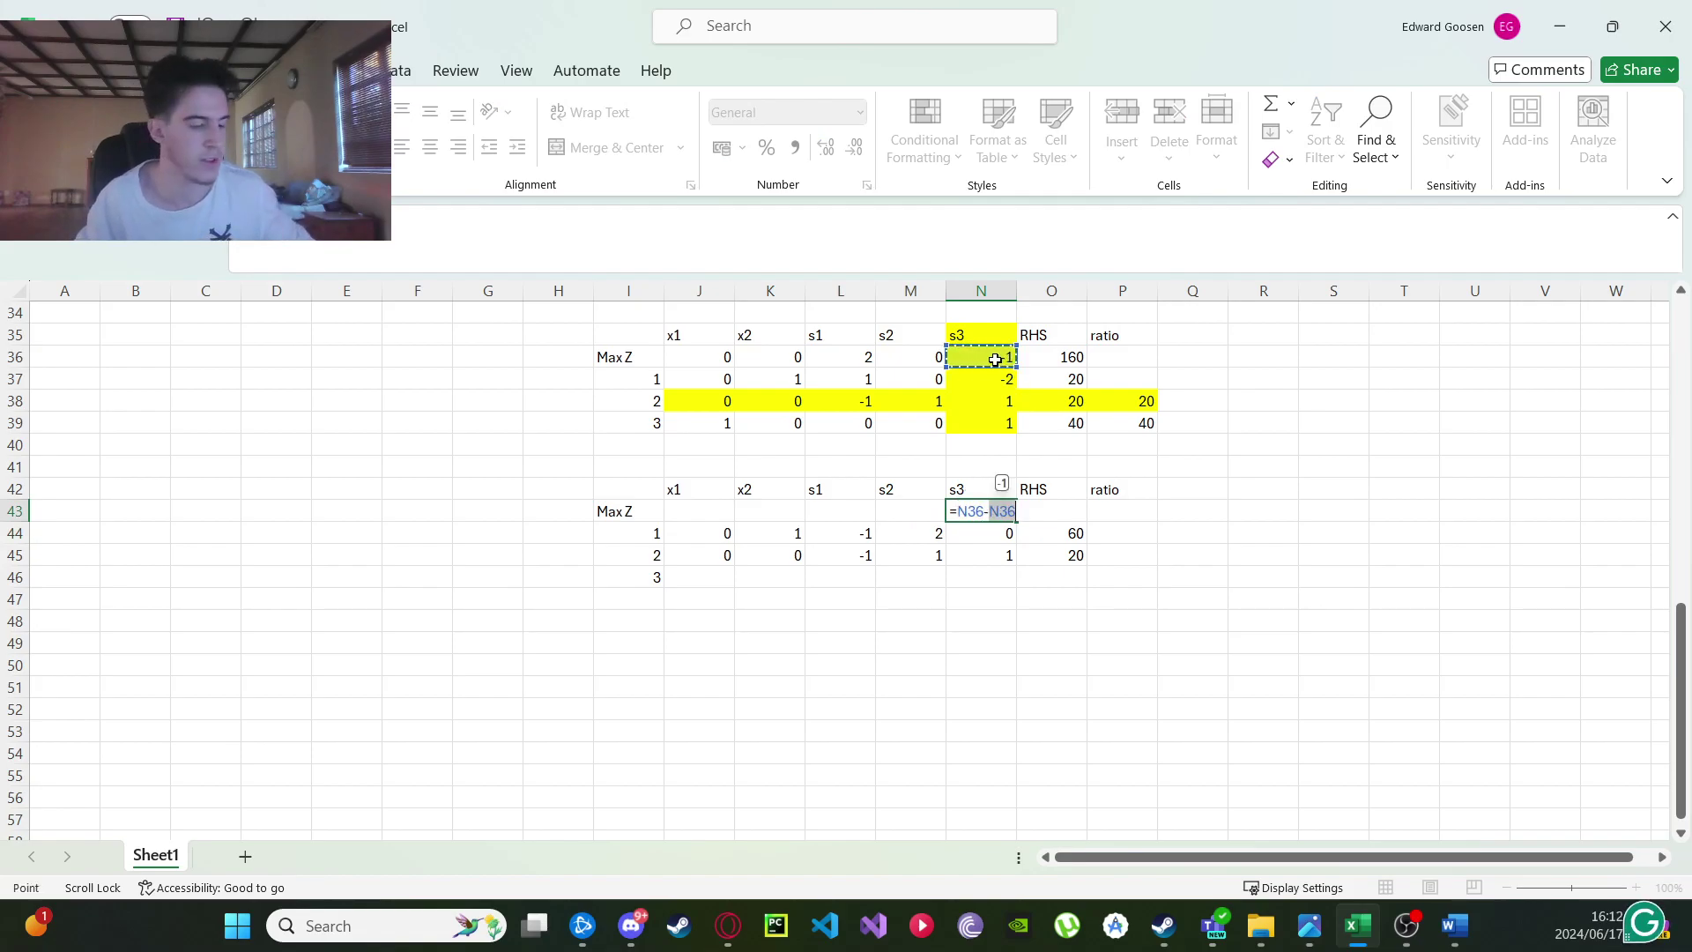
type("*")
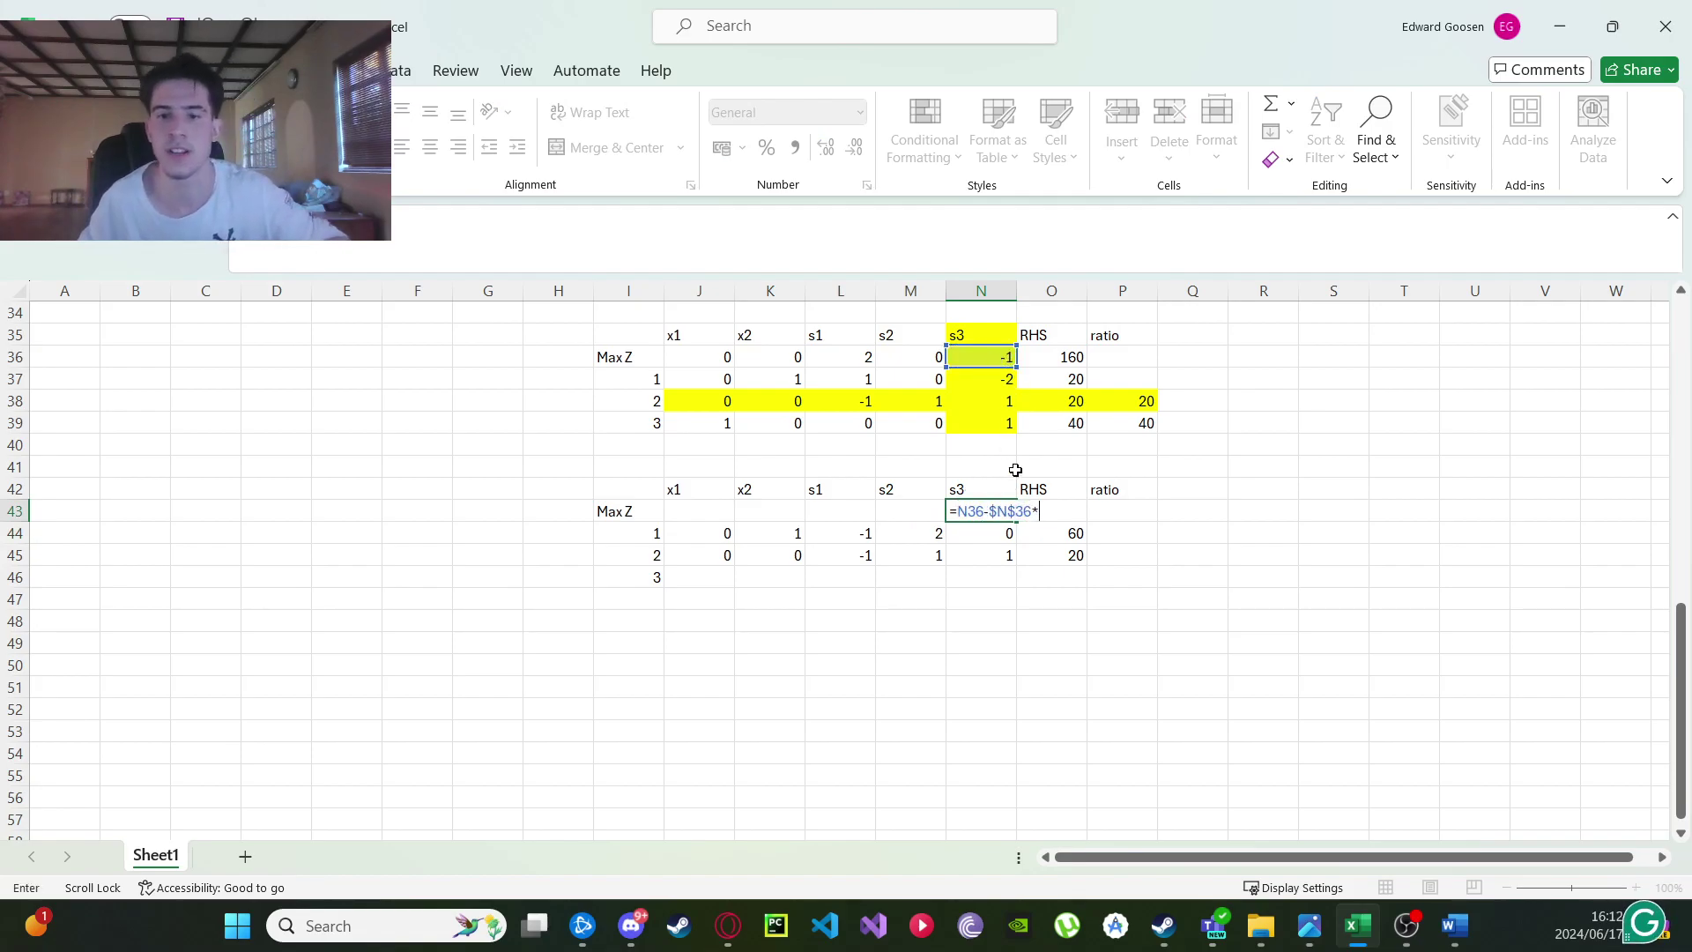
left_click(997, 556)
key("Return")
Fill the N43 formula across J43:O43 to complete the Max Z row.
left_click(994, 513)
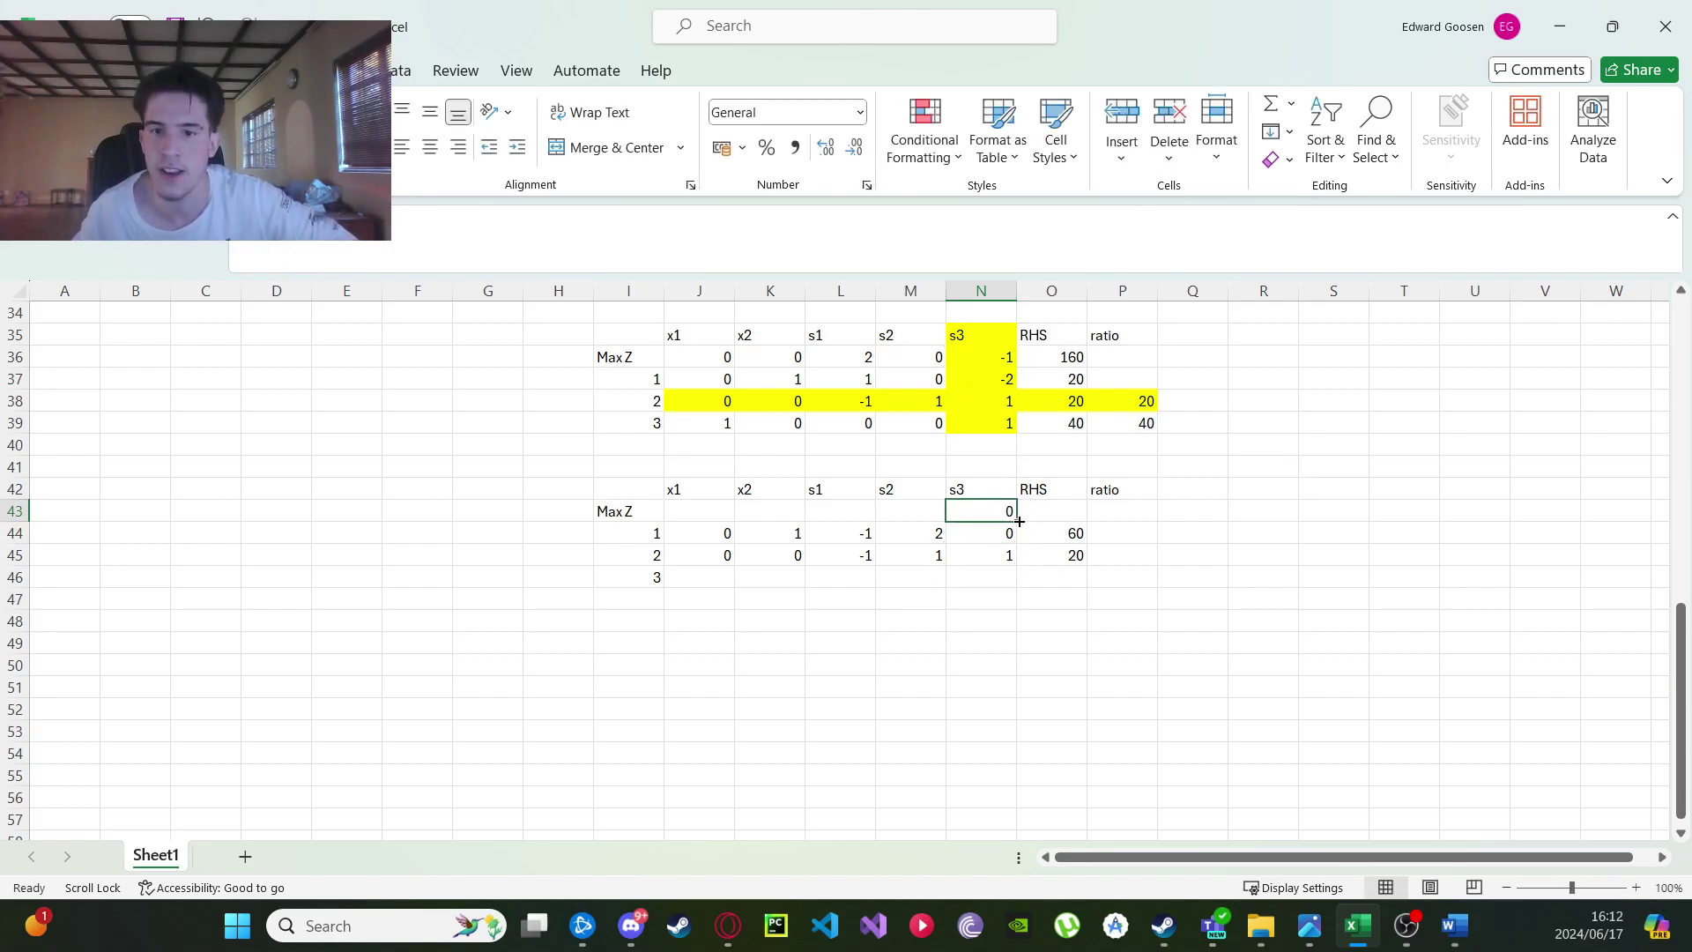
left_click_drag(1017, 522, 696, 529)
left_click(1011, 518)
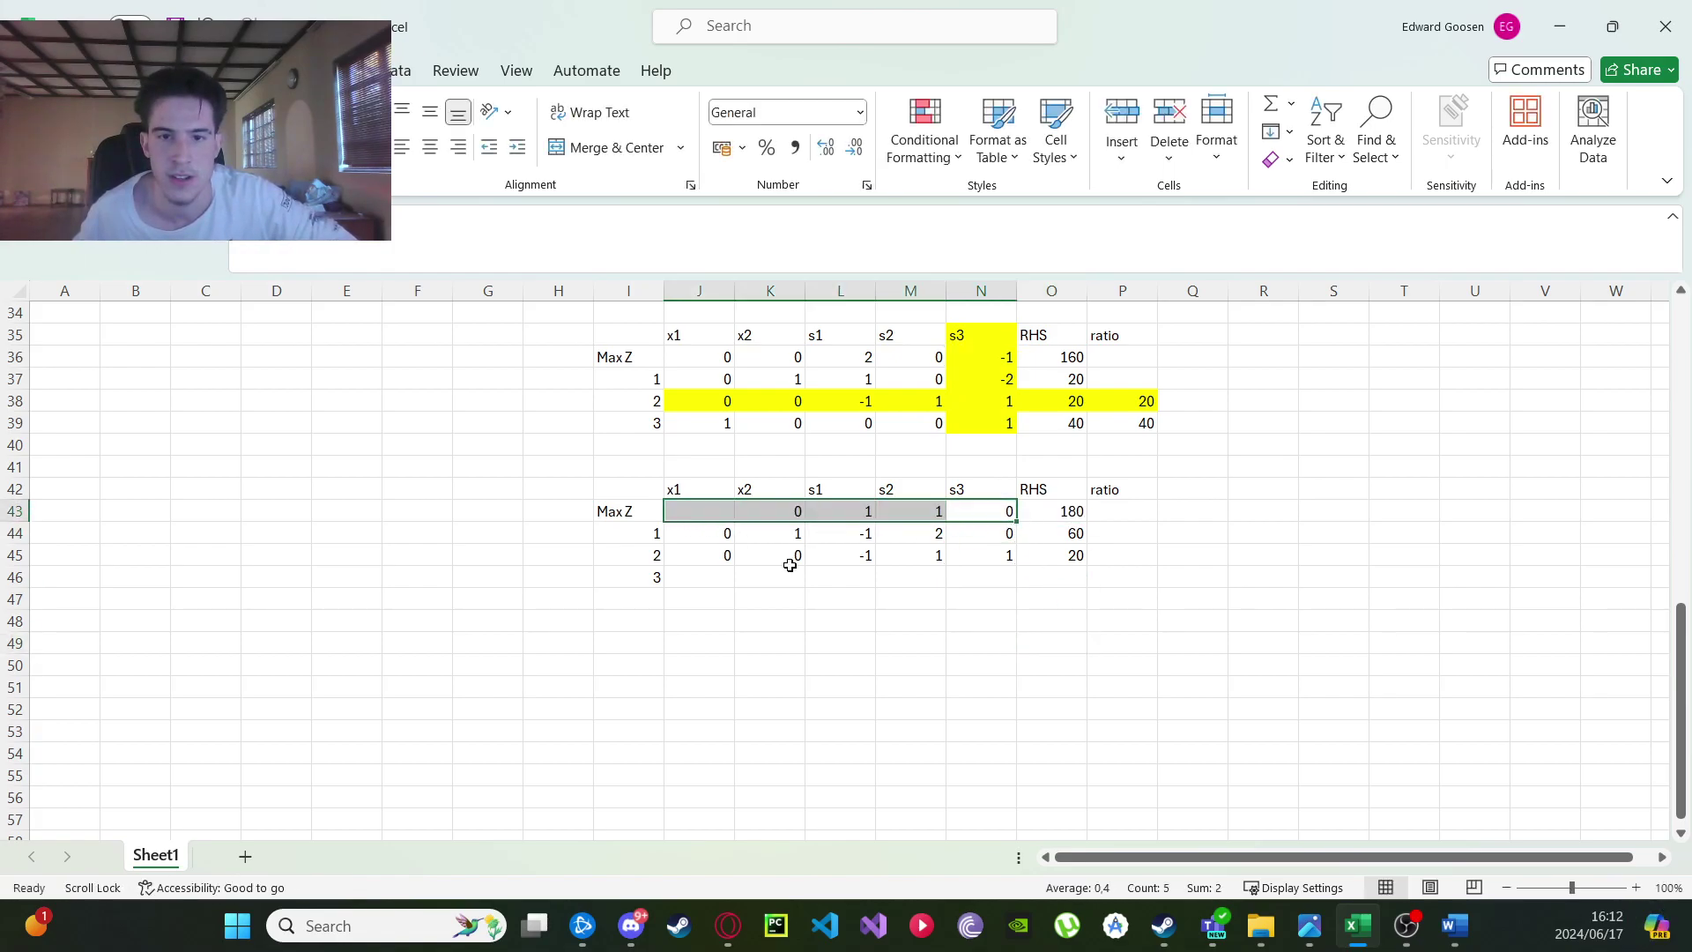
left_click(896, 629)
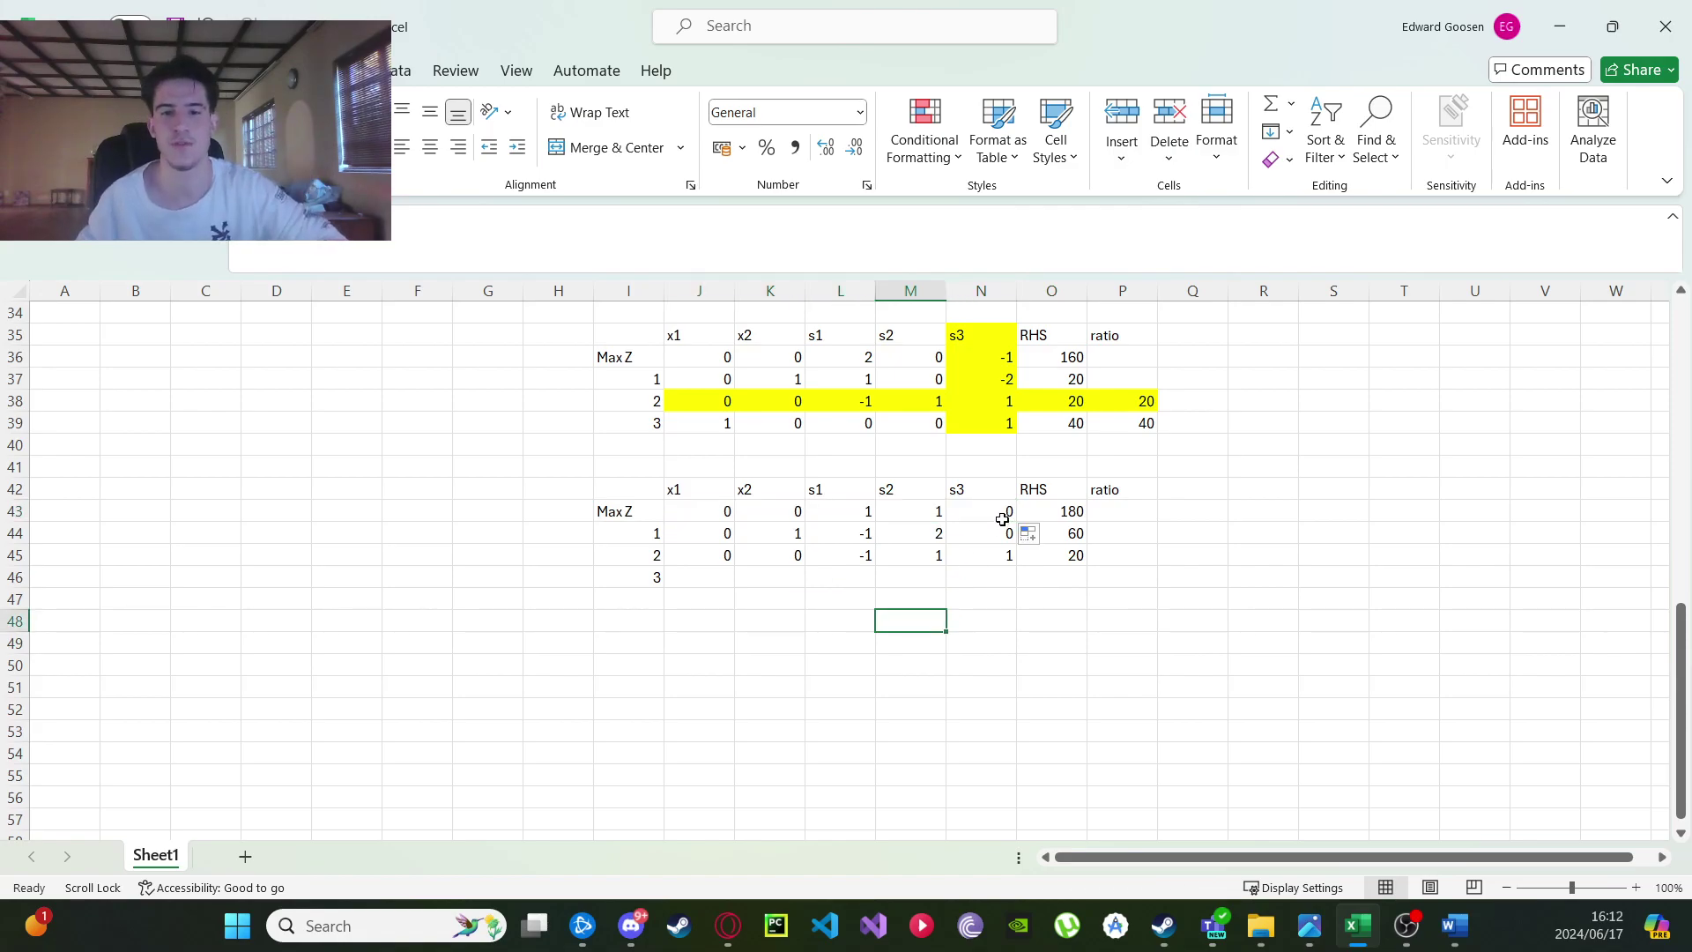
Enter the constraint 3 row formula =N39-$N$39*N45 in N46.
left_click(979, 579)
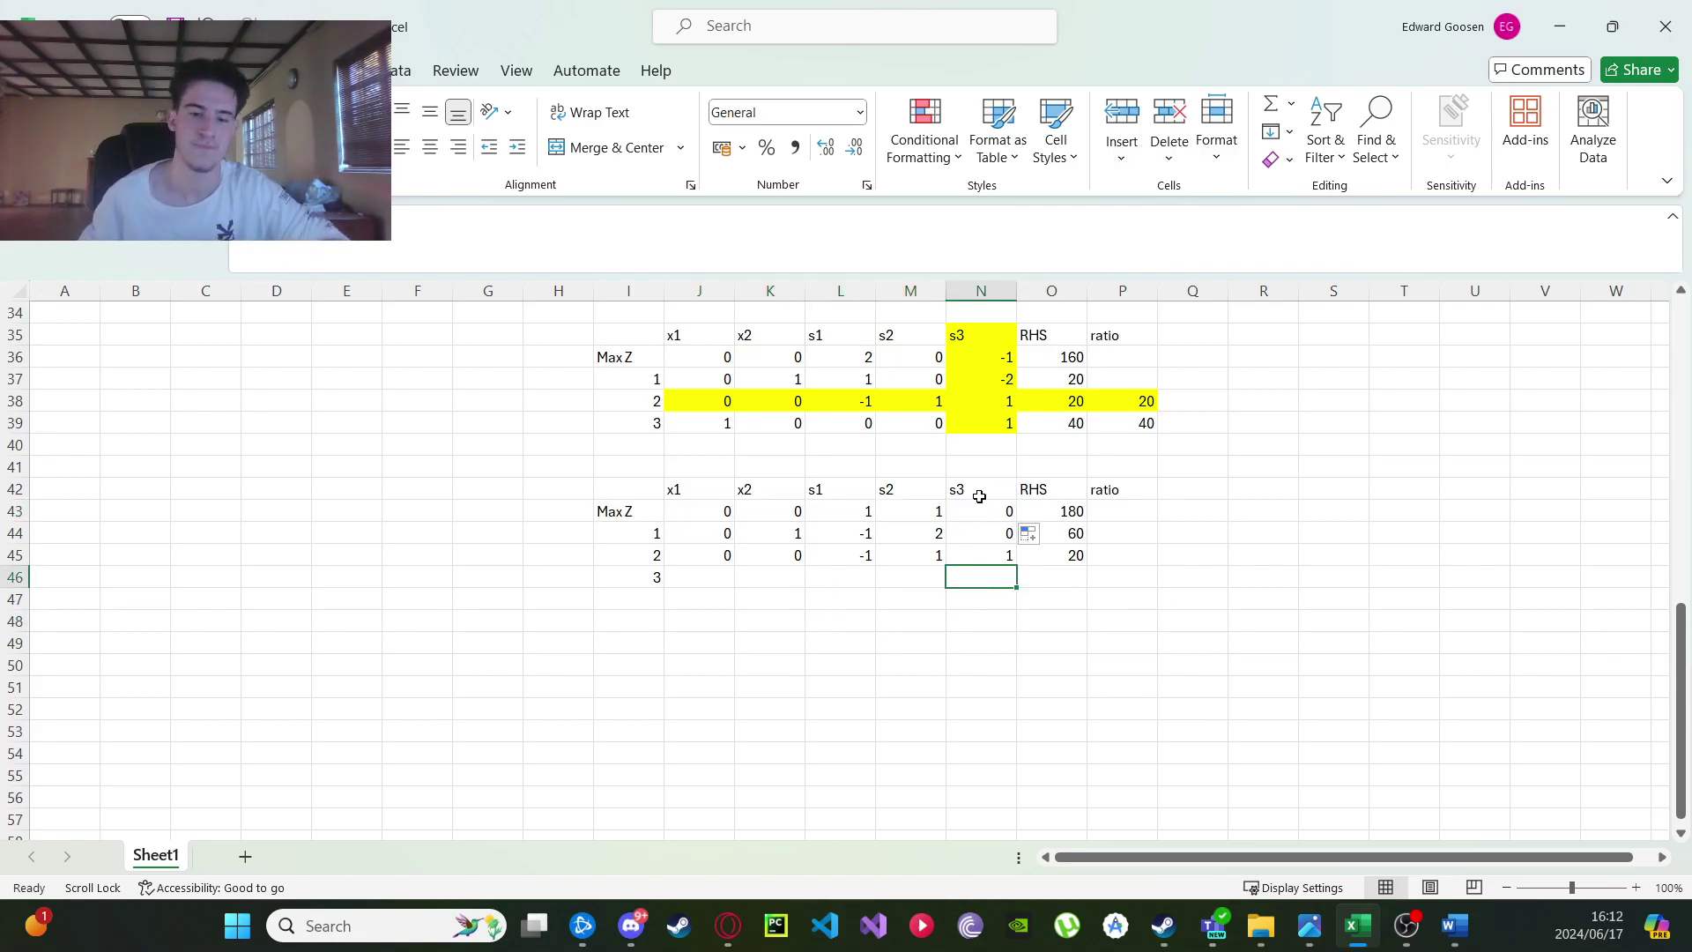
type("=")
left_click(992, 421)
type("-")
left_click(992, 419)
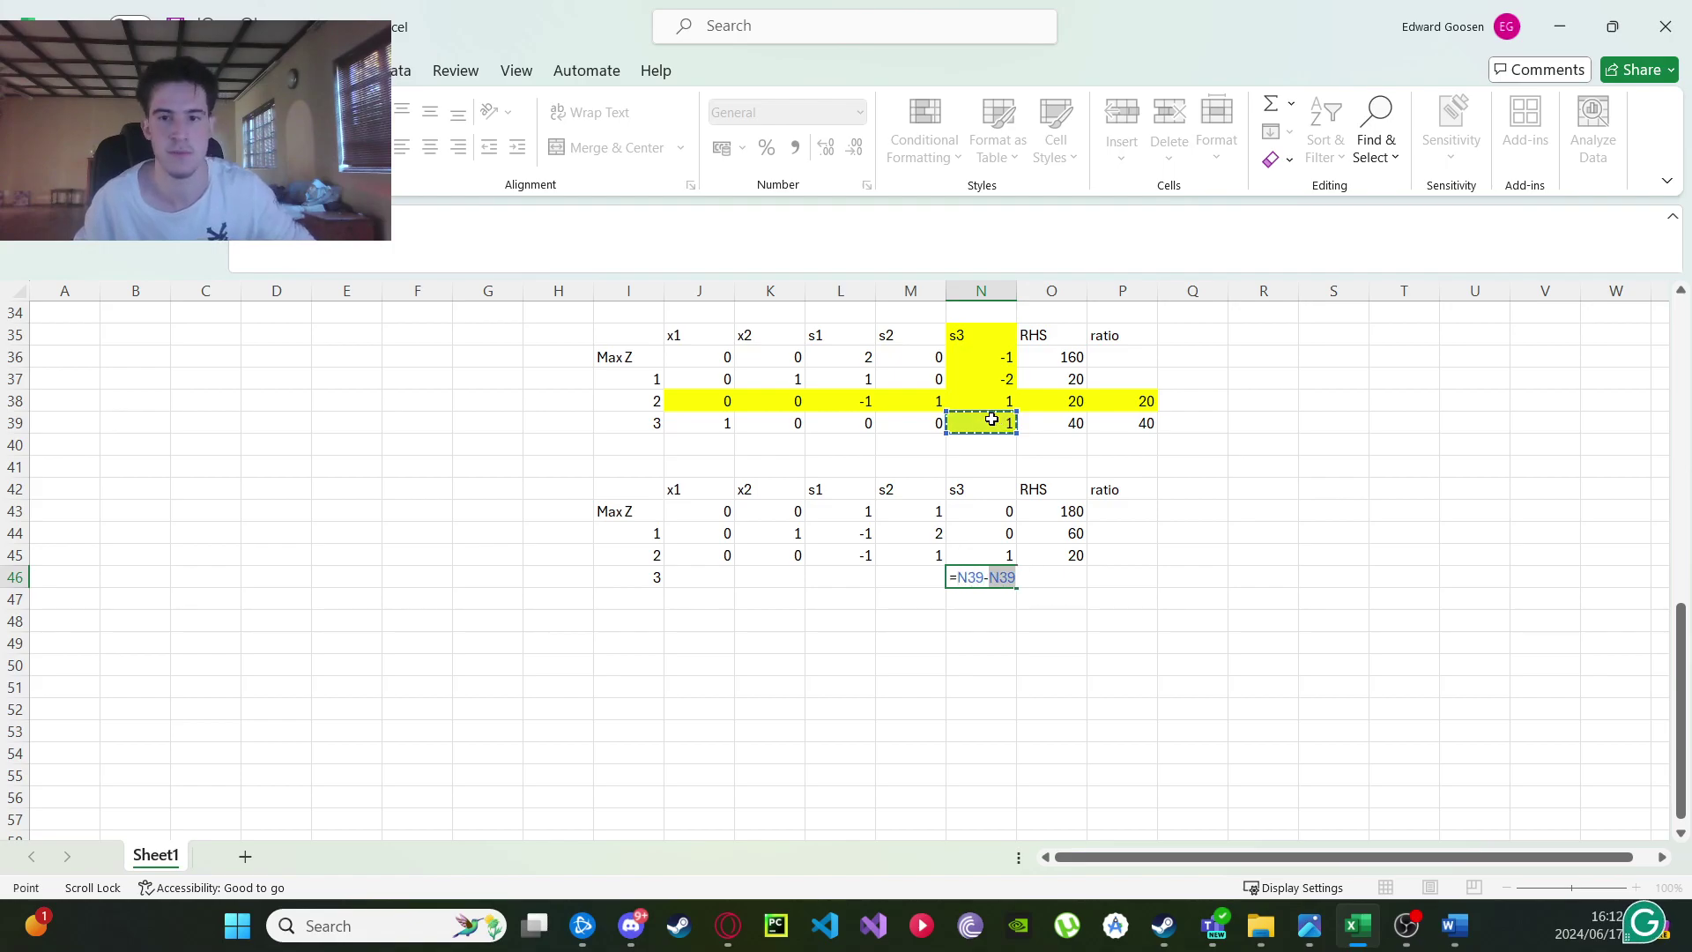
key("F4")
type("*")
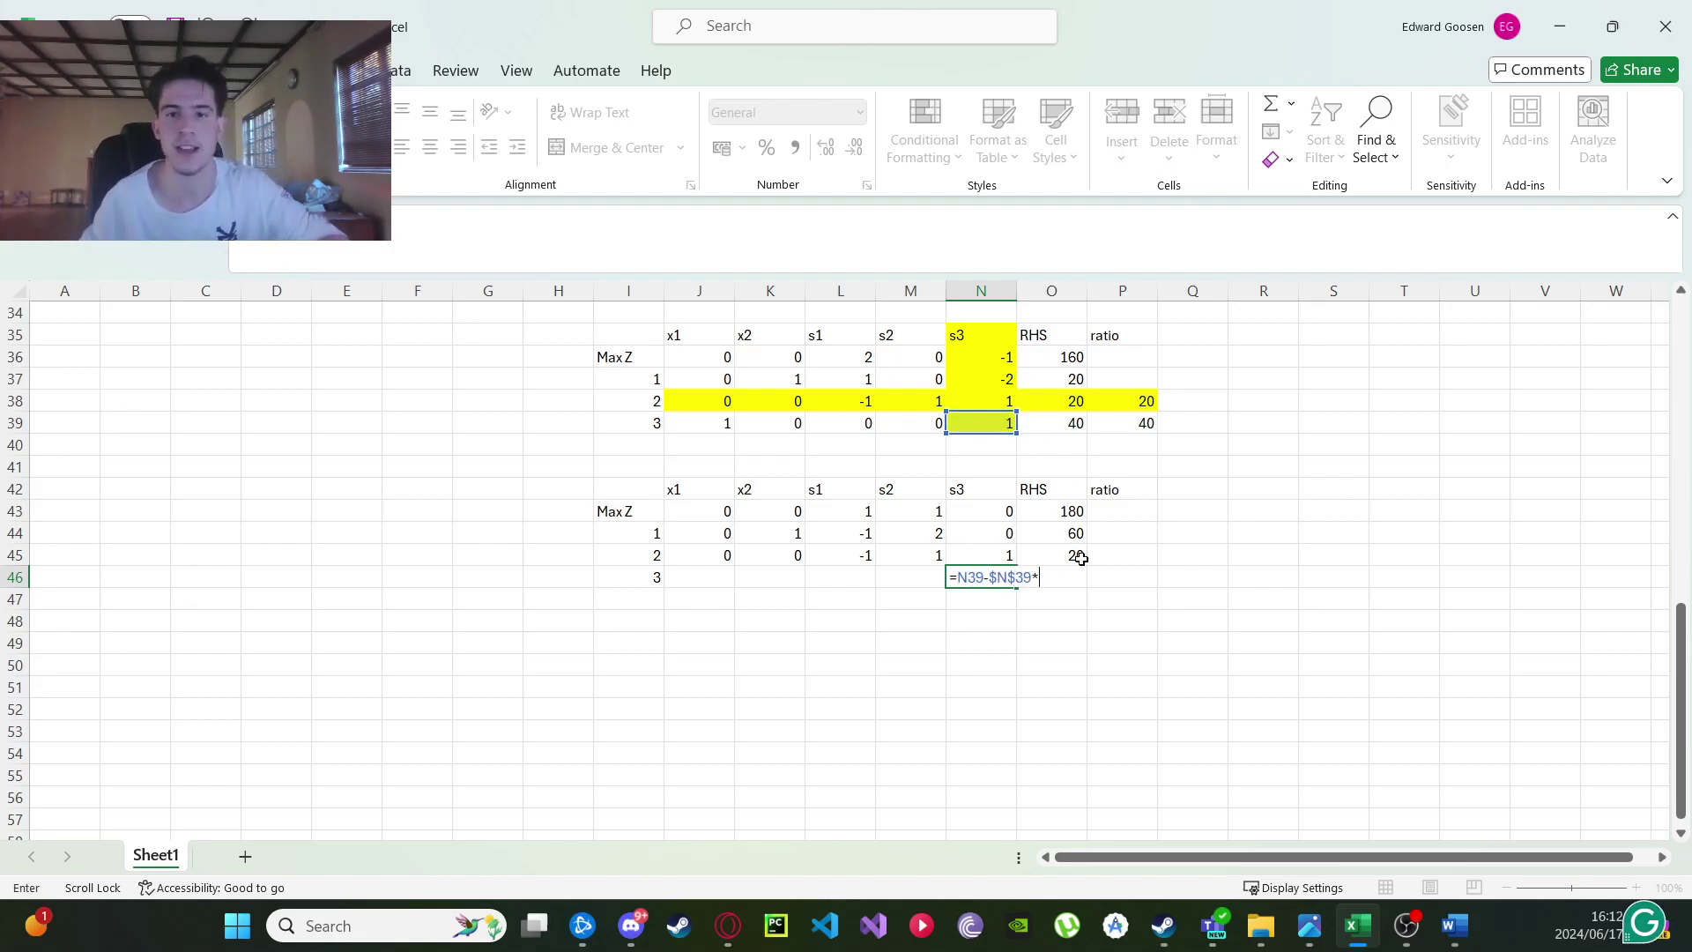
left_click(1003, 555)
key("Return")
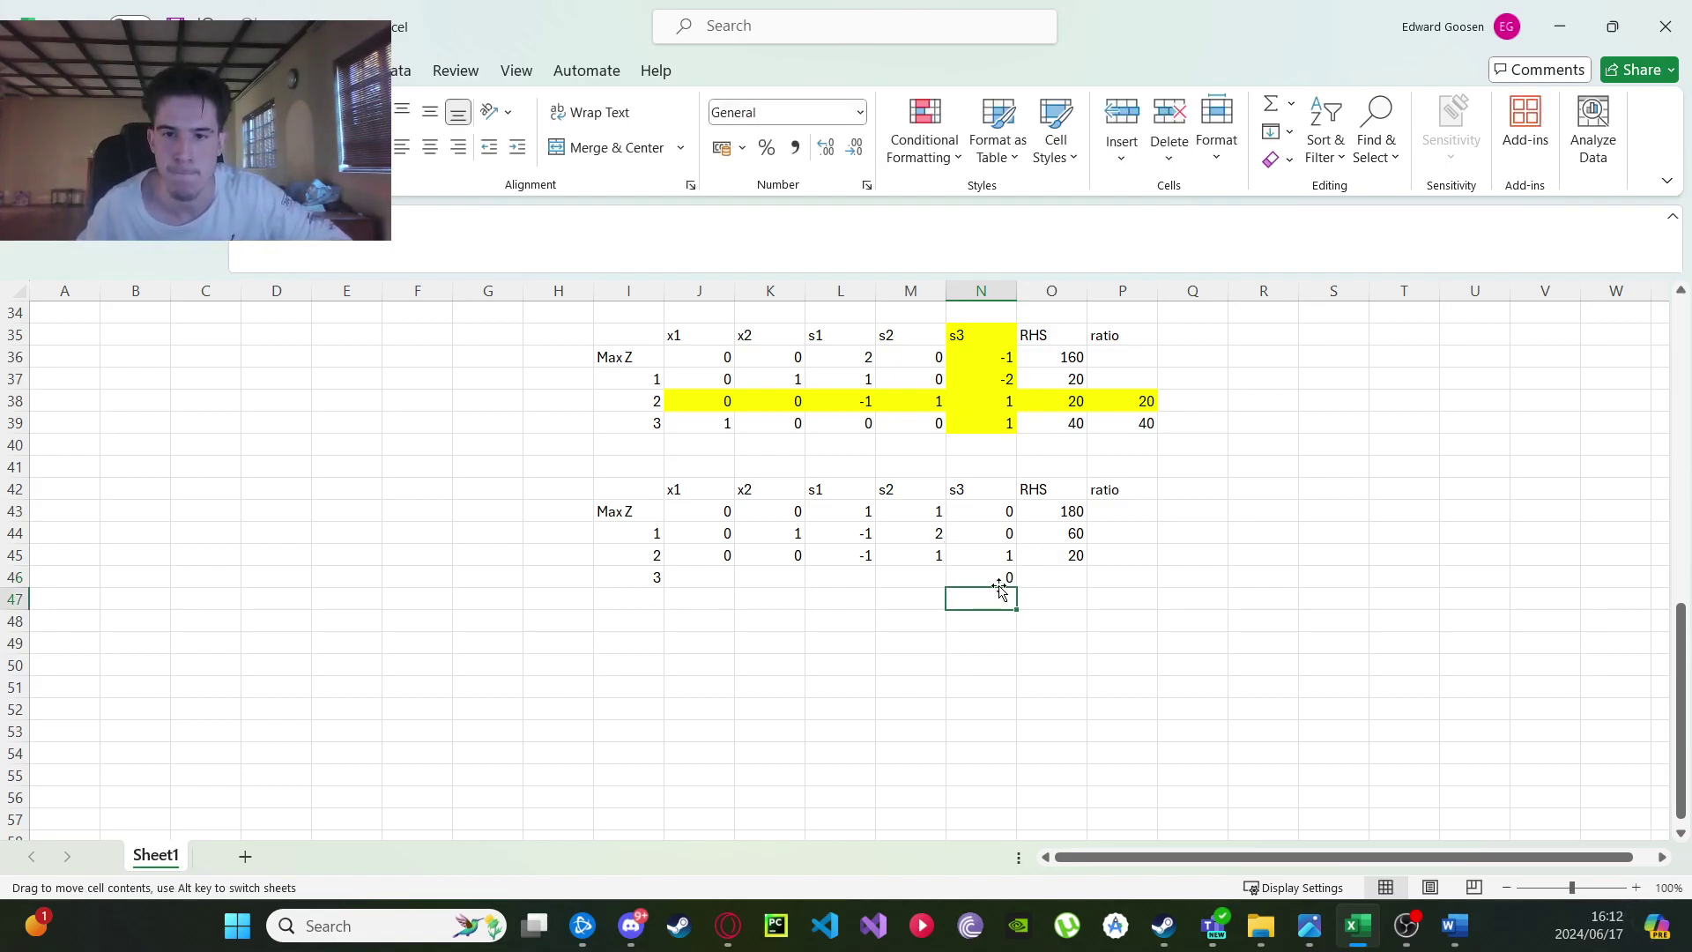
Fill the N46 formula across J46:O46 to complete the constraint 3 row.
left_click(1005, 577)
left_click_drag(1016, 588, 674, 579)
left_click(1005, 579)
left_click(840, 643)
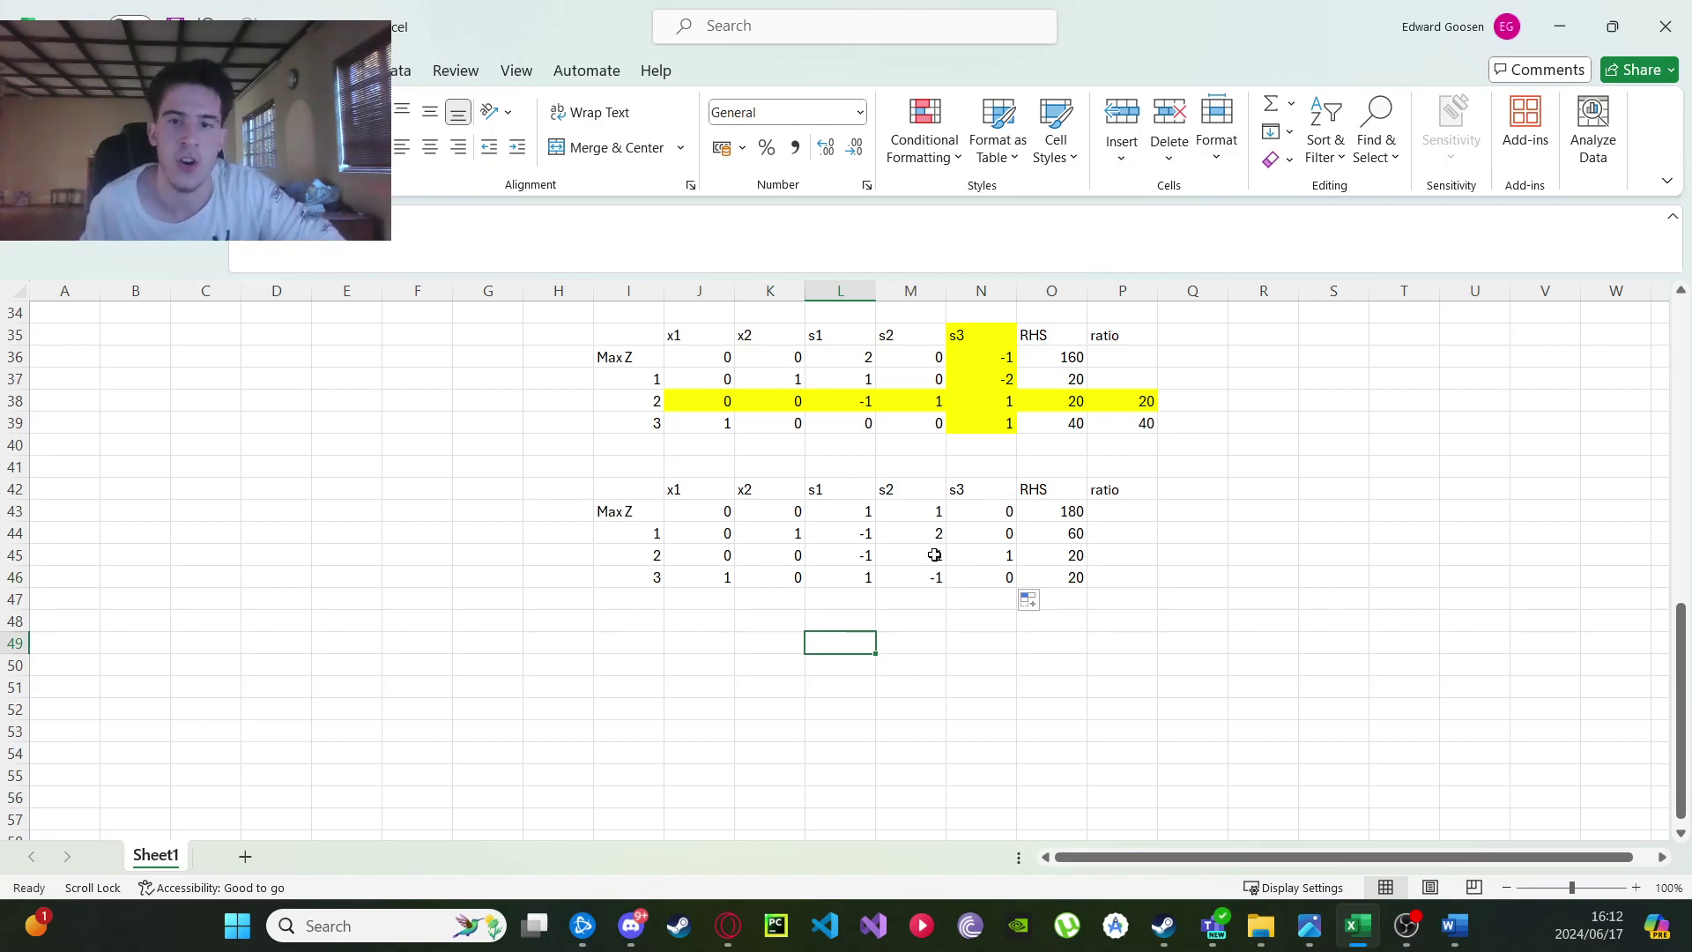
Check the fourth tableau's Max Z row for negative values and examine columns x1 to s3 to identify the basic variables.
left_click_drag(721, 511, 1068, 511)
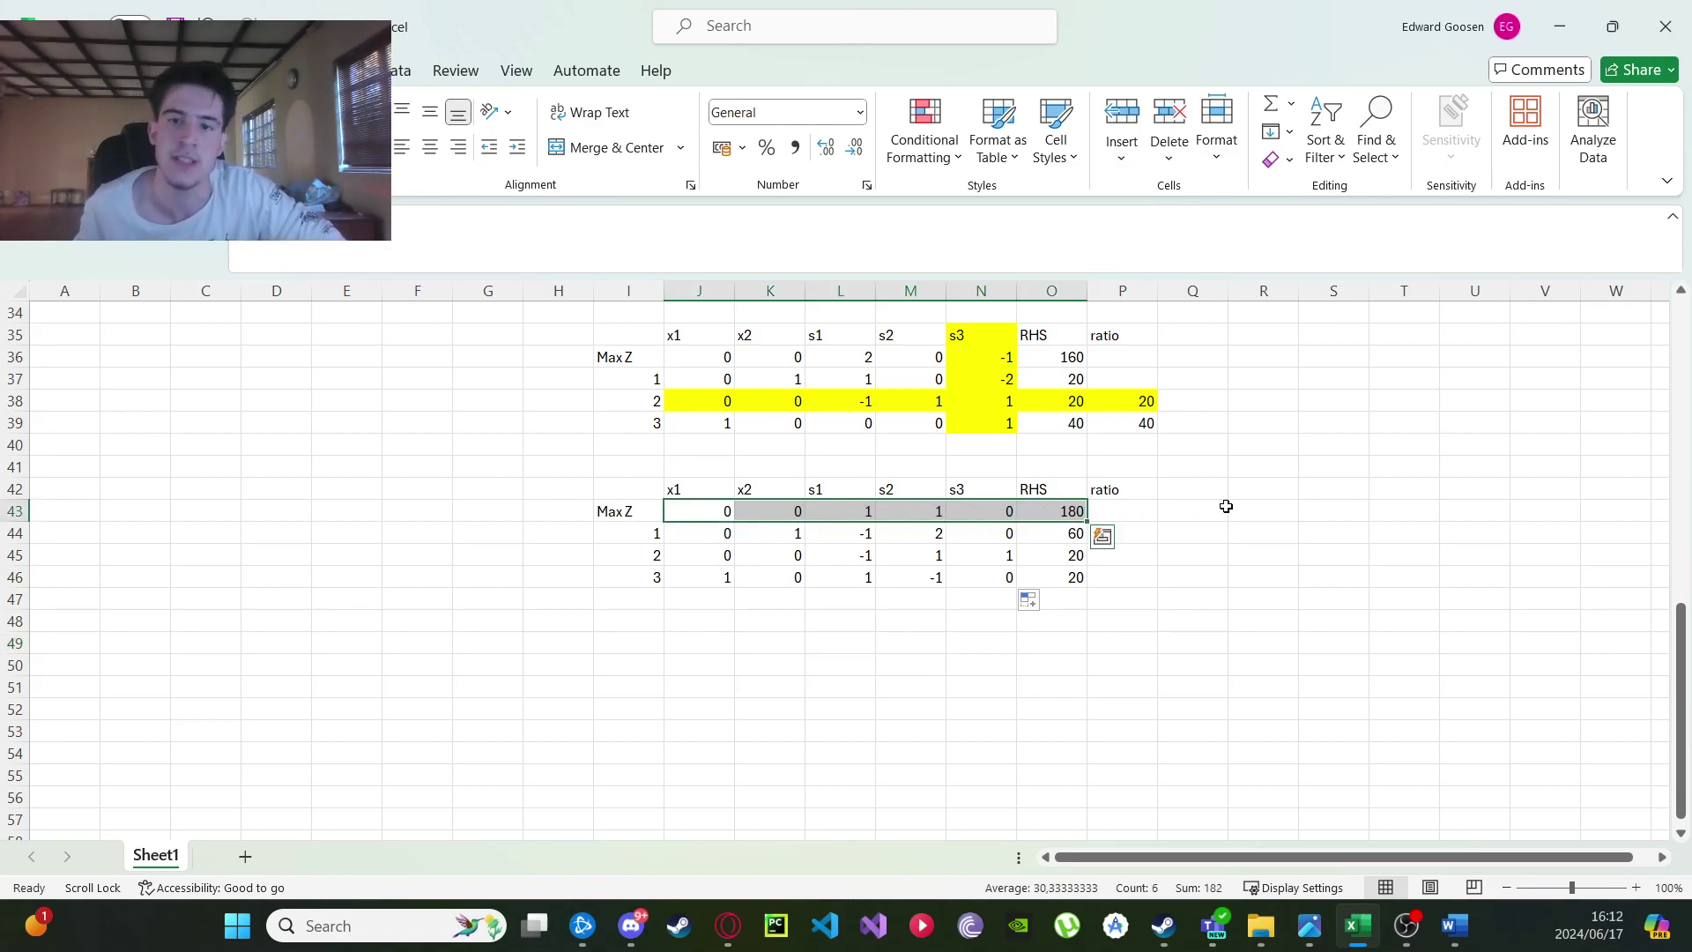
left_click(1217, 511)
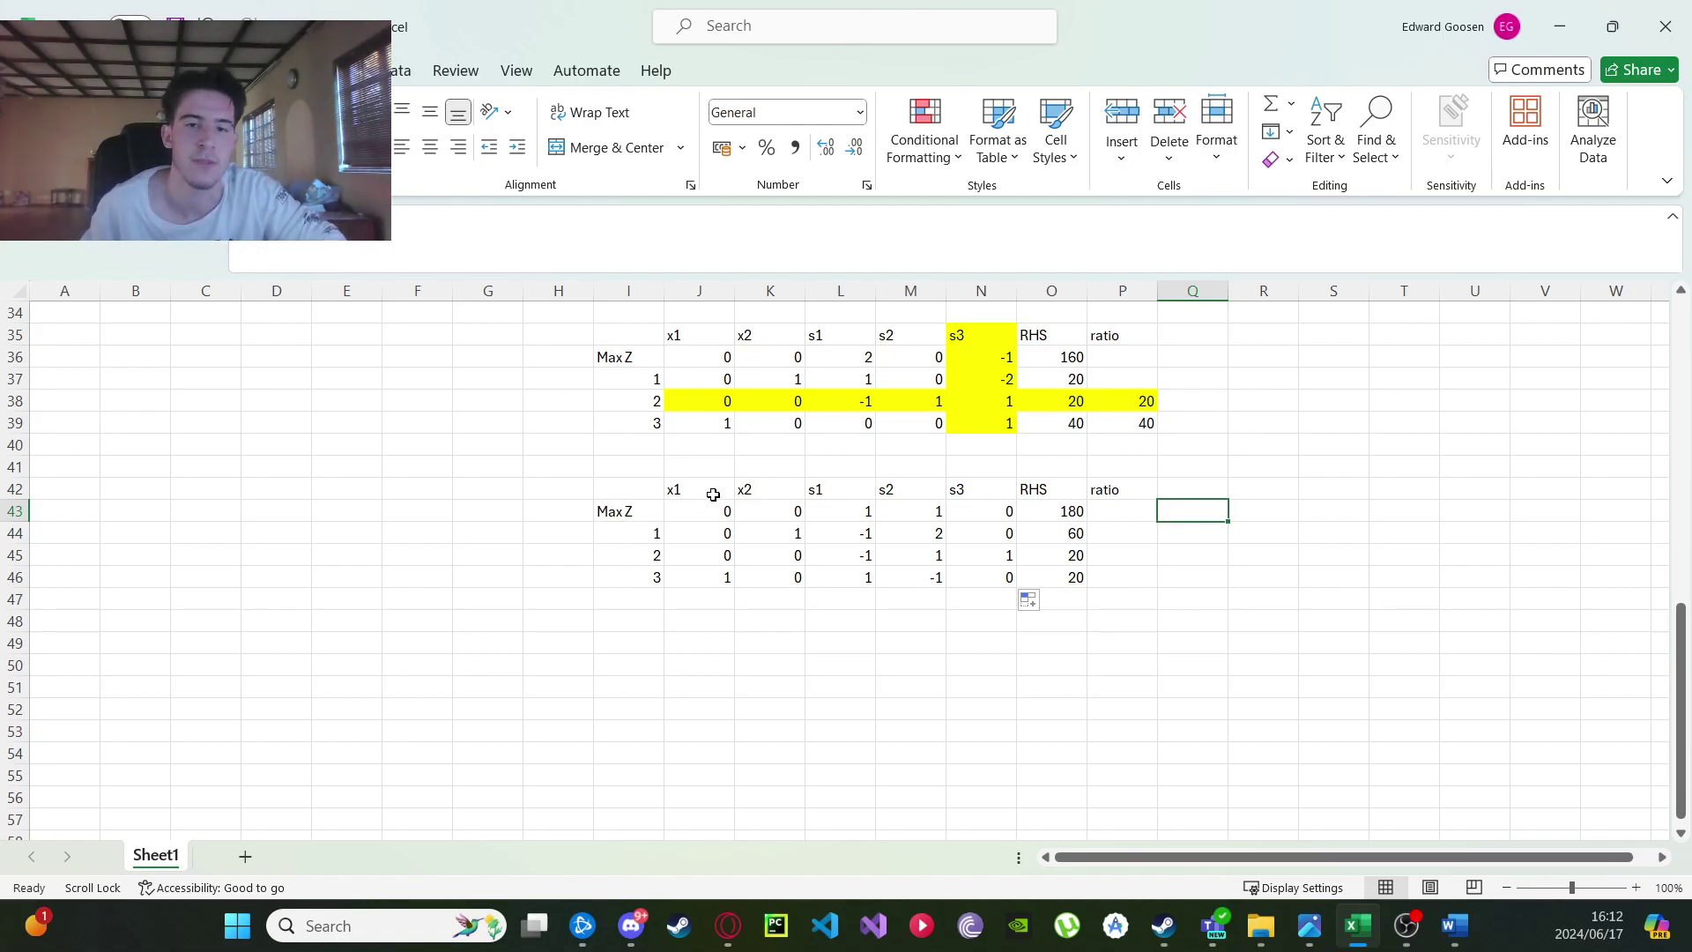
left_click_drag(713, 494, 713, 571)
left_click(718, 458)
left_click_drag(712, 490, 740, 593)
left_click(838, 673)
left_click_drag(696, 483, 705, 577)
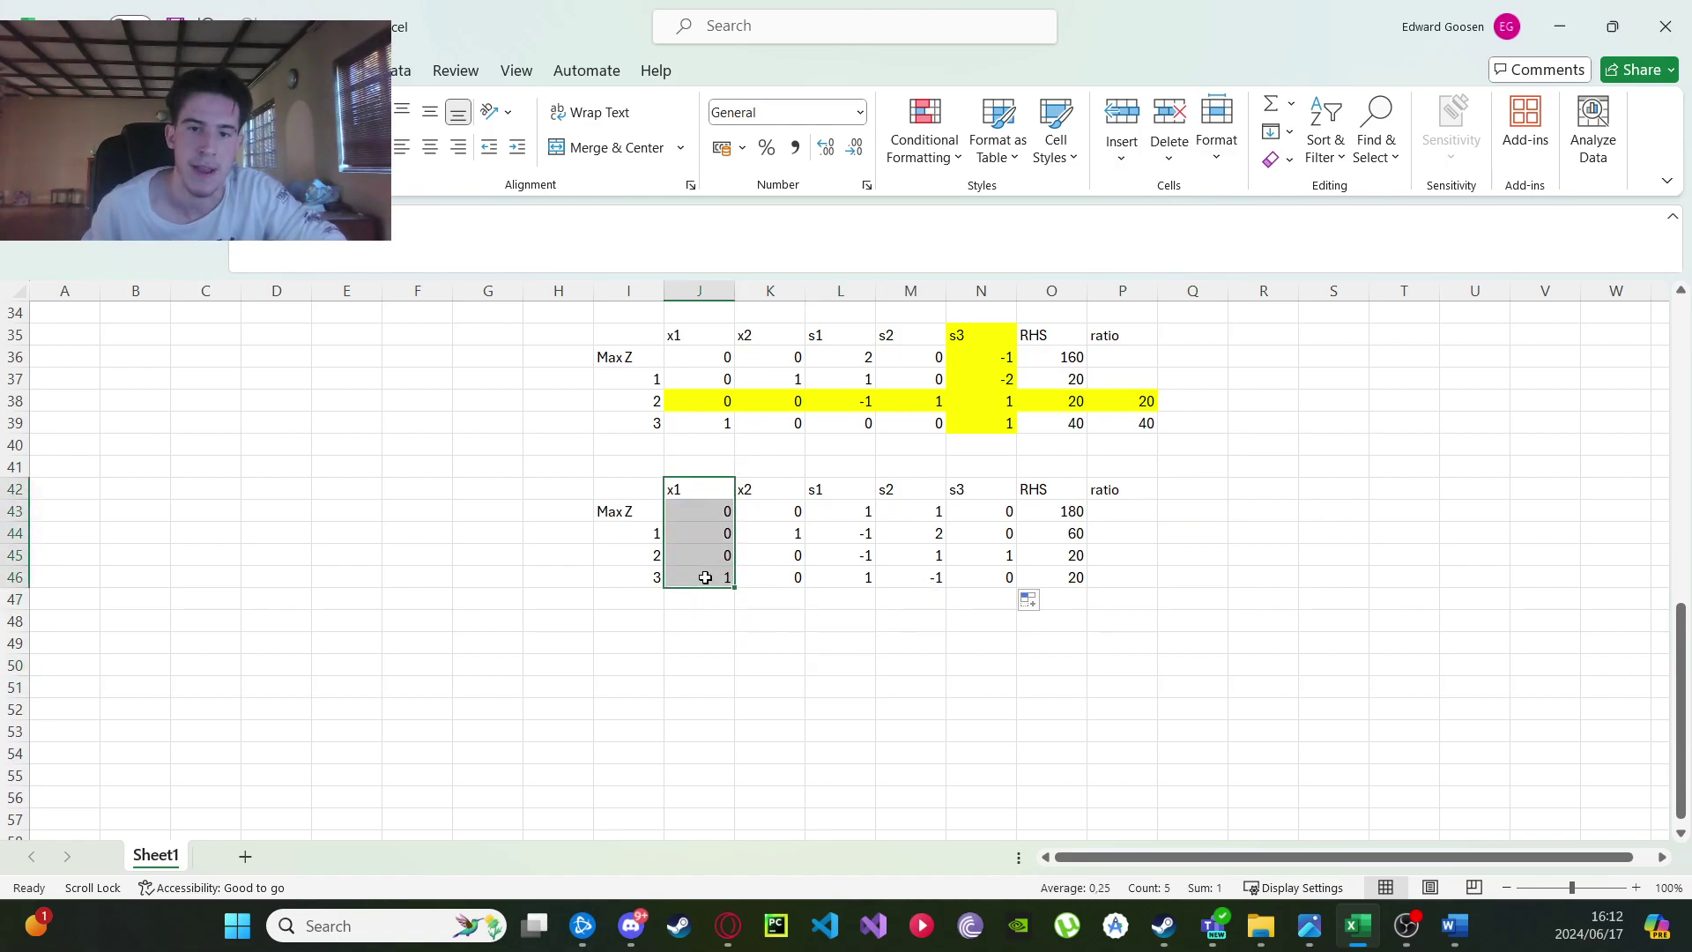
left_click(835, 638)
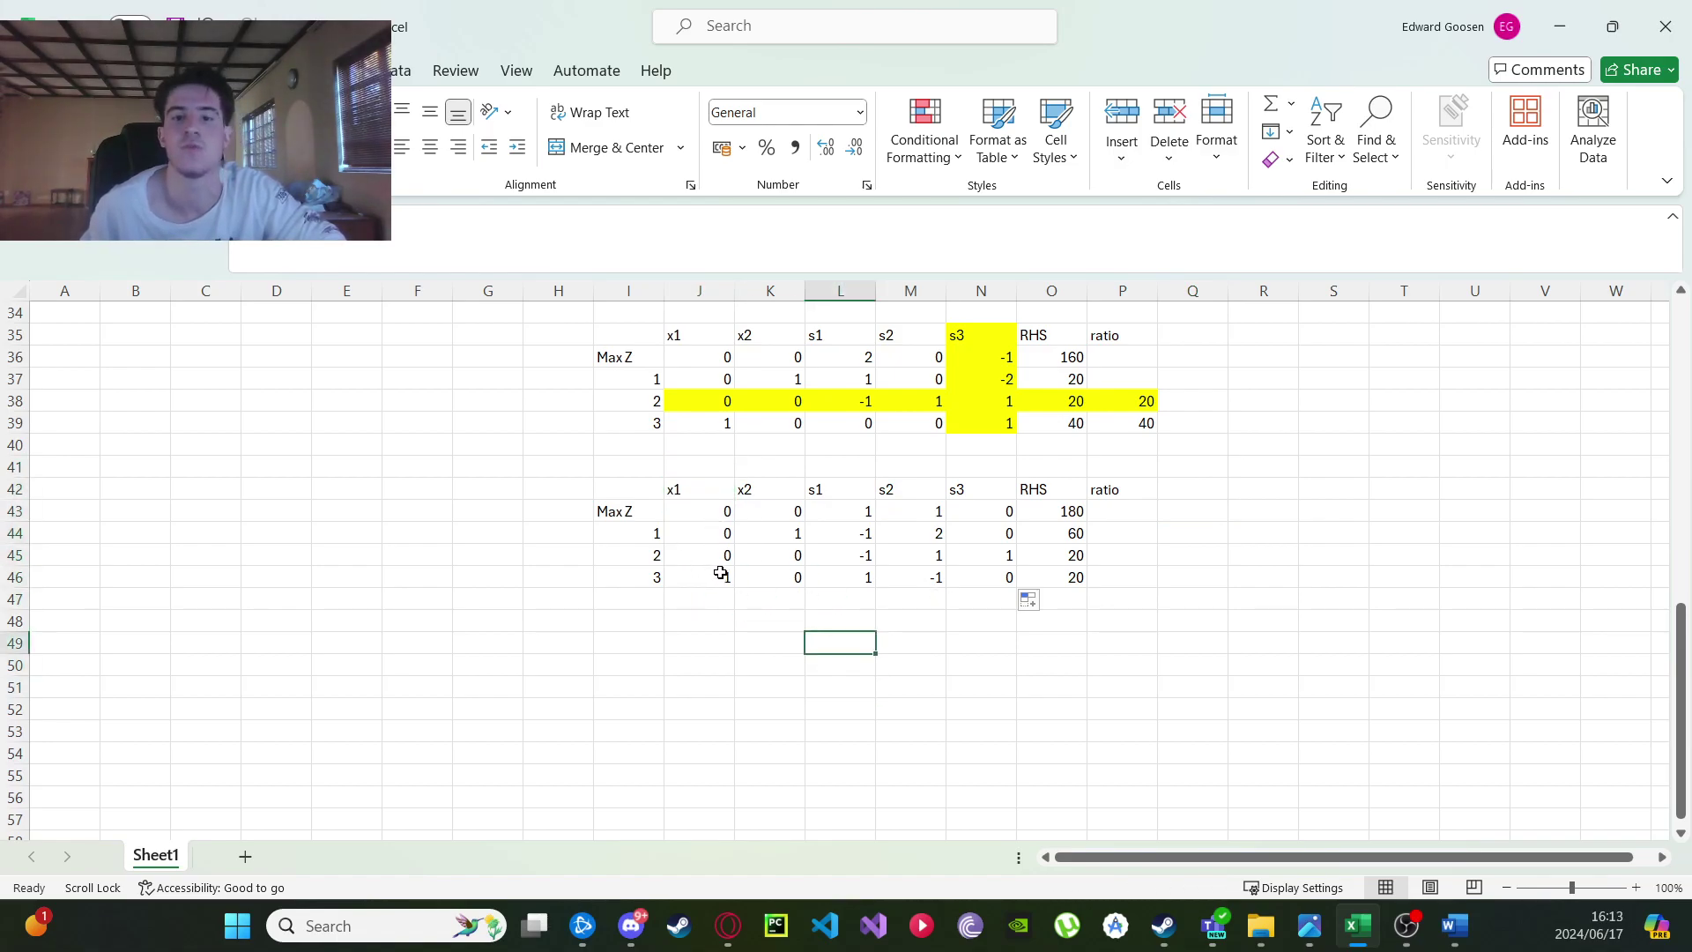
left_click_drag(752, 492, 772, 577)
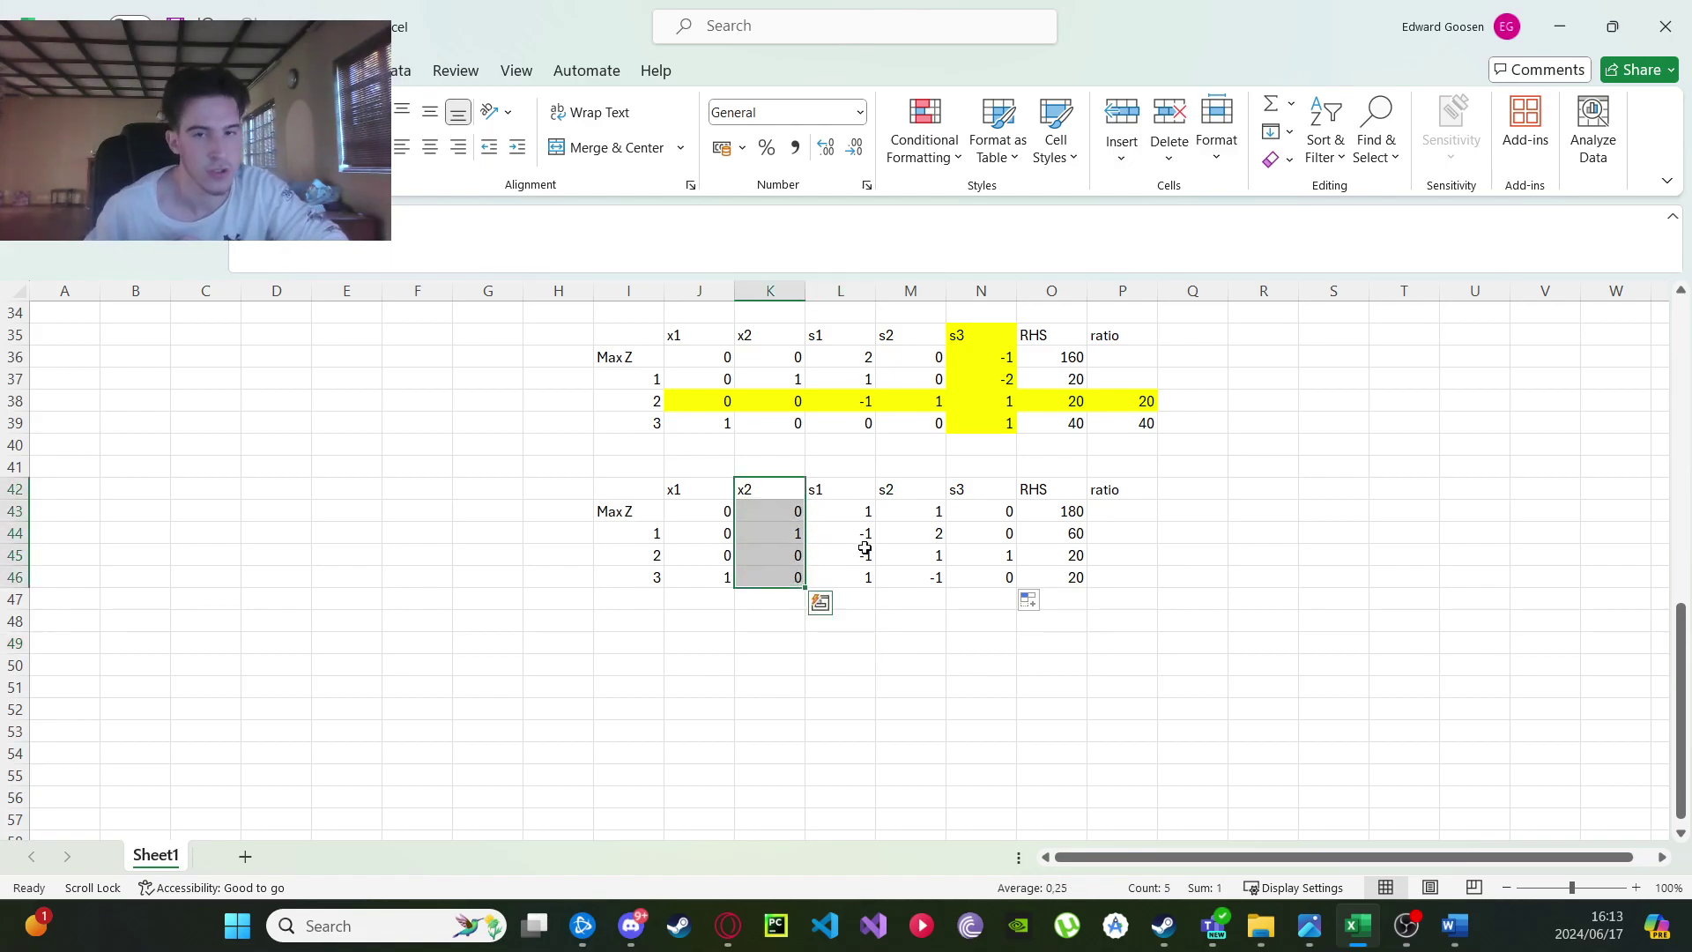
left_click(975, 659)
left_click_drag(861, 490, 869, 575)
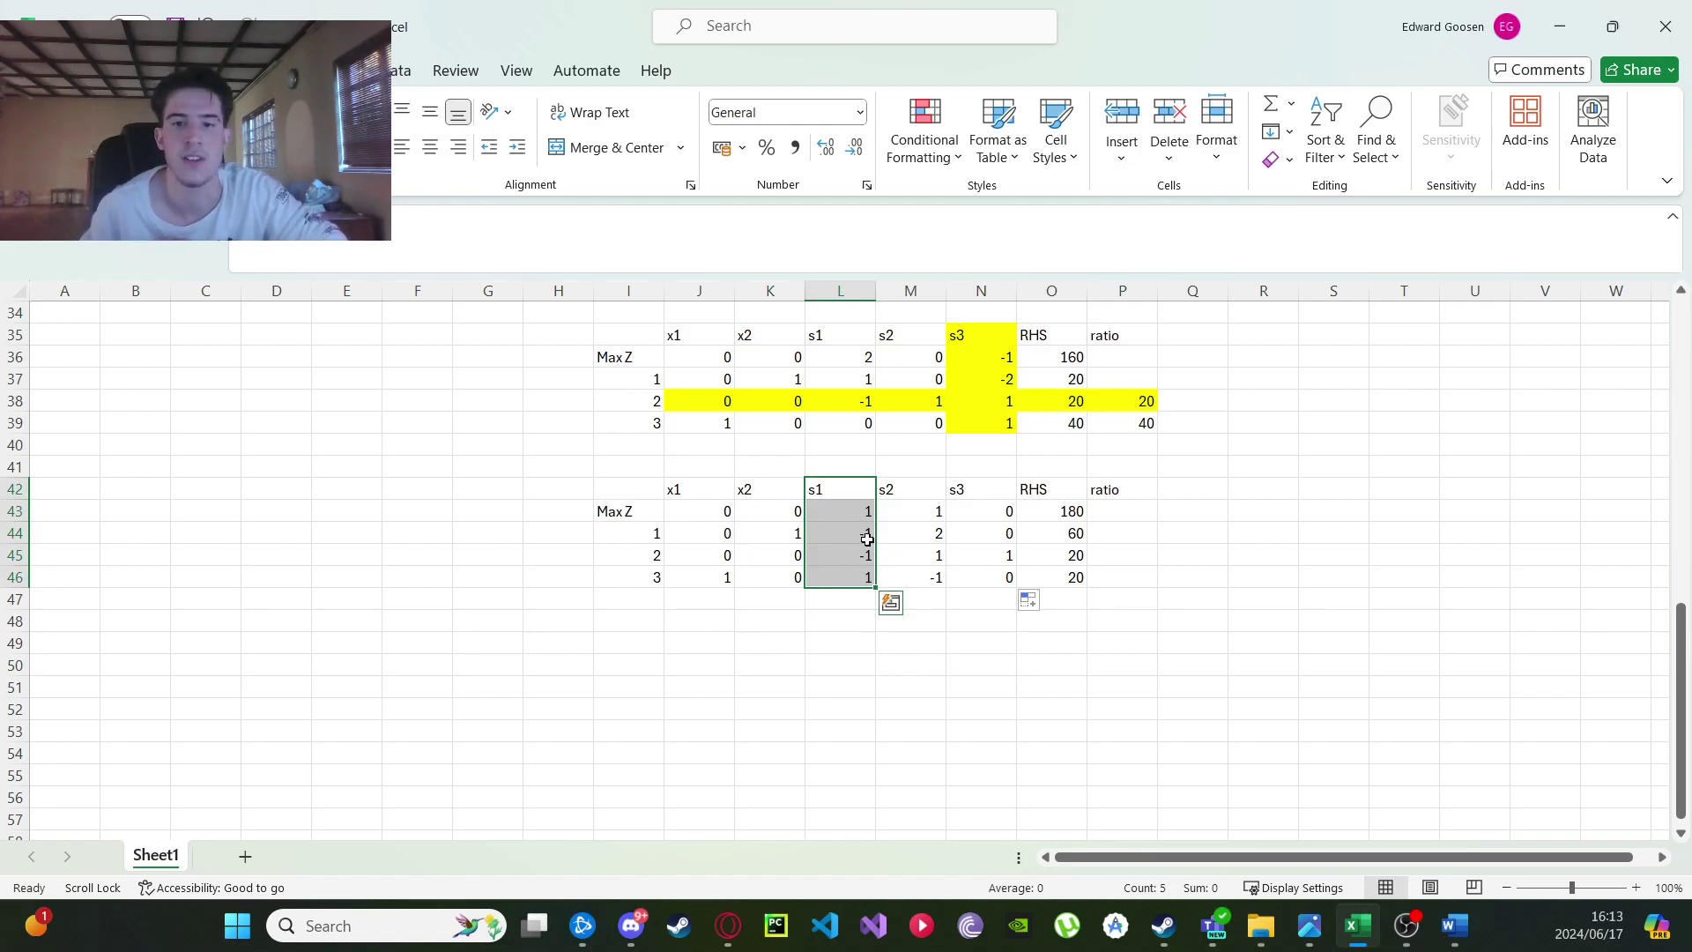
left_click(981, 642)
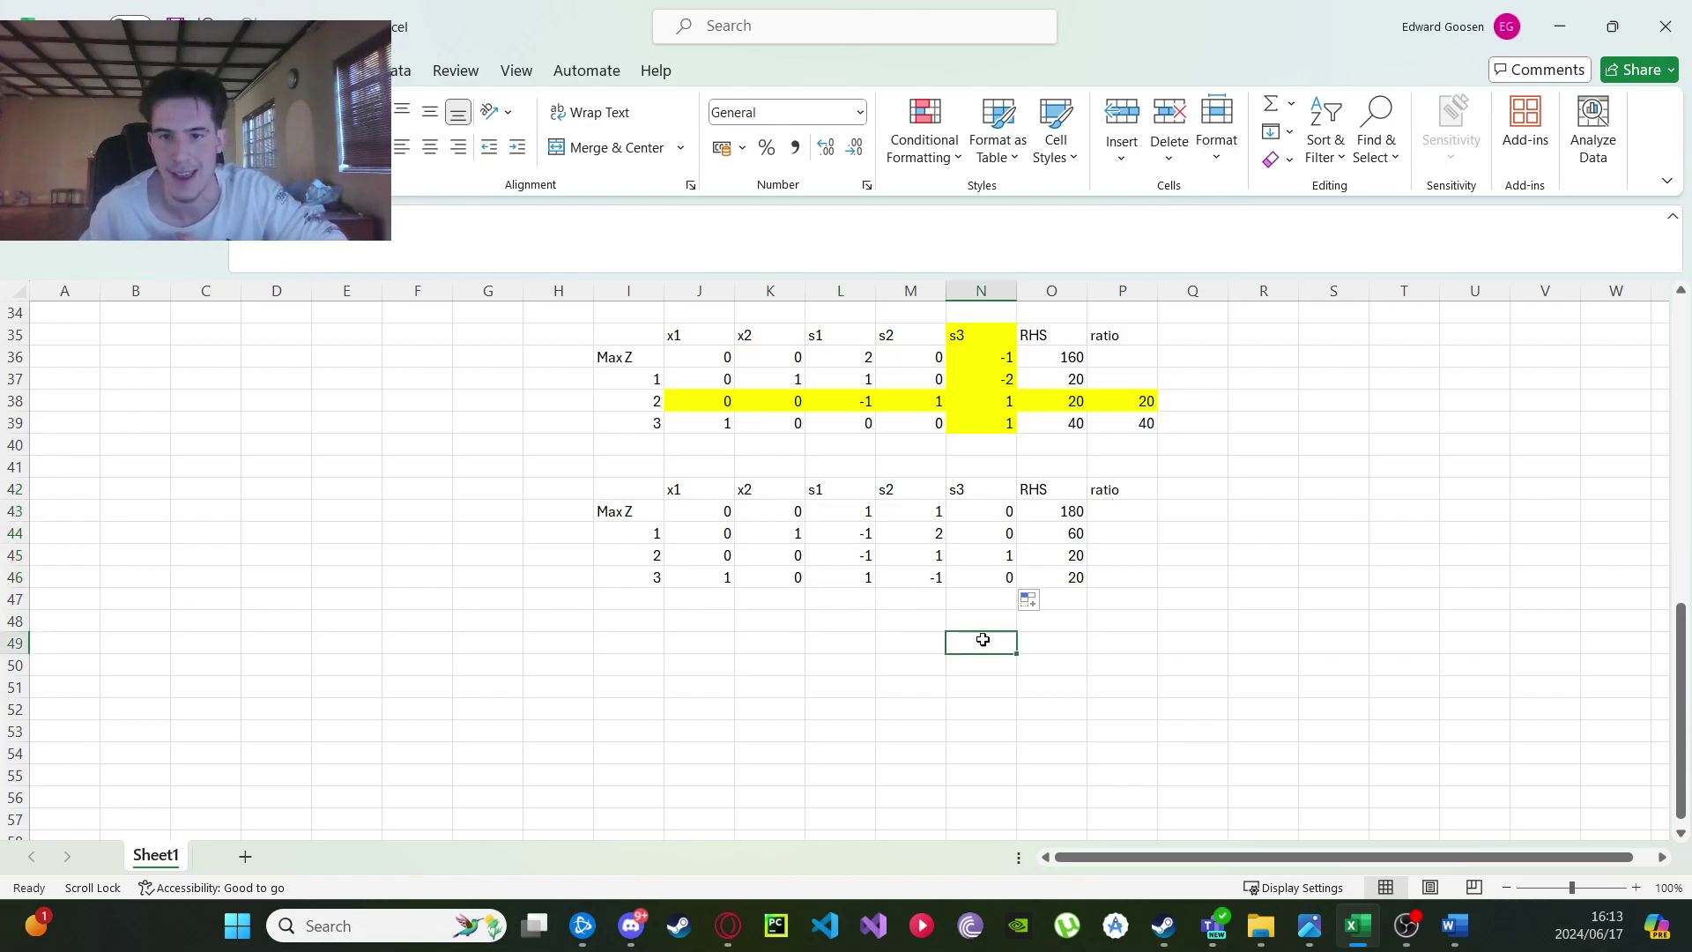
left_click_drag(914, 488, 916, 577)
key("ctrl+v")
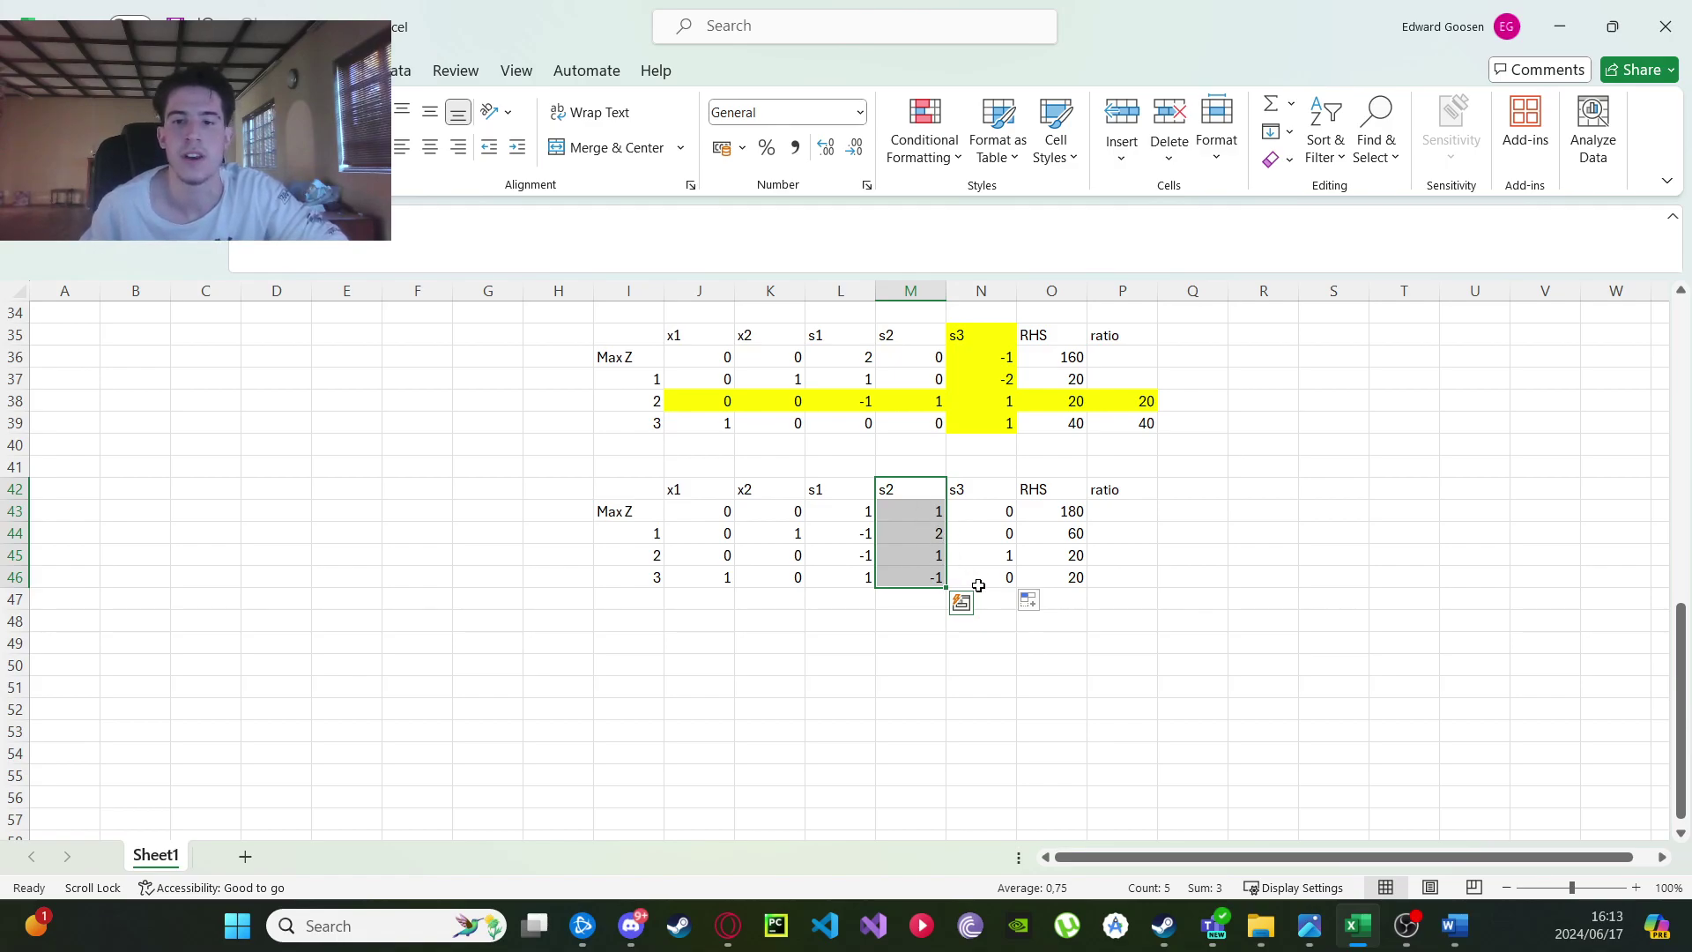
left_click(1004, 652)
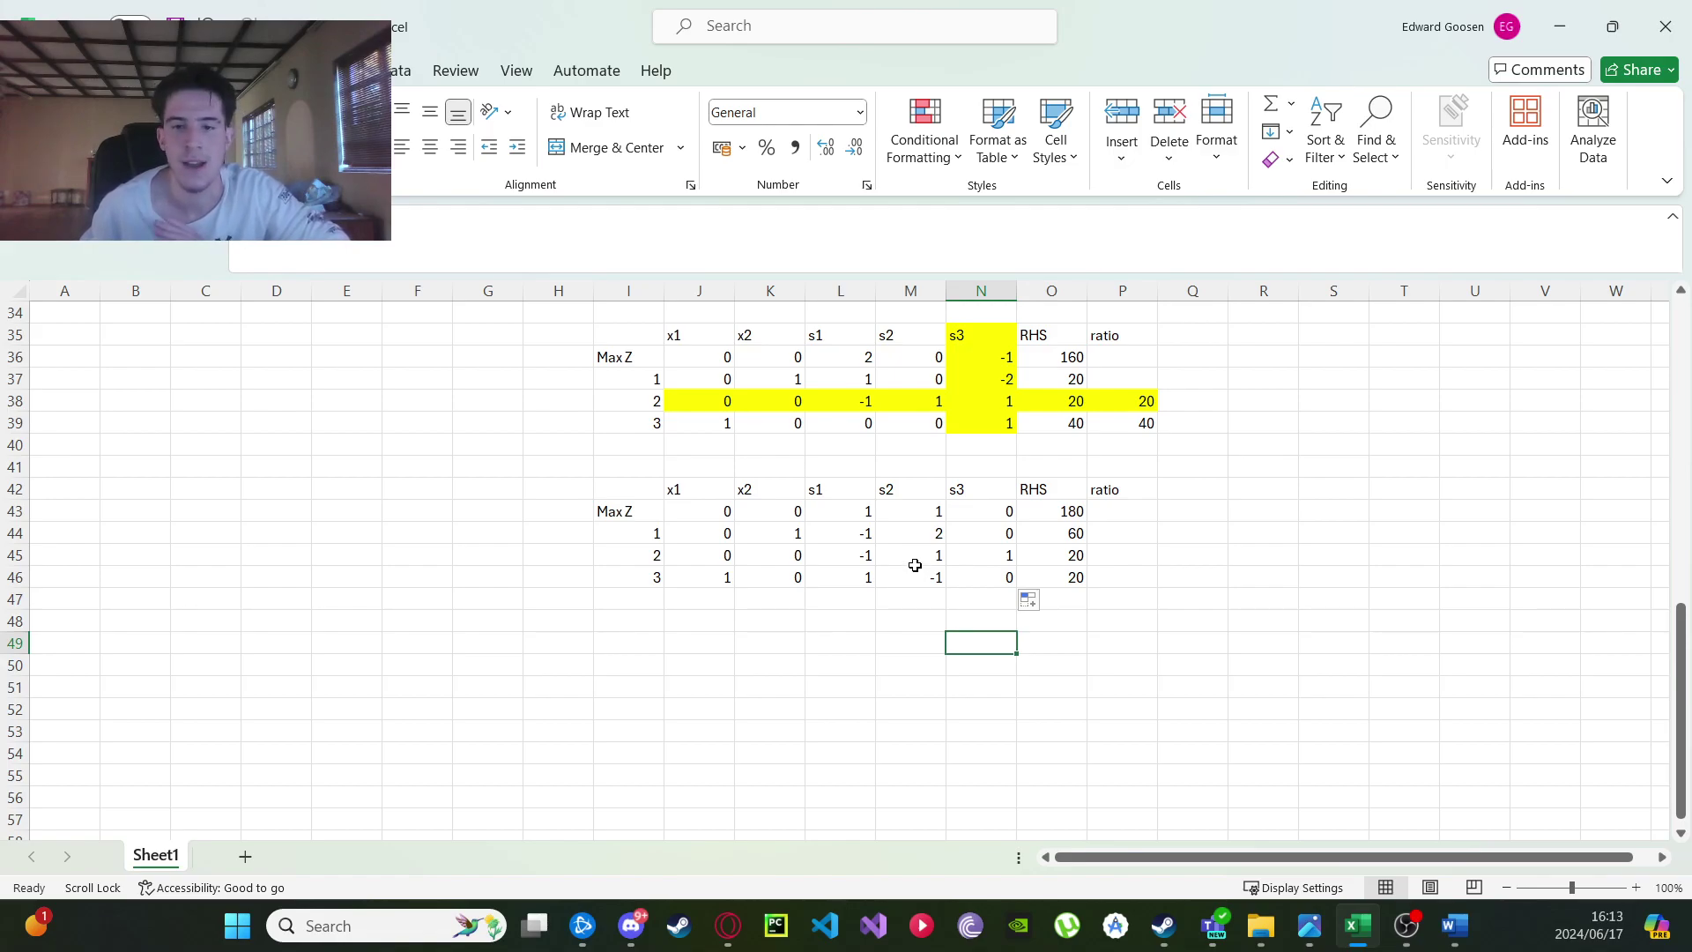
left_click_drag(932, 577, 984, 585)
left_click(1017, 664)
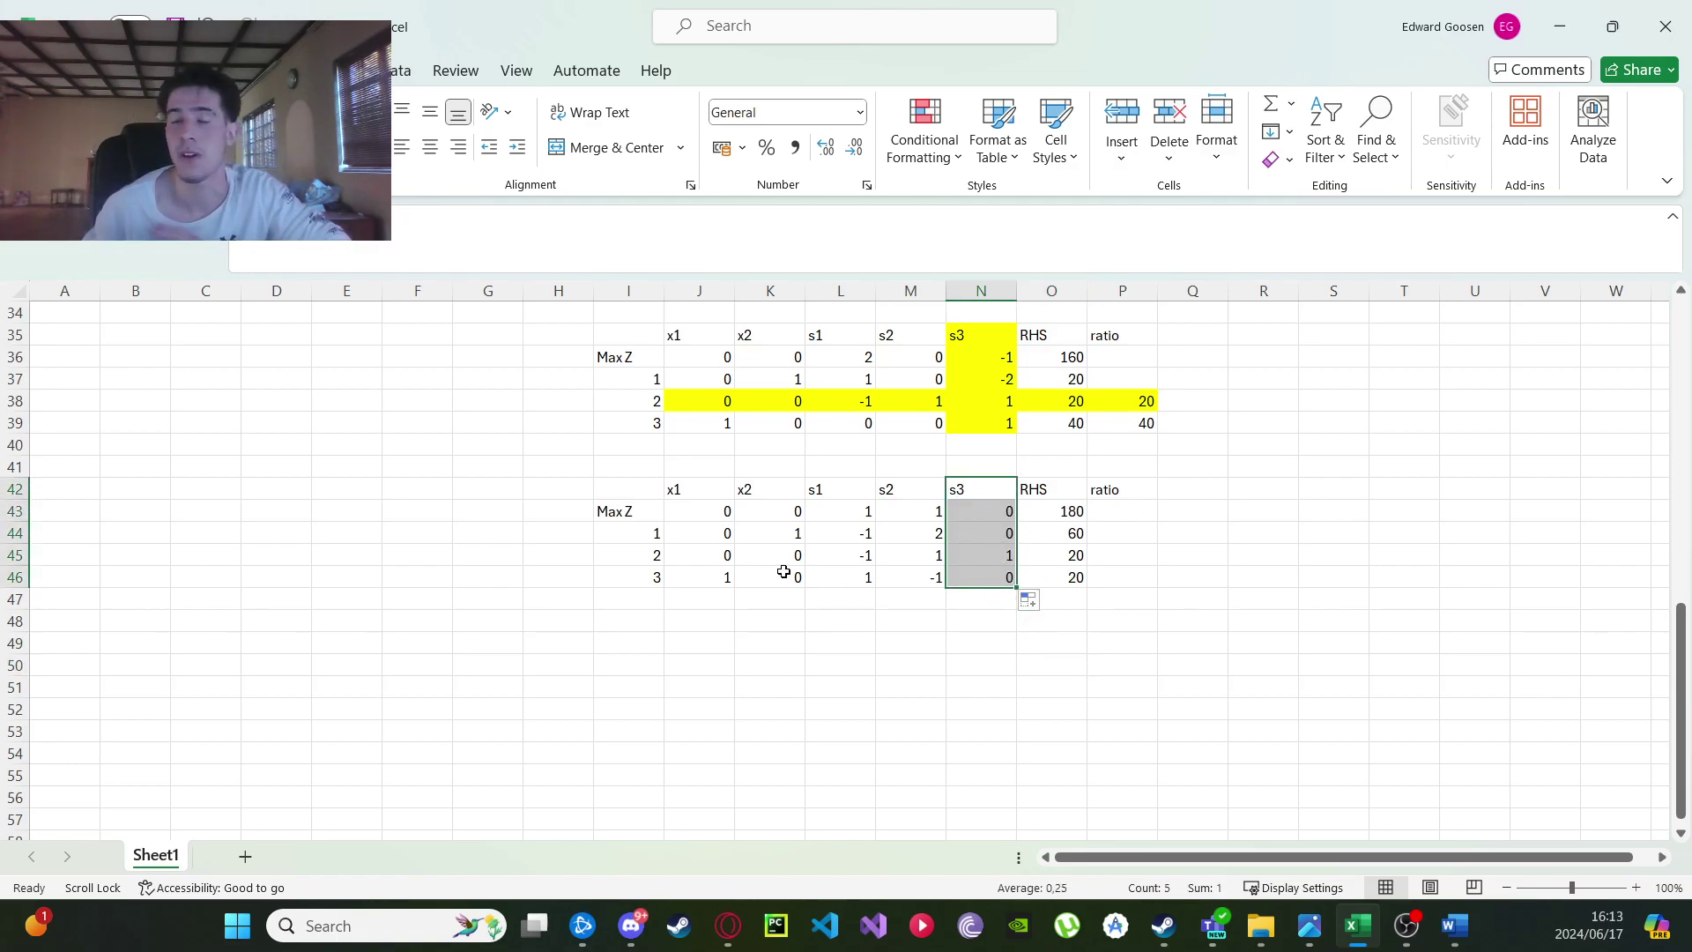
key("ctrl+v")
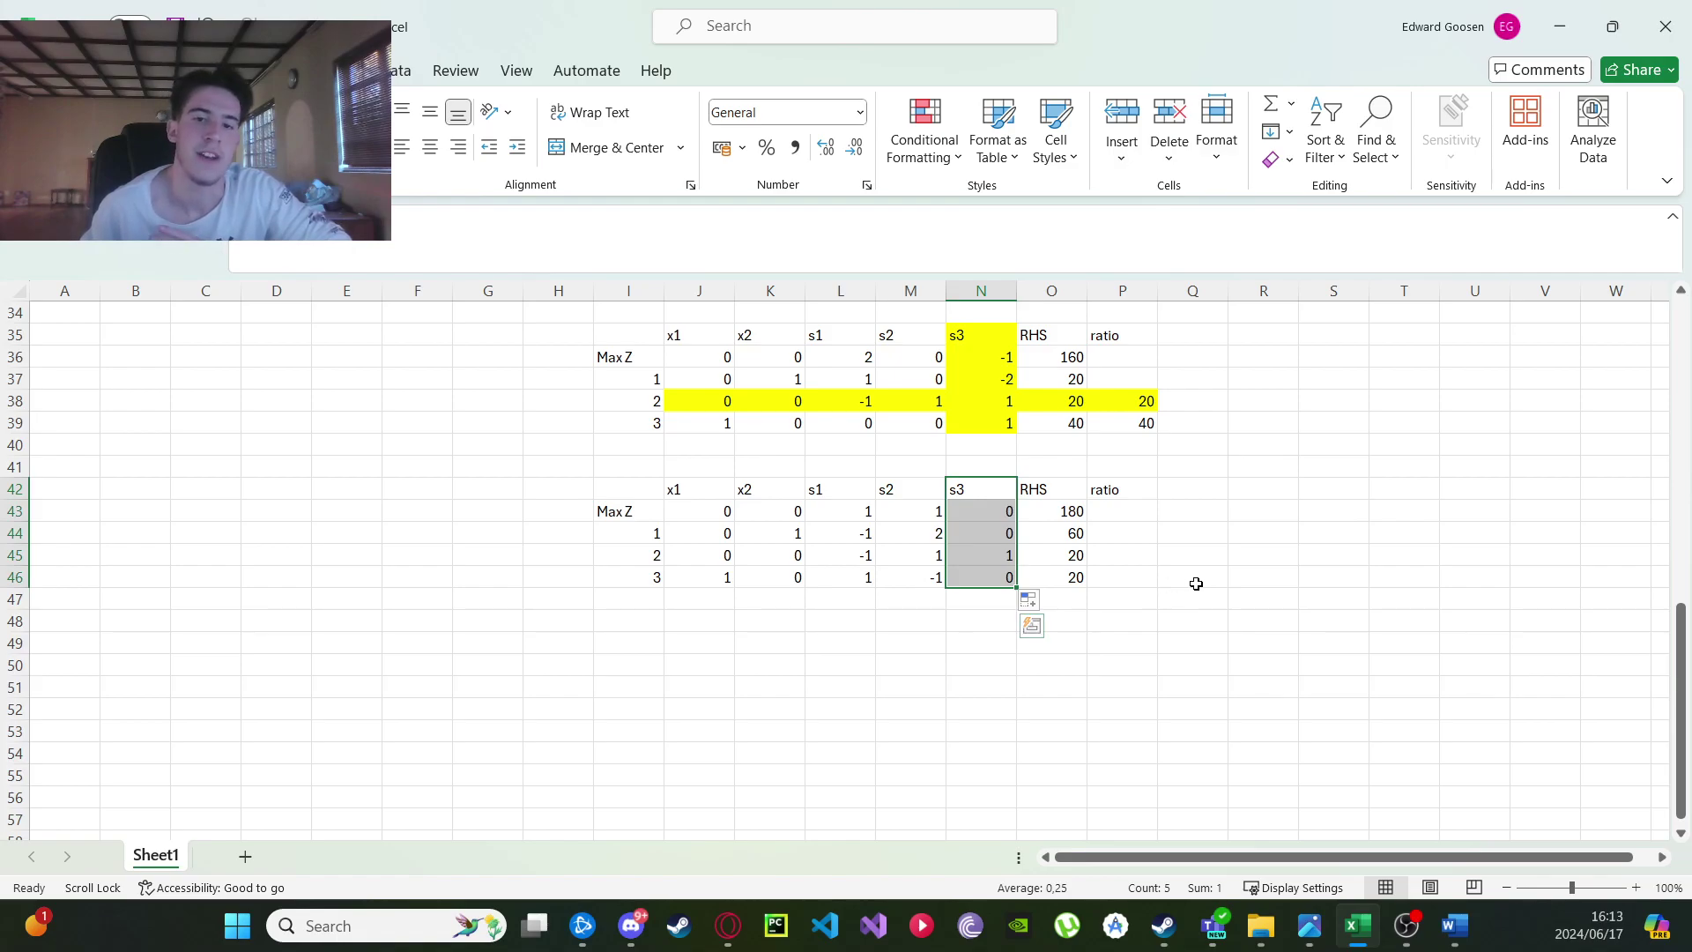
left_click(1196, 583)
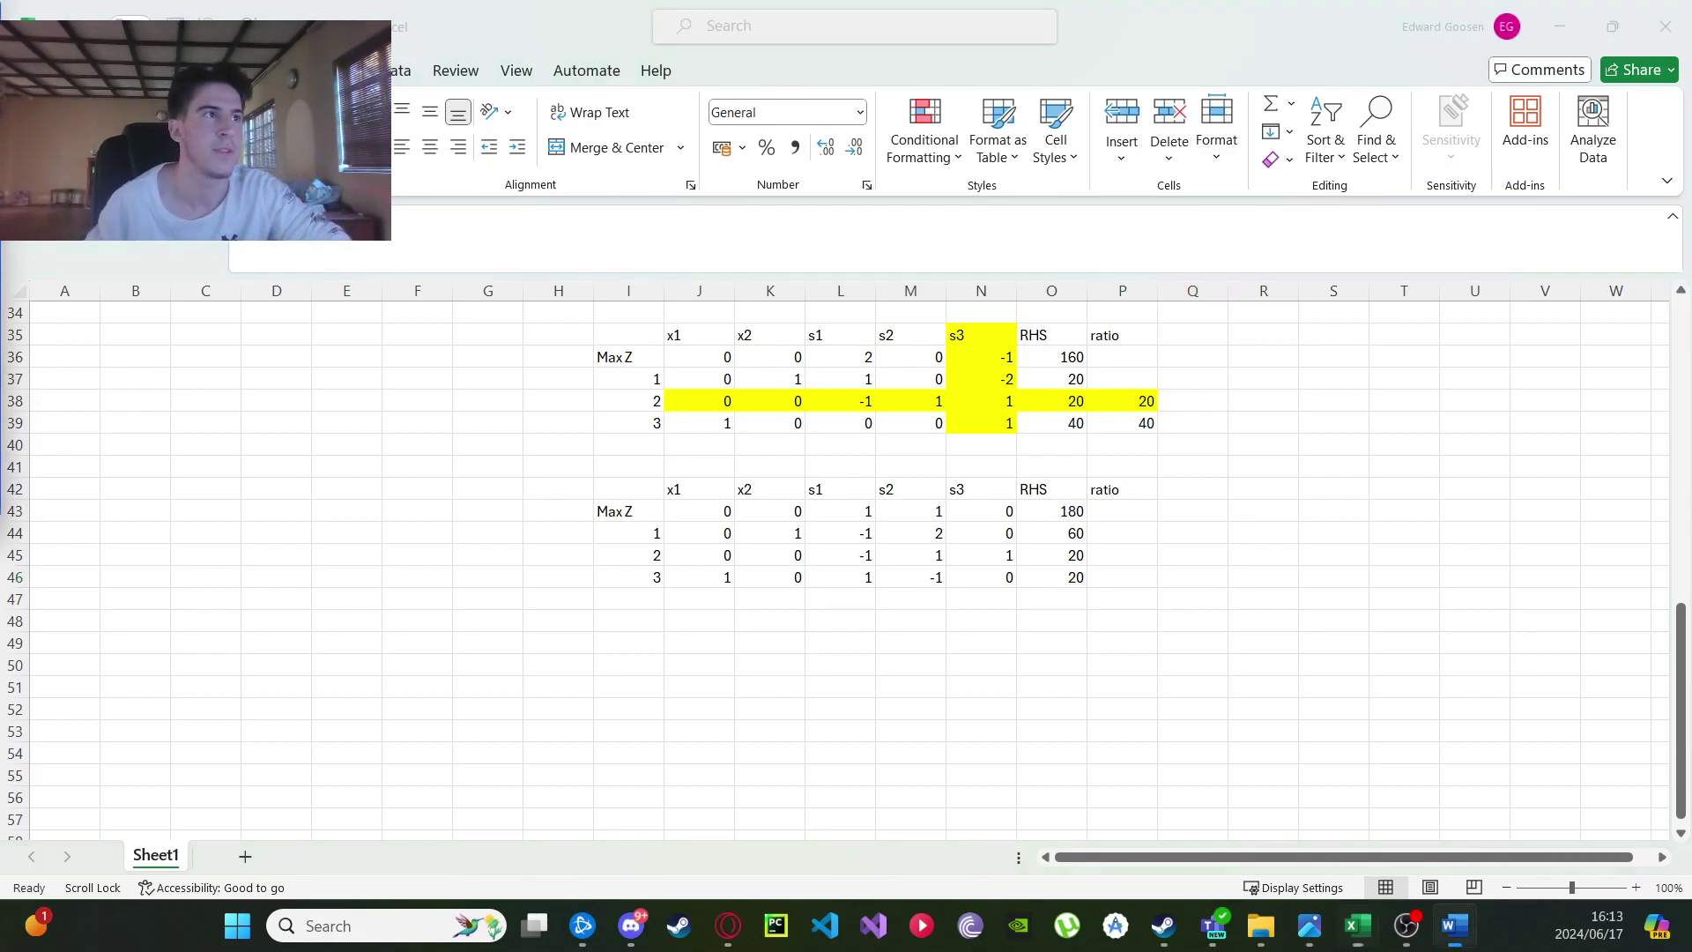
Switch to the Word document and begin a solution line "Max Z = 3" below the constraints, leaving a blank line between.
left_click_drag(0, 353, 892, 4)
left_click(599, 520)
key("Return")
key("Return")
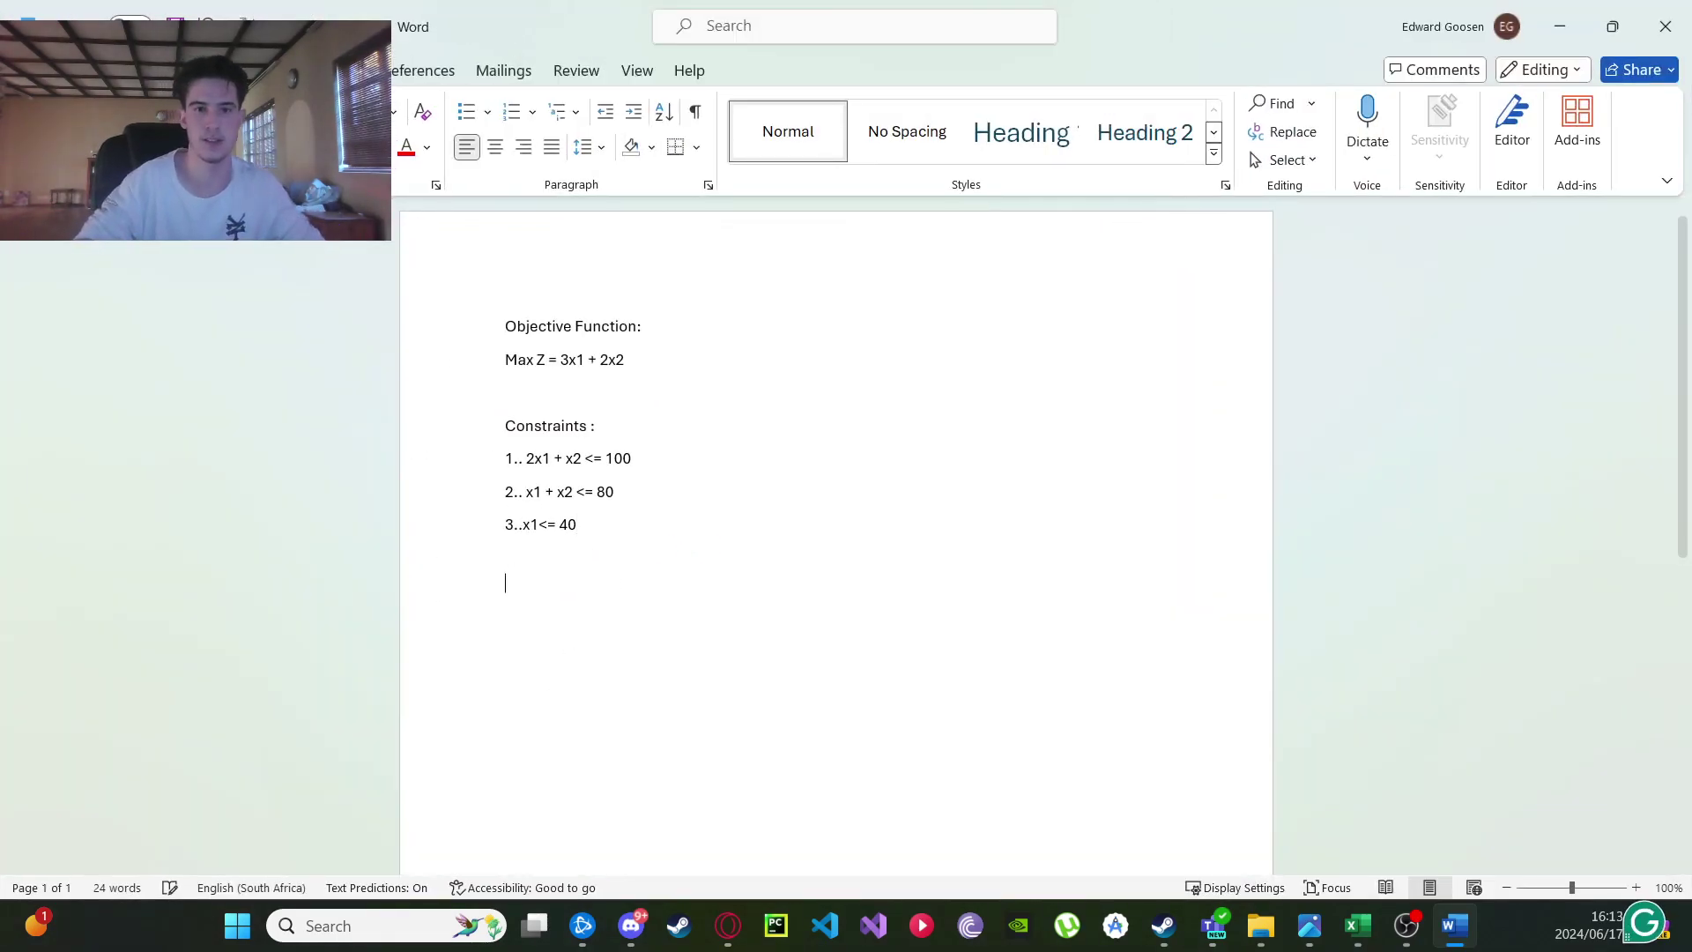
type("Max Z")
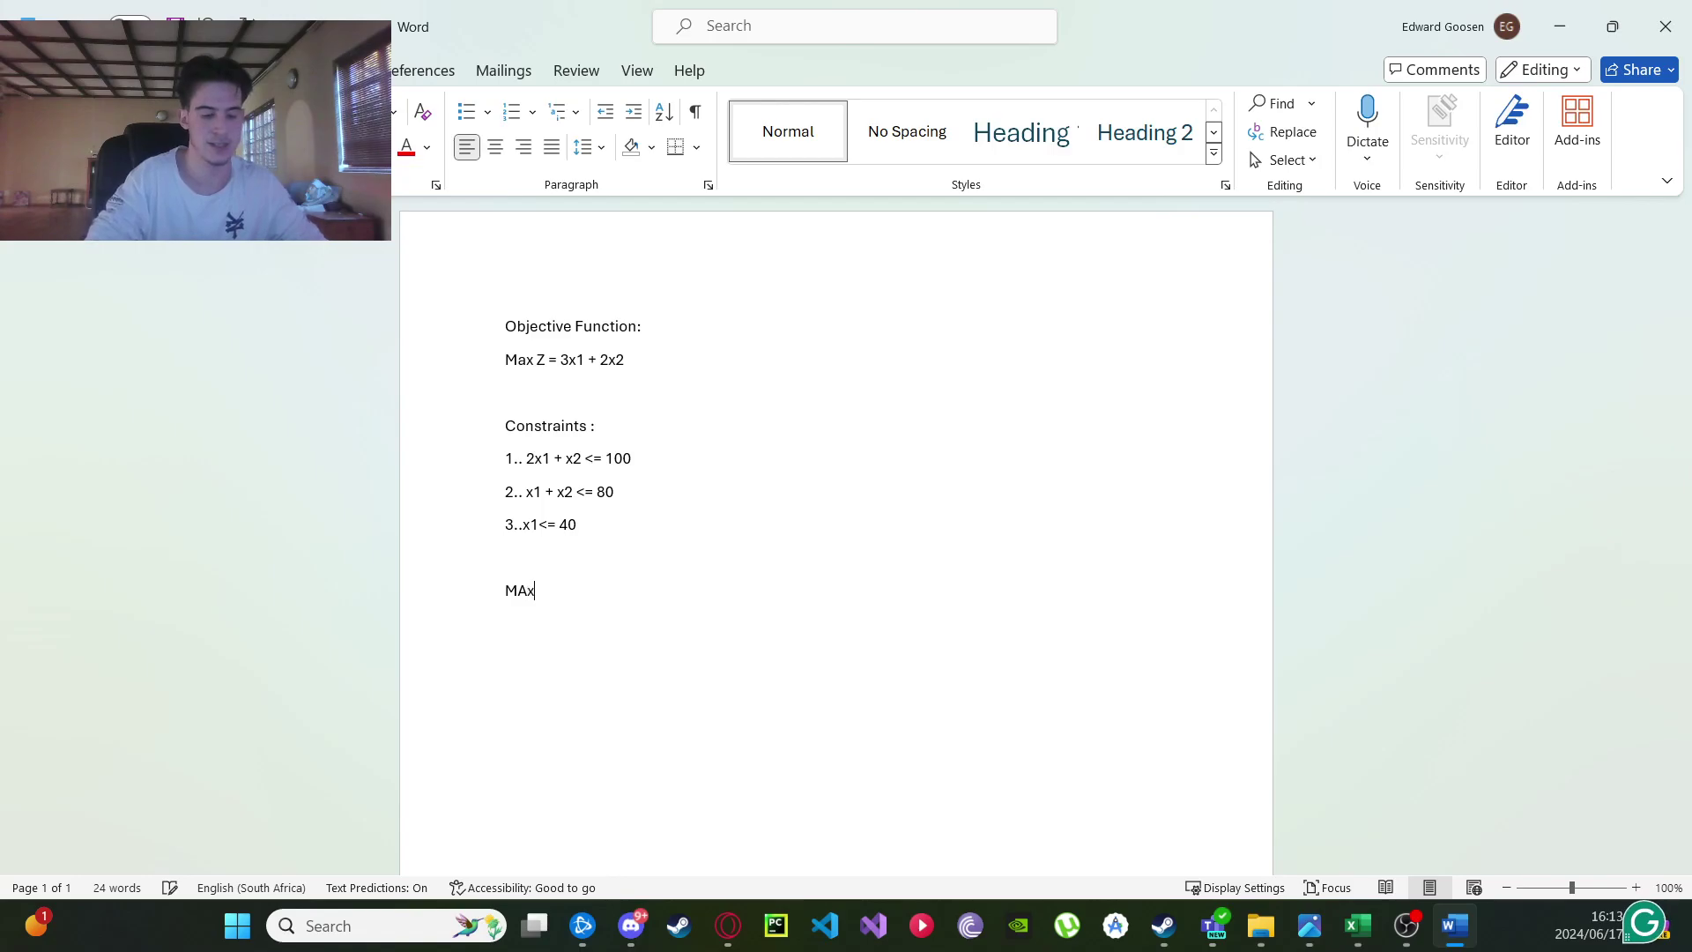
type(" = 3")
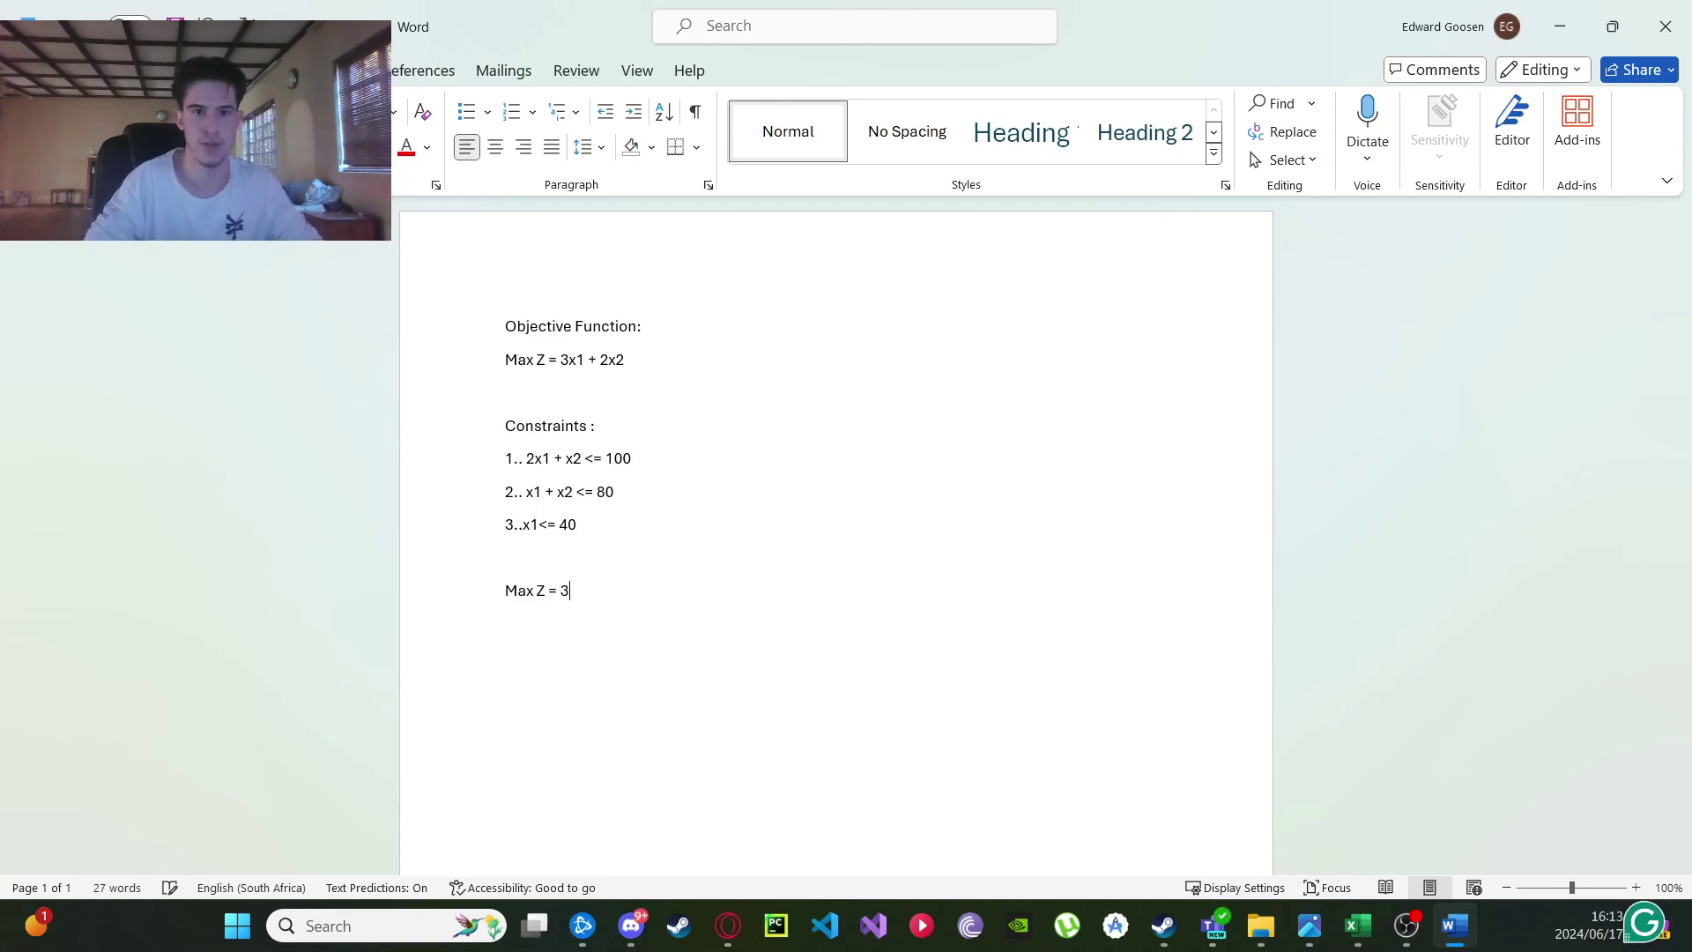
Switch to Excel and look up the value of x1 in the fourth tableau's RHS column.
key("alt+Tab")
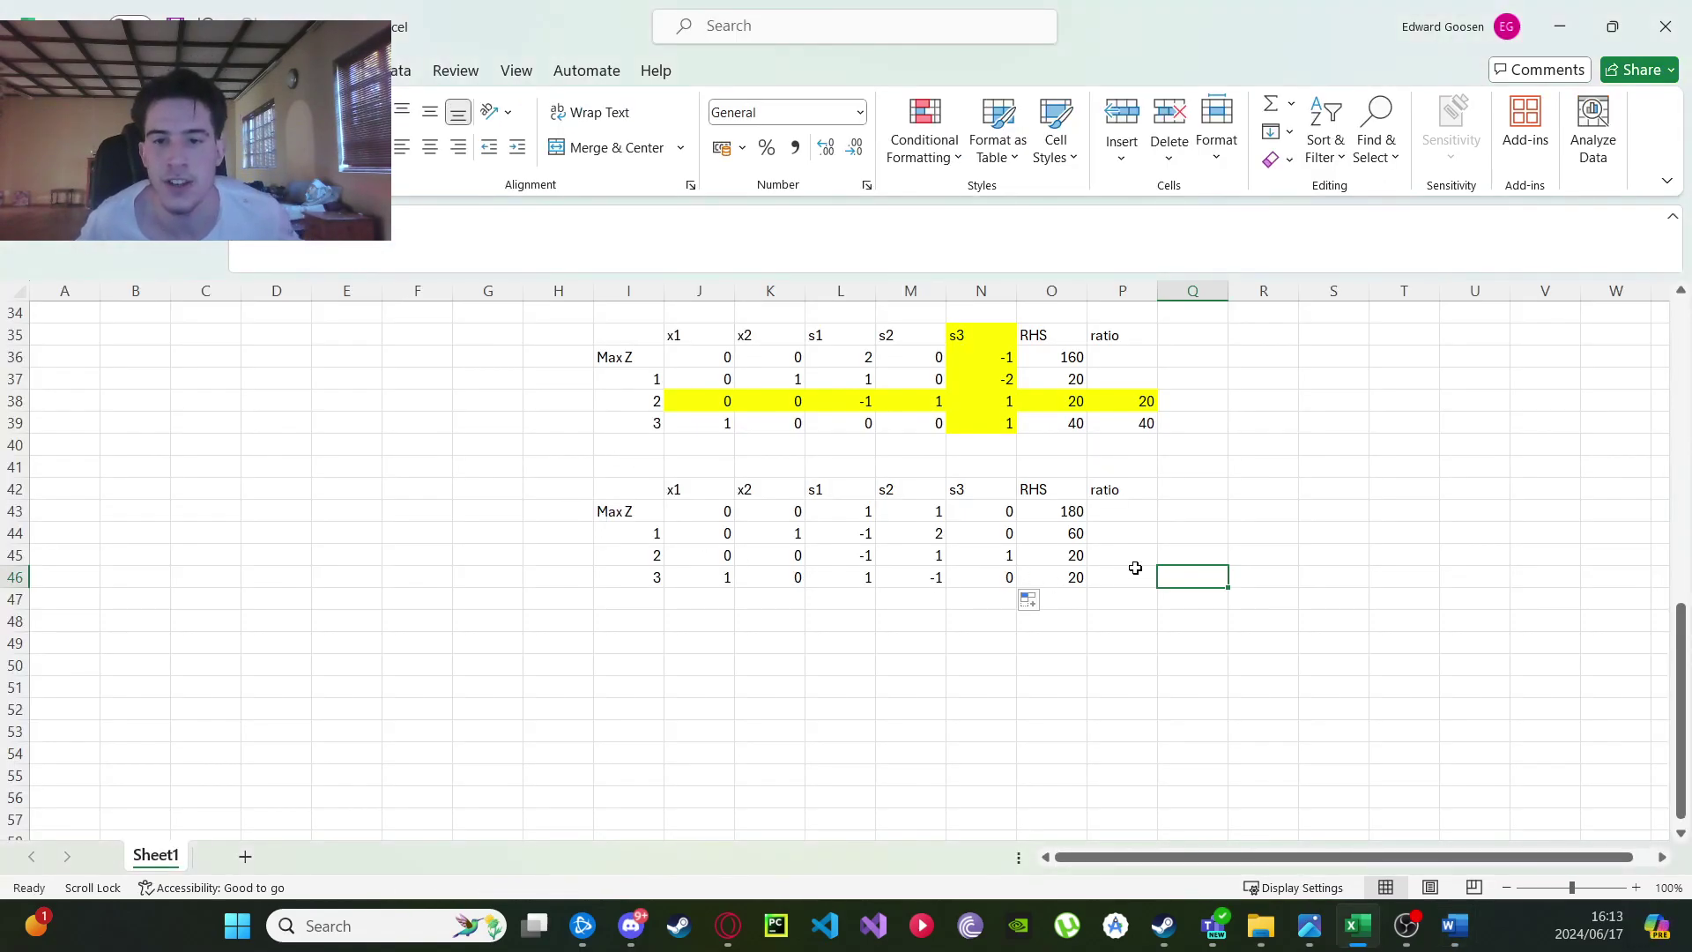
left_click_drag(716, 487, 722, 567)
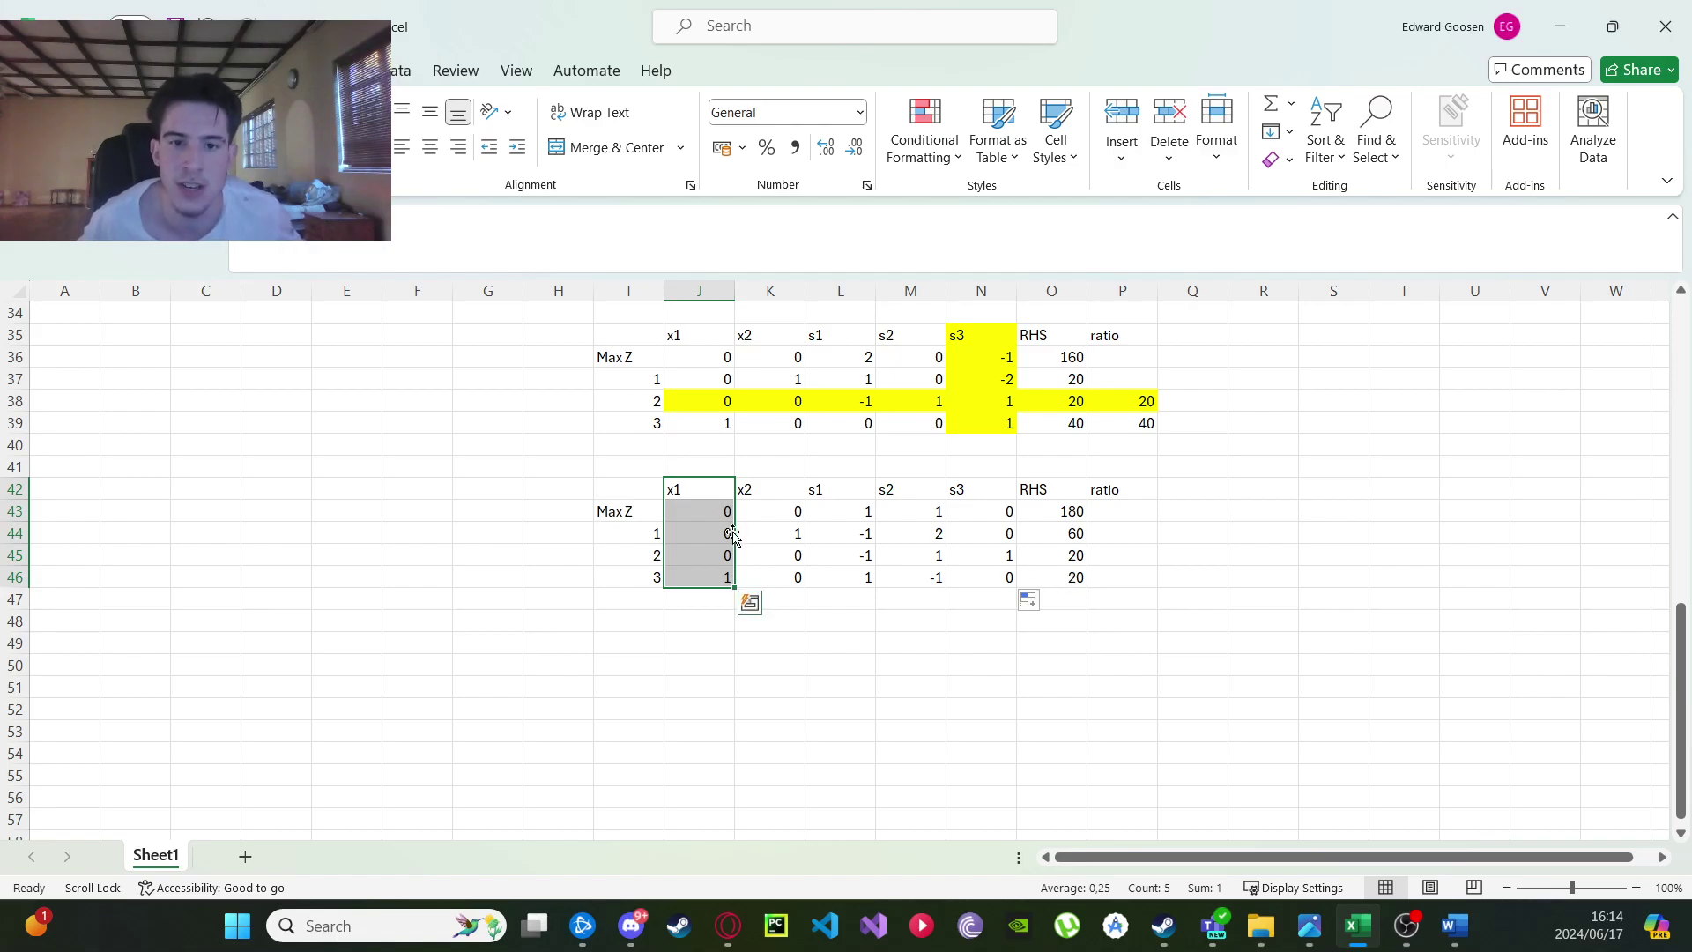
double_click(1020, 579)
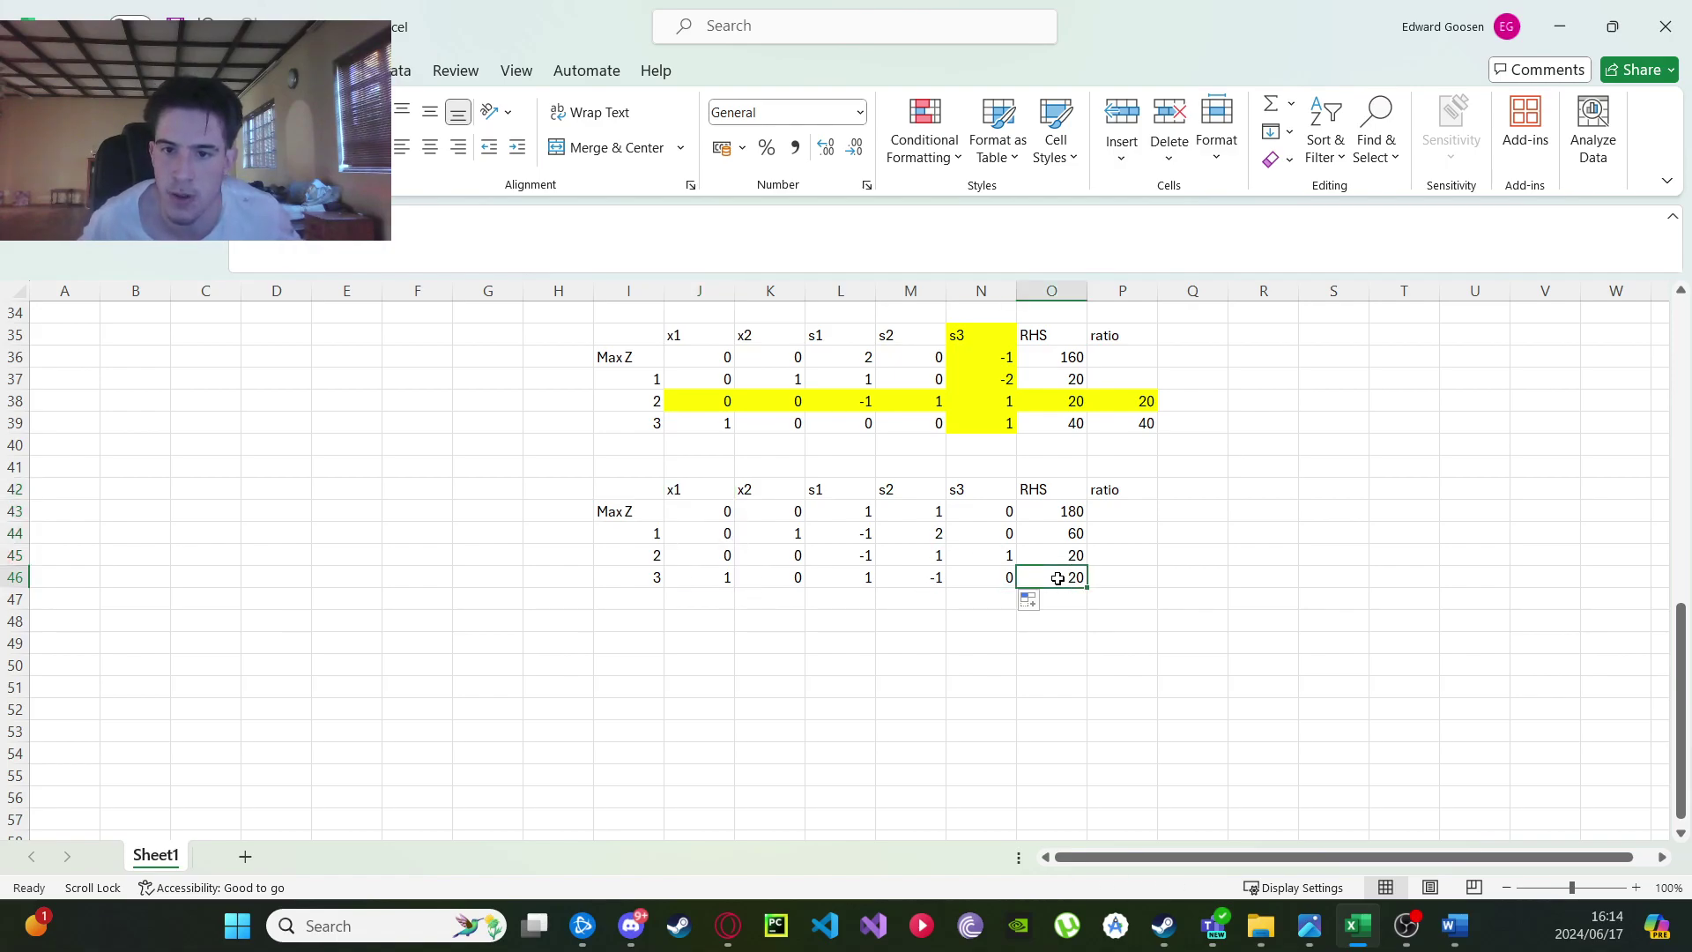
left_click(1250, 603)
key("Escape")
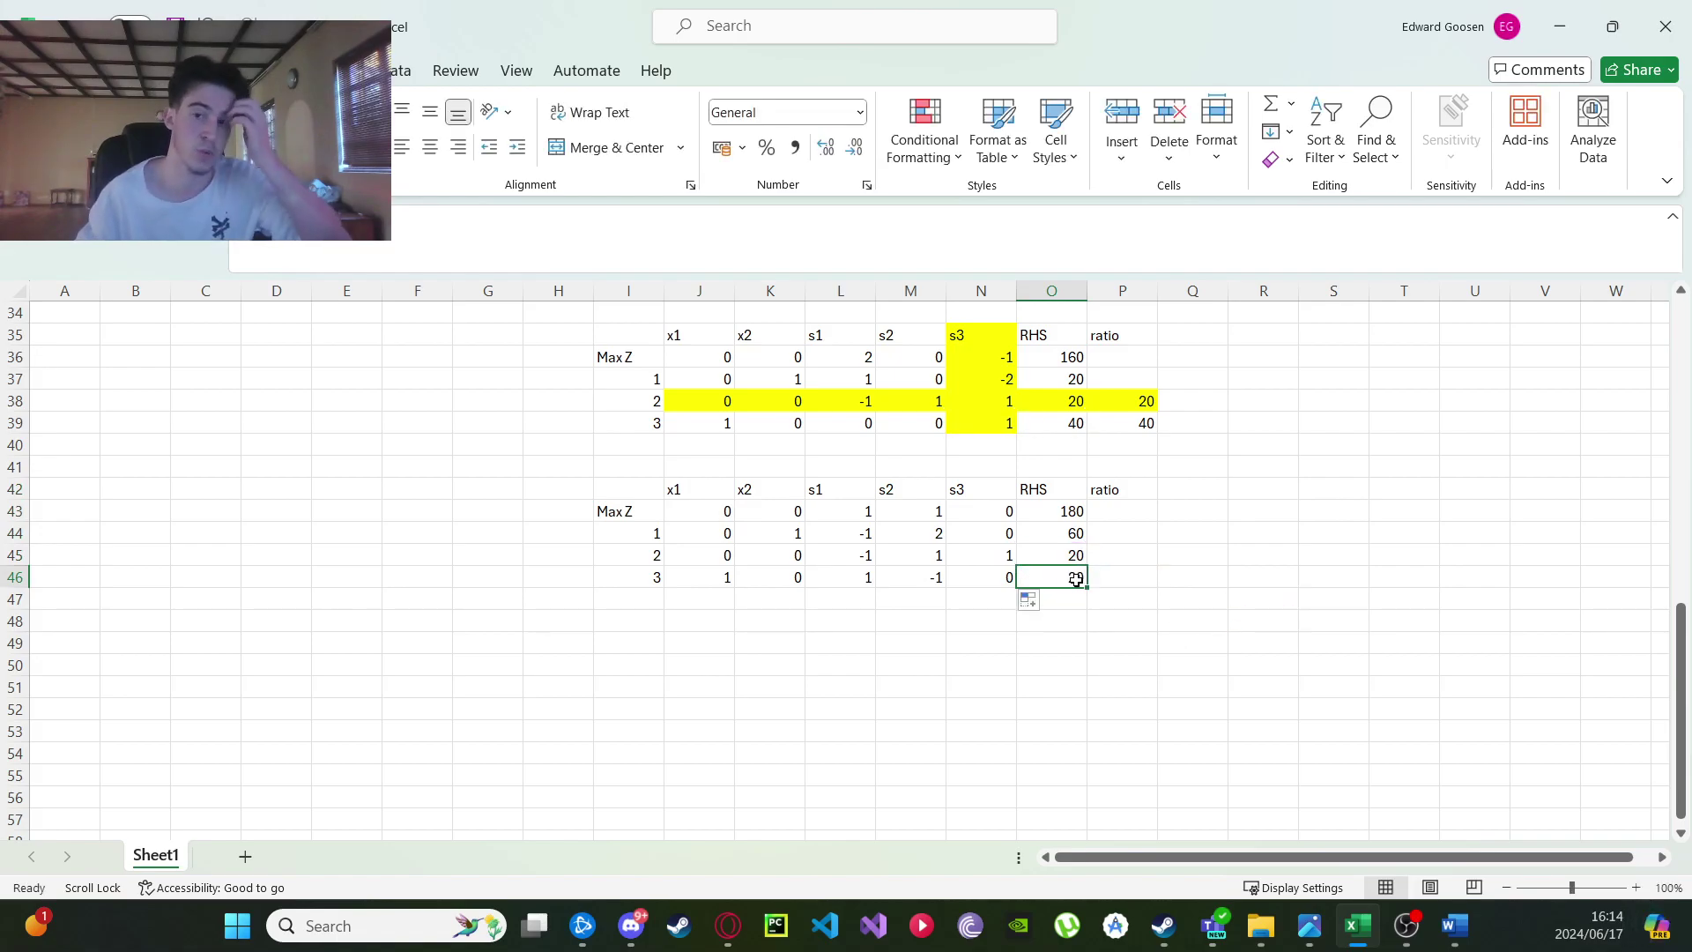
Switch to Word and extend the solution line with the x1 value and the x2 coefficient to "Max Z = 3(20) + 2(".
key("alt+Tab")
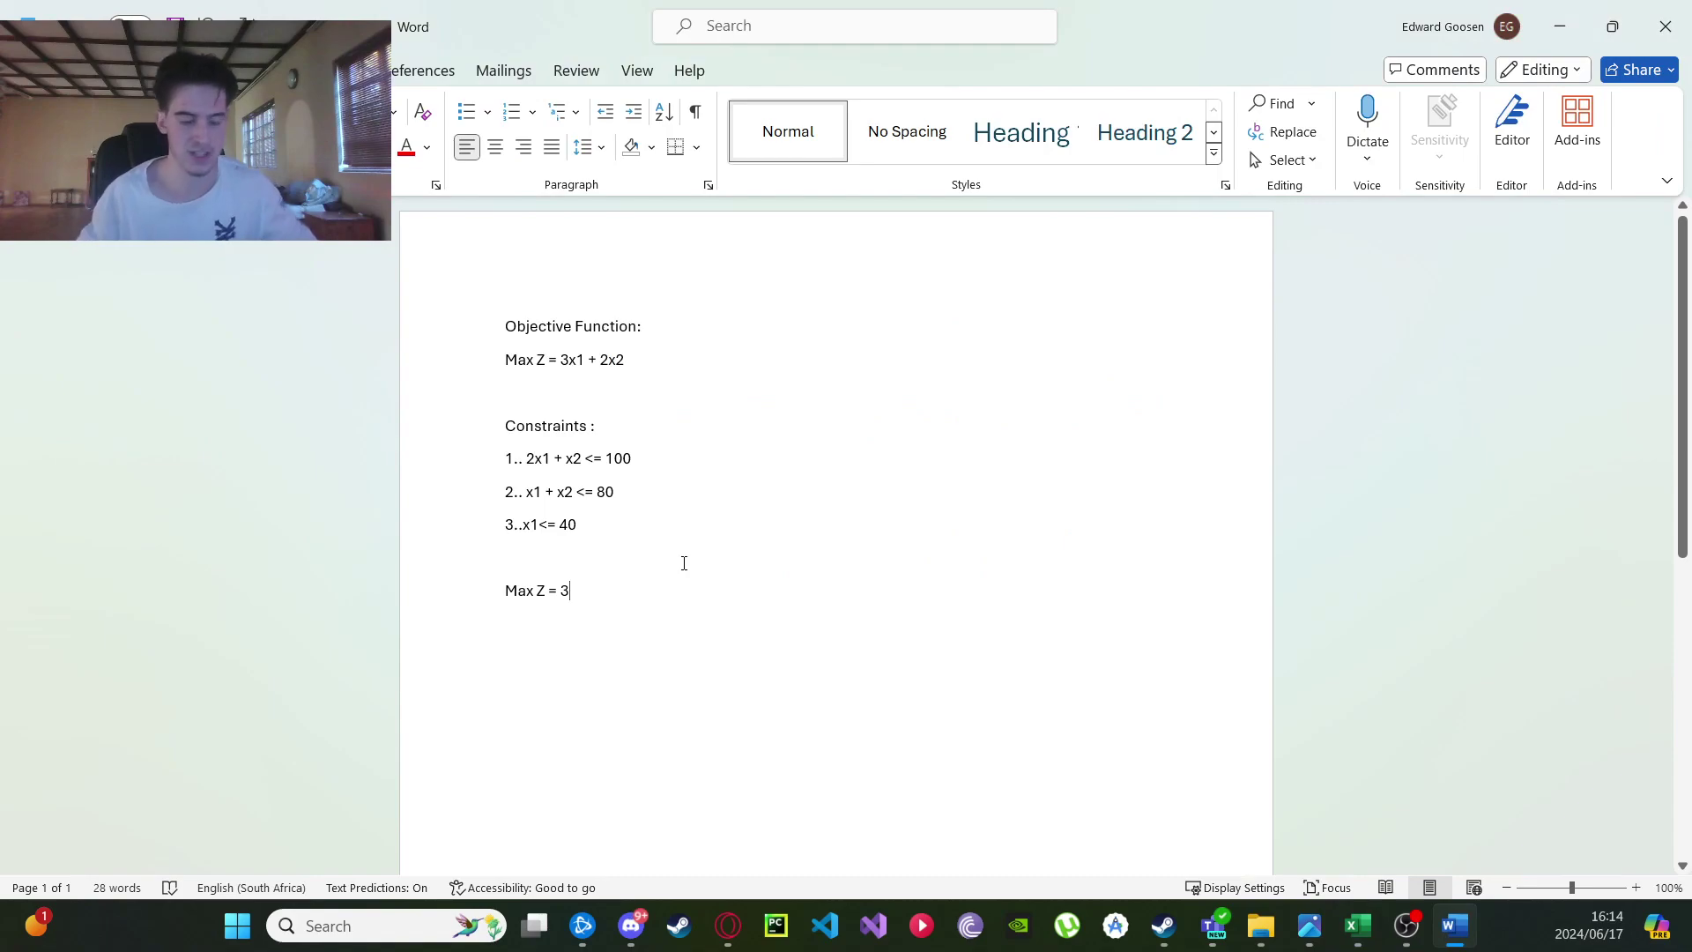
type("(")
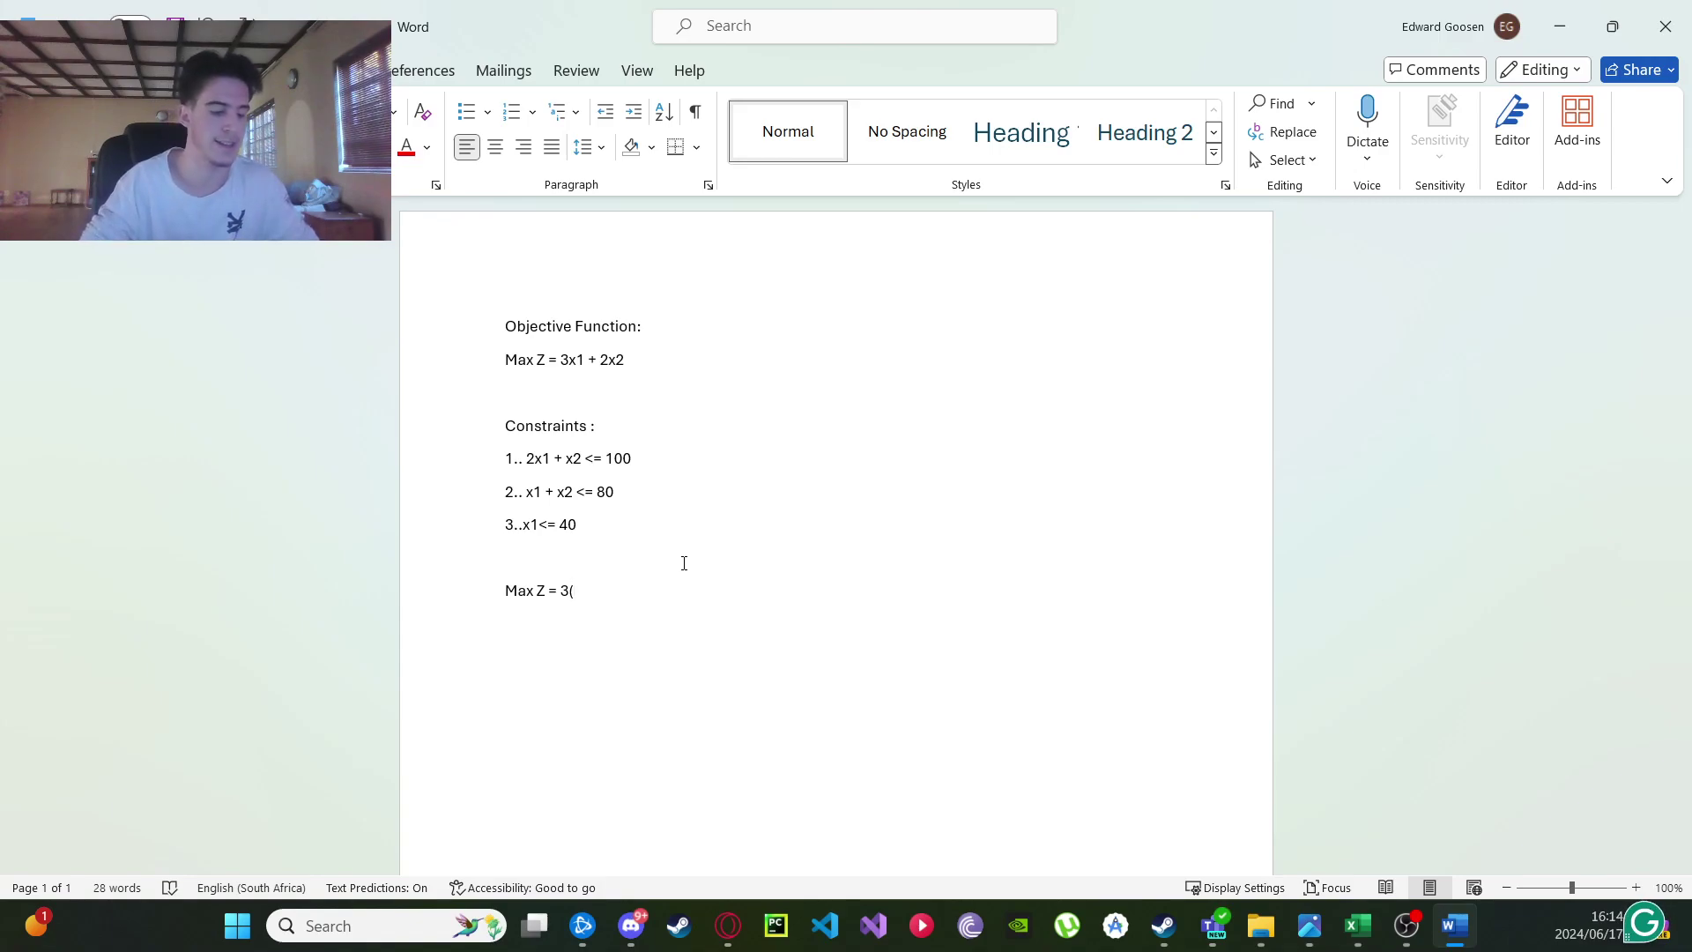
type("20) ")
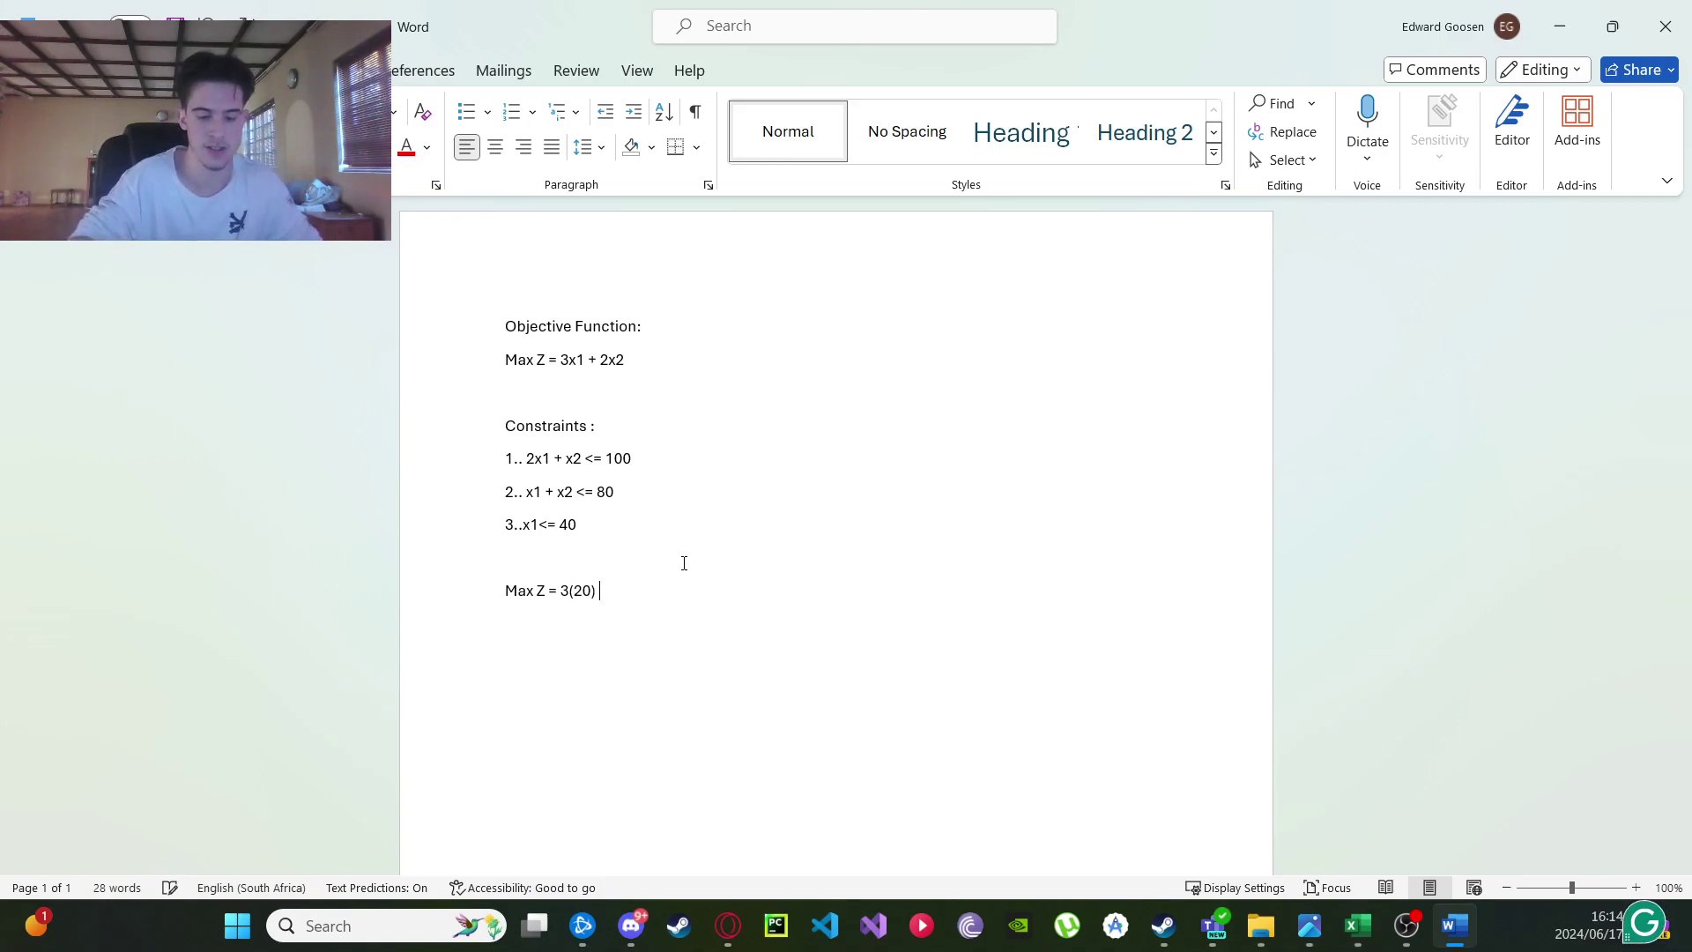
type("+")
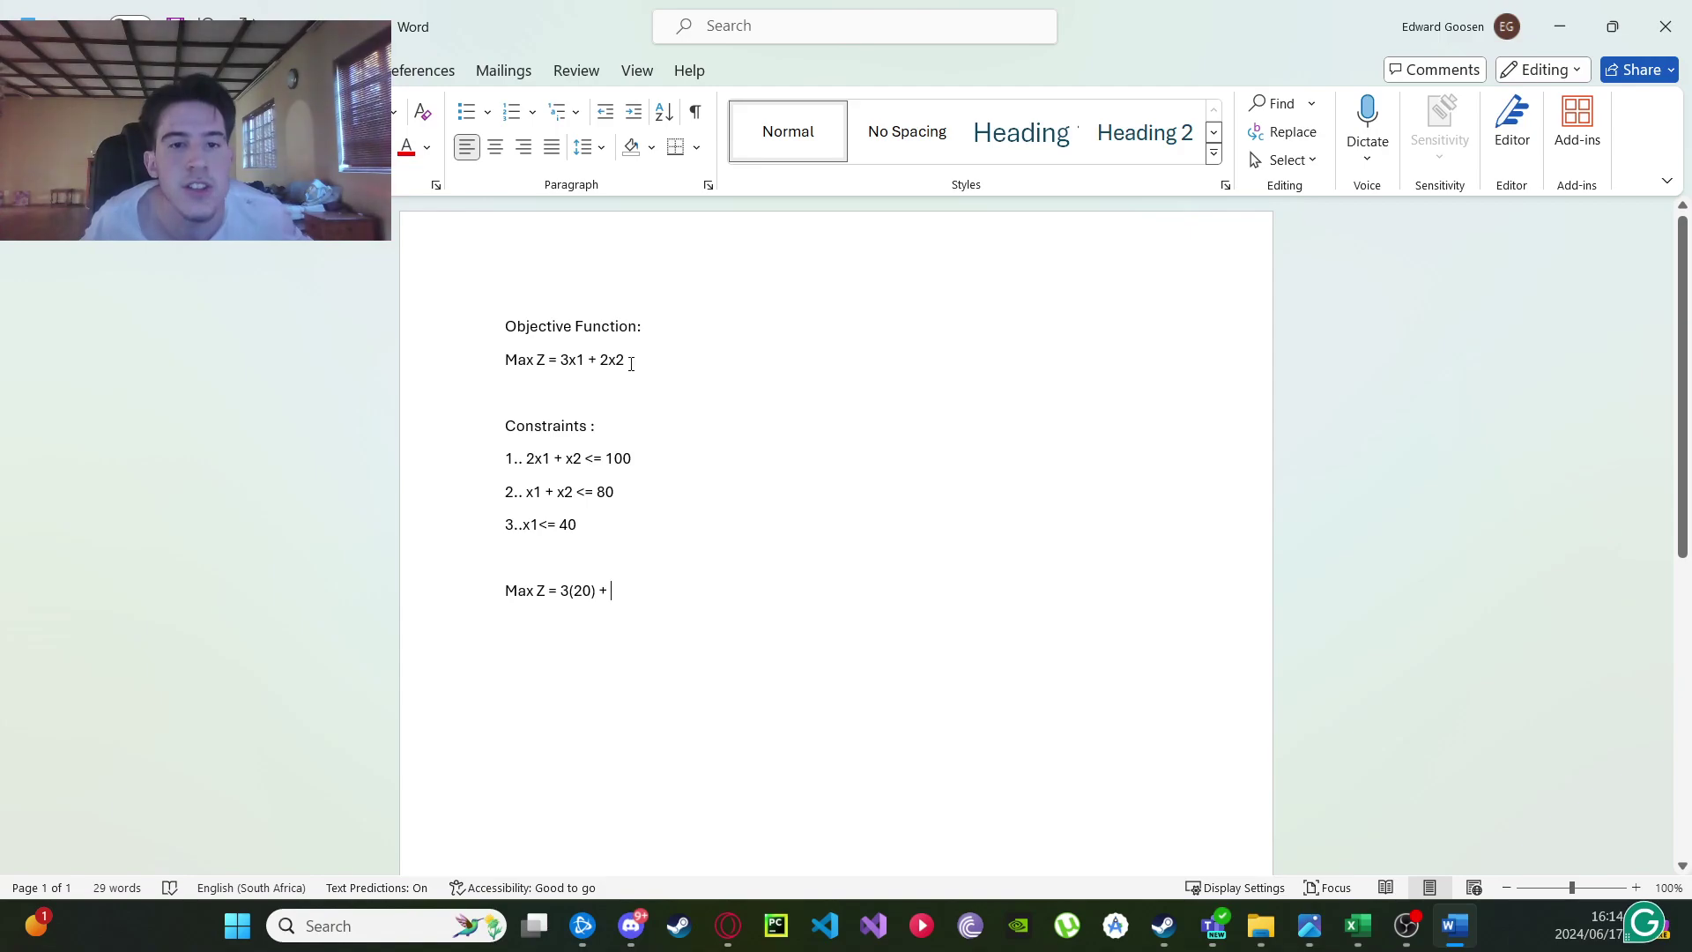
left_click_drag(560, 361, 629, 366)
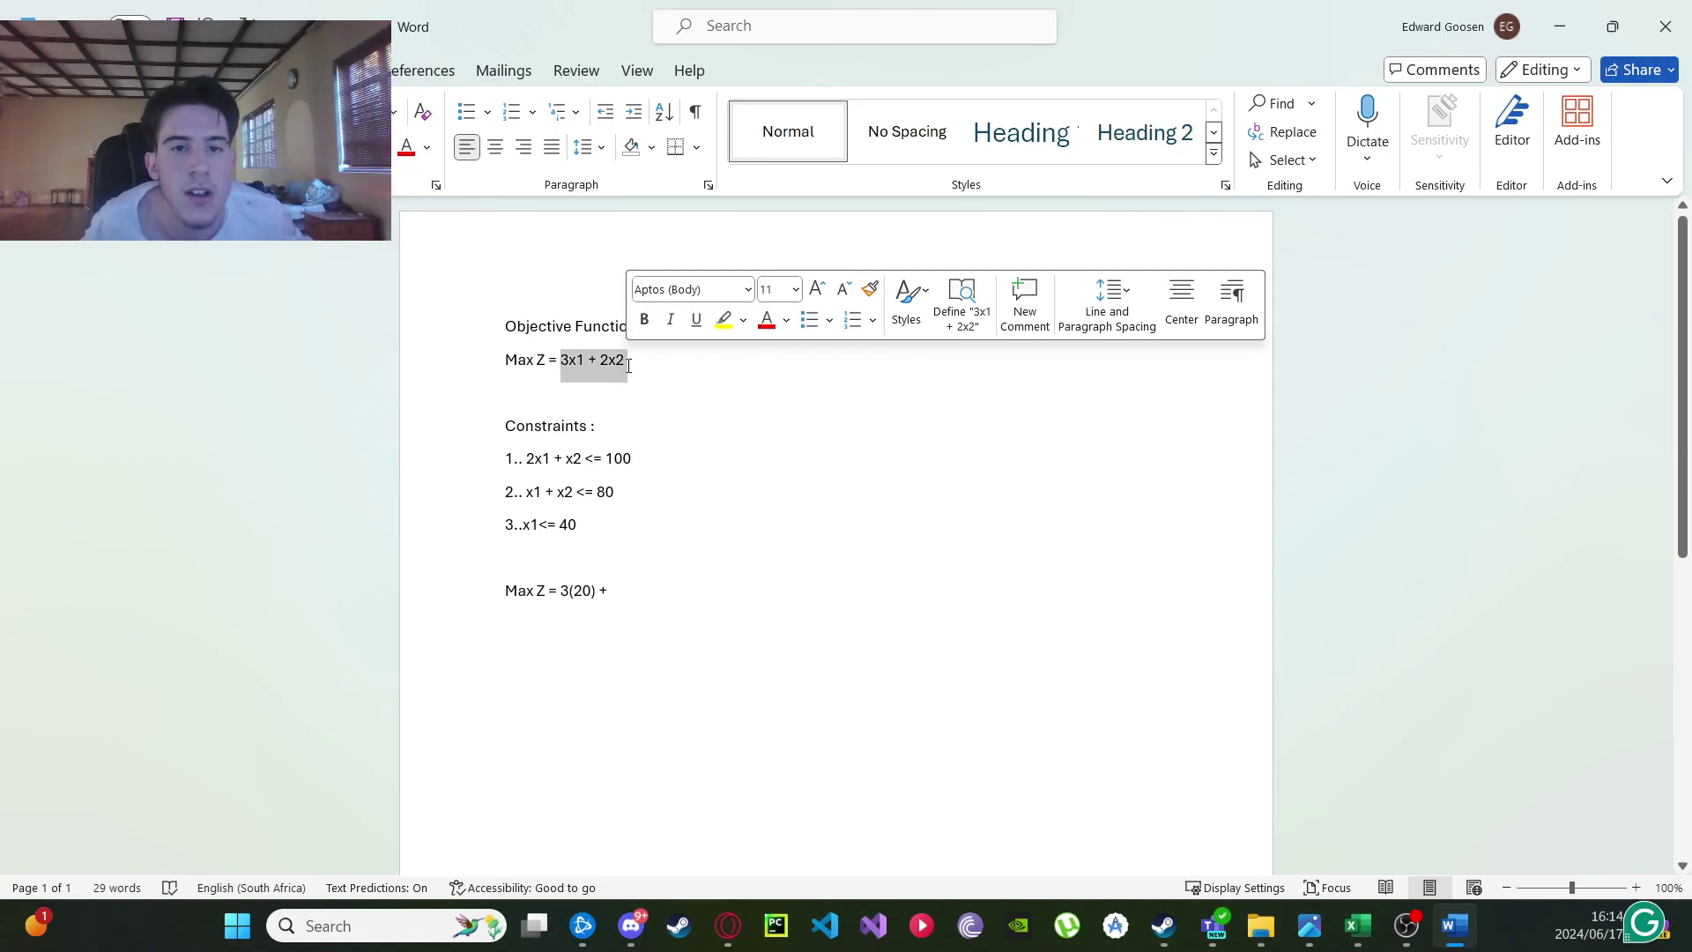
left_click(650, 595)
type("2")
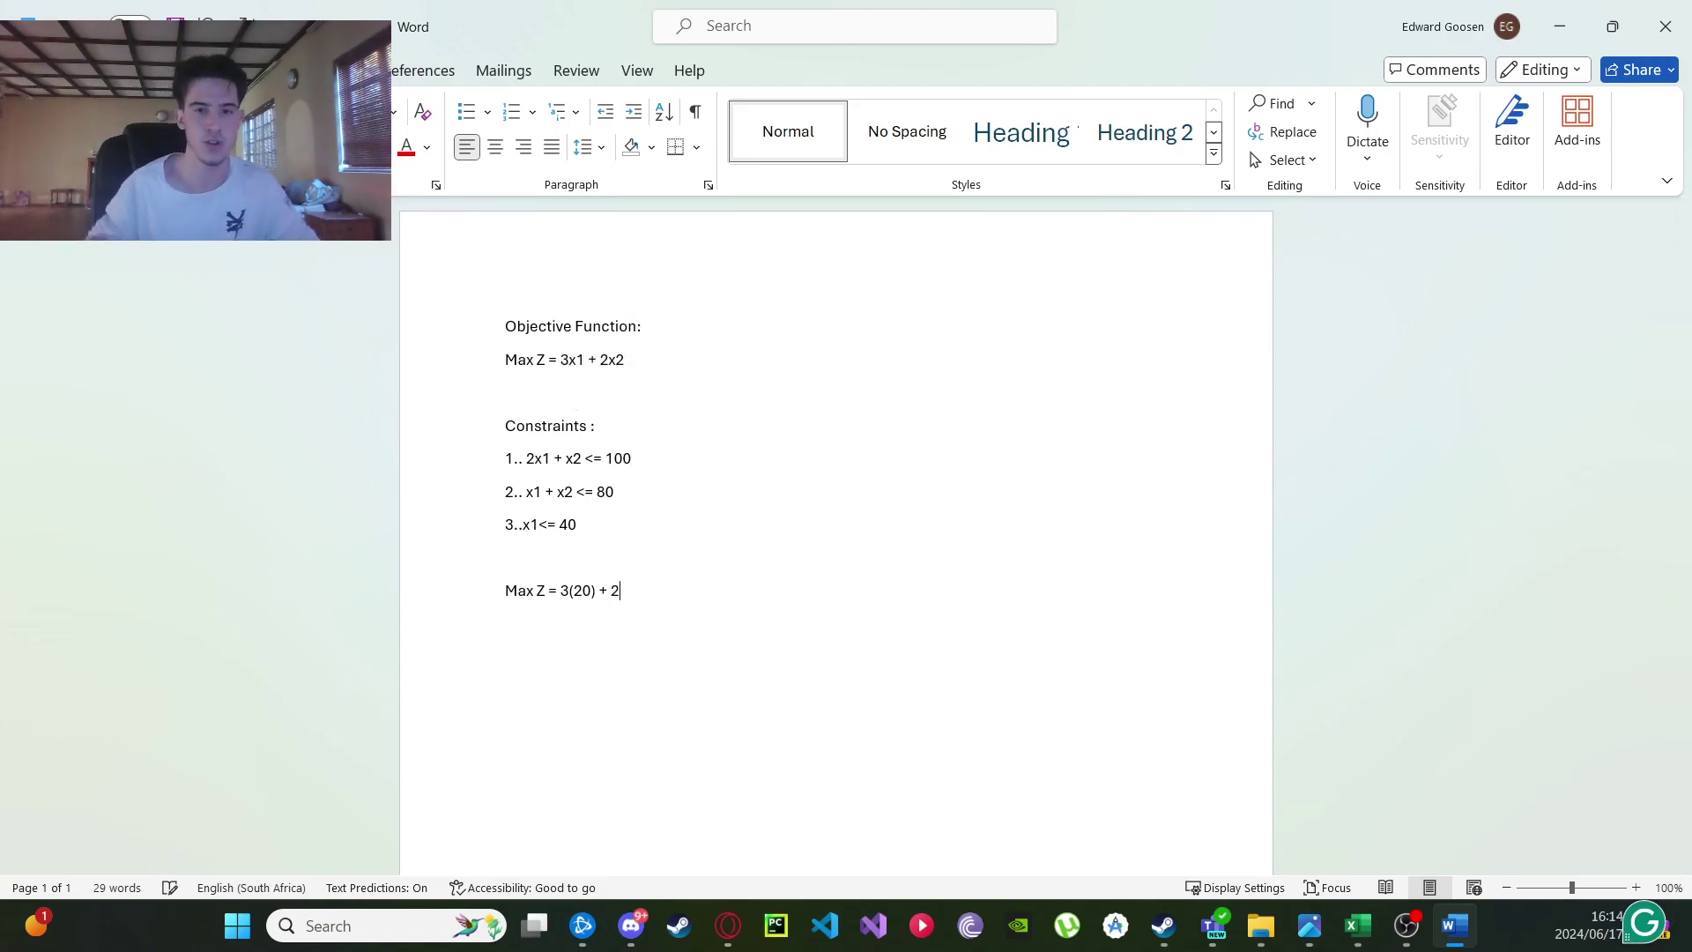
type("(")
Look up x2 in the fourth tableau's RHS column in Excel, and complete the Word solution line with "60)".
key("alt+Tab")
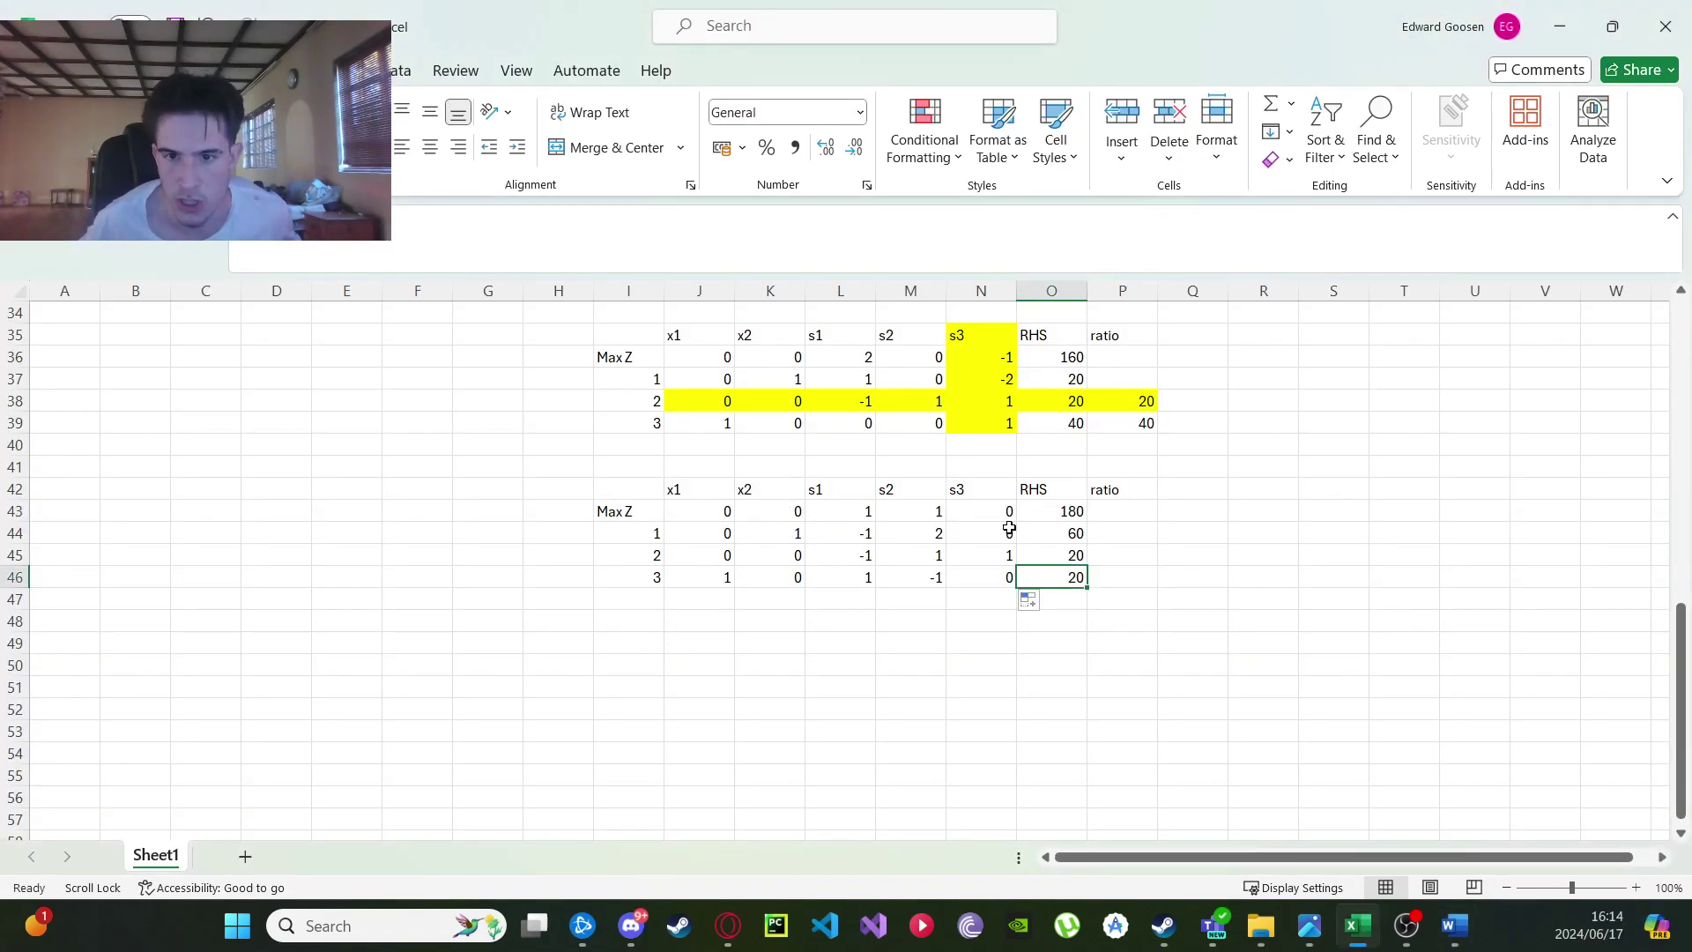
double_click(1057, 533)
left_click(1289, 556)
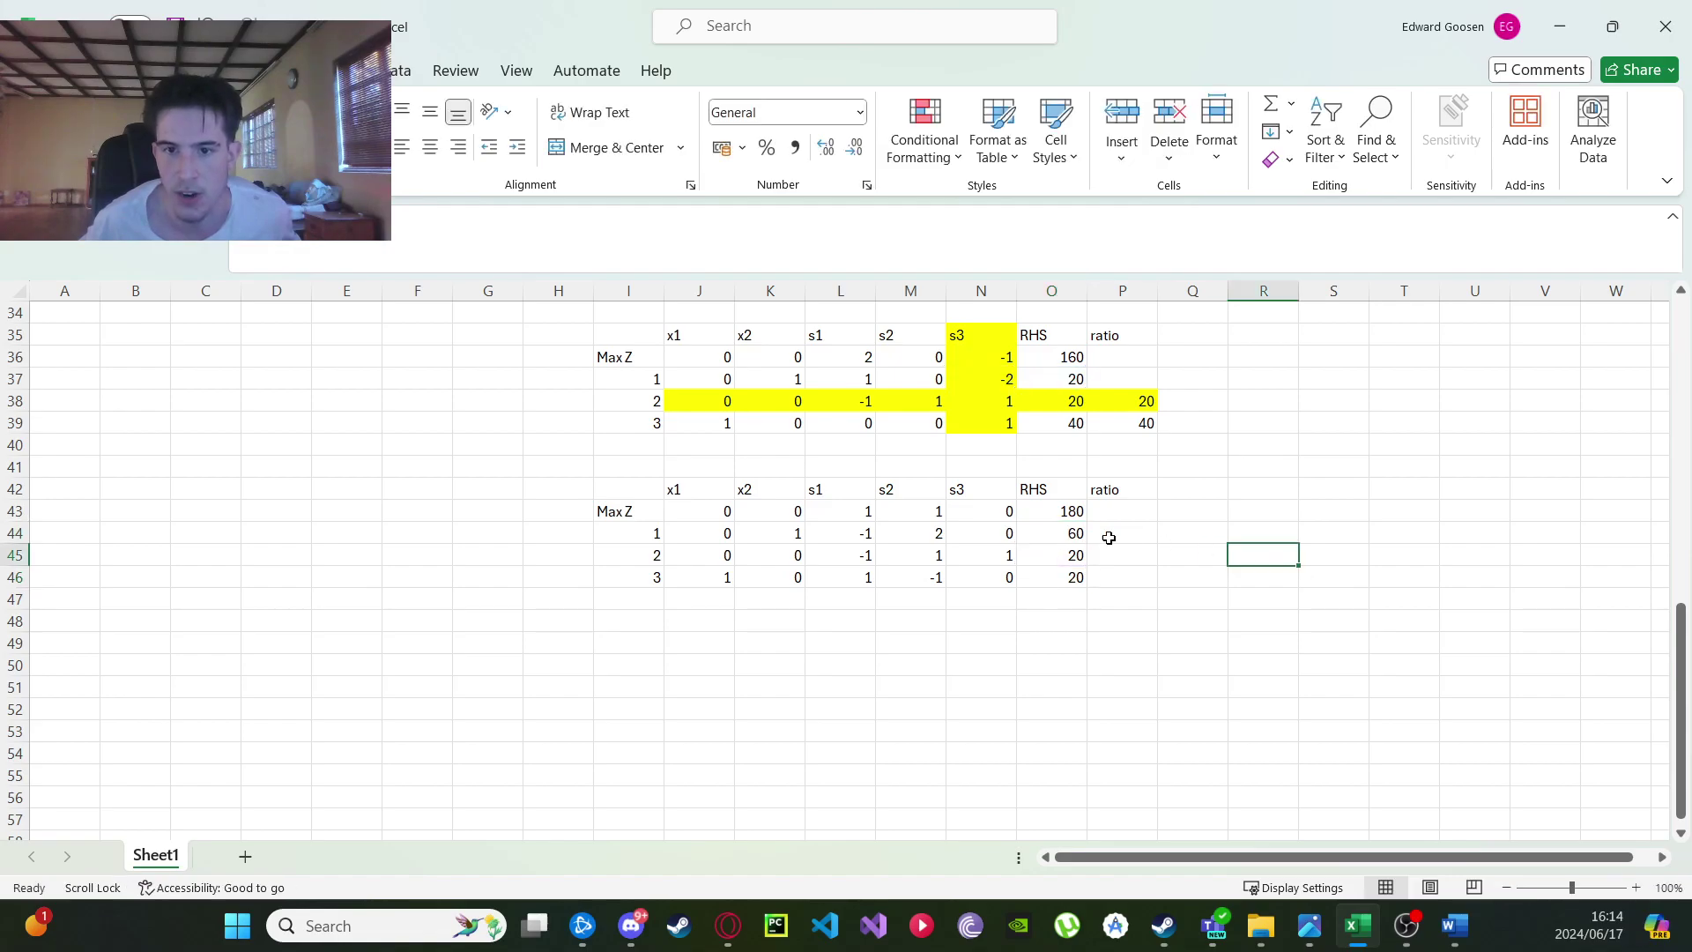
left_click(1064, 536)
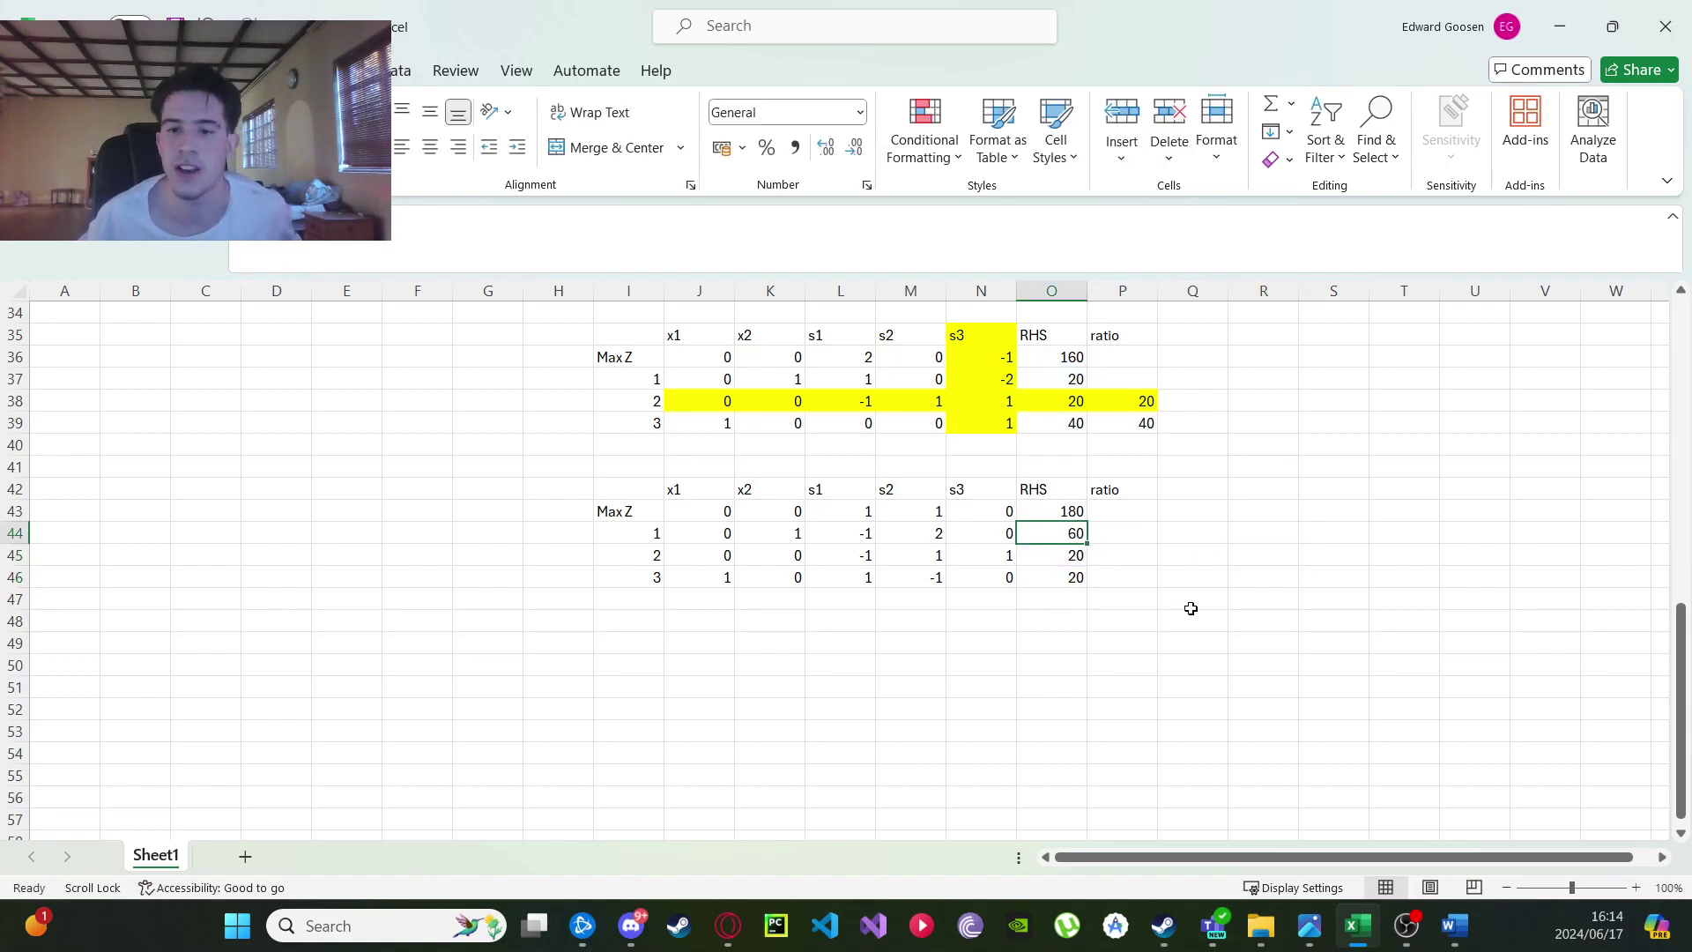
key("alt+Tab")
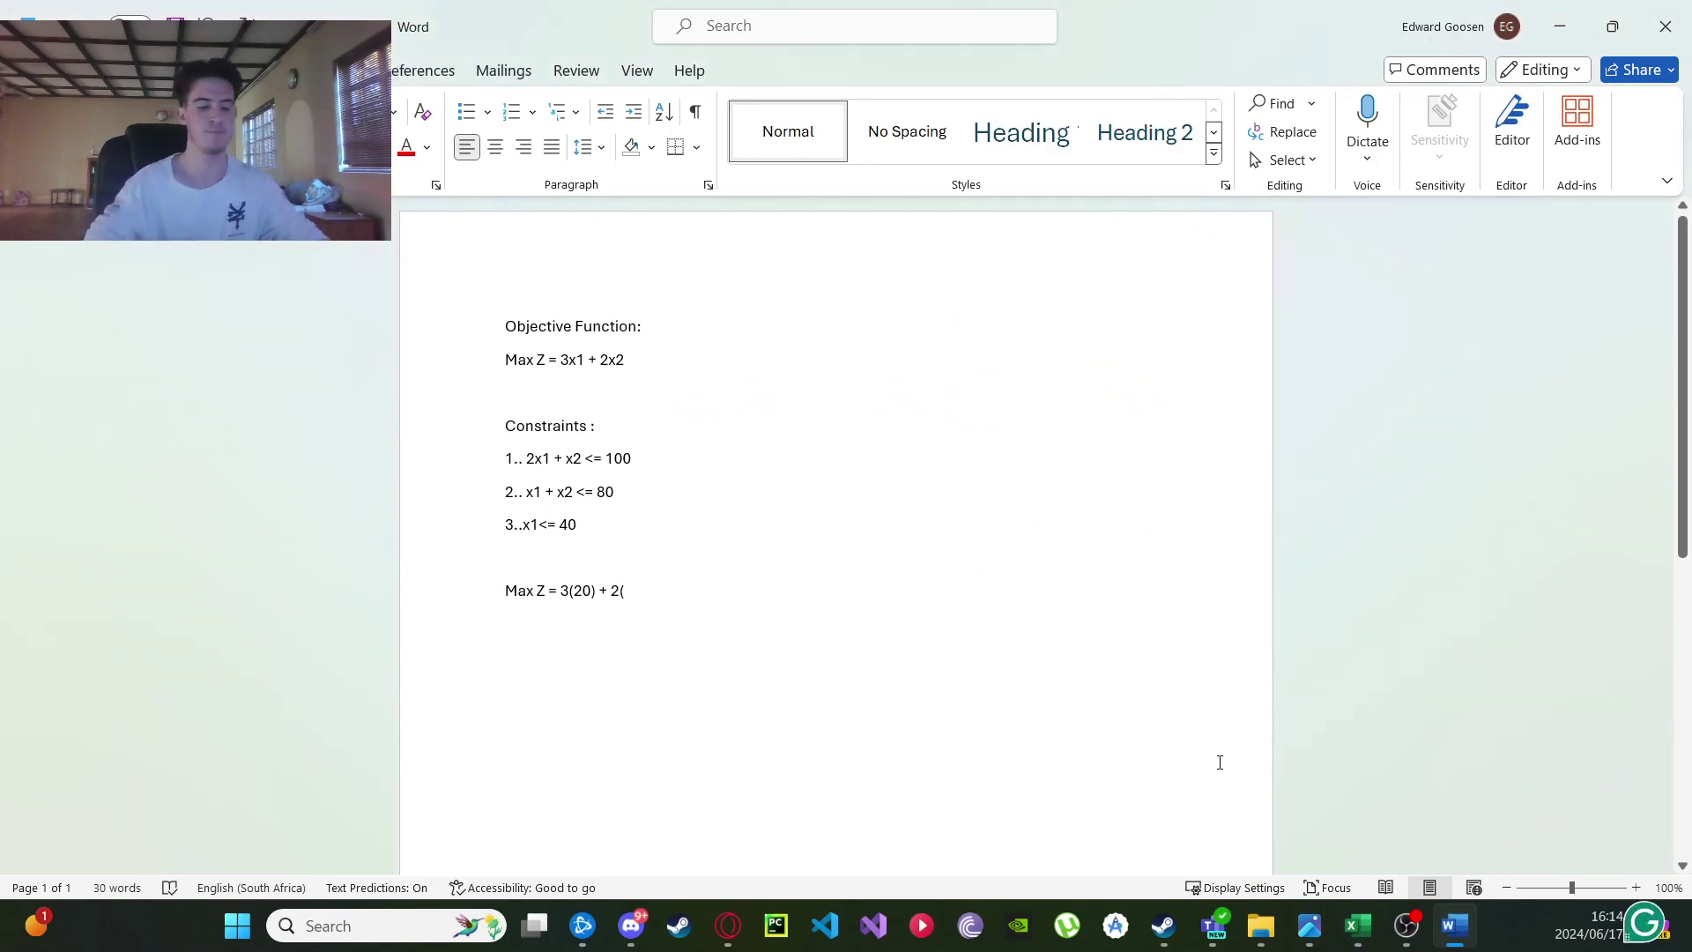
type("60)")
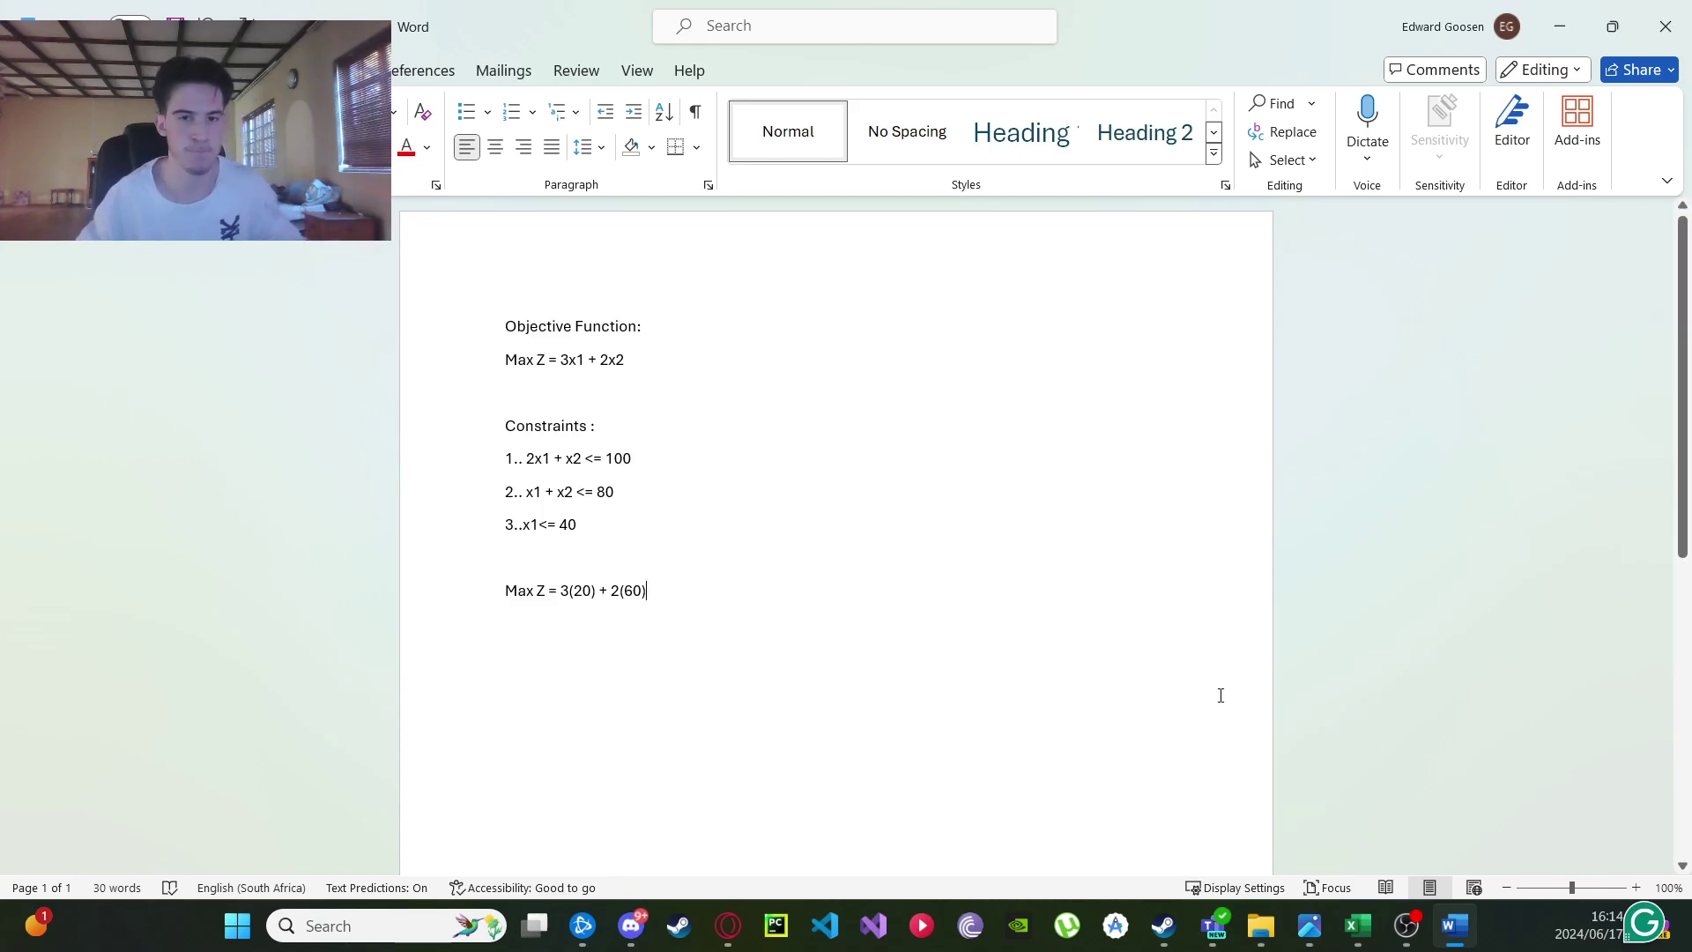
Switch to Excel and check the fourth tableau's Max Z value, then the s3 column and its RHS value.
key("alt+Tab")
left_click(1057, 512)
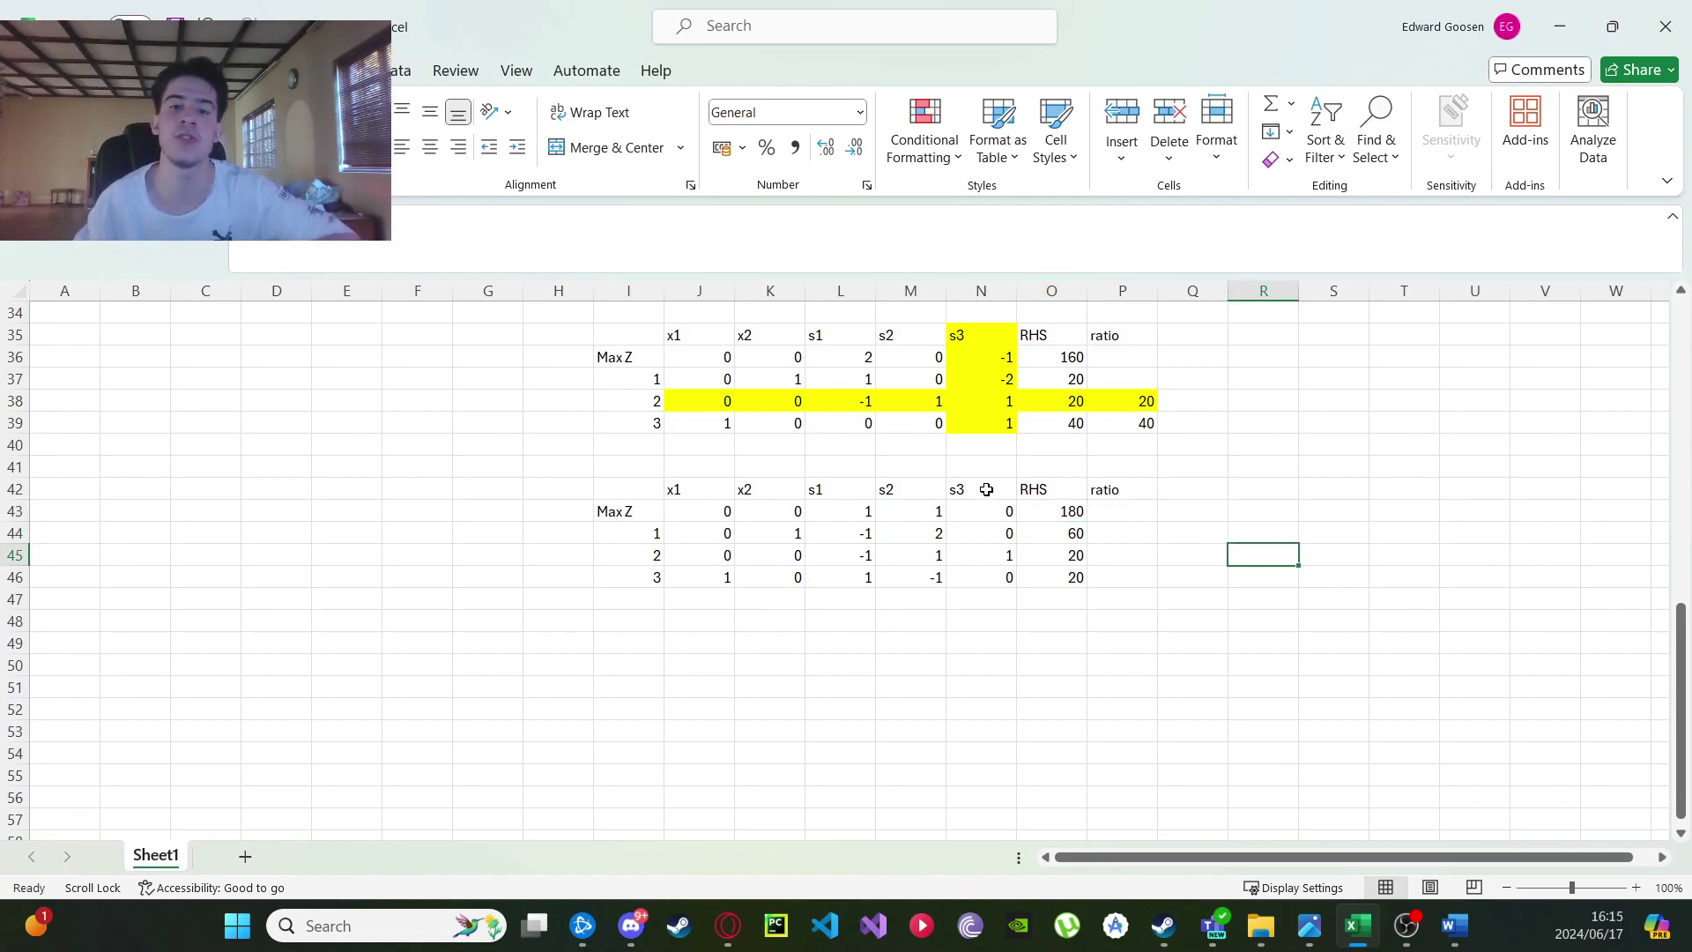
left_click_drag(984, 490, 994, 579)
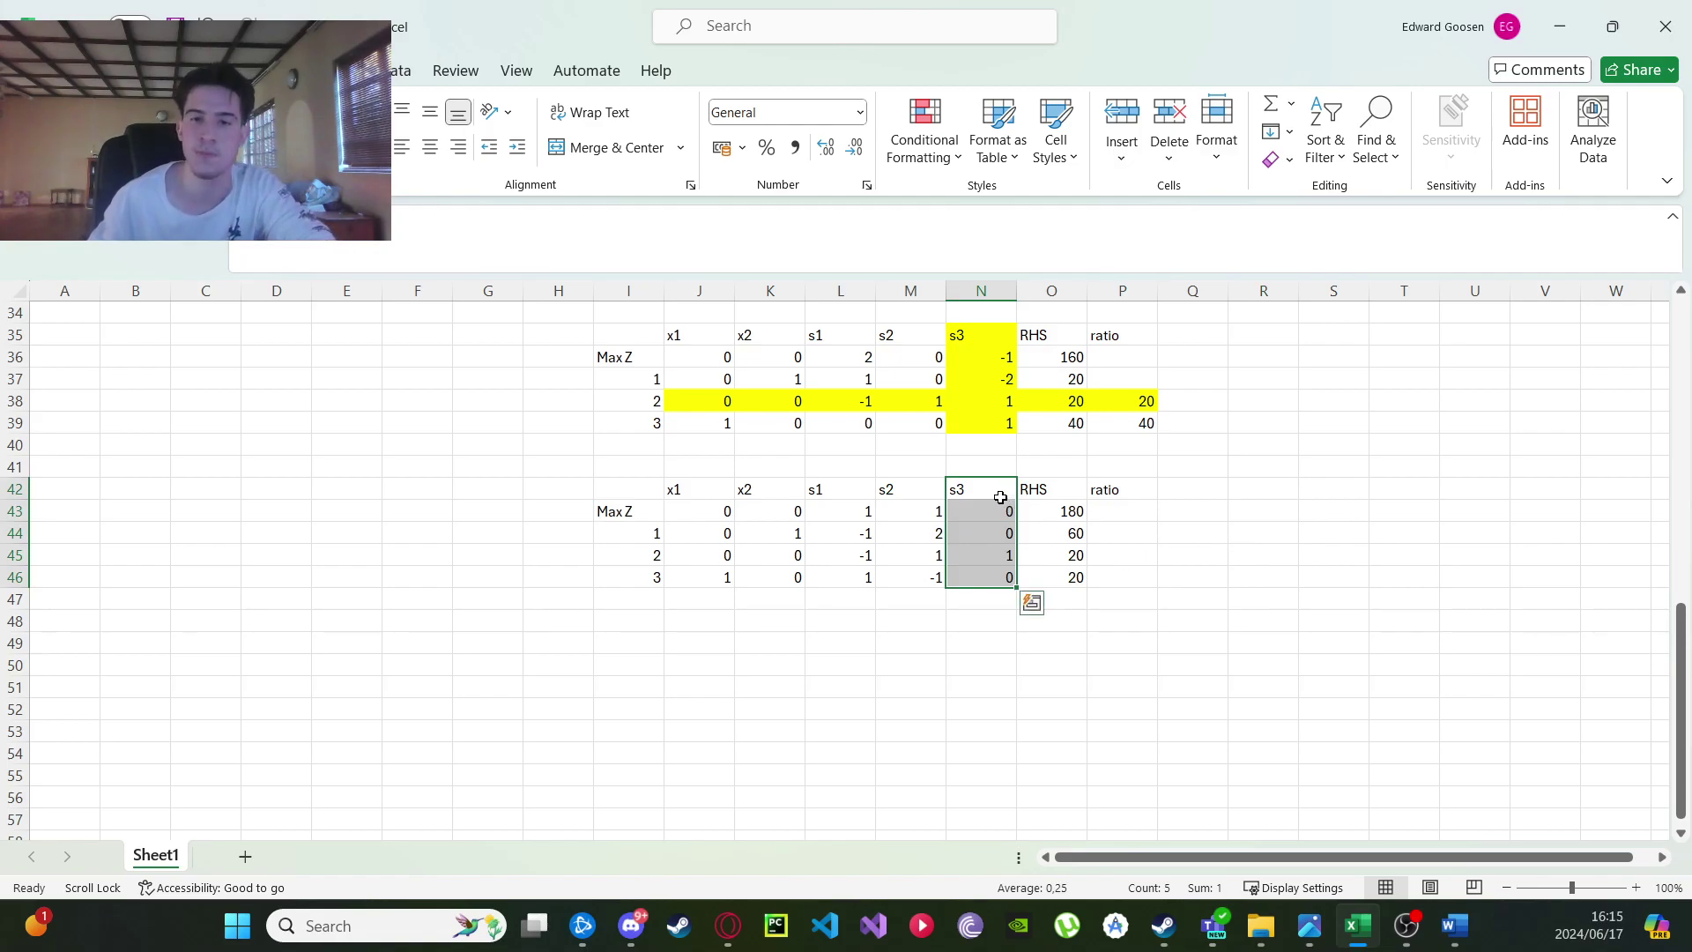
left_click(1066, 556)
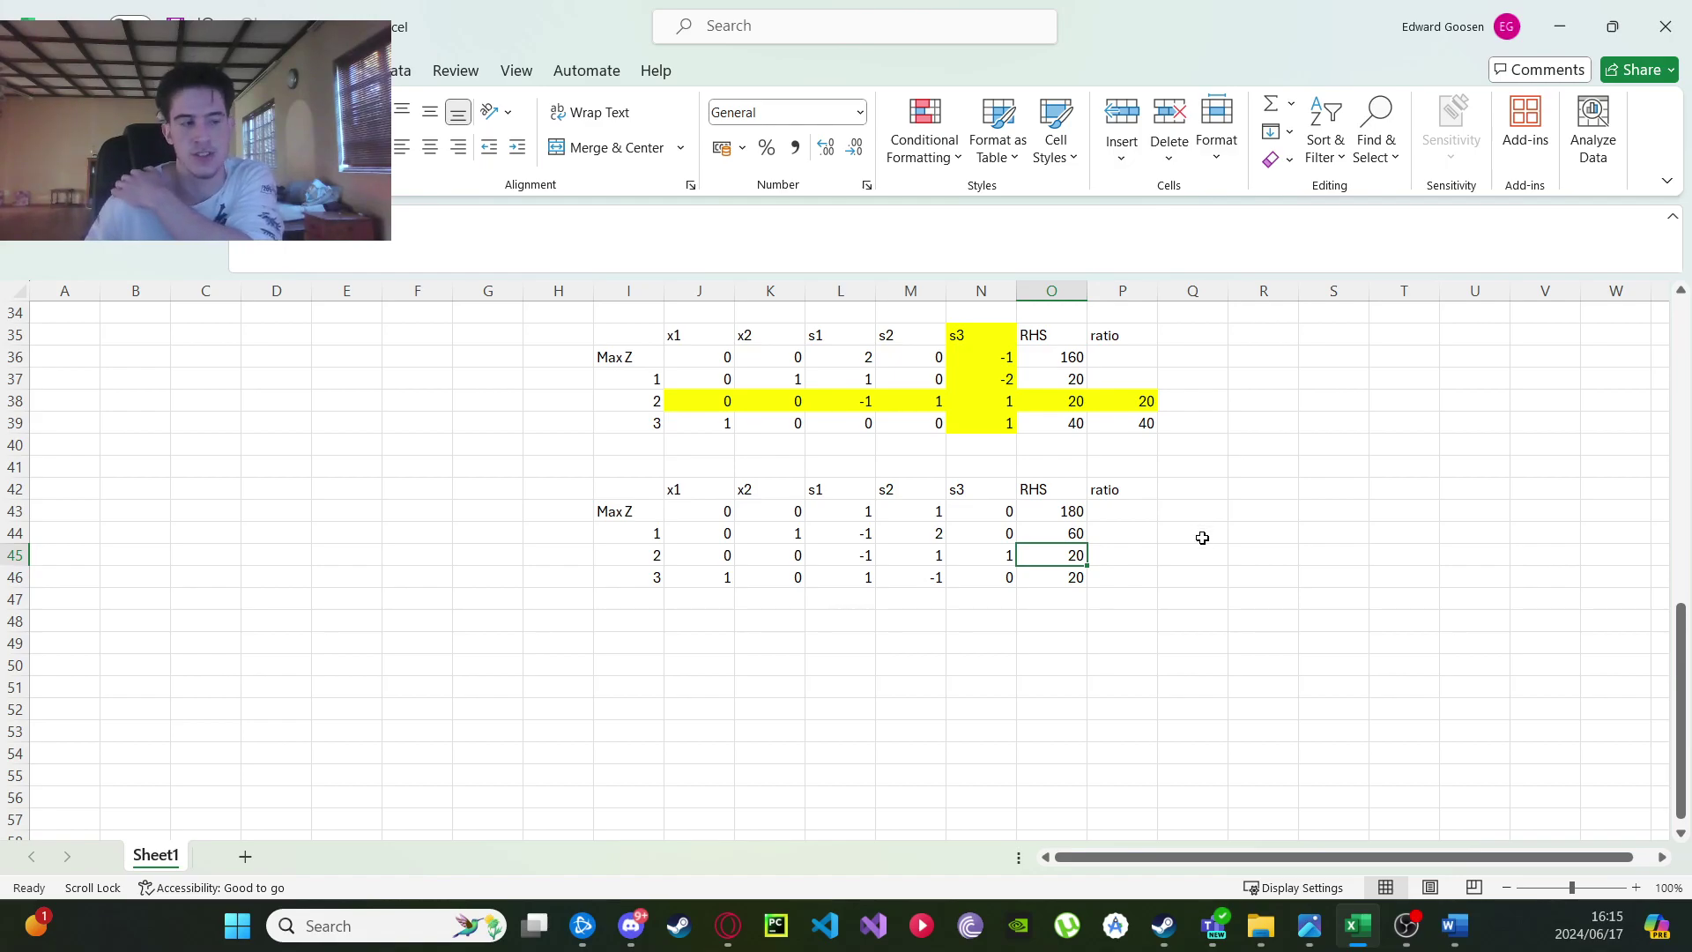
Review all the tableaus from the initial one to the final one, comparing their highlighted pivot columns, pivot rows and ratios.
scroll(1179, 588, "up", 2)
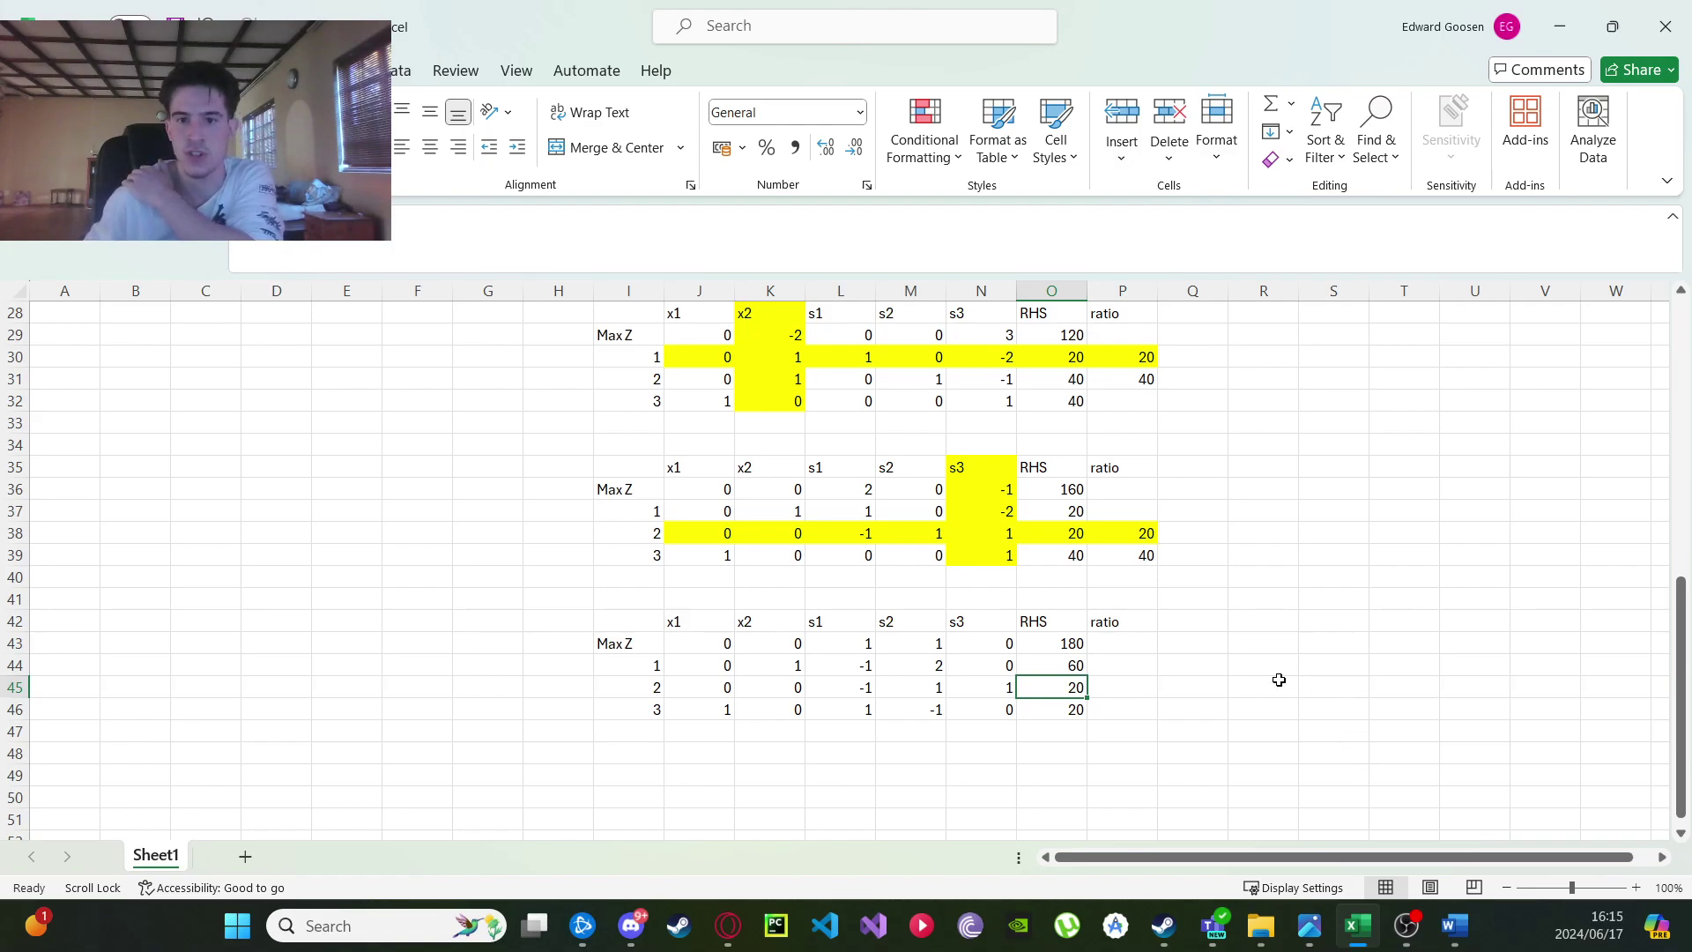
scroll(1274, 677, "up", 4)
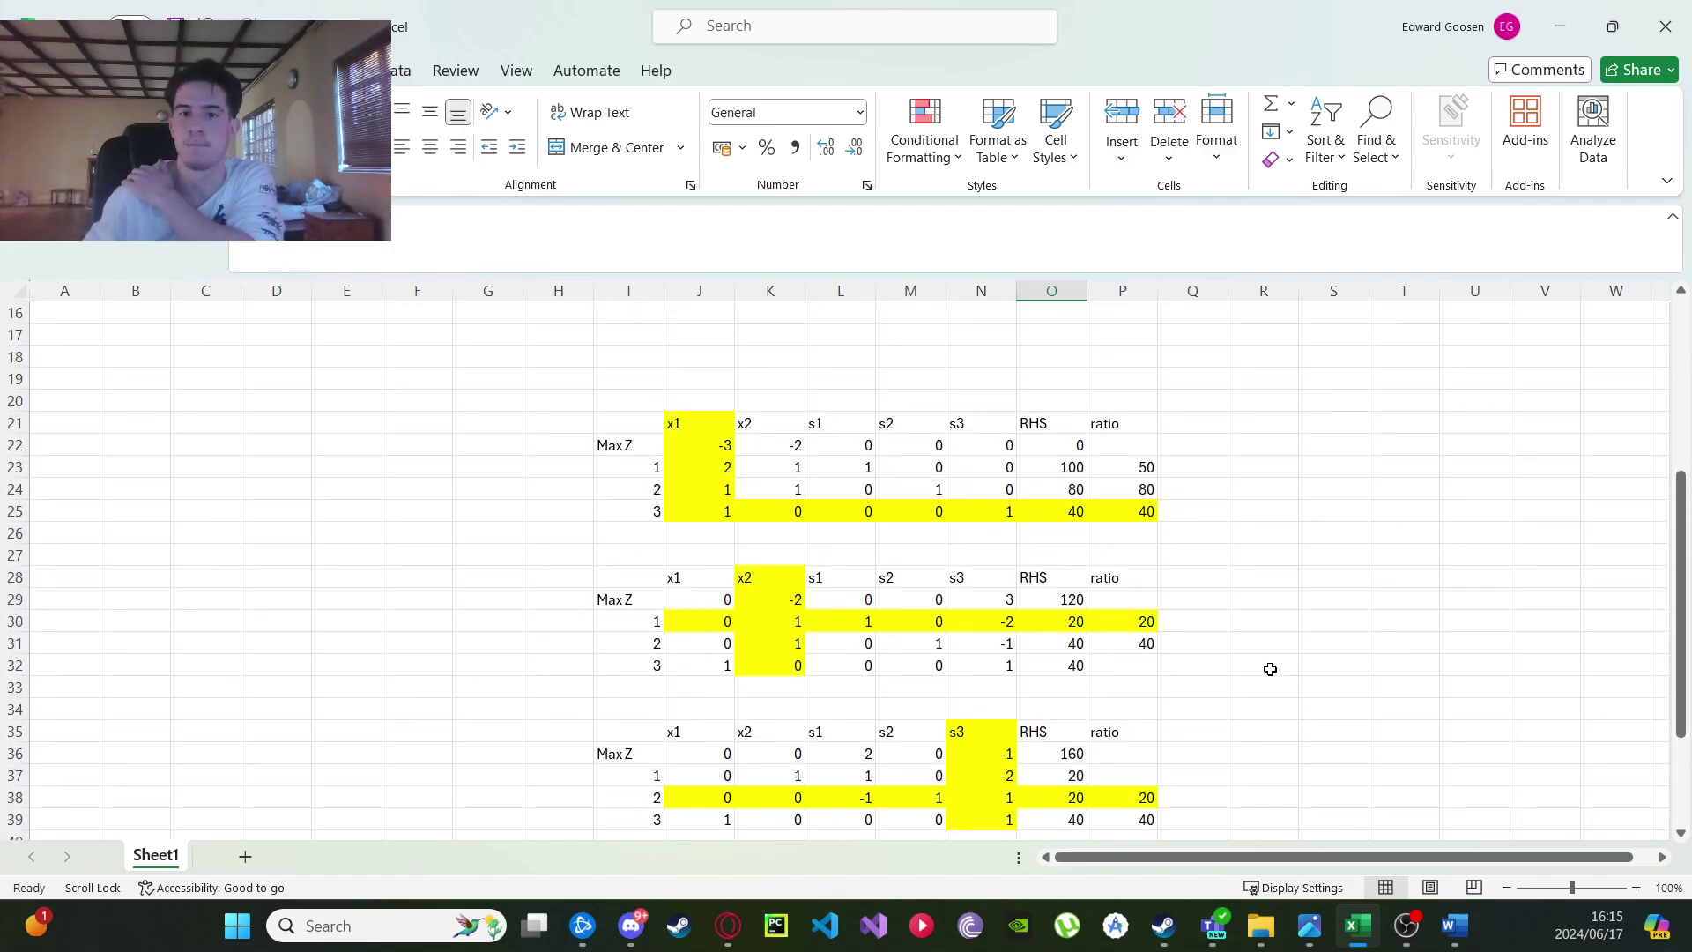
scroll(1270, 669, "down", 2)
scroll(1270, 669, "up", 2)
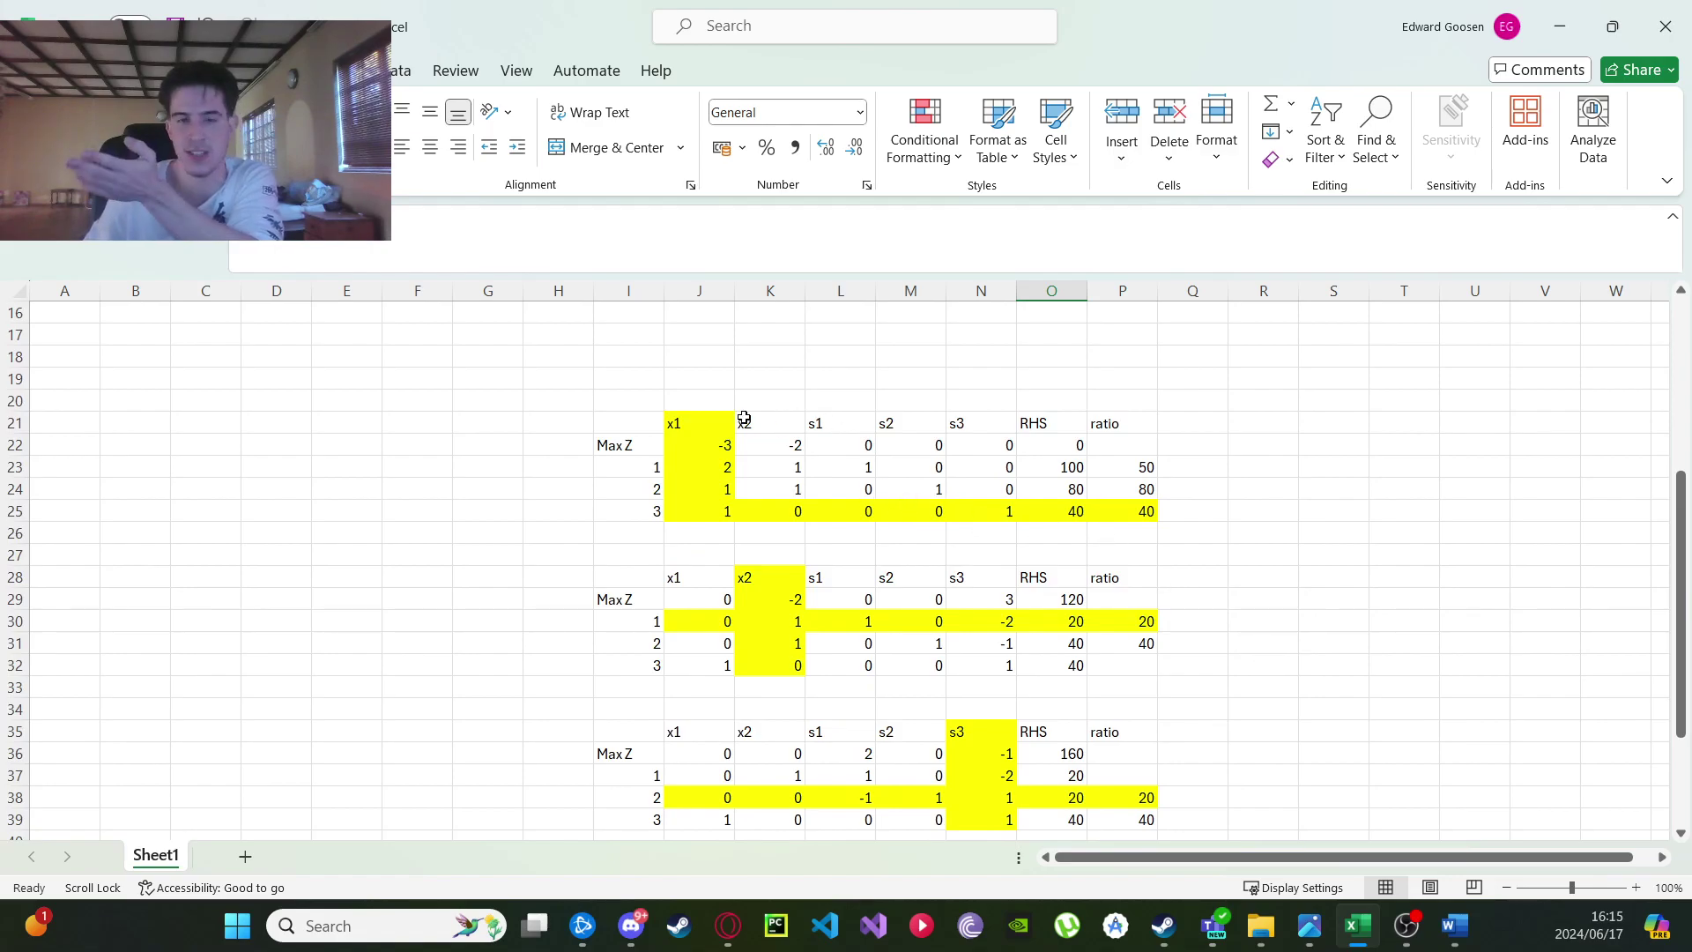
left_click(1208, 483)
scroll(1216, 510, "down", 3)
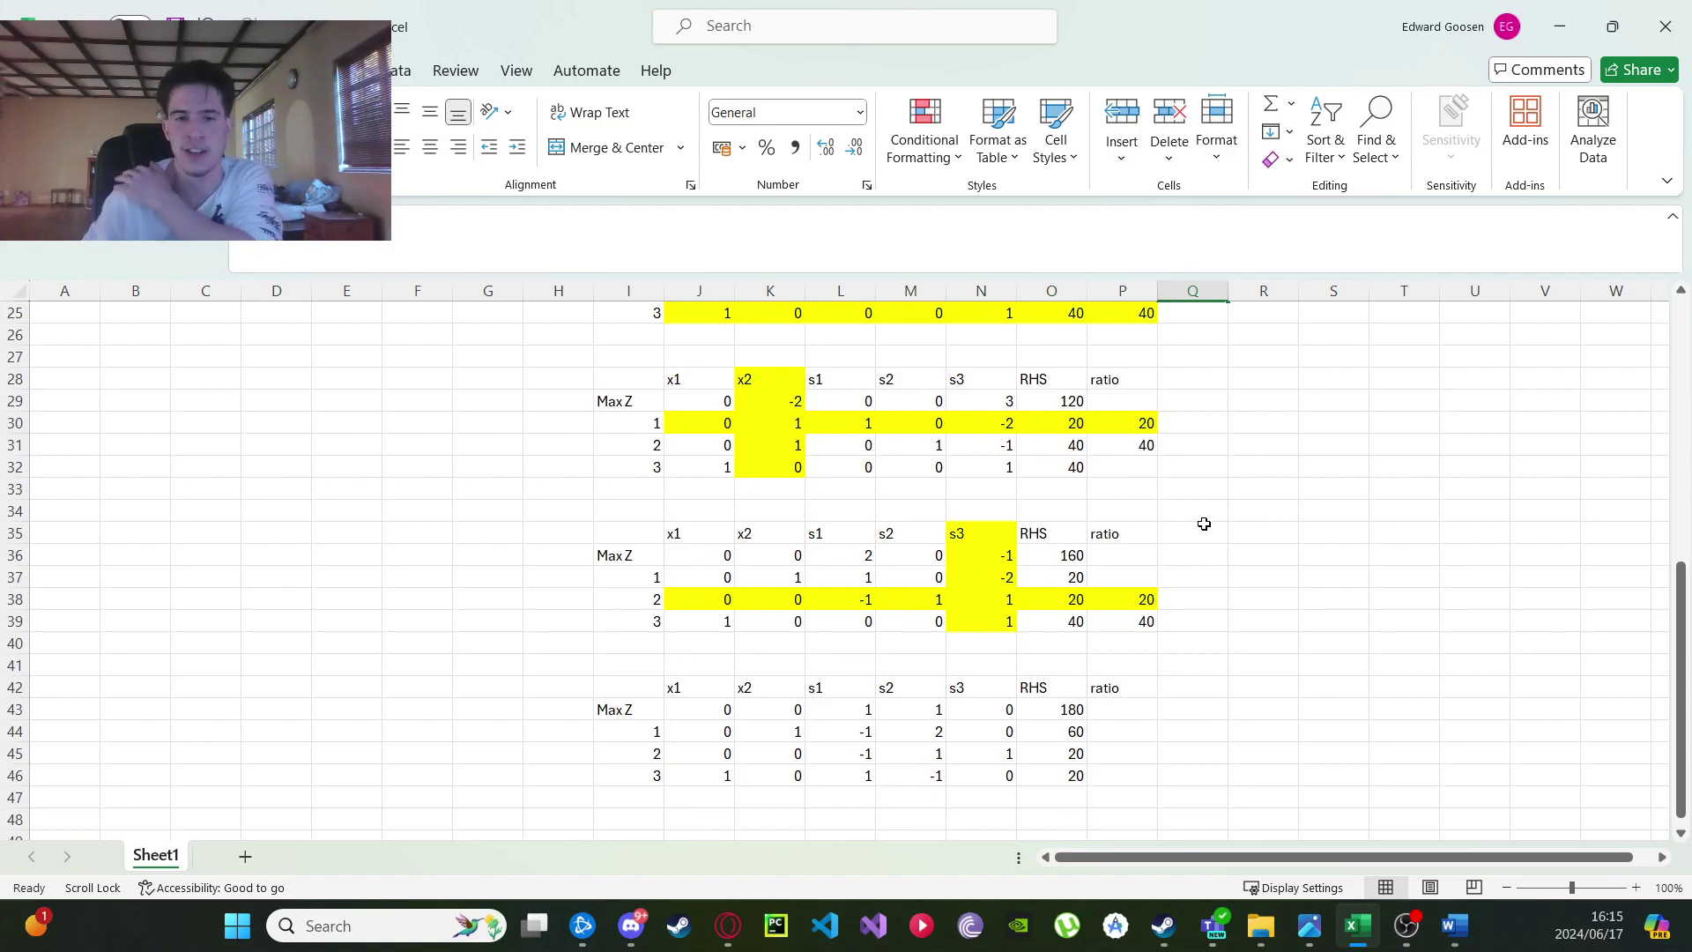
scroll(1204, 524, "up", 4)
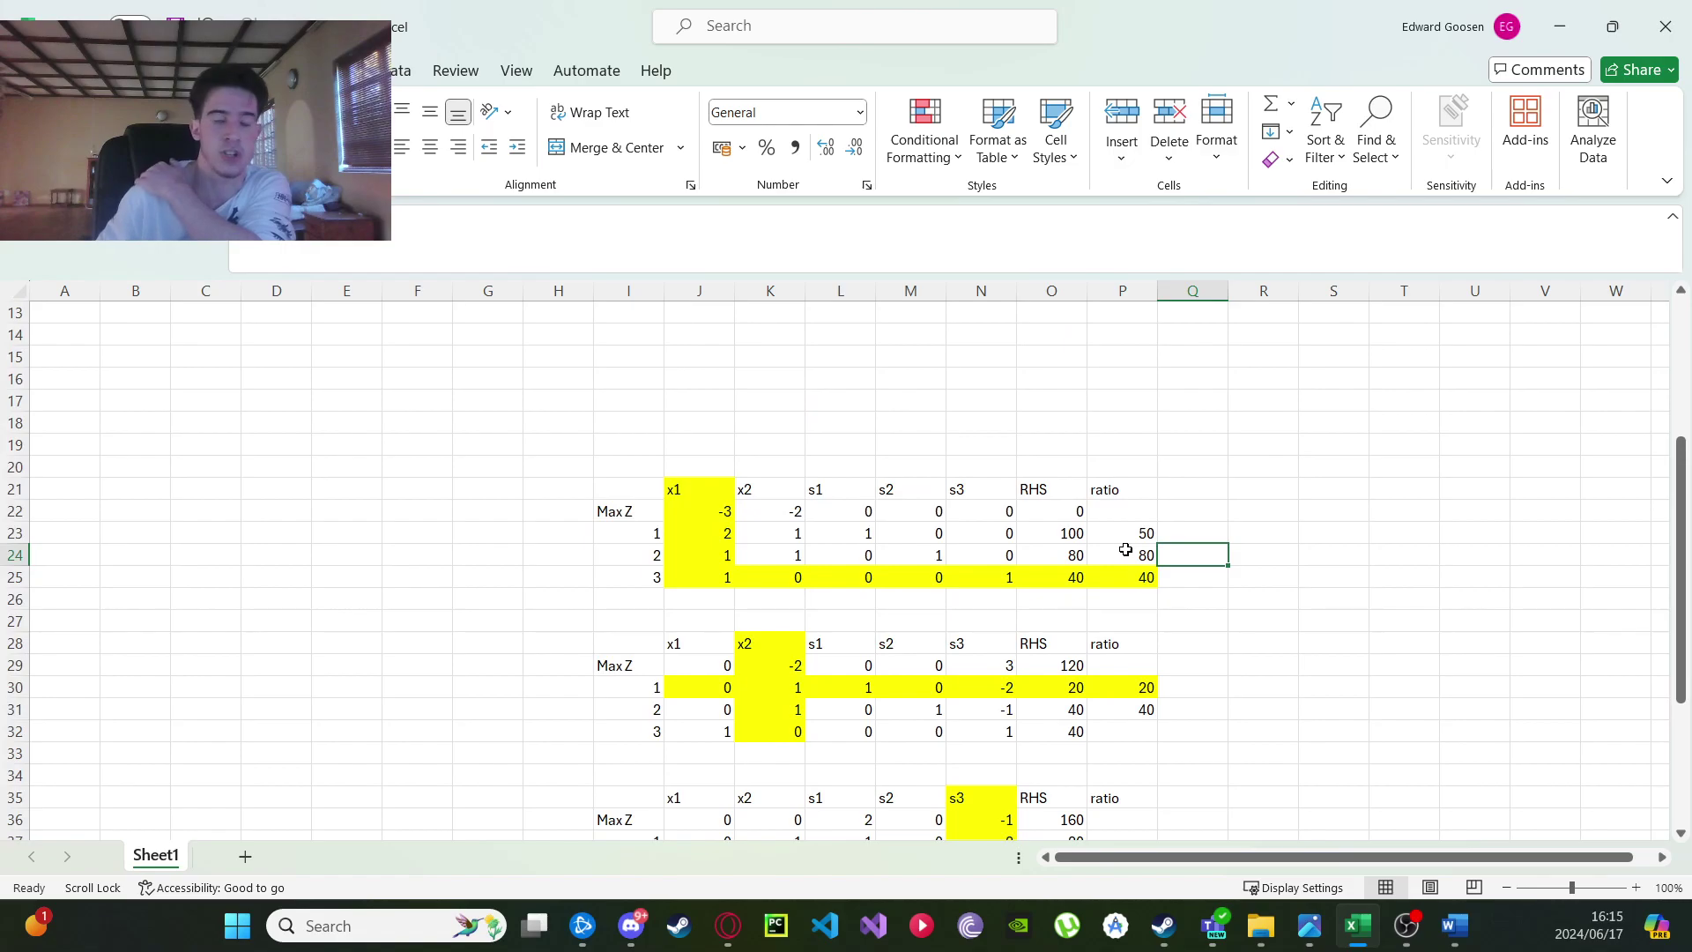
scroll(1005, 520, "down", 2)
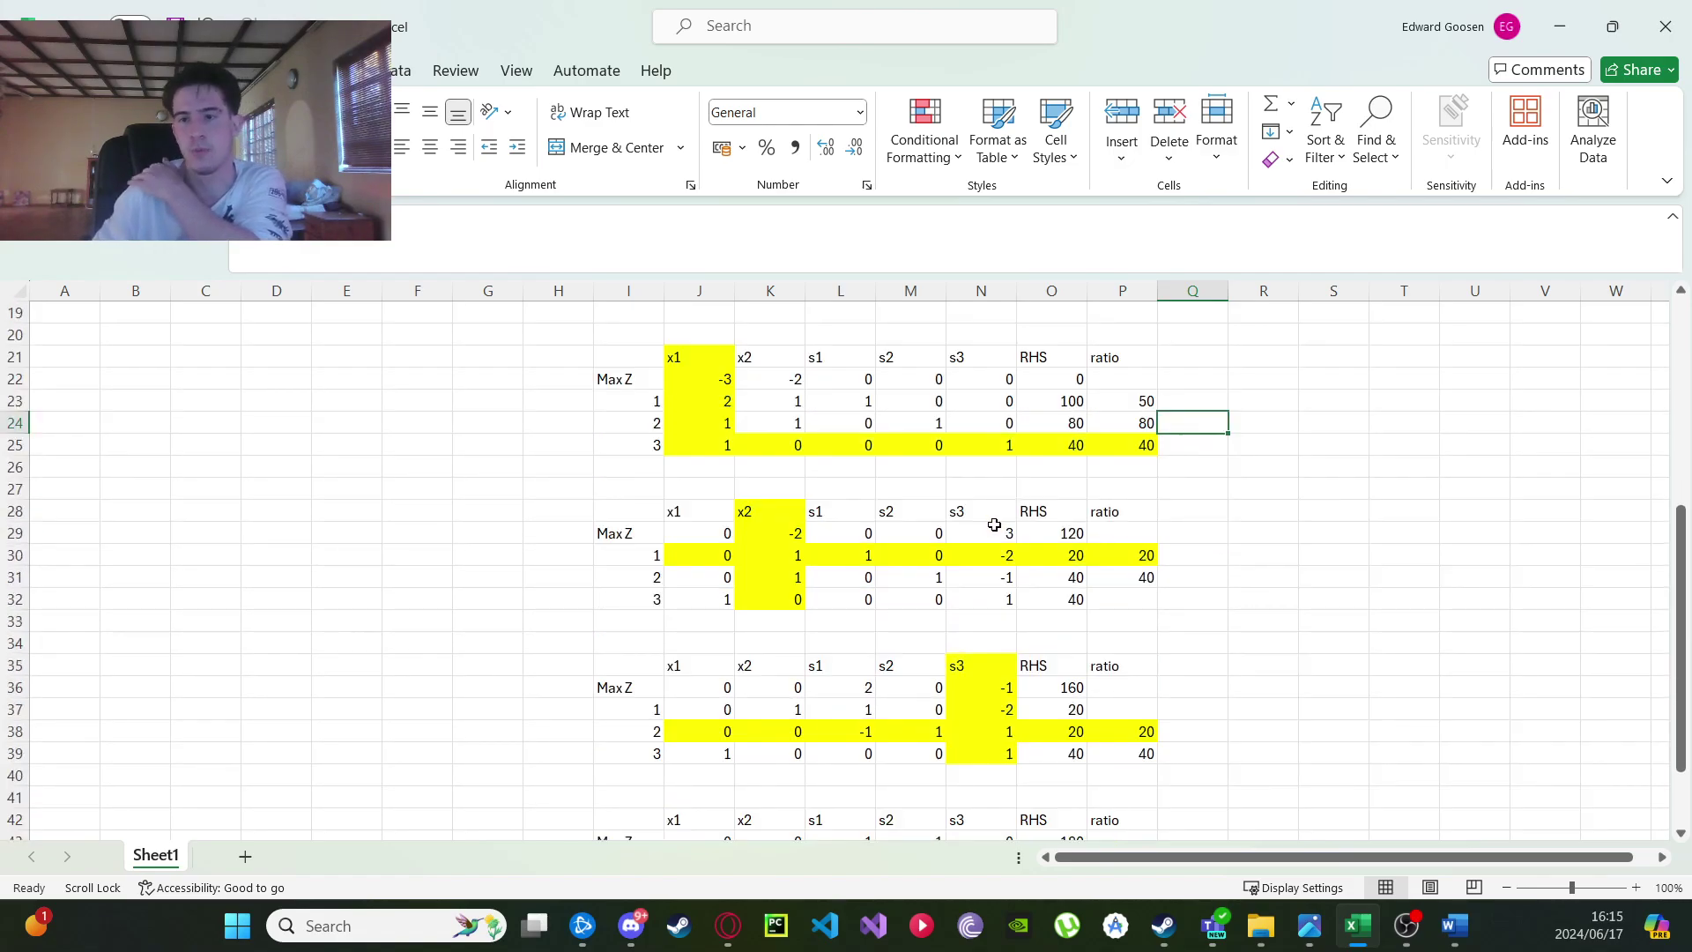
scroll(1151, 558, "down", 1)
scroll(1151, 557, "up", 1)
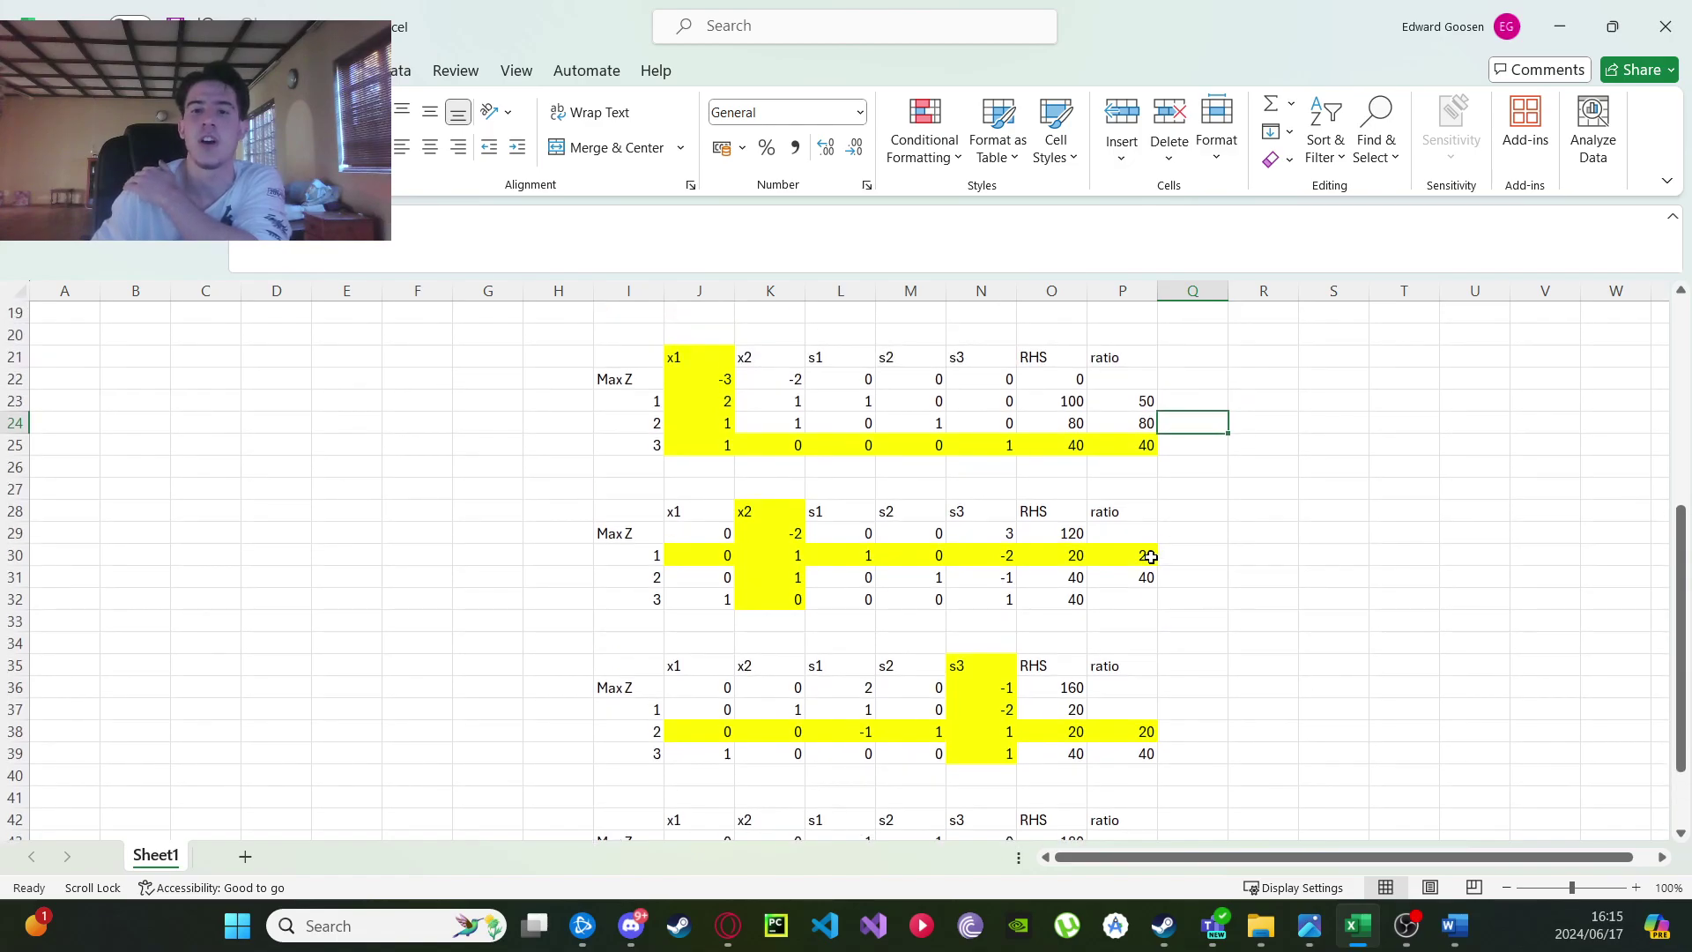
scroll(1151, 558, "down", 2)
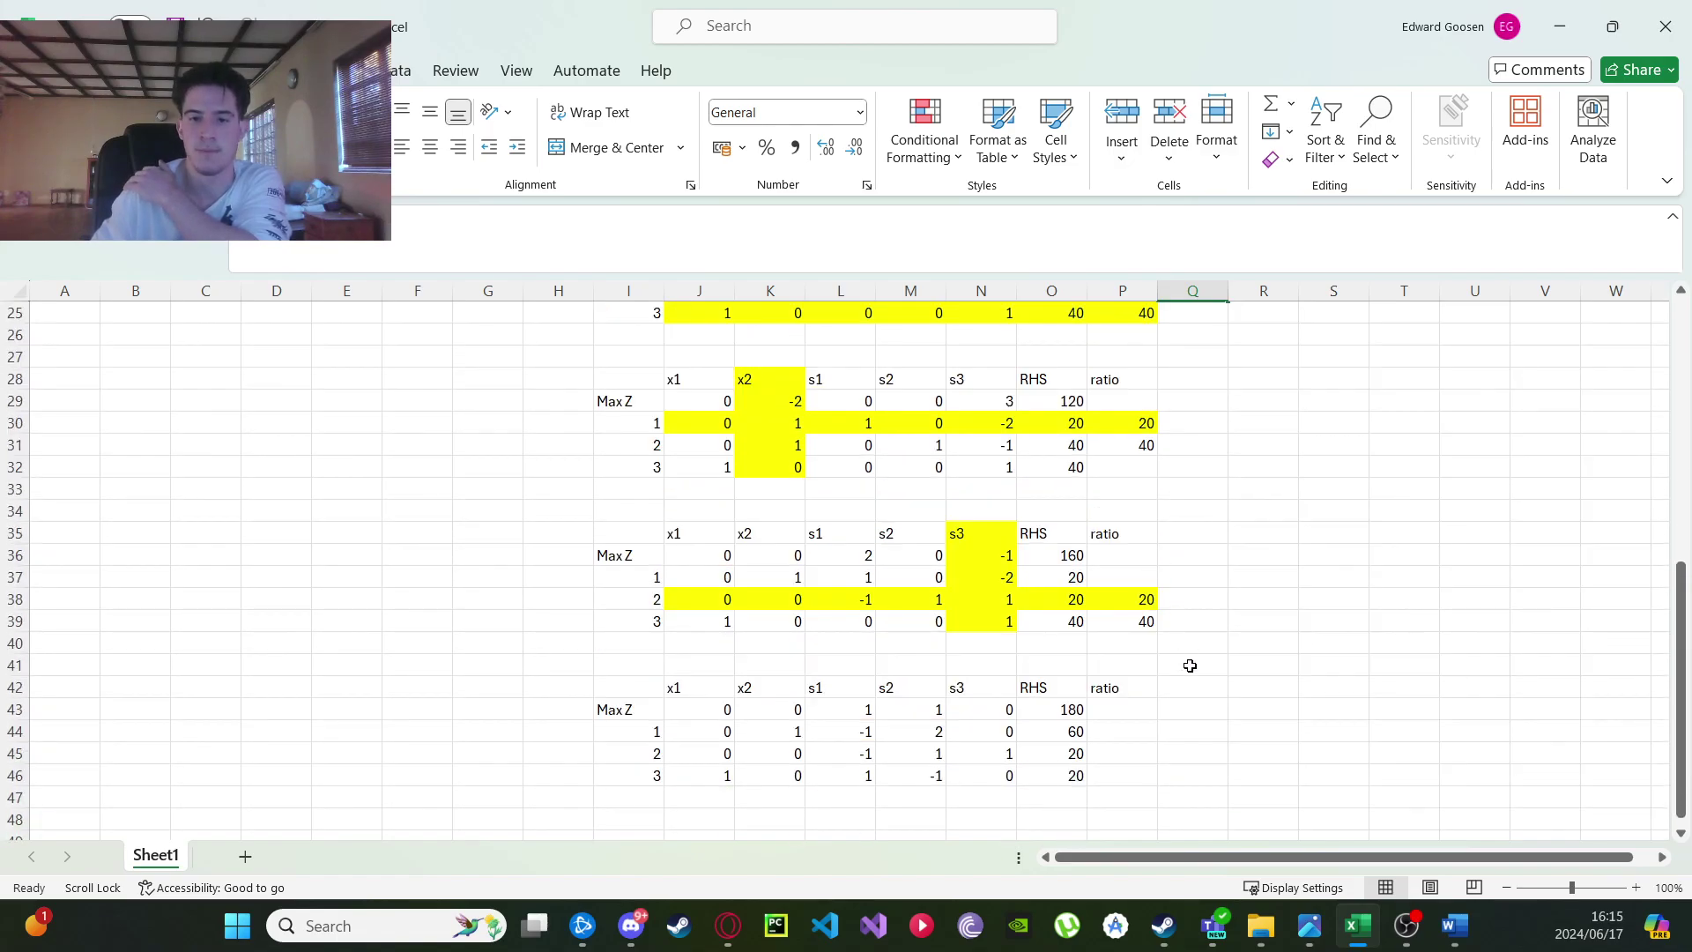
left_click(1409, 932)
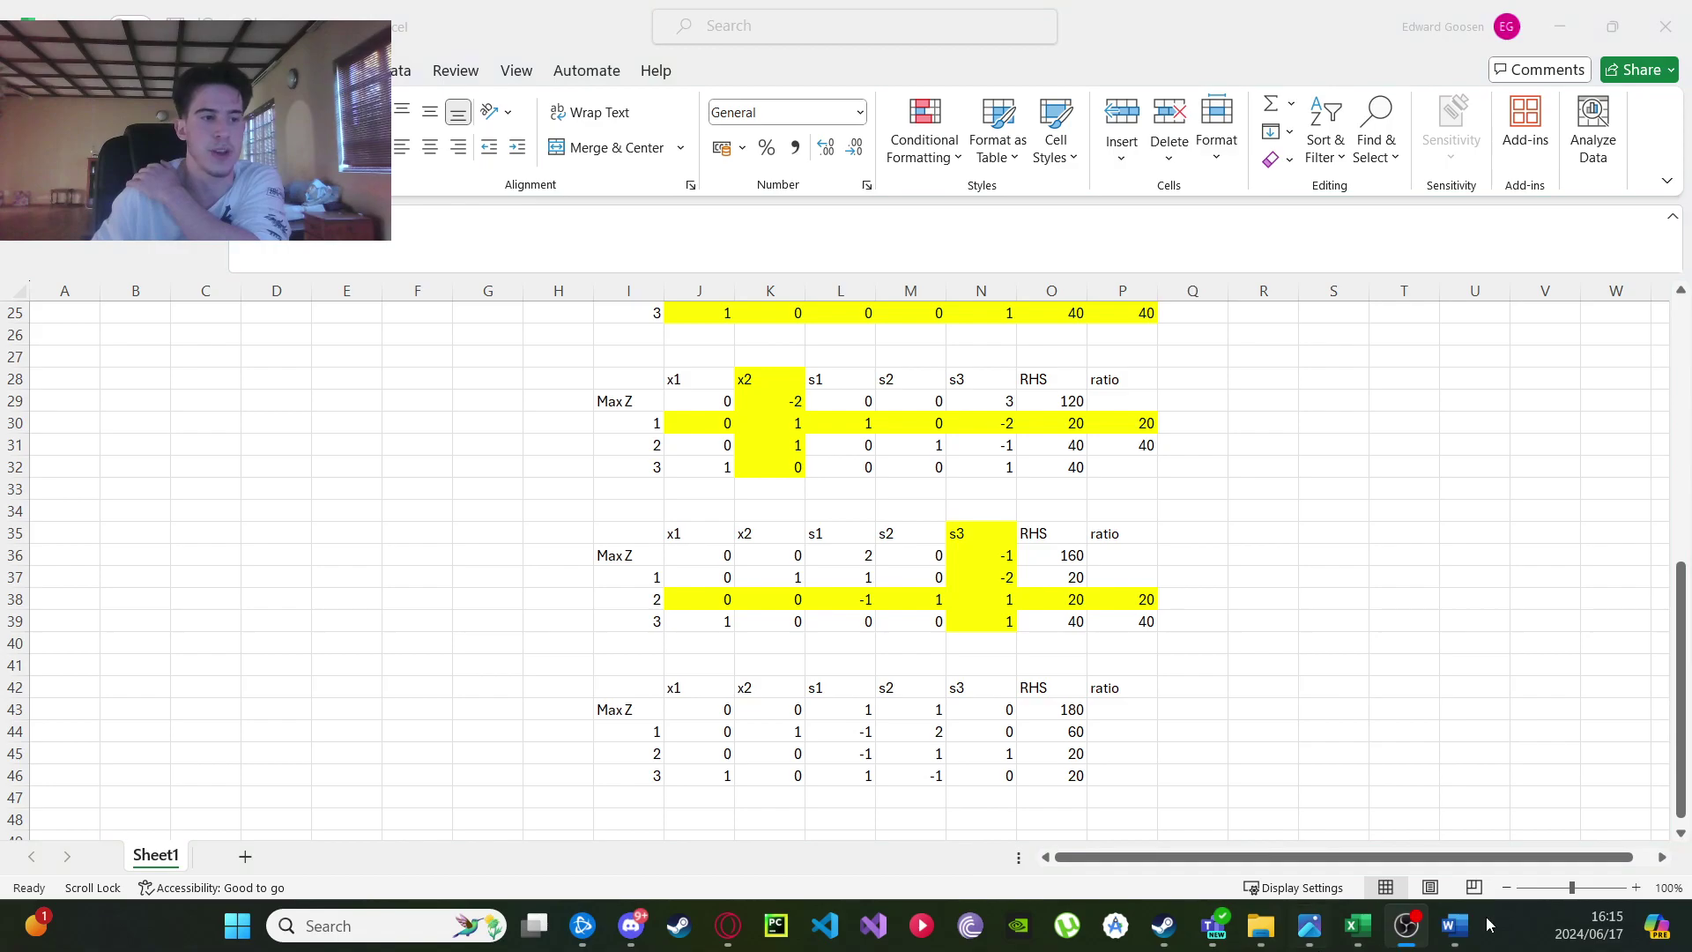